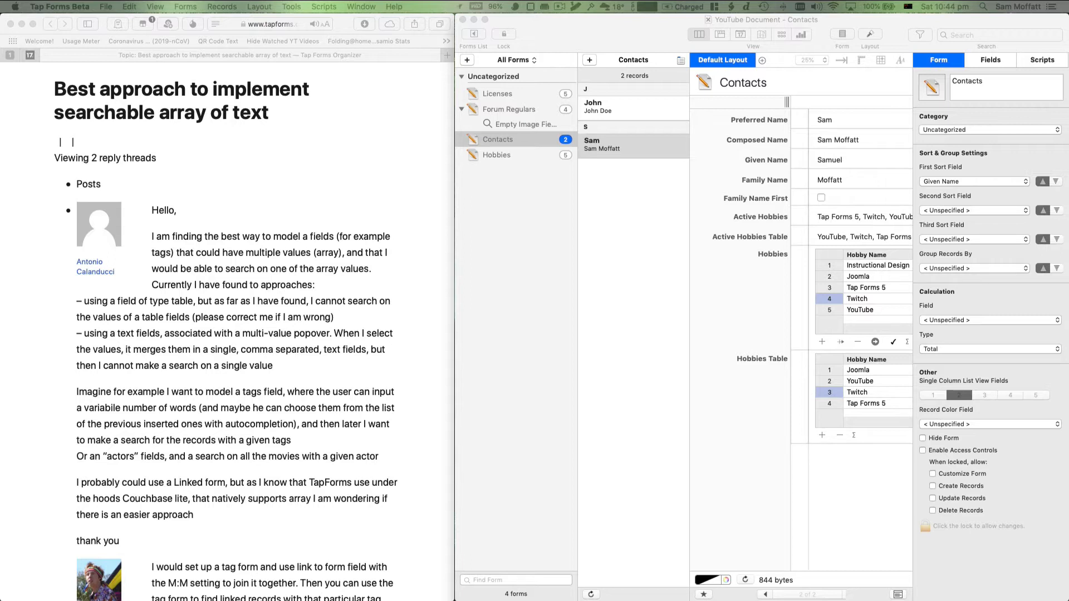
- Read the forum thread on searchable text arrays, including the replies on many-to-many tag links and exact-phrase searches in double quotes
{"action": "left_click", "coordinate": [315, 351]}
{"action": "scroll", "coordinate": [293, 350], "scroll_direction": "down", "scroll_amount": 8}
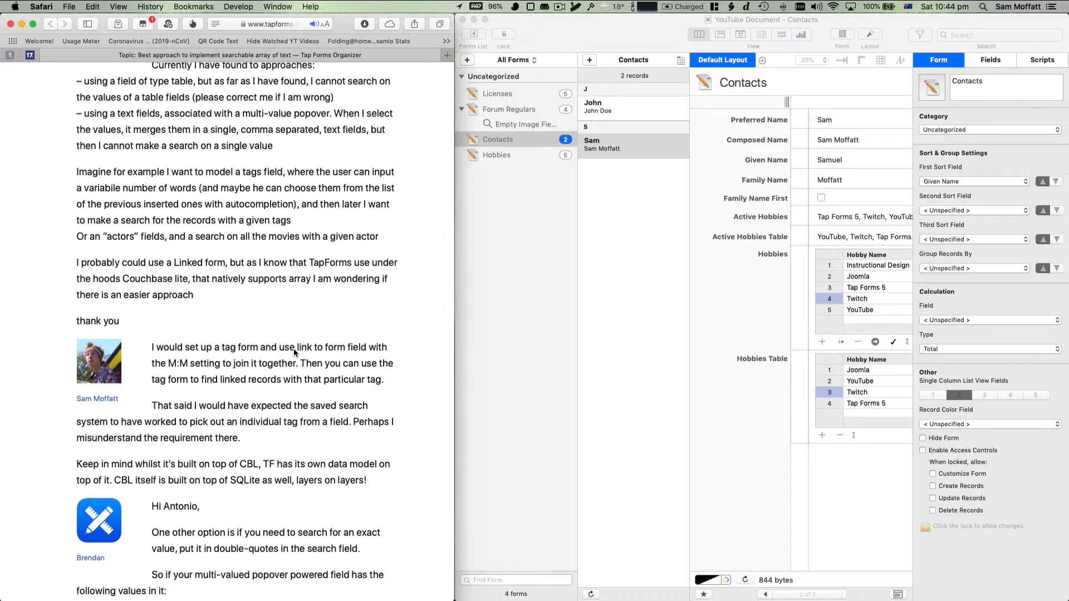
{"action": "scroll", "coordinate": [271, 411], "scroll_direction": "down", "scroll_amount": 2}
{"action": "scroll", "coordinate": [271, 411], "scroll_direction": "down", "scroll_amount": 10}
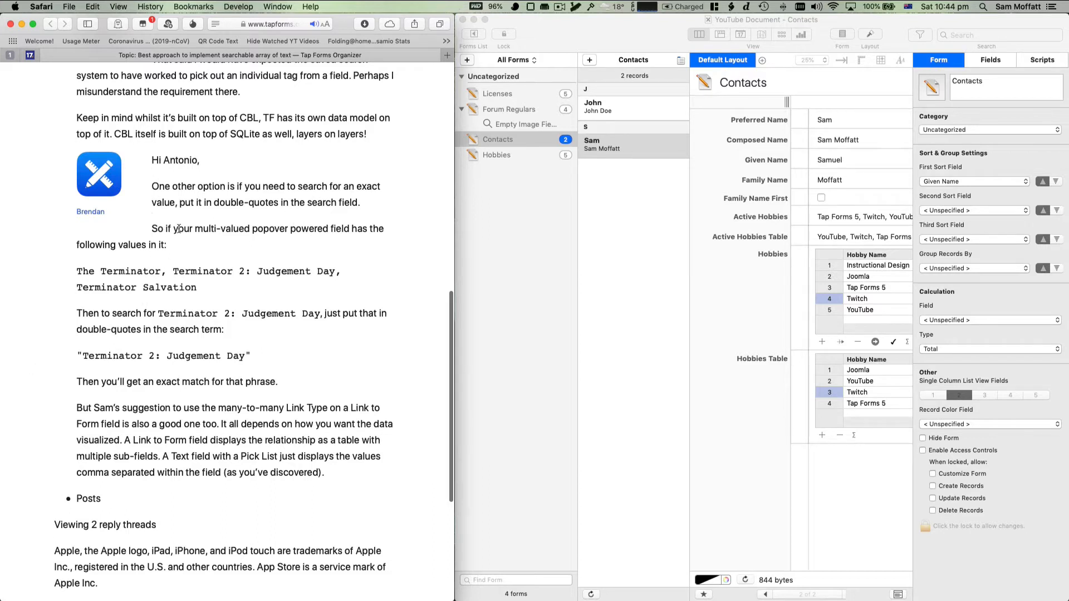
{"action": "left_click_drag", "start_coordinate": [191, 229], "coordinate": [132, 269]}
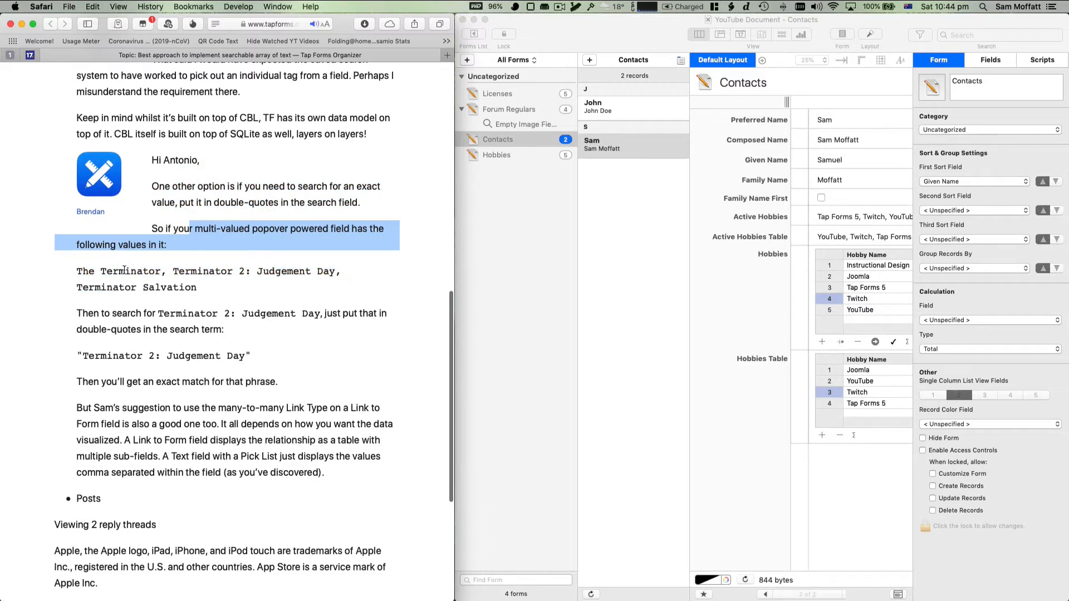
{"action": "left_click", "coordinate": [129, 270]}
{"action": "left_click_drag", "start_coordinate": [81, 356], "coordinate": [247, 351]}
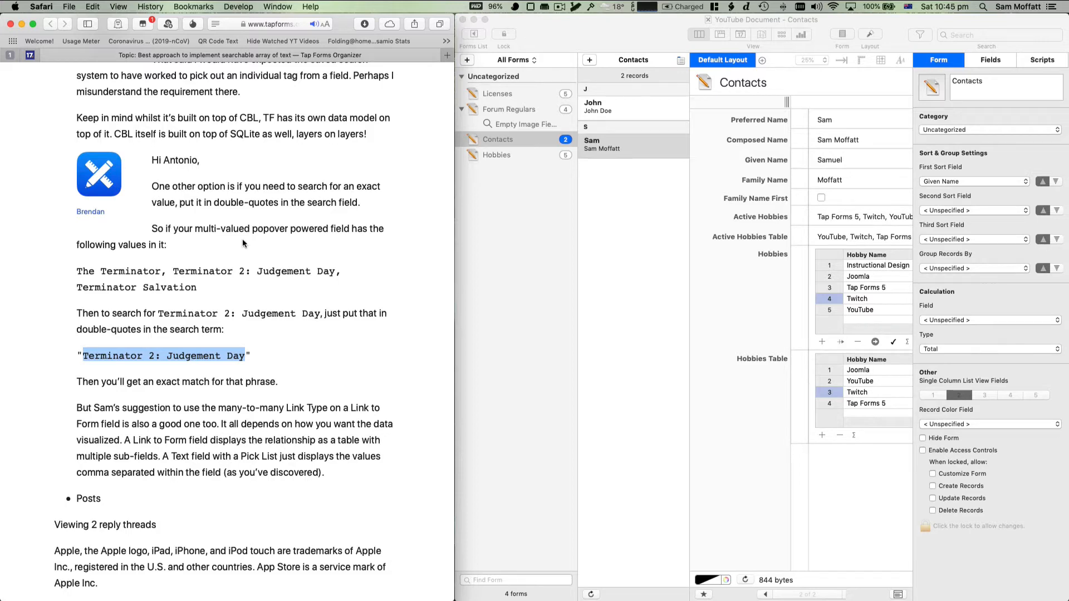
{"action": "scroll", "coordinate": [242, 238], "scroll_direction": "up", "scroll_amount": 5}
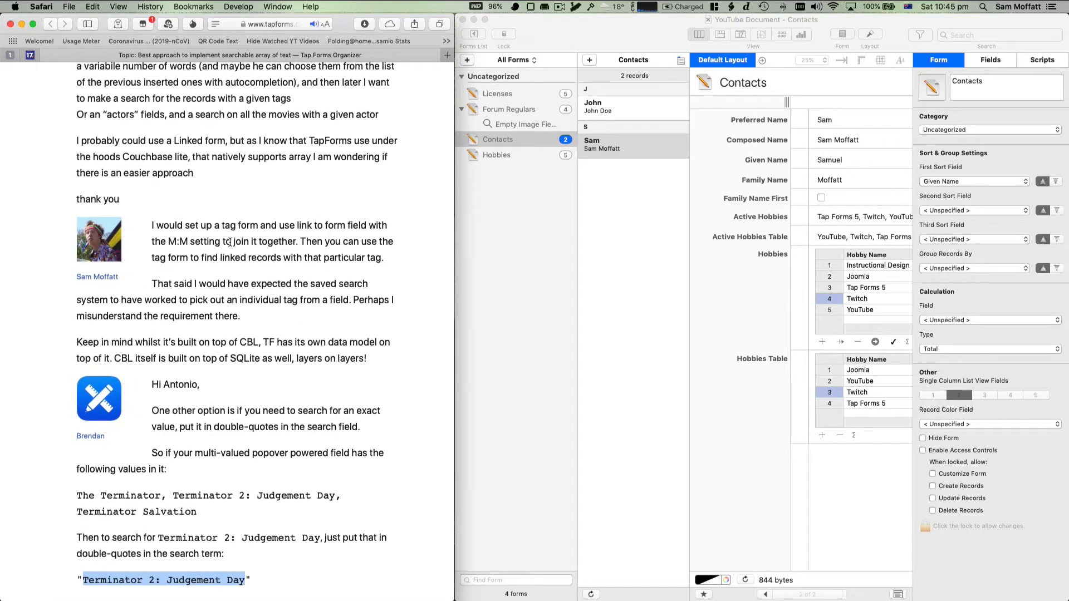
- Switch to Tap Forms and enable Family Name First on the open contact record
{"action": "left_click", "coordinate": [539, 328]}
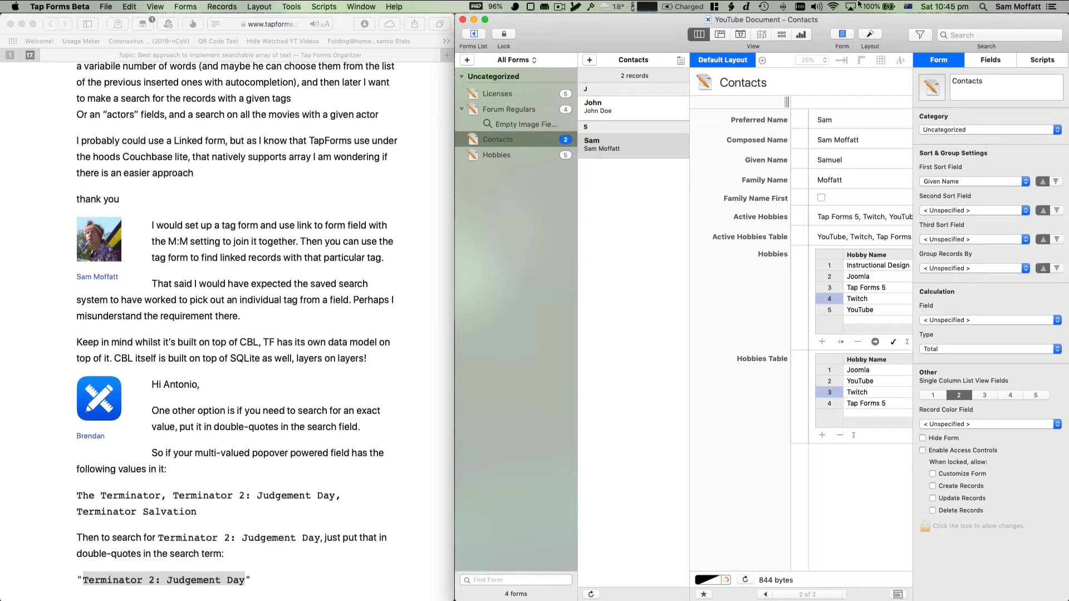
{"action": "left_click", "coordinate": [820, 199]}
- Add a new form to the document and name it Tags
{"action": "left_click", "coordinate": [467, 61]}
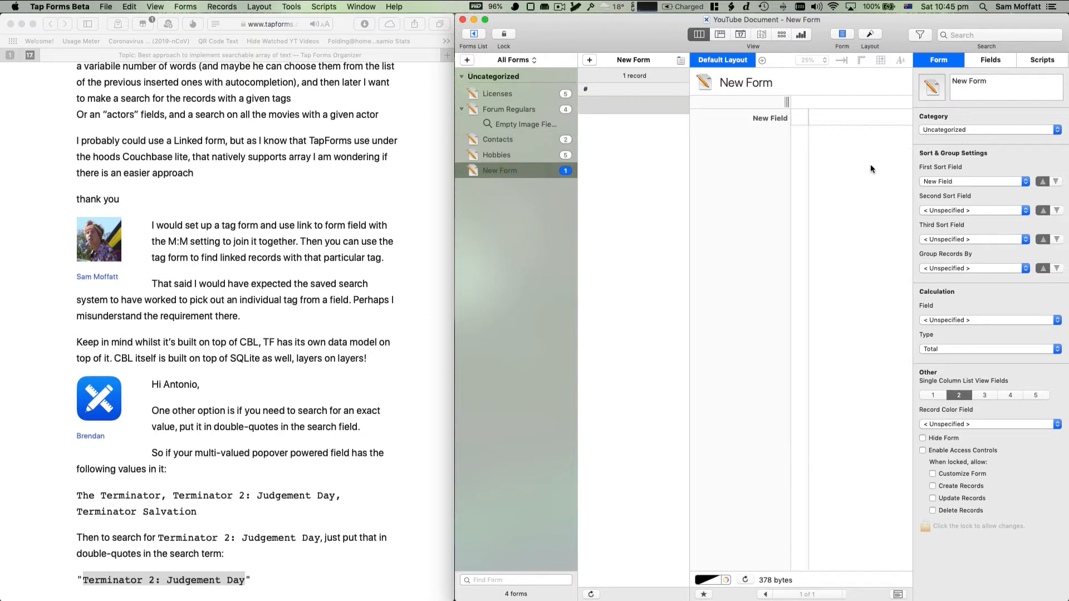
{"action": "left_click", "coordinate": [964, 84]}
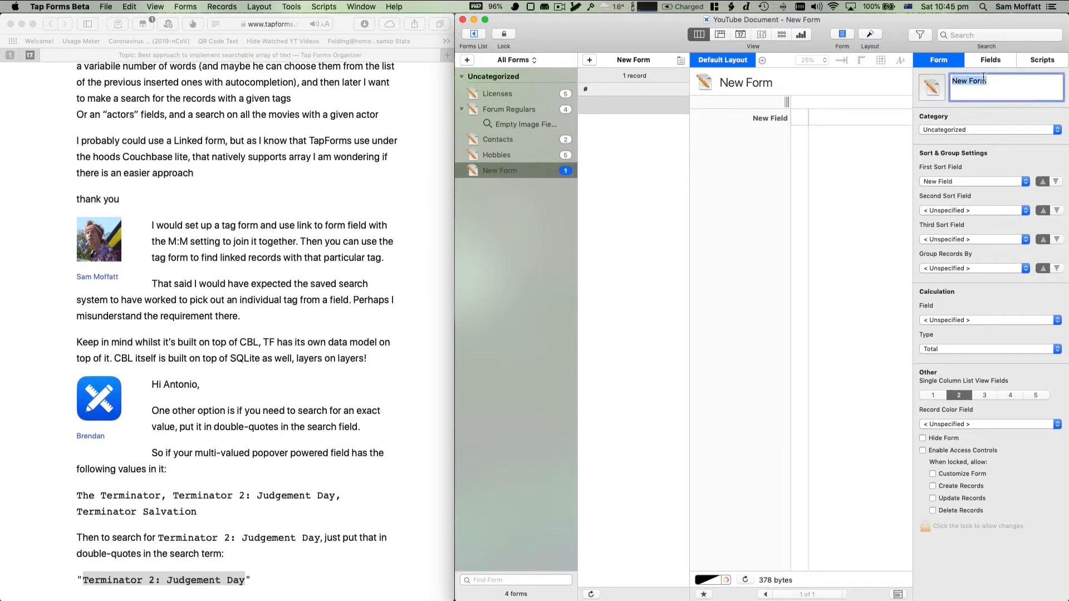
{"action": "type", "text": "Tags"}
{"action": "key", "text": "Return"}
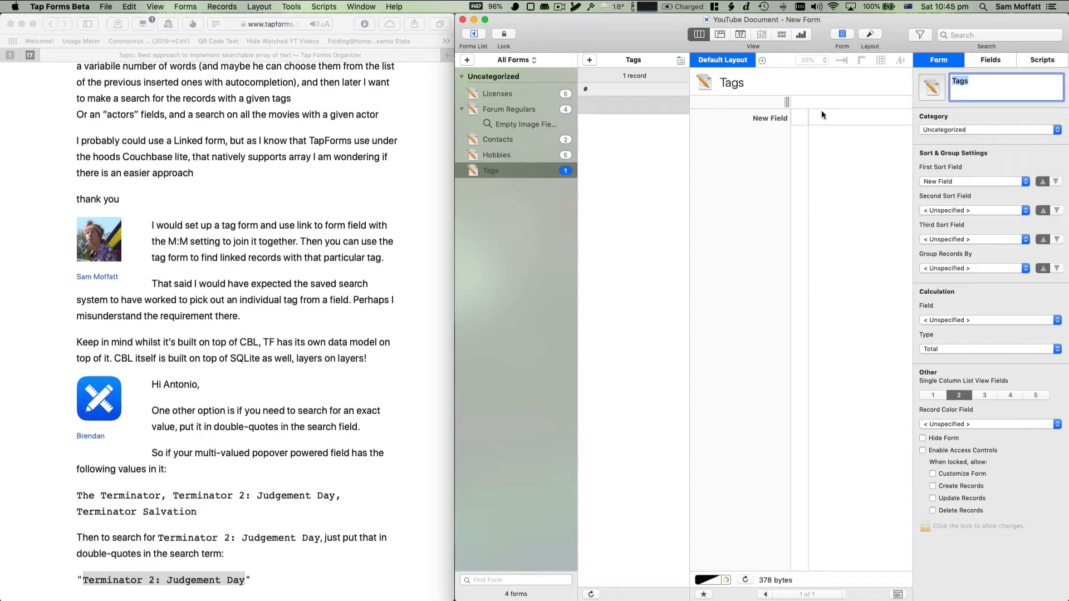
- Rename the Tags form's default text field to Tag Name
{"action": "left_click", "coordinate": [997, 59]}
{"action": "left_click", "coordinate": [947, 381]}
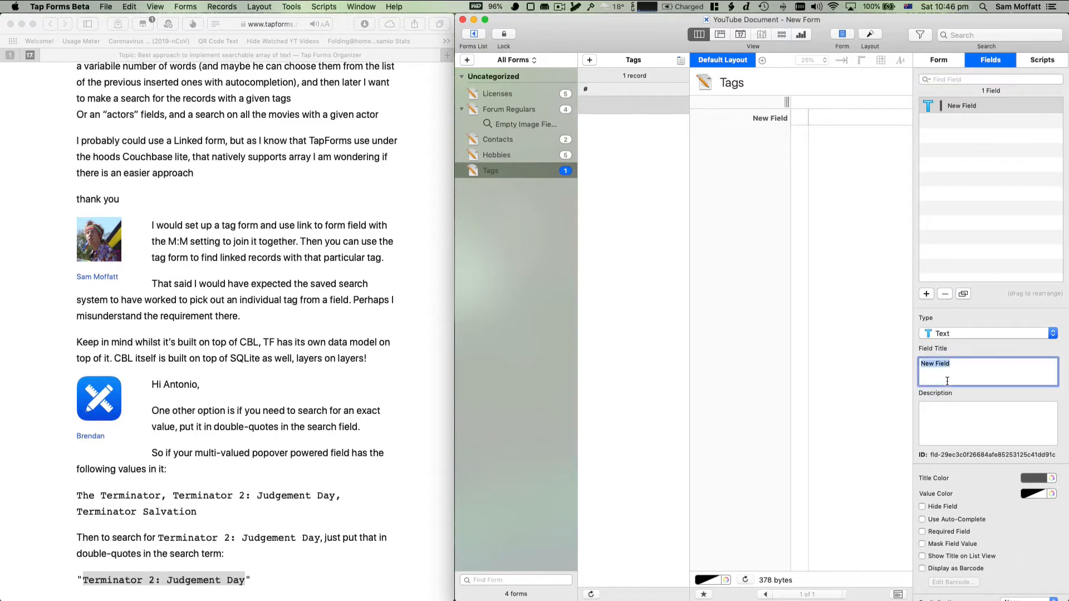
{"action": "type", "text": "Tag Name"}
{"action": "key", "text": "Return"}
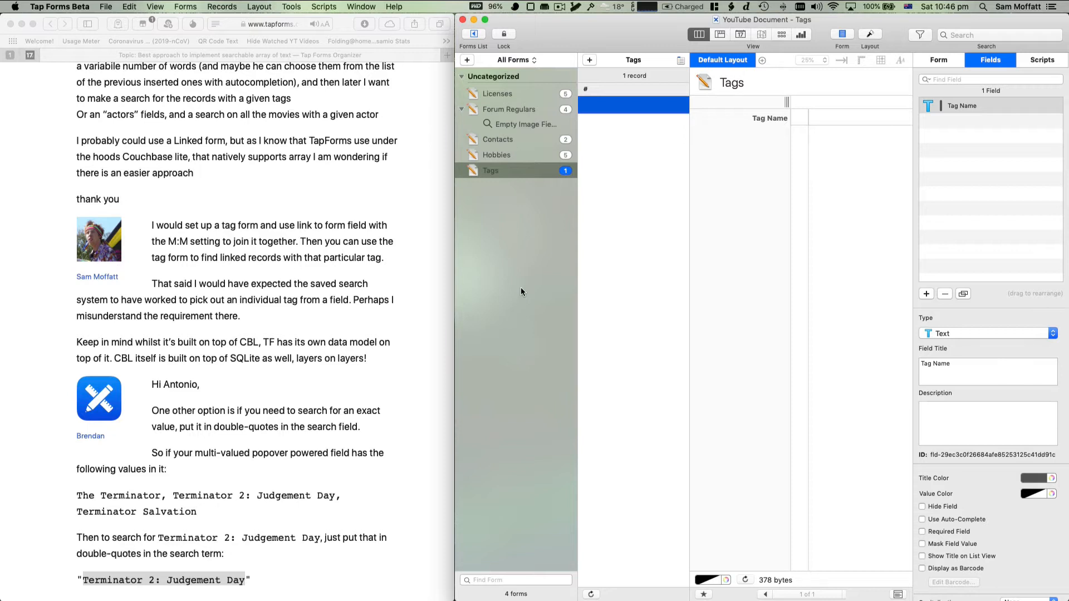
- Add a Link to Form field titled Tags below Hobbies Table in the Contacts form
{"action": "left_click", "coordinate": [546, 139]}
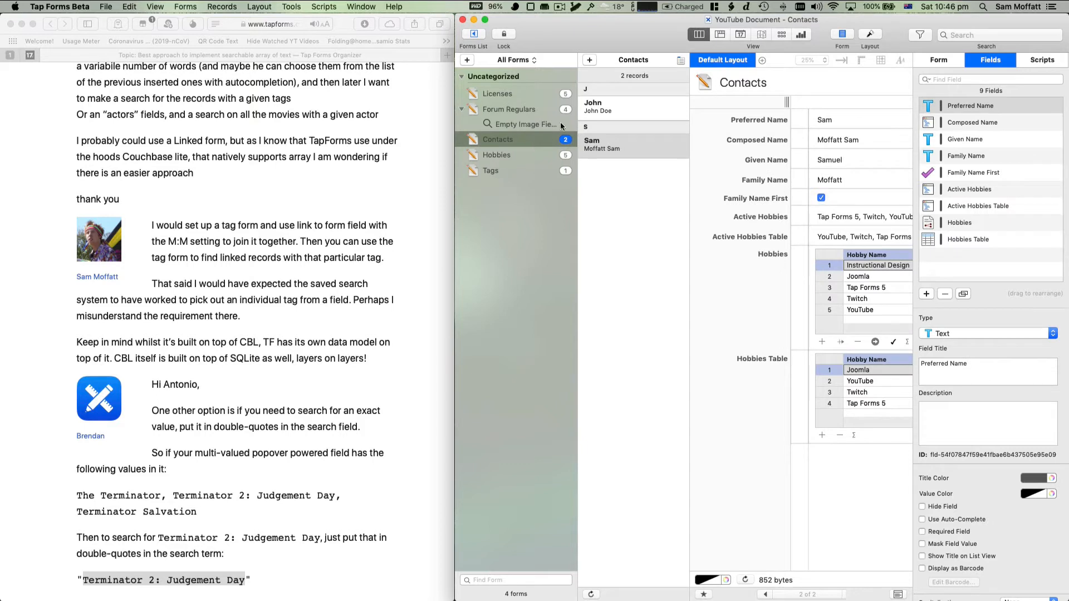
{"action": "left_click", "coordinate": [954, 245]}
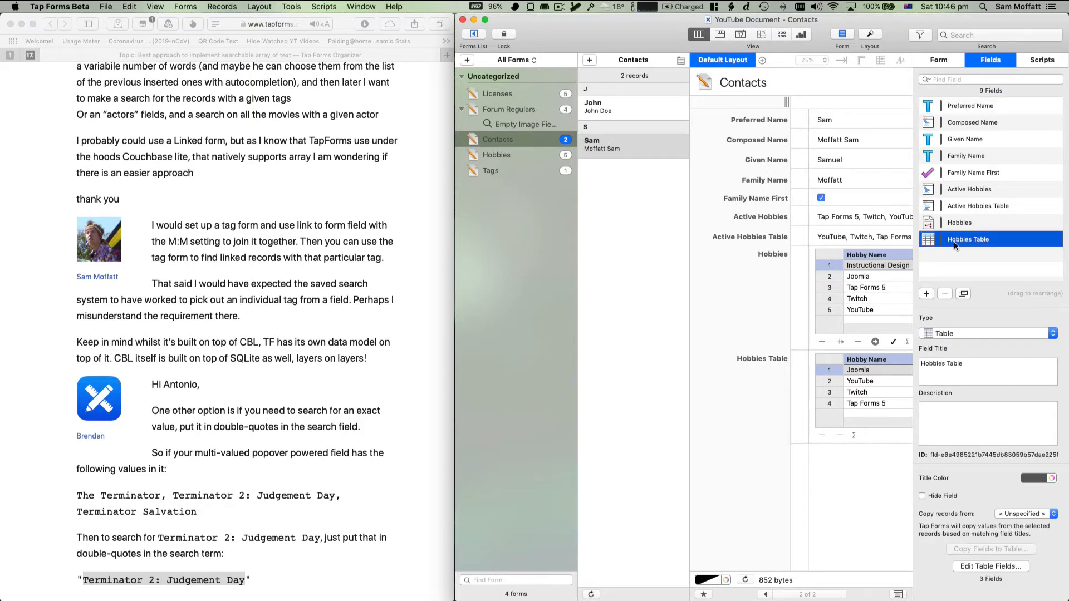
{"action": "left_click", "coordinate": [926, 294]}
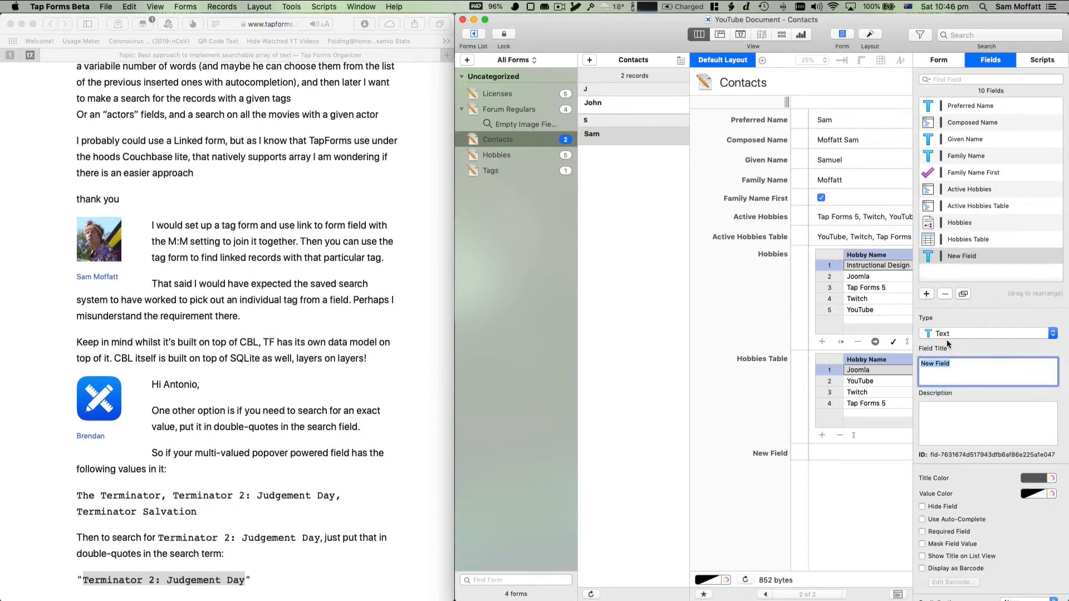
{"action": "left_click", "coordinate": [946, 334]}
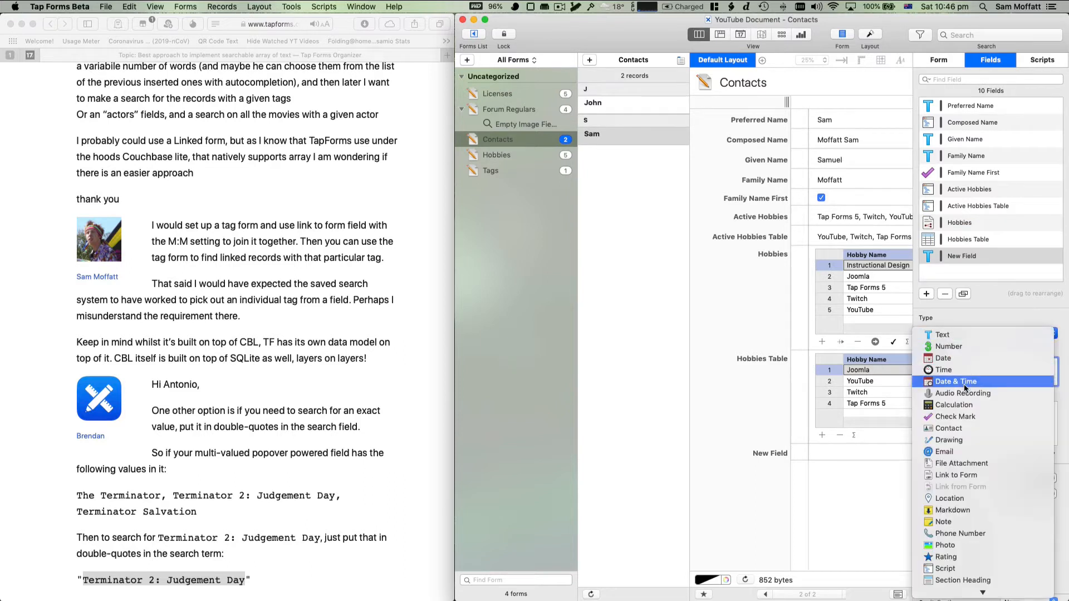
{"action": "scroll", "coordinate": [964, 384], "scroll_direction": "down", "scroll_amount": 3}
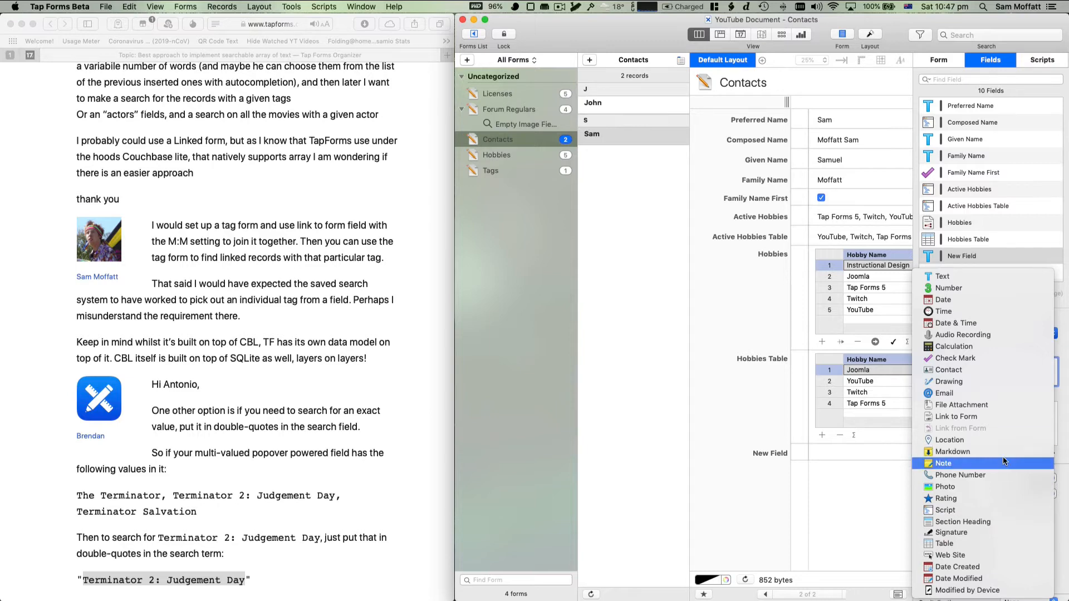
{"action": "left_click", "coordinate": [988, 419]}
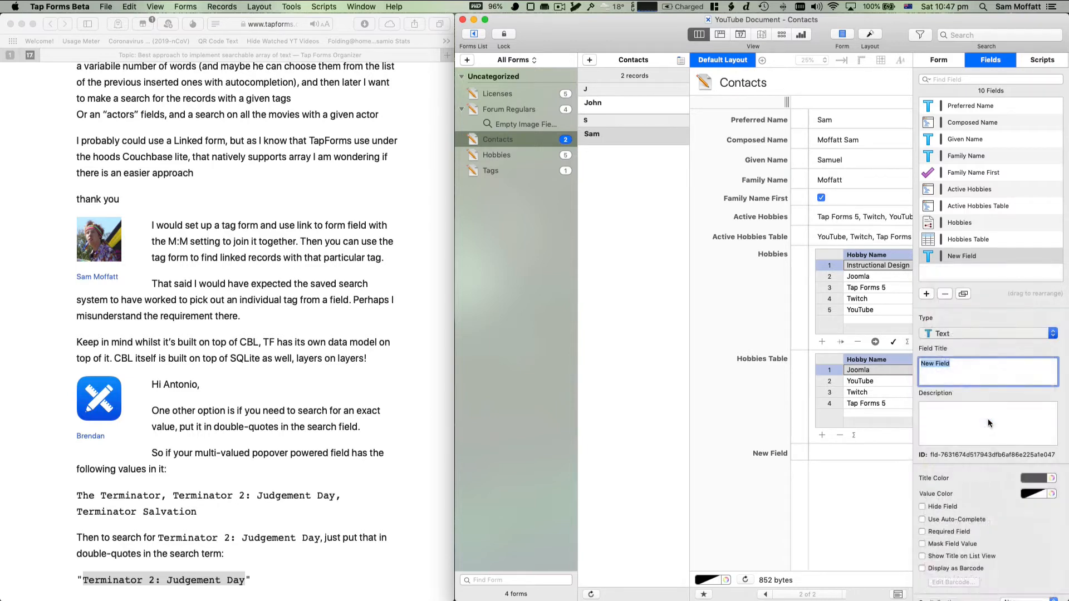
{"action": "left_click", "coordinate": [969, 377]}
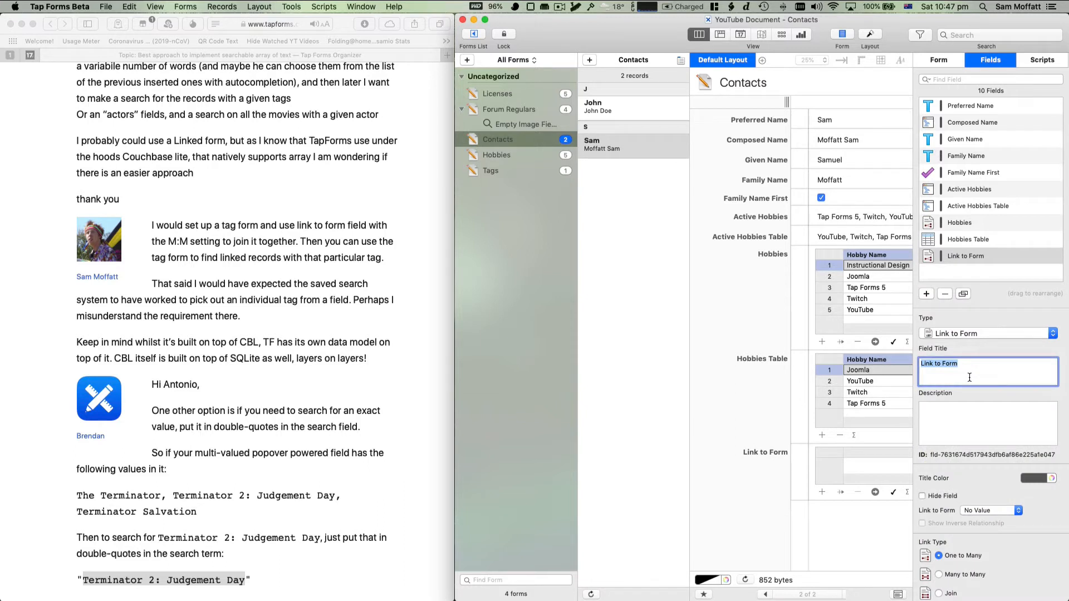
{"action": "type", "text": "Tags"}
{"action": "key", "text": "Return"}
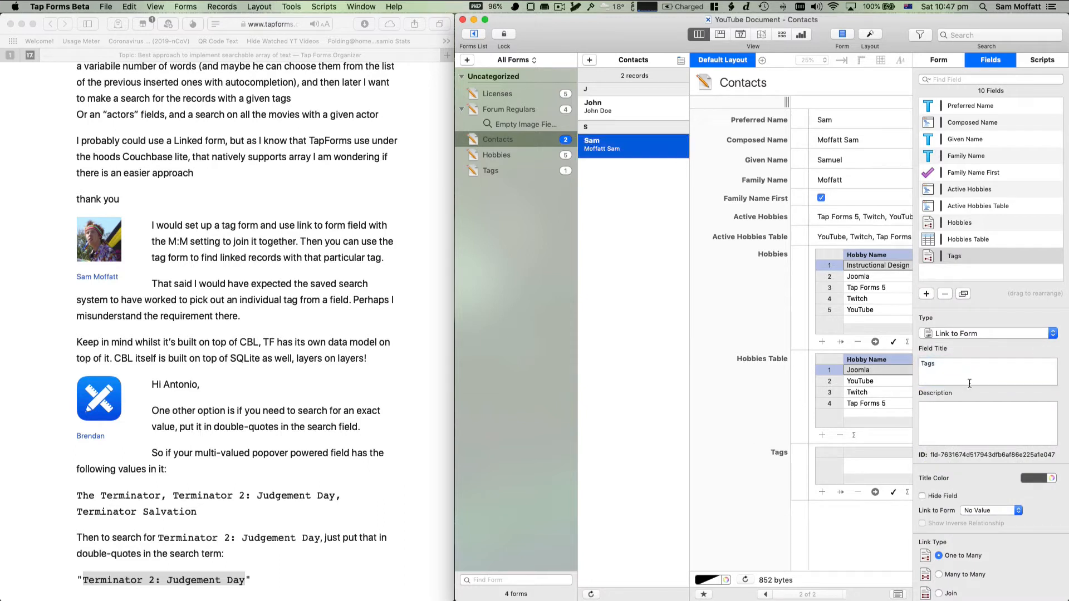
- Link the Contacts form's Tags field to the Tags form with the Many to Many link type
{"action": "scroll", "coordinate": [978, 483], "scroll_direction": "down", "scroll_amount": 3}
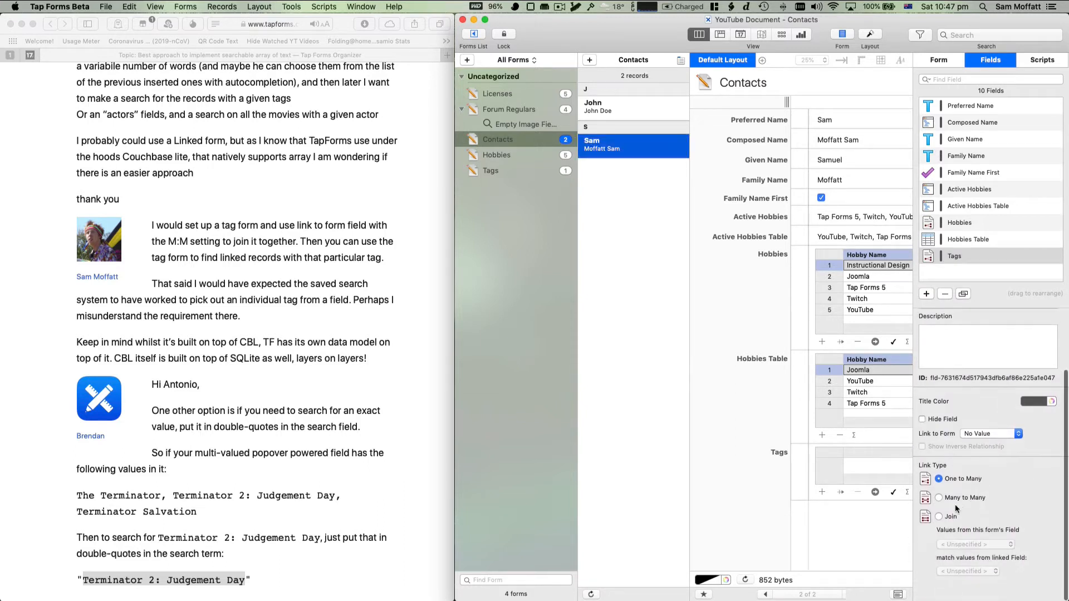
{"action": "left_click", "coordinate": [981, 432]}
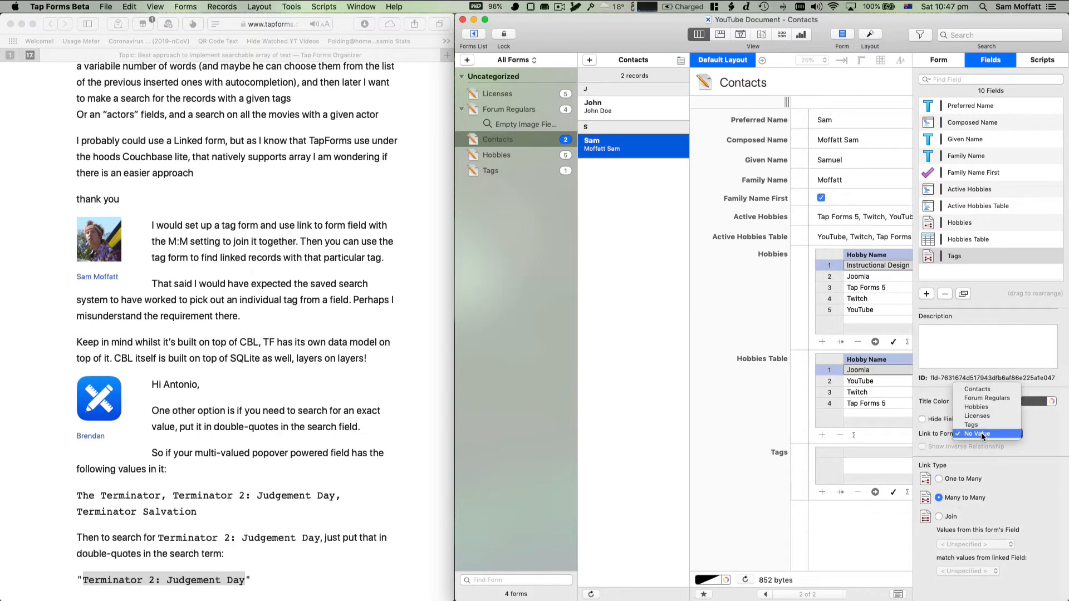
{"action": "left_click", "coordinate": [979, 425]}
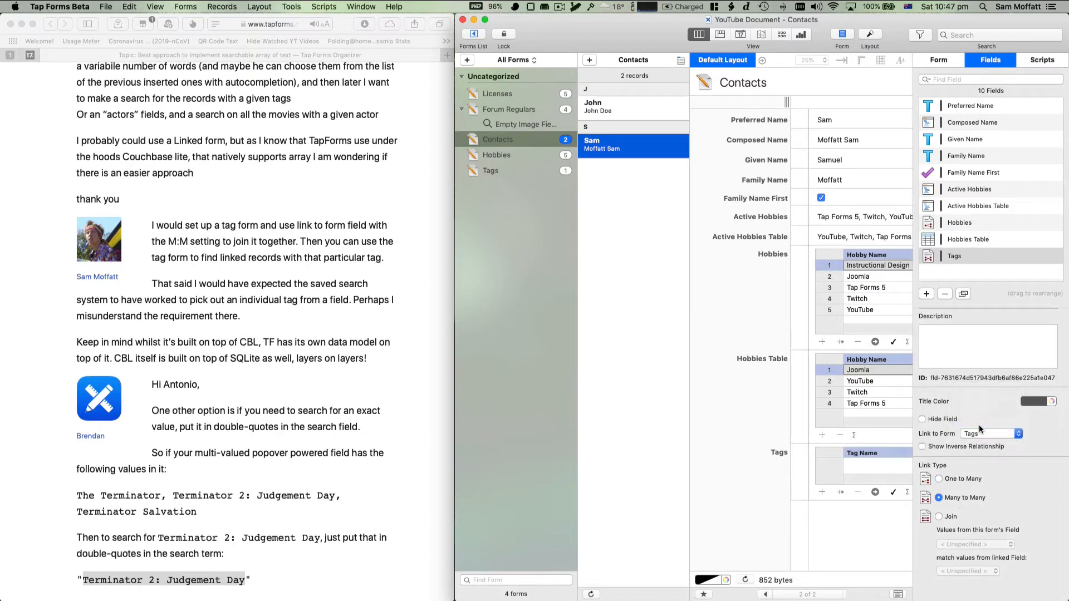
{"action": "scroll", "coordinate": [787, 442], "scroll_direction": "right", "scroll_amount": 2}
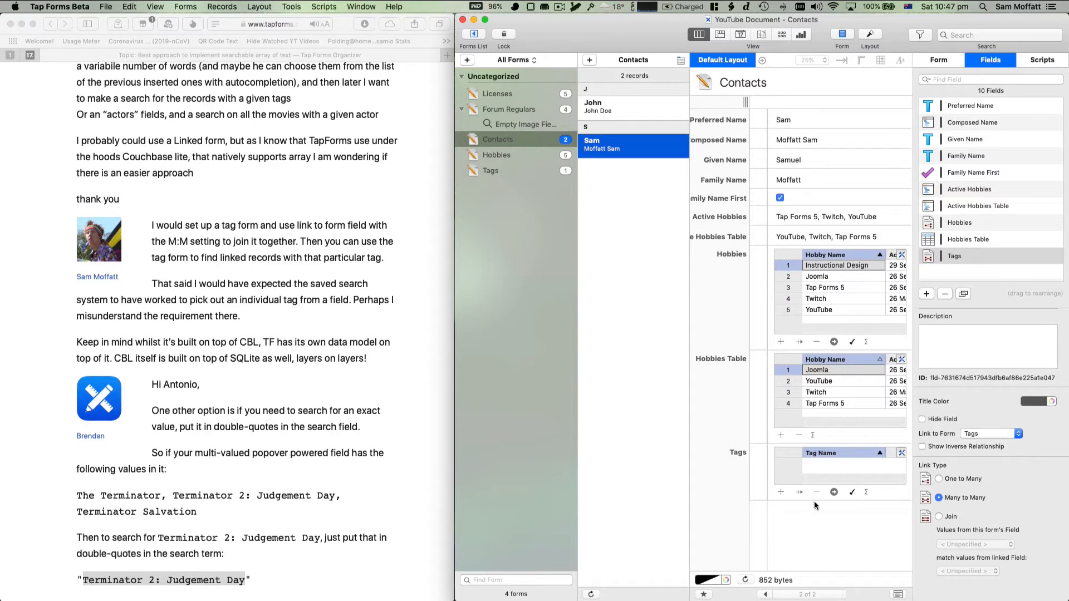
- Fill in the Tags form with two records whose tag names are Self and Friend
{"action": "left_click", "coordinate": [513, 173]}
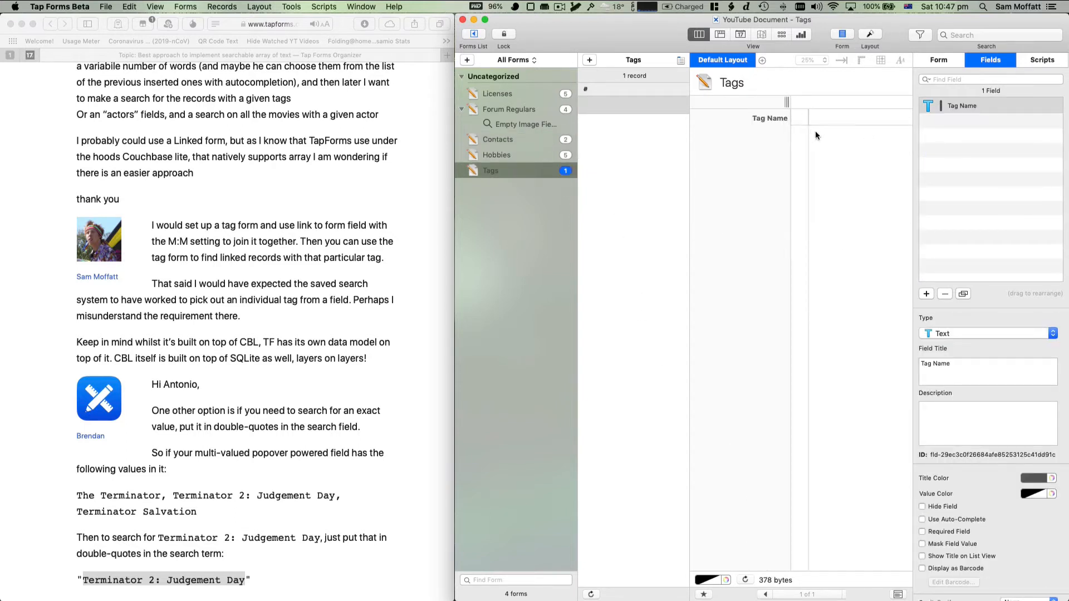
{"action": "left_click", "coordinate": [833, 124]}
{"action": "type", "text": "Self"}
{"action": "key", "text": "Return"}
{"action": "left_click", "coordinate": [589, 60]}
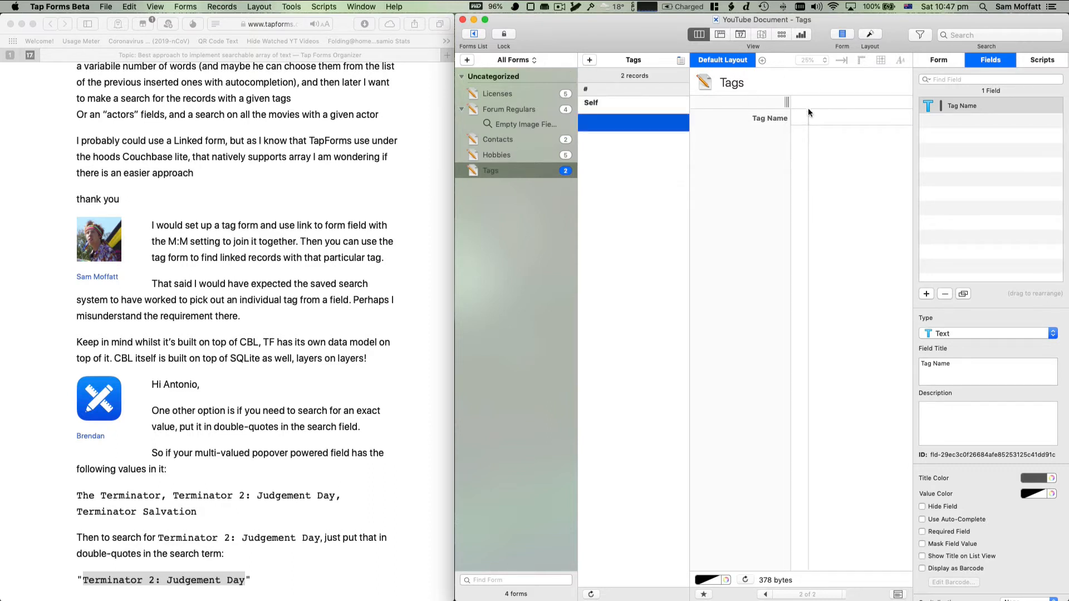
{"action": "left_click", "coordinate": [843, 120]}
{"action": "type", "text": "Friend"}
{"action": "key", "text": "Return"}
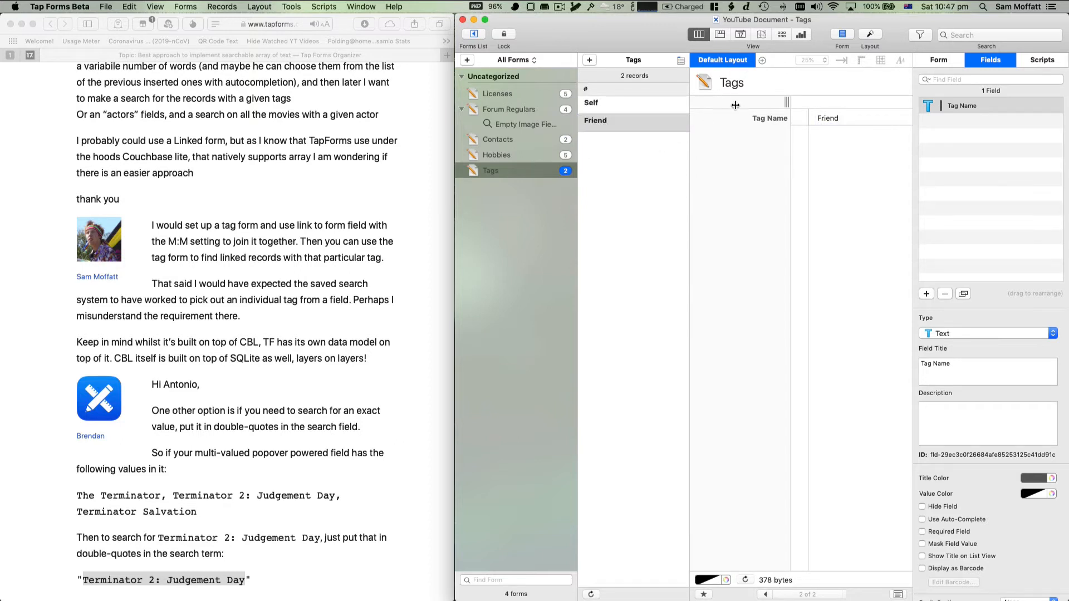
- Turn on Show Inverse Relationship for the Tags link field in the Contacts form
{"action": "left_click", "coordinate": [534, 154]}
{"action": "left_click", "coordinate": [532, 142]}
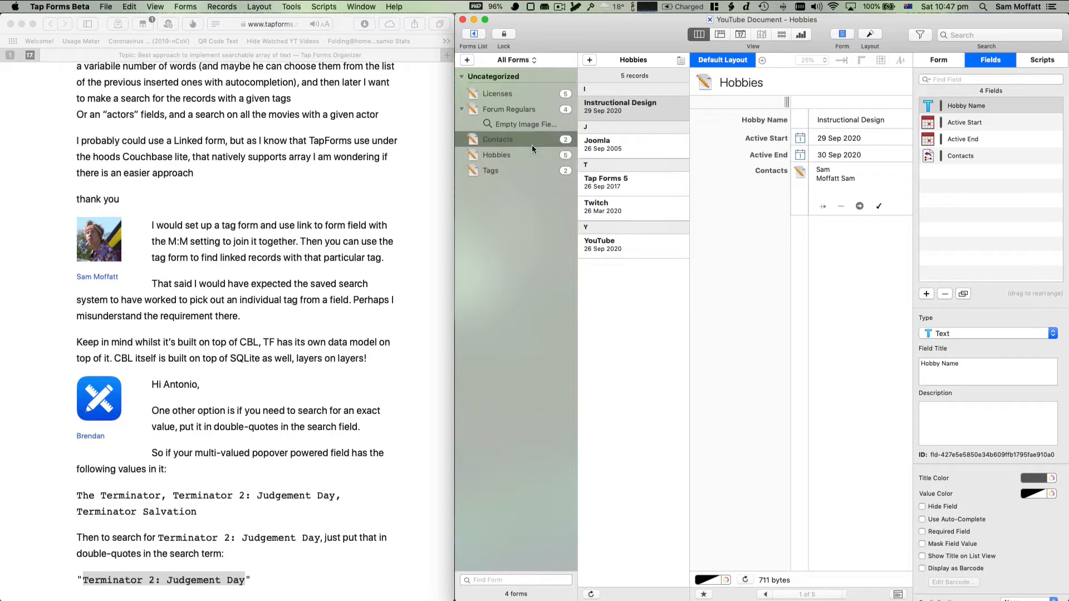
{"action": "left_click", "coordinate": [927, 259]}
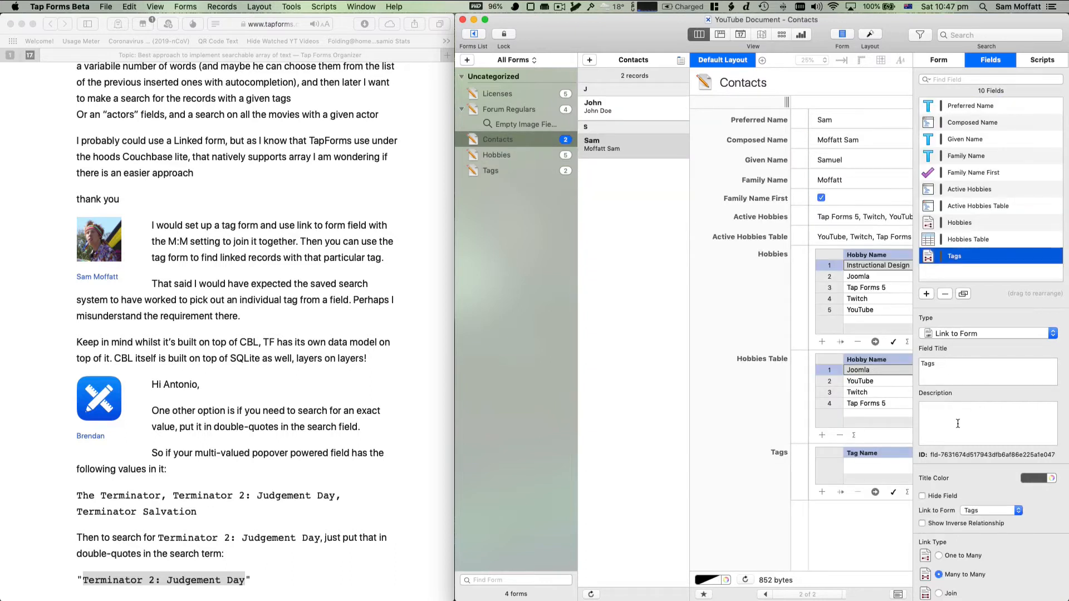
{"action": "left_click", "coordinate": [923, 523]}
- Open the Tags form and enlarge the document window to fill the screen
{"action": "left_click", "coordinate": [490, 173]}
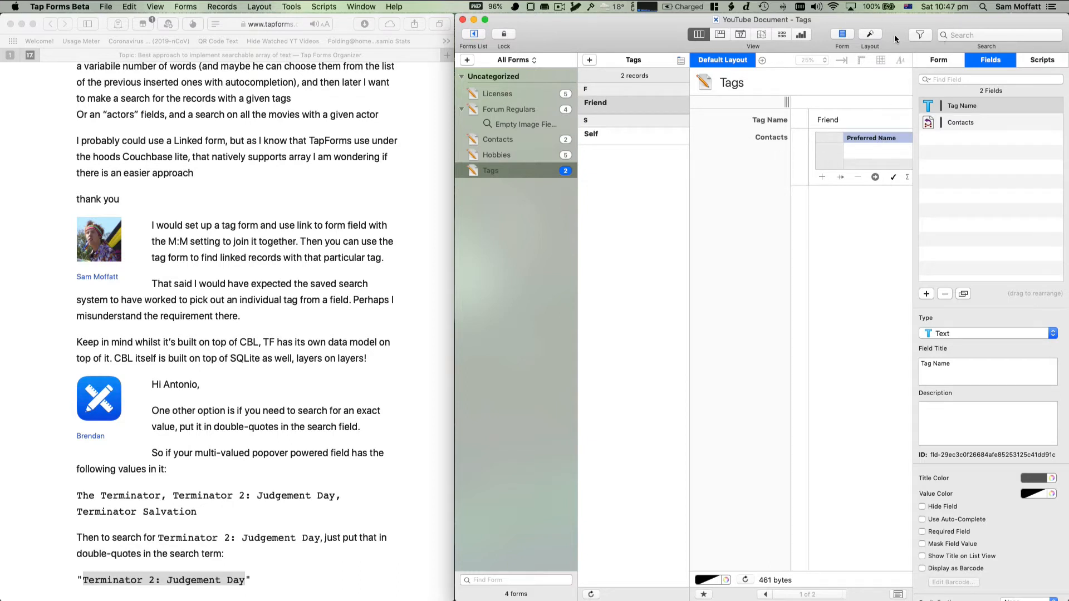
{"action": "left_click", "coordinate": [870, 35]}
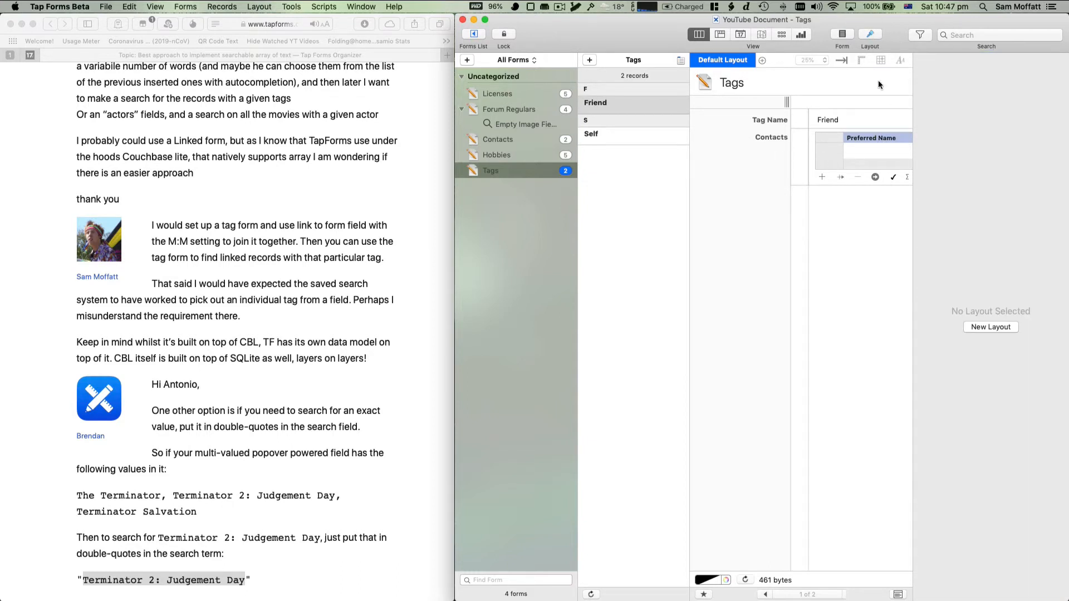
{"action": "left_click", "coordinate": [837, 36]}
{"action": "left_click", "coordinate": [840, 36]}
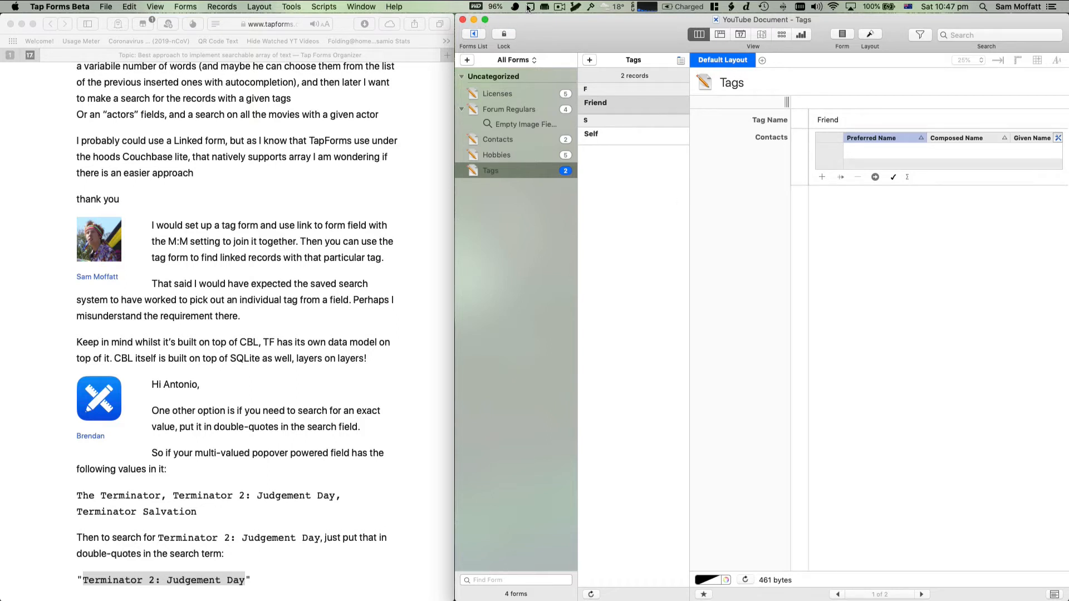
{"action": "double_click", "coordinate": [537, 20]}
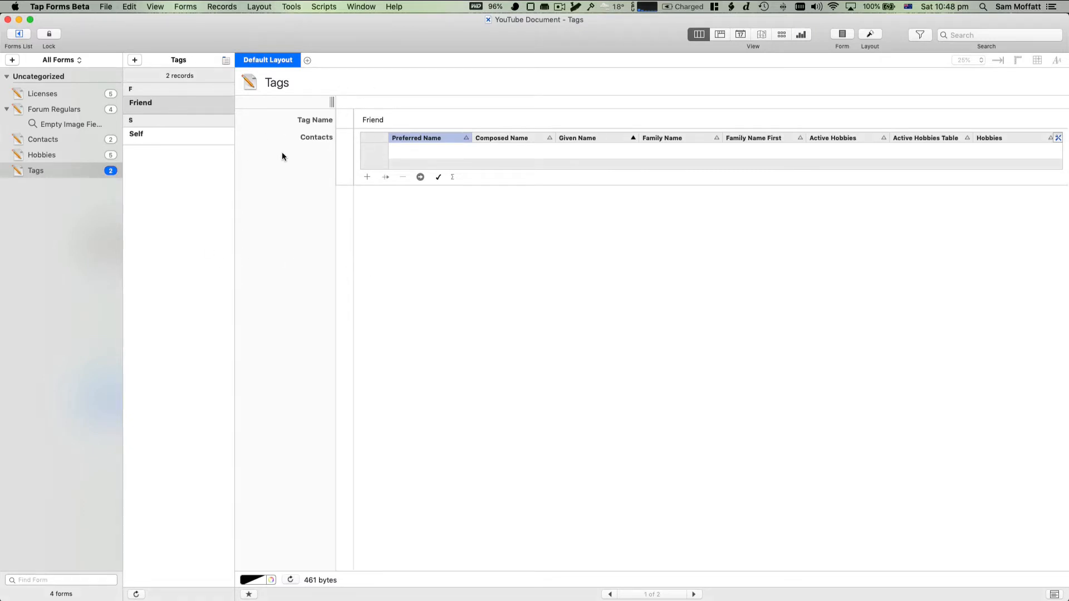
- Examine the settings of the inverse Contacts field in the Tags form and return to the Contacts form
{"action": "left_click", "coordinate": [841, 36]}
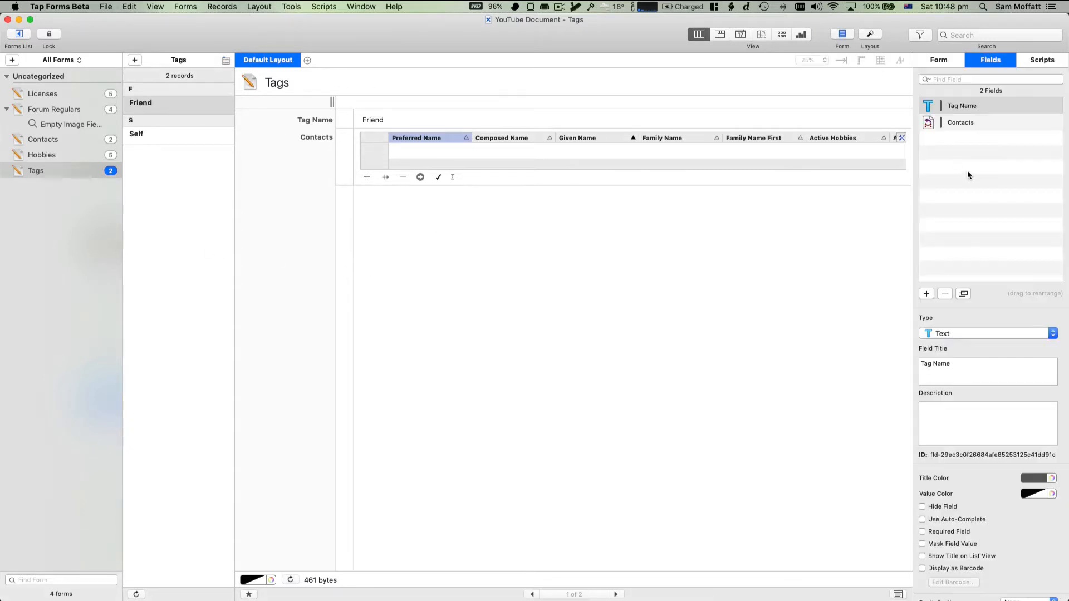
{"action": "left_click", "coordinate": [962, 123]}
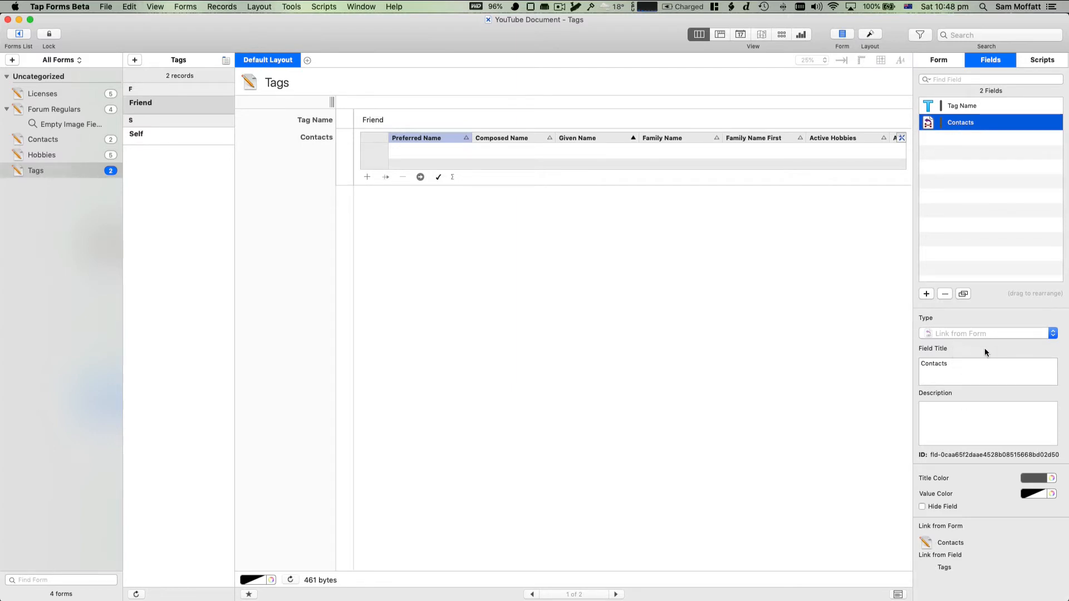
{"action": "left_click", "coordinate": [64, 136]}
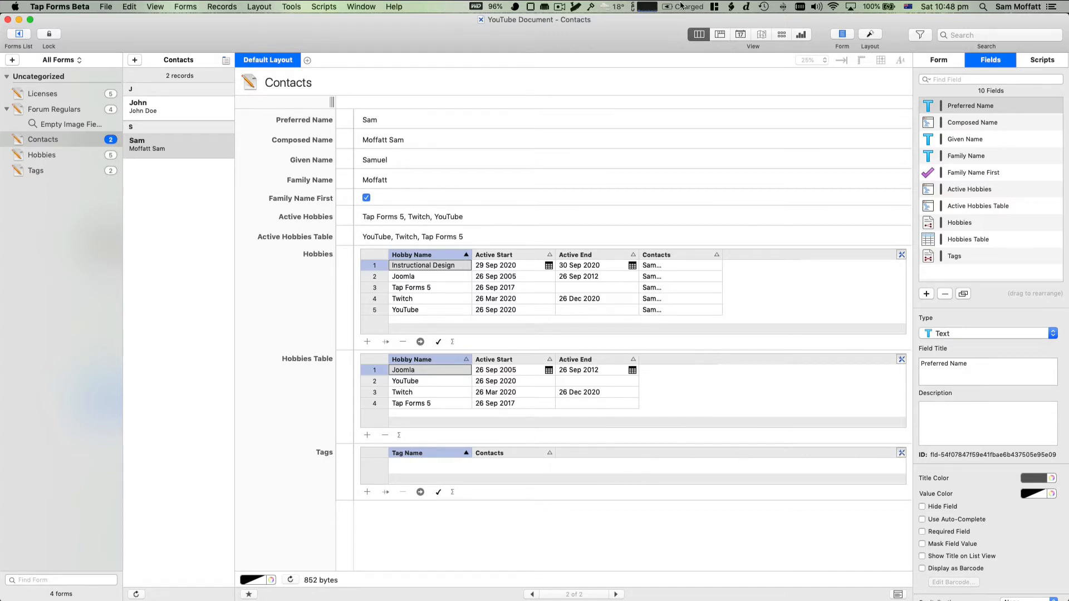
{"action": "left_click", "coordinate": [721, 34]}
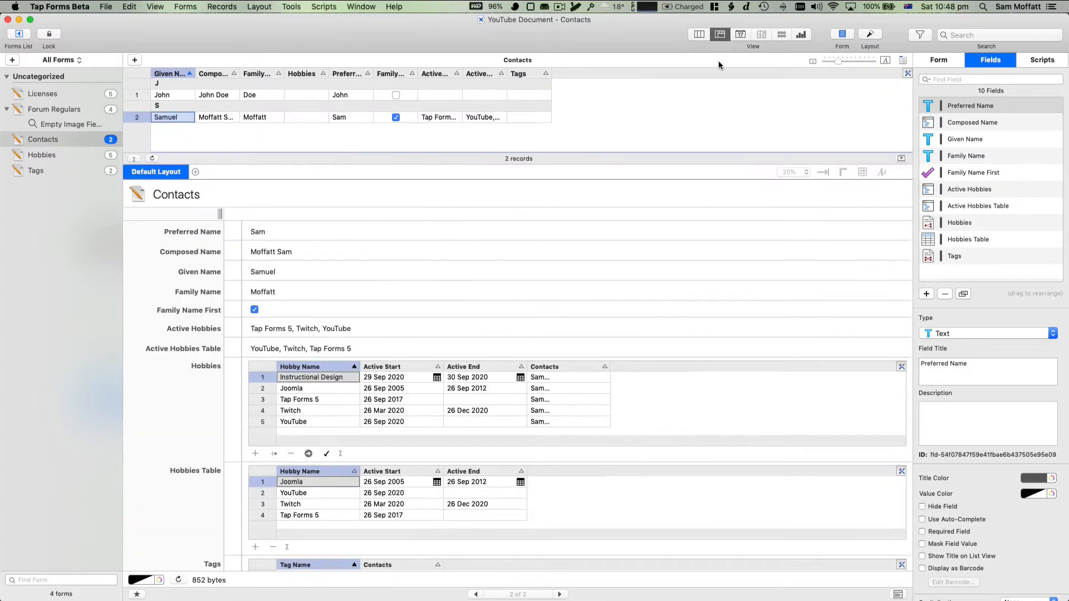
{"action": "left_click", "coordinate": [699, 34]}
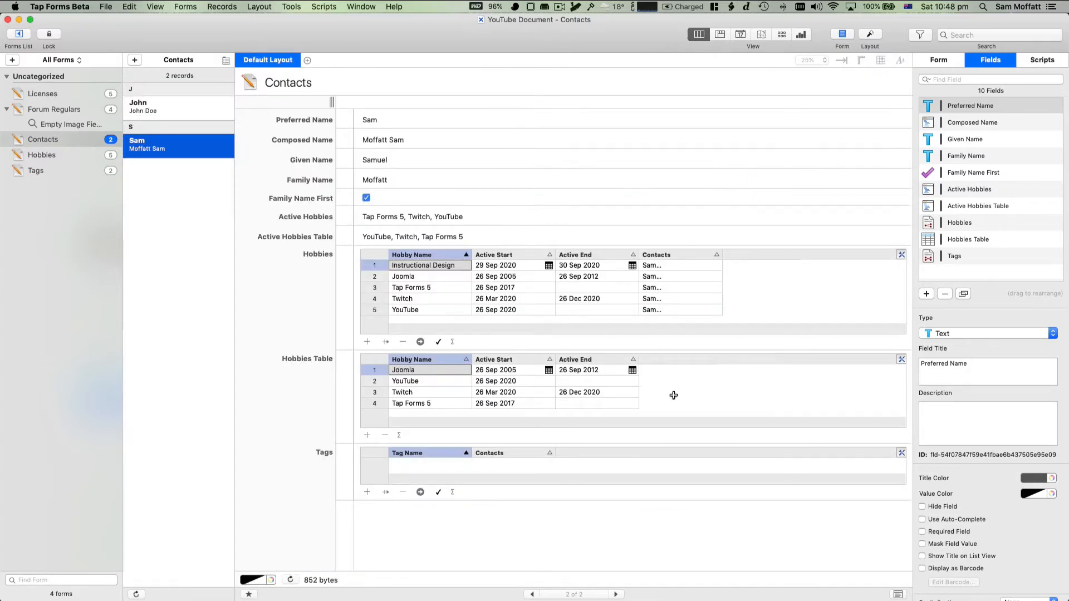
{"action": "left_click", "coordinate": [901, 359]}
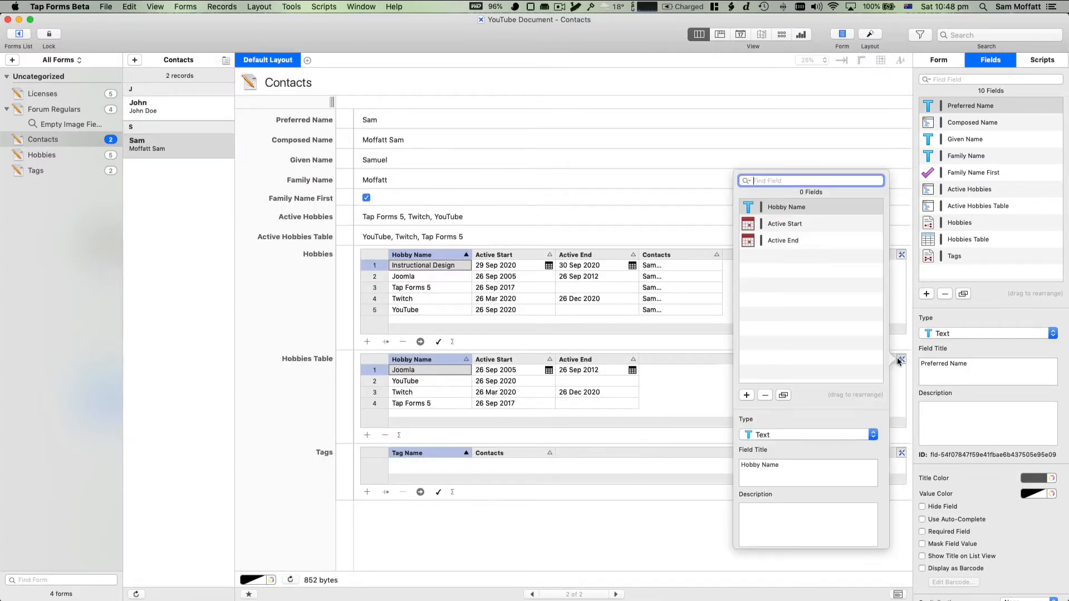
{"action": "left_click", "coordinate": [604, 510]}
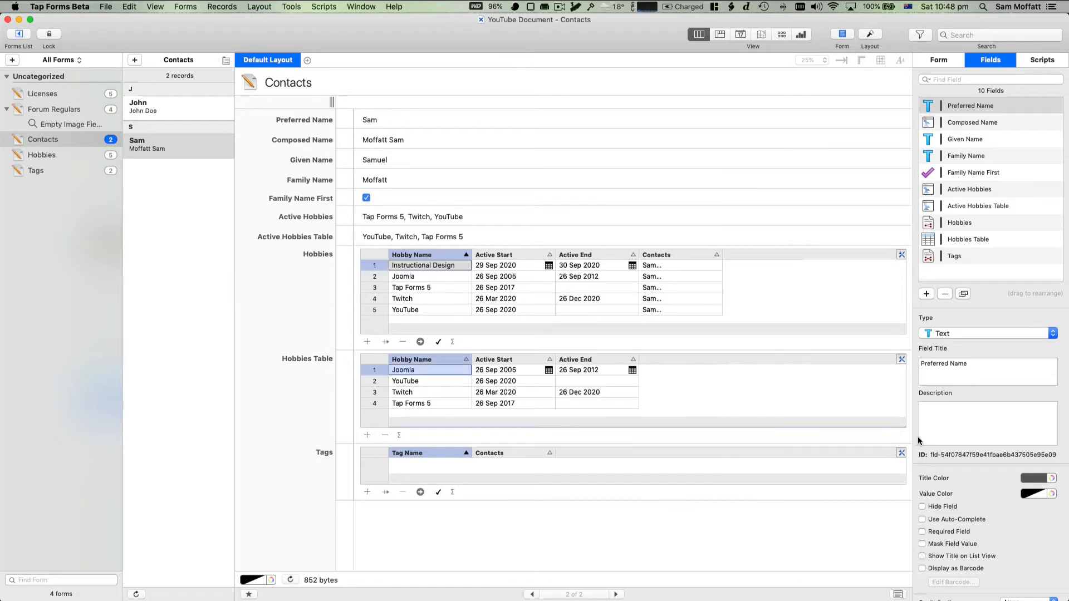
- Limit the columns shown in the contact's Tags table to Tag Name
{"action": "left_click", "coordinate": [901, 453]}
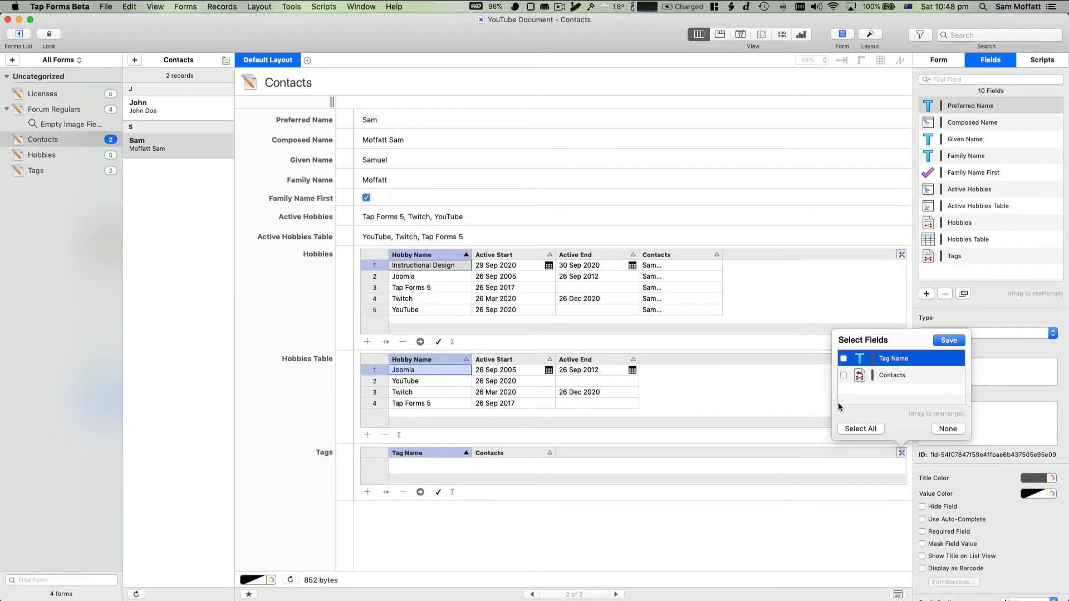
{"action": "left_click", "coordinate": [843, 358]}
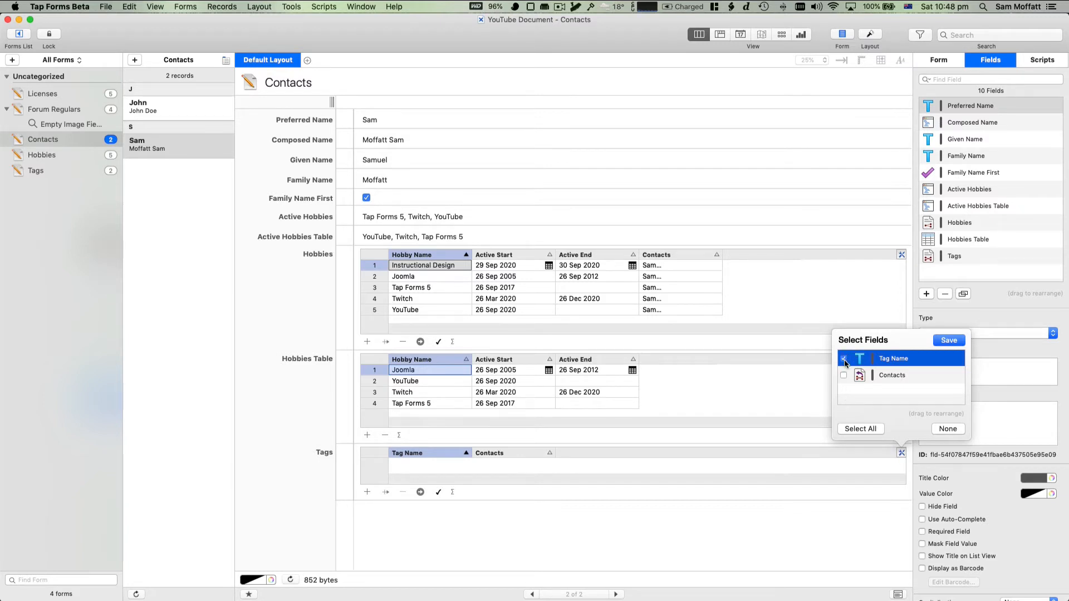
{"action": "left_click", "coordinate": [949, 341]}
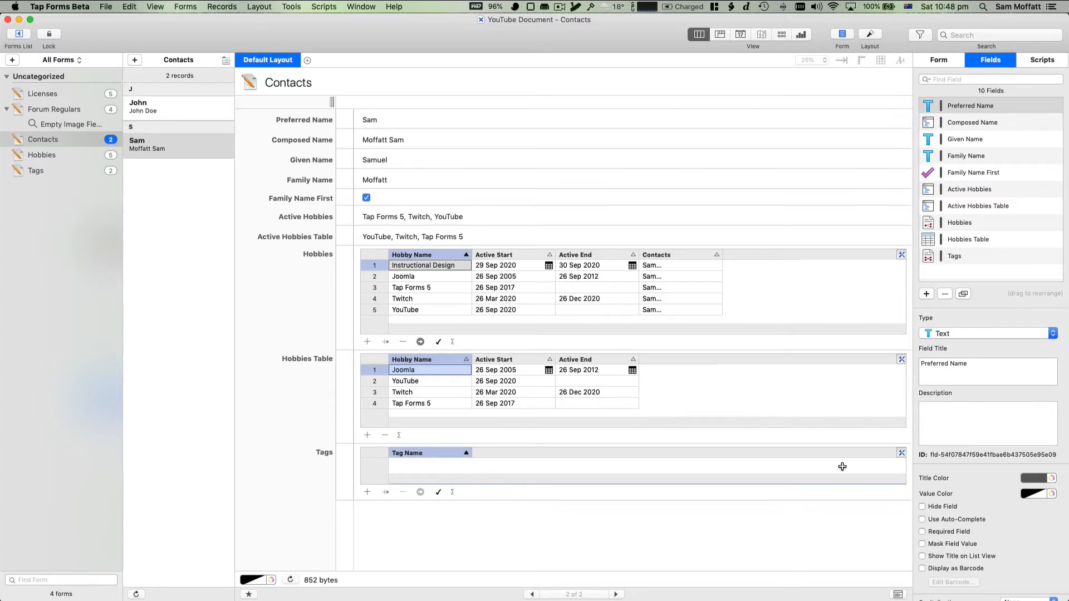
- Look at the field settings of Hobbies Table and the column selection of the Hobbies link field
{"action": "left_click", "coordinate": [901, 359]}
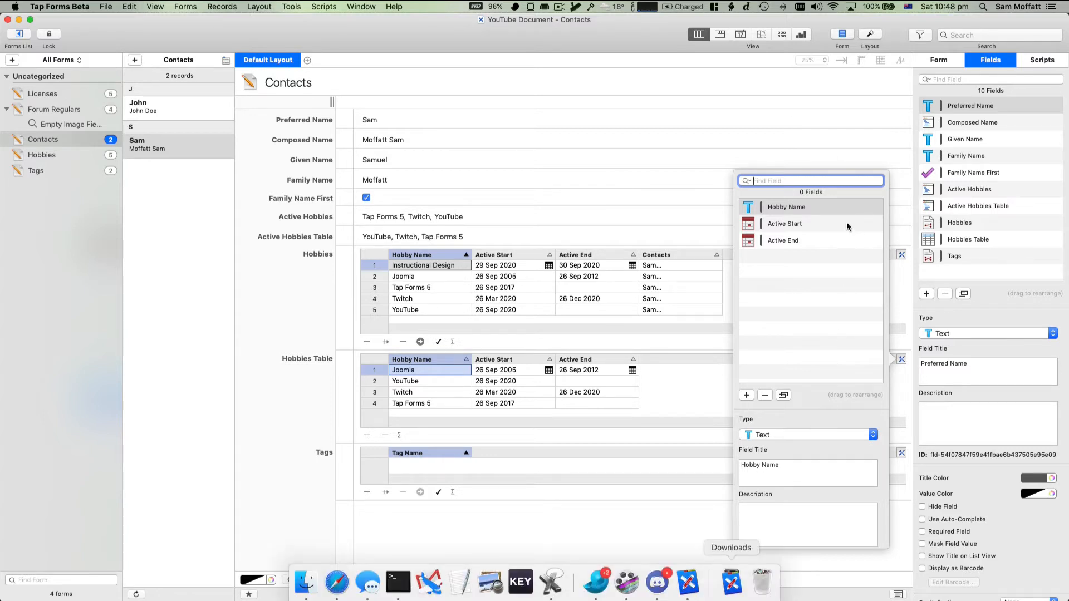
{"action": "left_click", "coordinate": [640, 209]}
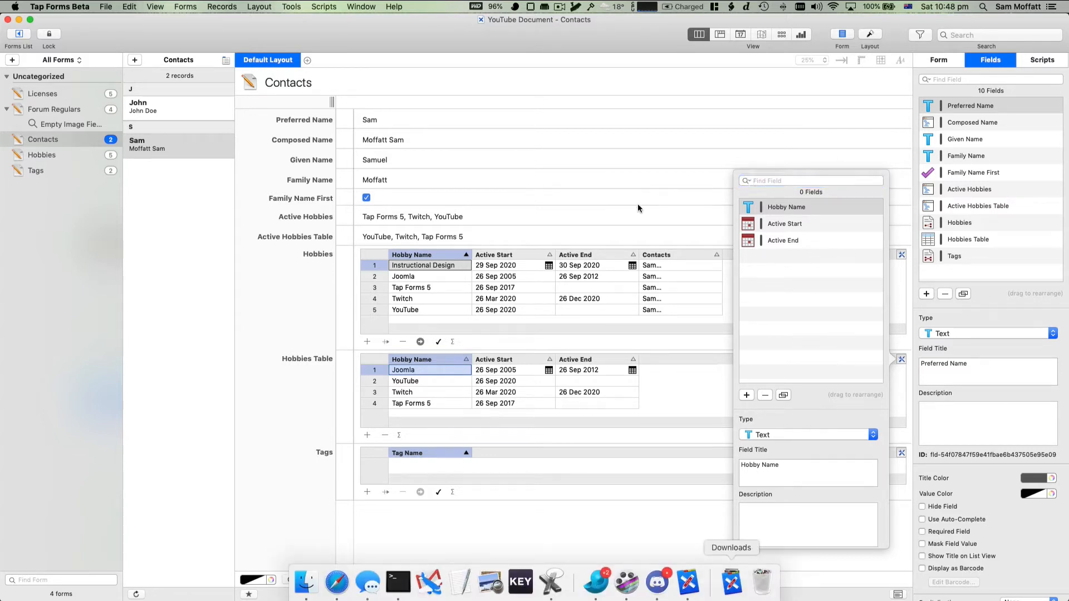
{"action": "left_click", "coordinate": [899, 255]}
{"action": "left_click", "coordinate": [790, 238]}
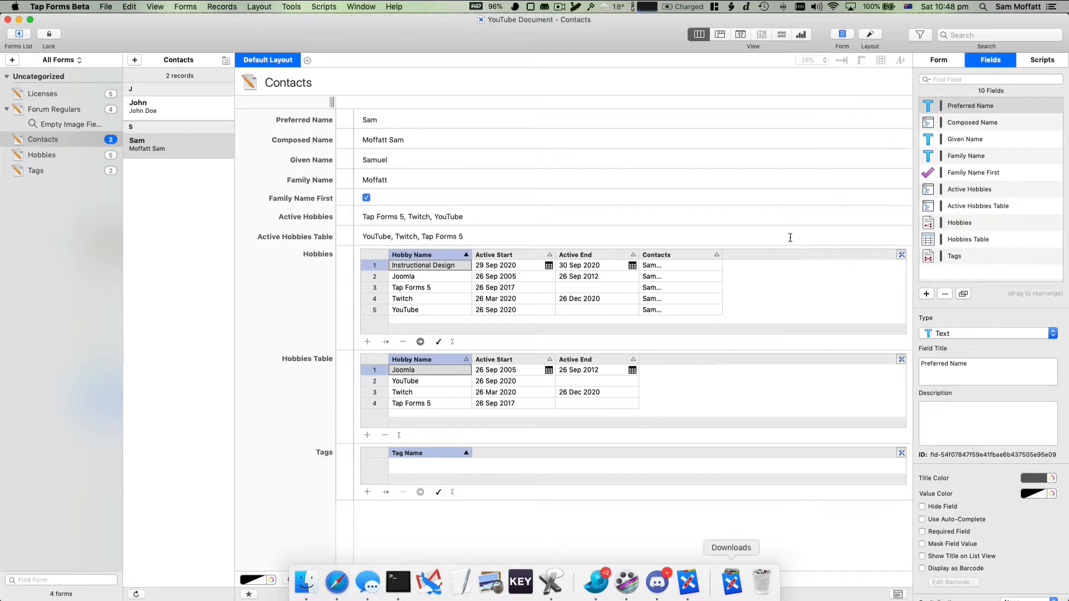
- Move the Hobby Name column after Active End in the contact's Hobbies table
{"action": "left_click", "coordinate": [900, 256]}
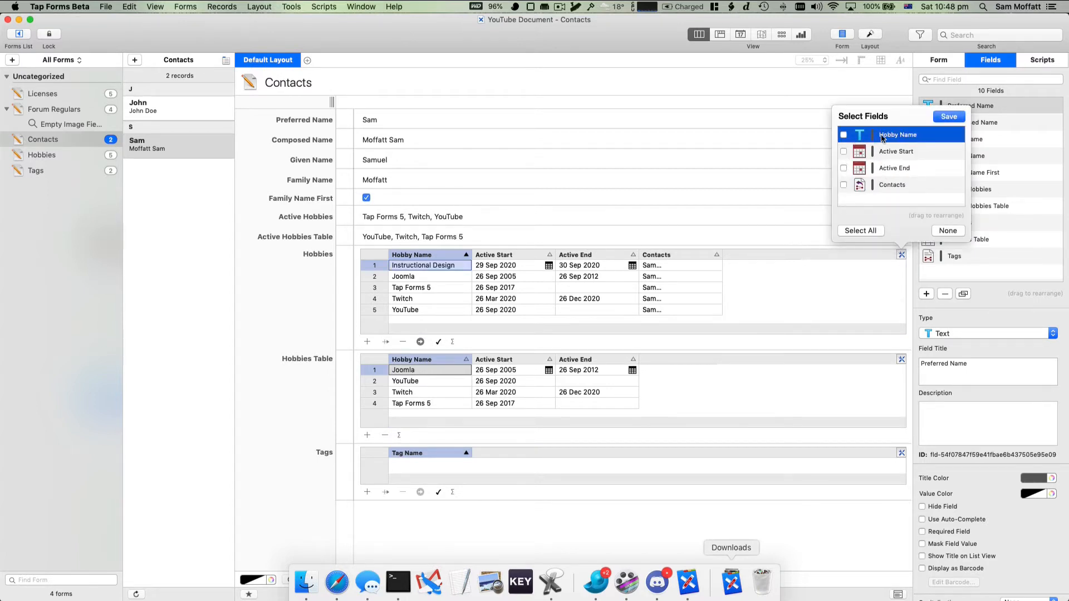
{"action": "left_click_drag", "start_coordinate": [881, 137], "coordinate": [889, 174]}
{"action": "left_click", "coordinate": [949, 117]}
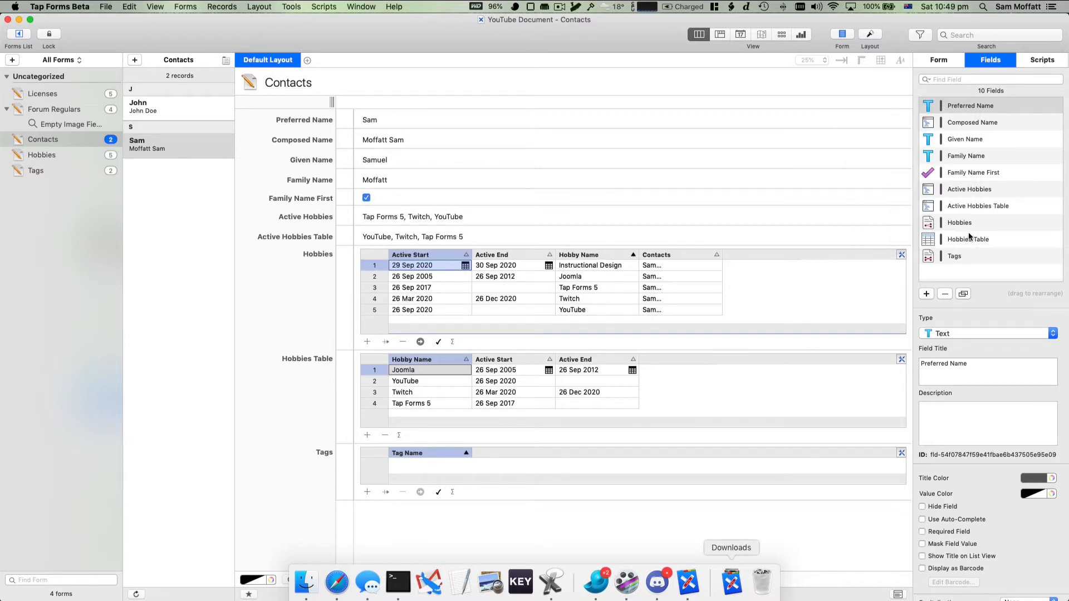
- View the linked Instructional Design record from the Hobbies table and return to the Contacts form
{"action": "left_click", "coordinate": [366, 266]}
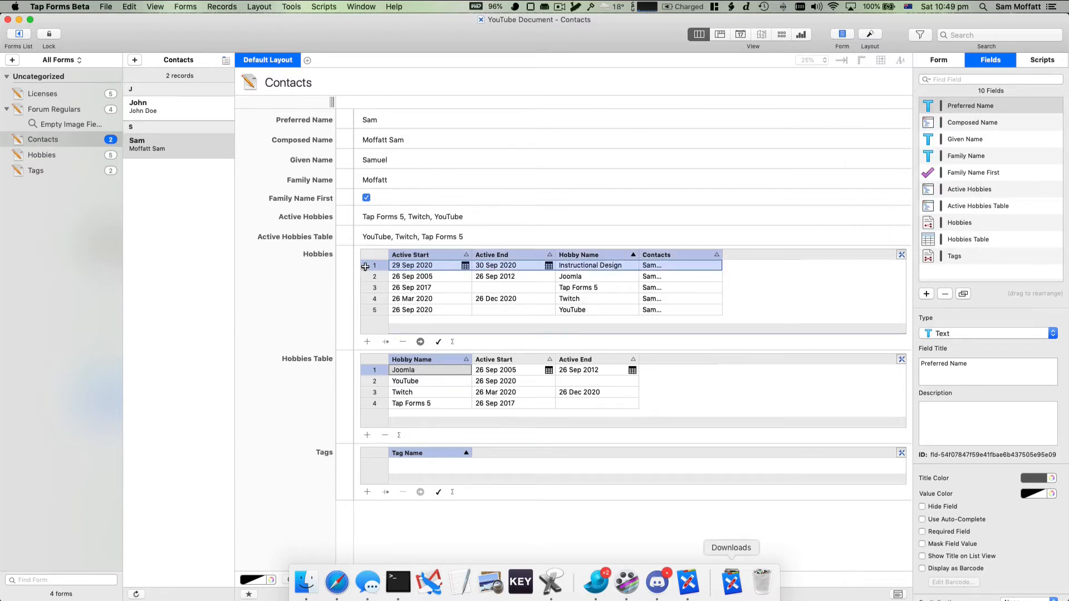
{"action": "double_click", "coordinate": [365, 267]}
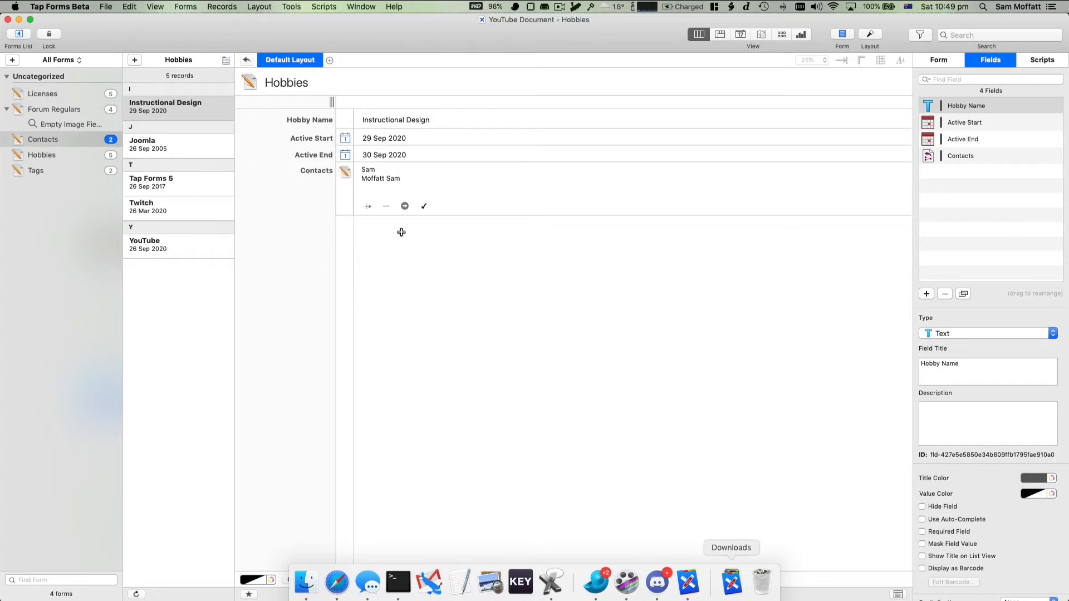
{"action": "left_click", "coordinate": [245, 61]}
- Put Hobby Name first in the Hobbies table and show only the Hobby Name, Active Start and Active End columns
{"action": "left_click", "coordinate": [900, 256]}
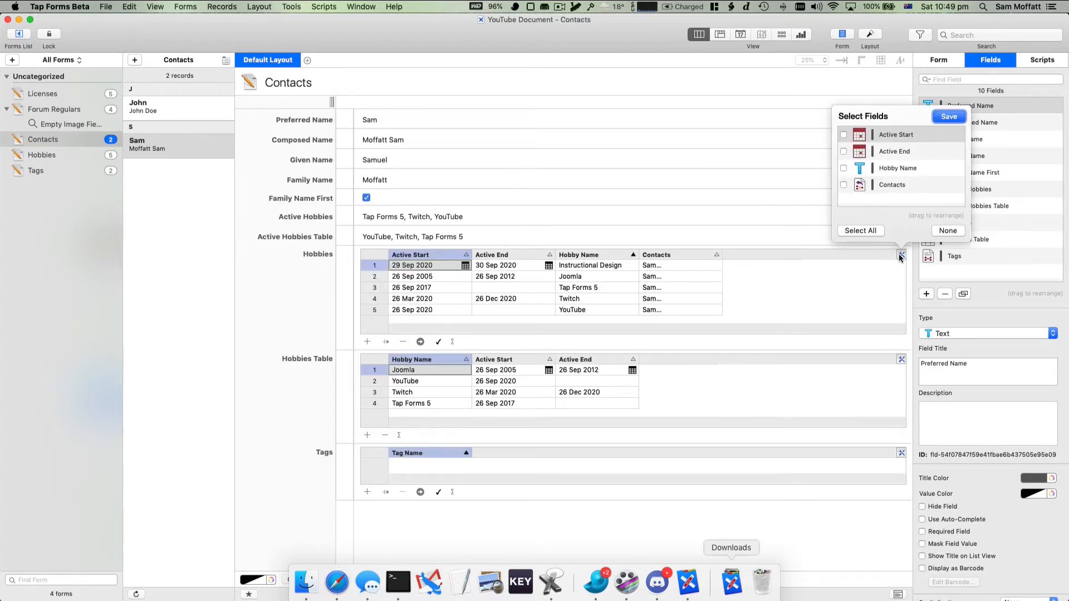
{"action": "left_click_drag", "start_coordinate": [881, 168], "coordinate": [881, 133]}
{"action": "left_click", "coordinate": [843, 134]}
{"action": "left_click", "coordinate": [844, 149]}
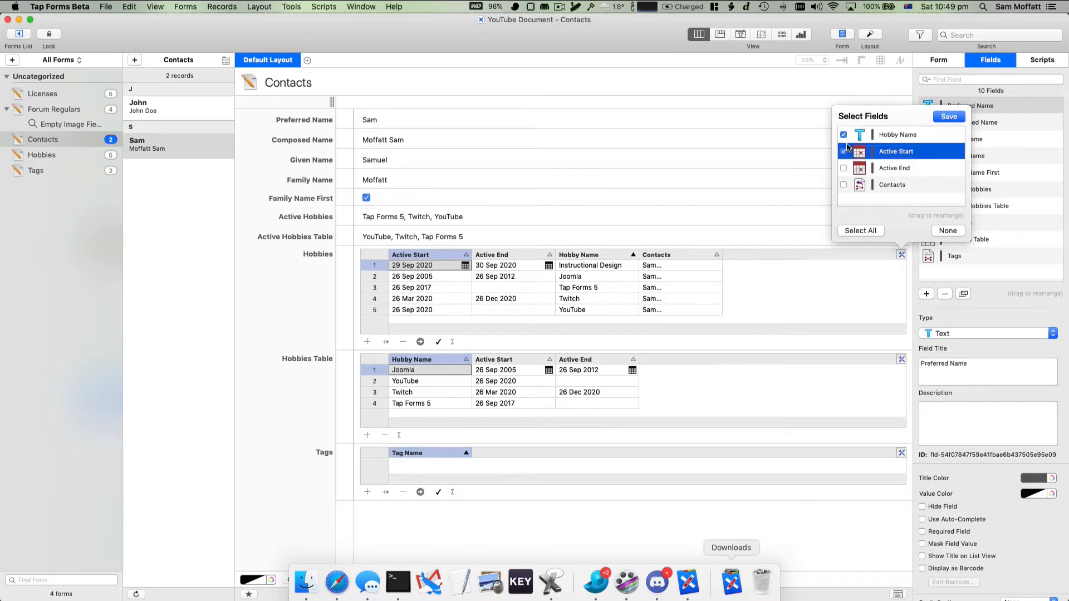
{"action": "left_click", "coordinate": [850, 173]}
{"action": "left_click", "coordinate": [952, 117]}
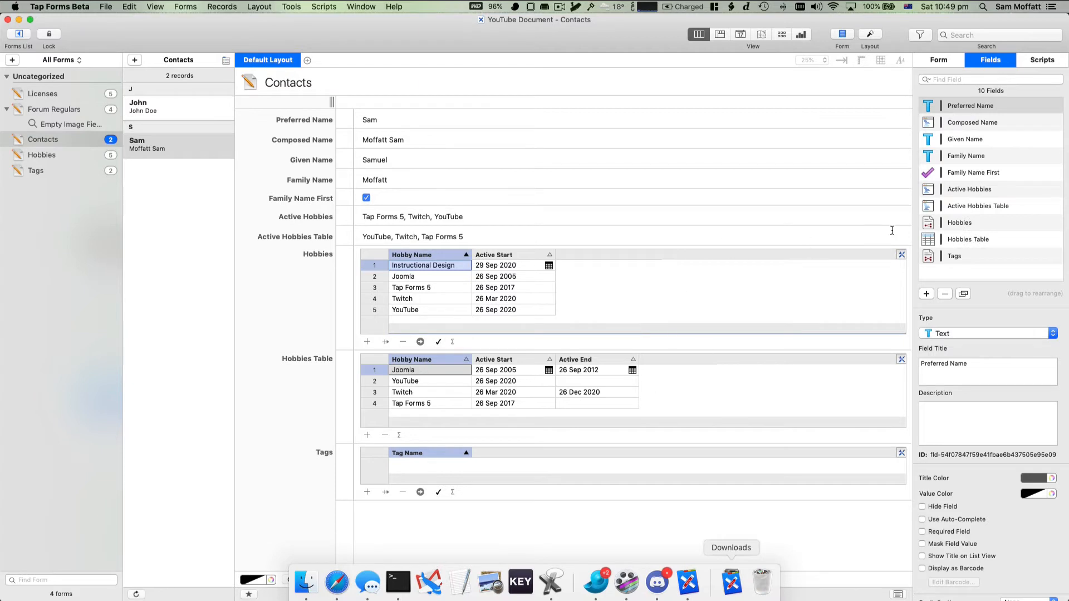
{"action": "left_click", "coordinate": [901, 254]}
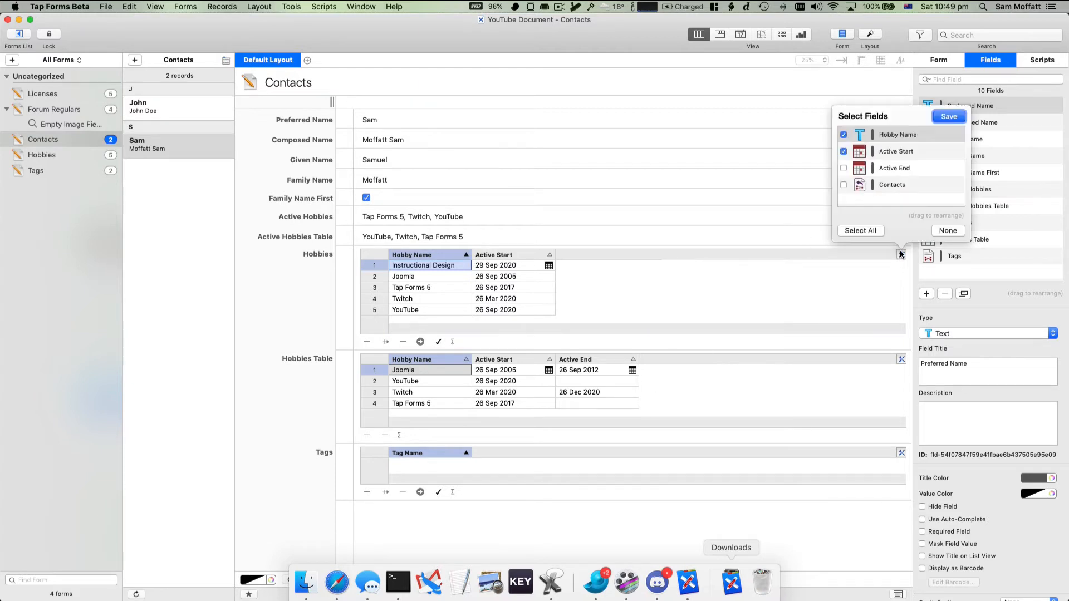
{"action": "left_click", "coordinate": [844, 168]}
{"action": "left_click", "coordinate": [958, 116]}
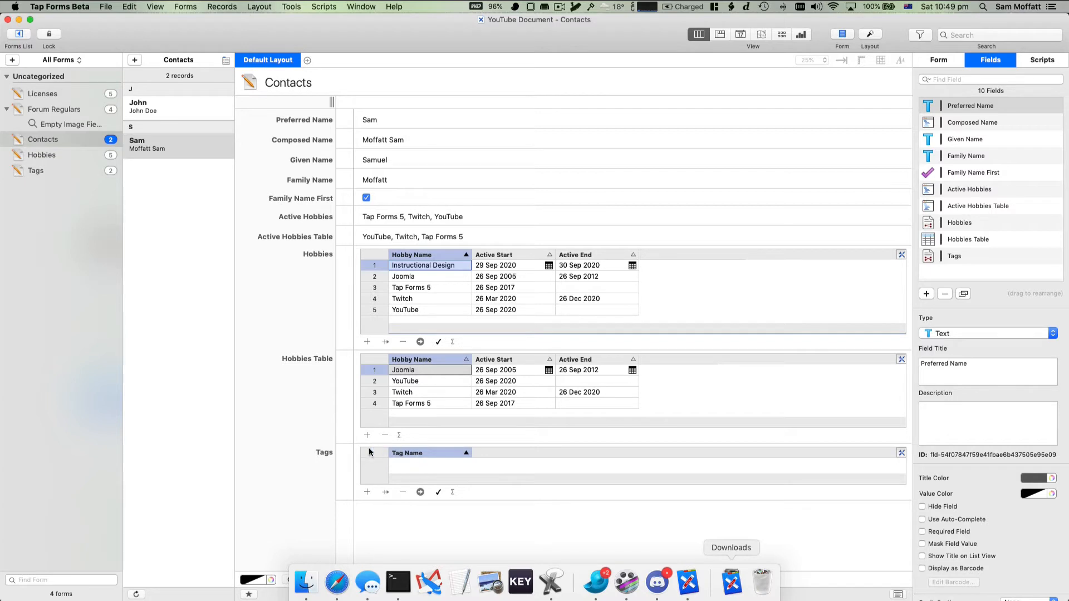
- Link the existing Self and Friend tags to the open contact record
{"action": "left_click", "coordinate": [438, 492]}
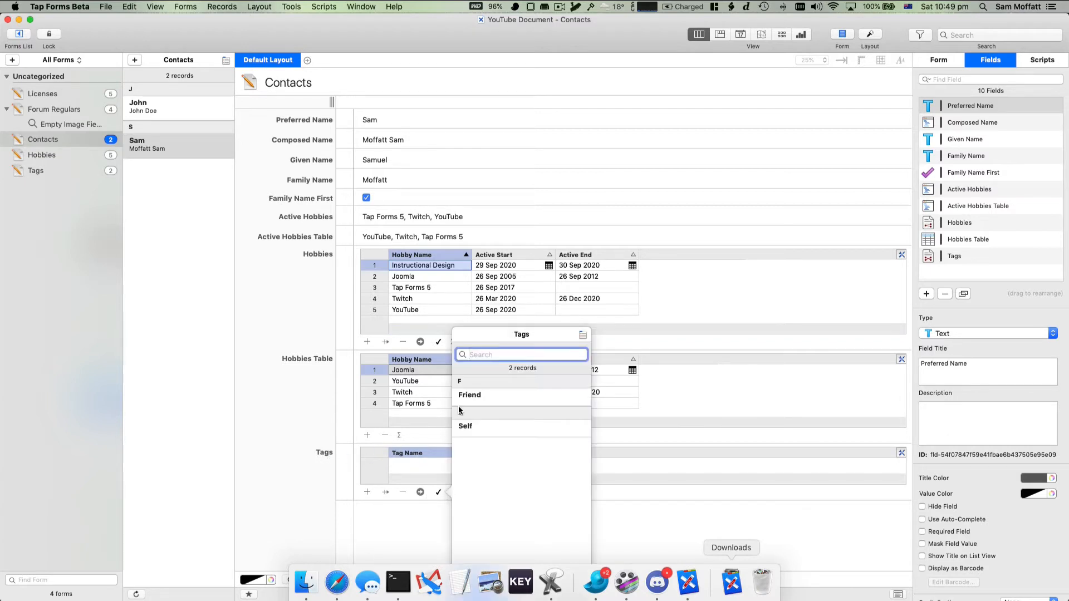
{"action": "left_click", "coordinate": [466, 428]}
{"action": "left_click", "coordinate": [439, 494]}
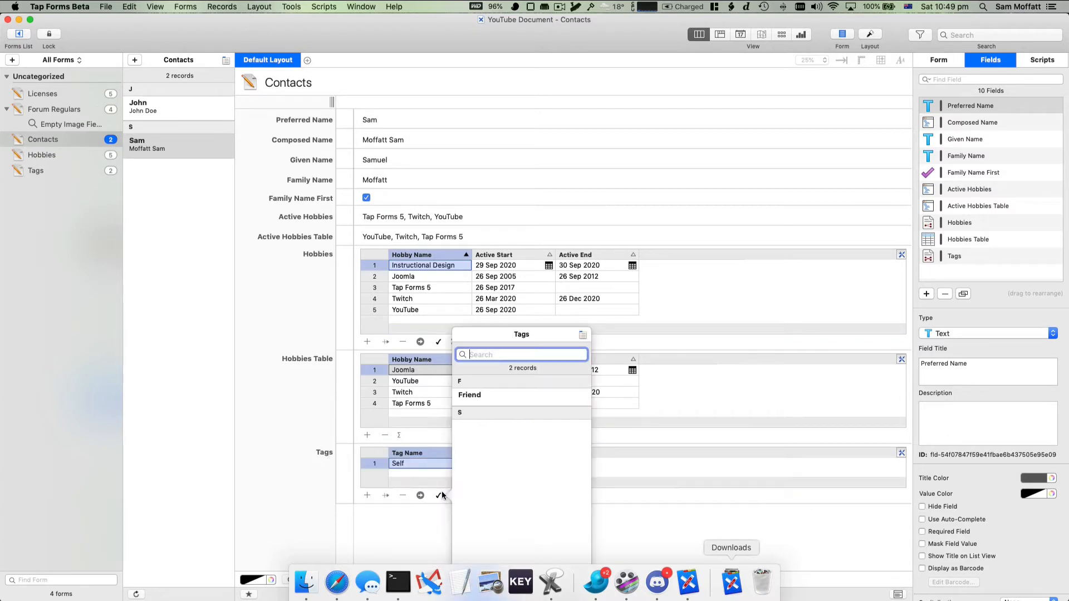
{"action": "left_click", "coordinate": [476, 400]}
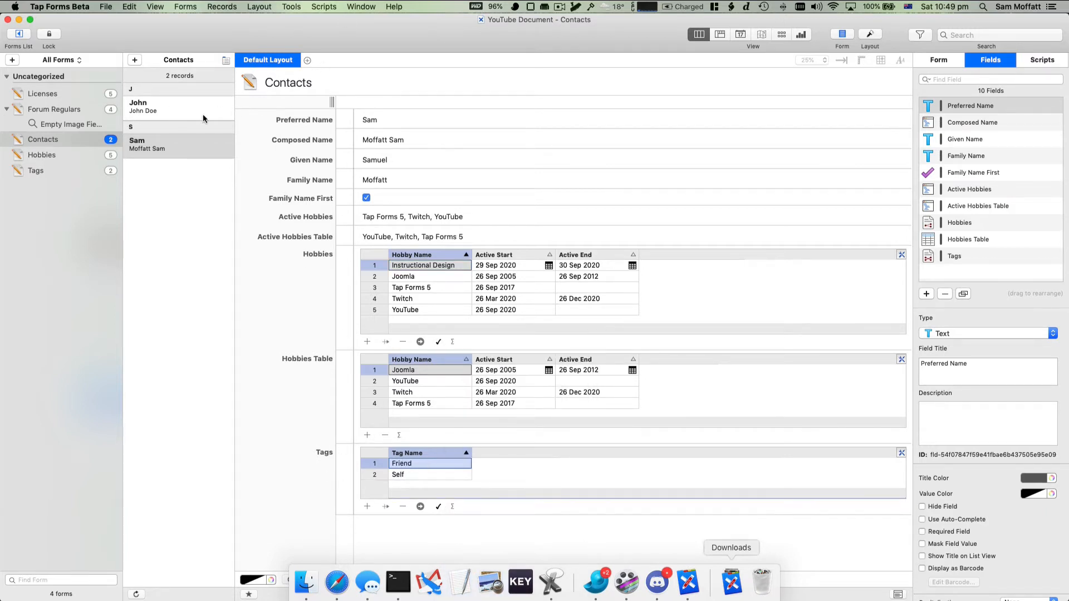
- Link the existing Friend tag to the first contact in the Contacts list
{"action": "left_click", "coordinate": [184, 109]}
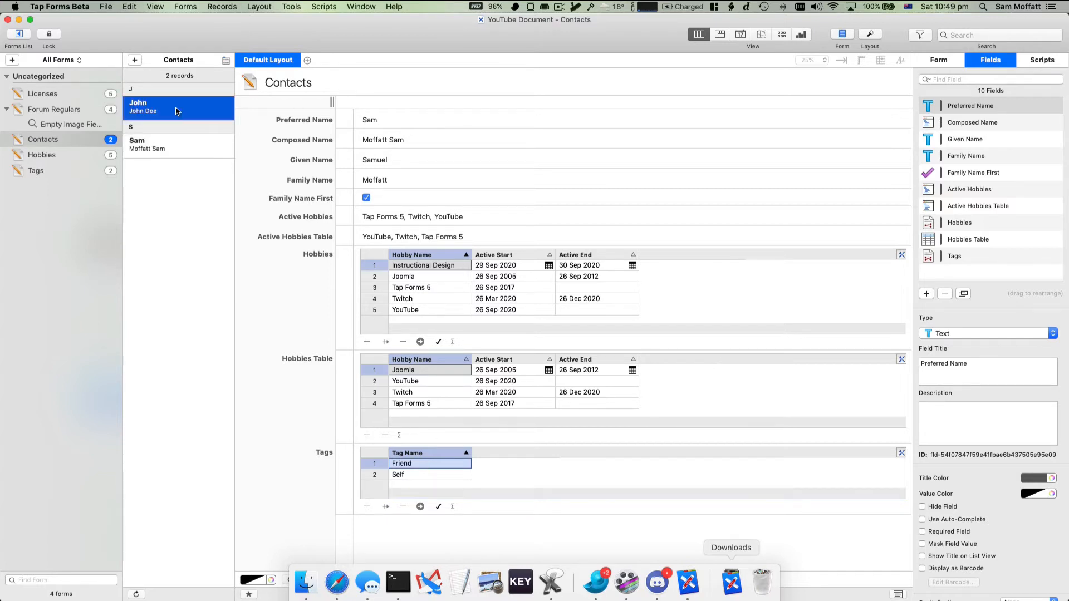
{"action": "left_click", "coordinate": [434, 400]}
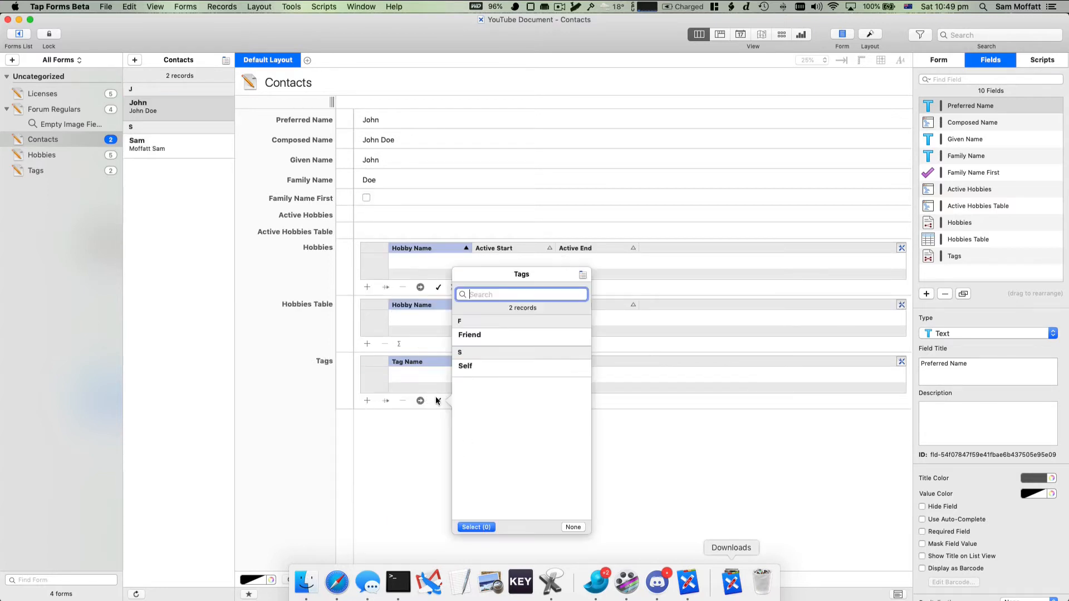
{"action": "double_click", "coordinate": [465, 335]}
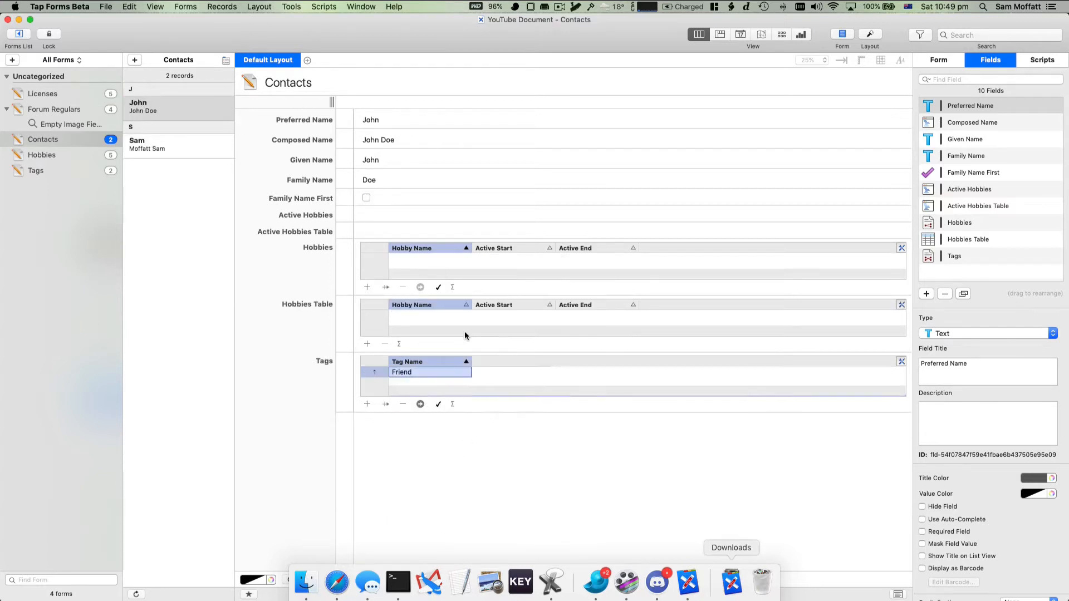
- In the linked Friend tag's record, show only Composed Name and Active Hobbies Table for Contacts and widen the Active Hobbies Table column
{"action": "left_click", "coordinate": [371, 374]}
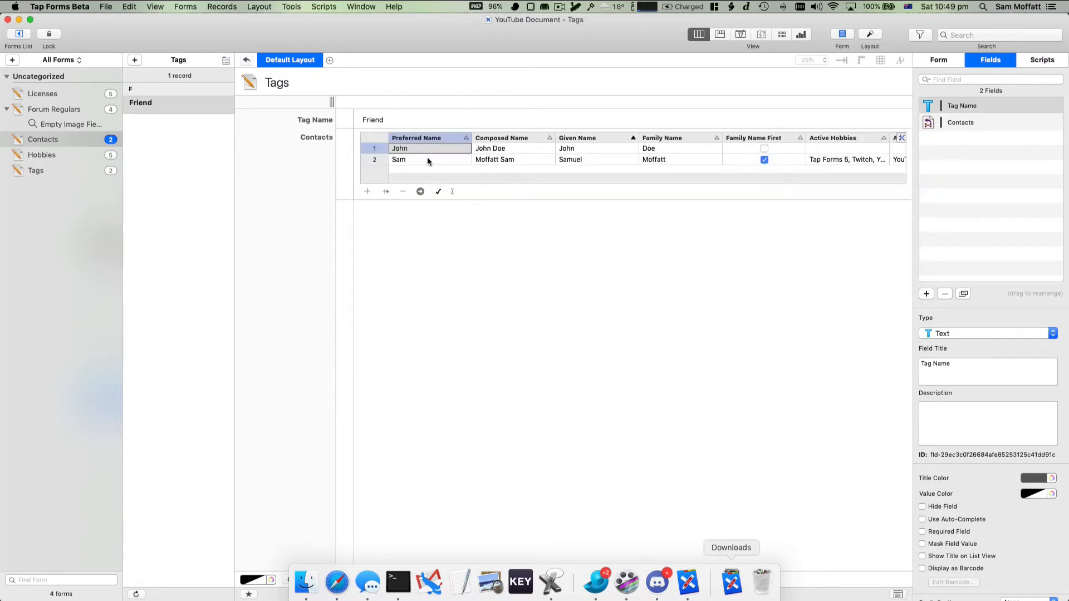
{"action": "left_click", "coordinate": [902, 138]}
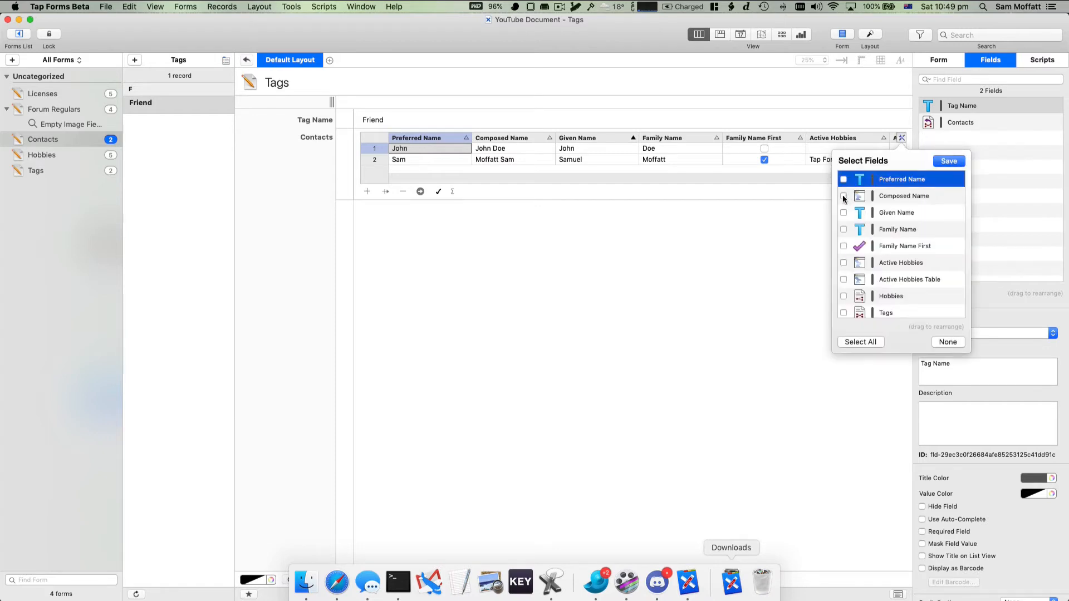
{"action": "left_click", "coordinate": [843, 196]}
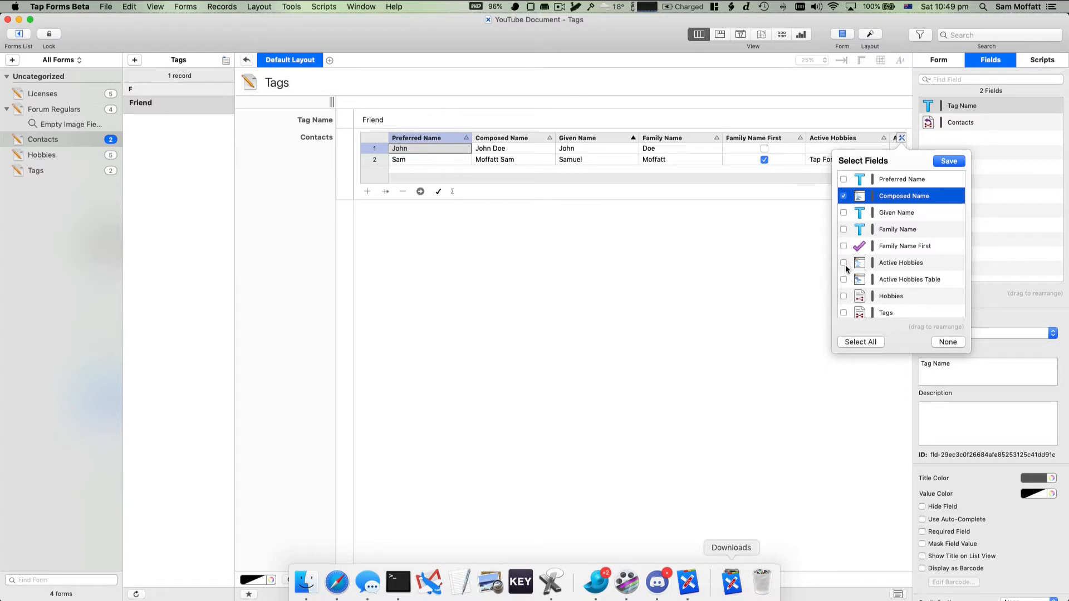
{"action": "left_click", "coordinate": [843, 279]}
{"action": "scroll", "coordinate": [876, 250], "scroll_direction": "down", "scroll_amount": 1}
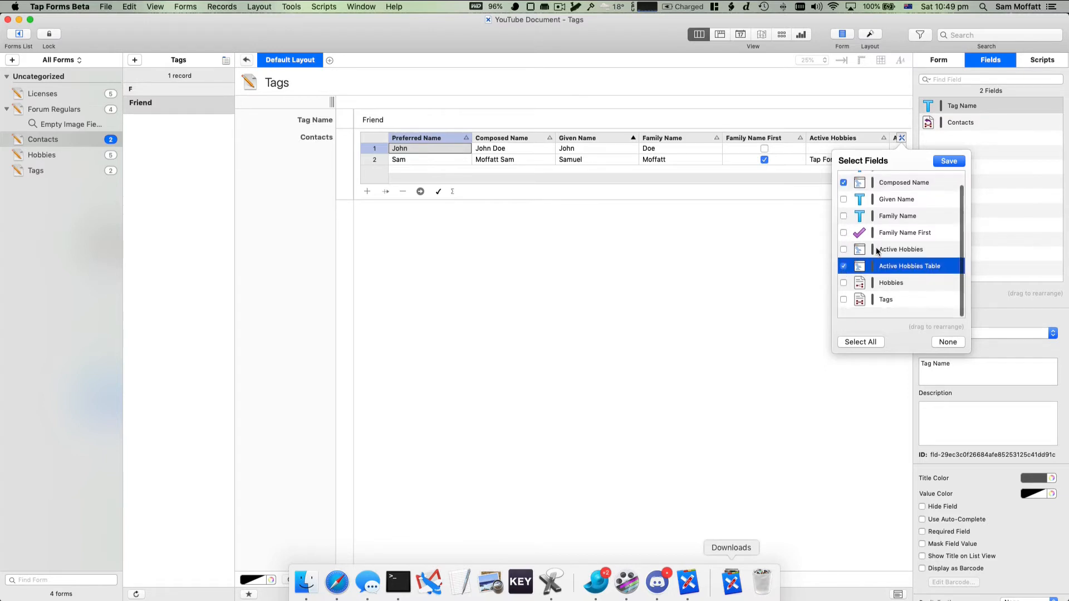
{"action": "scroll", "coordinate": [896, 234], "scroll_direction": "up", "scroll_amount": 1}
{"action": "left_click", "coordinate": [949, 160]}
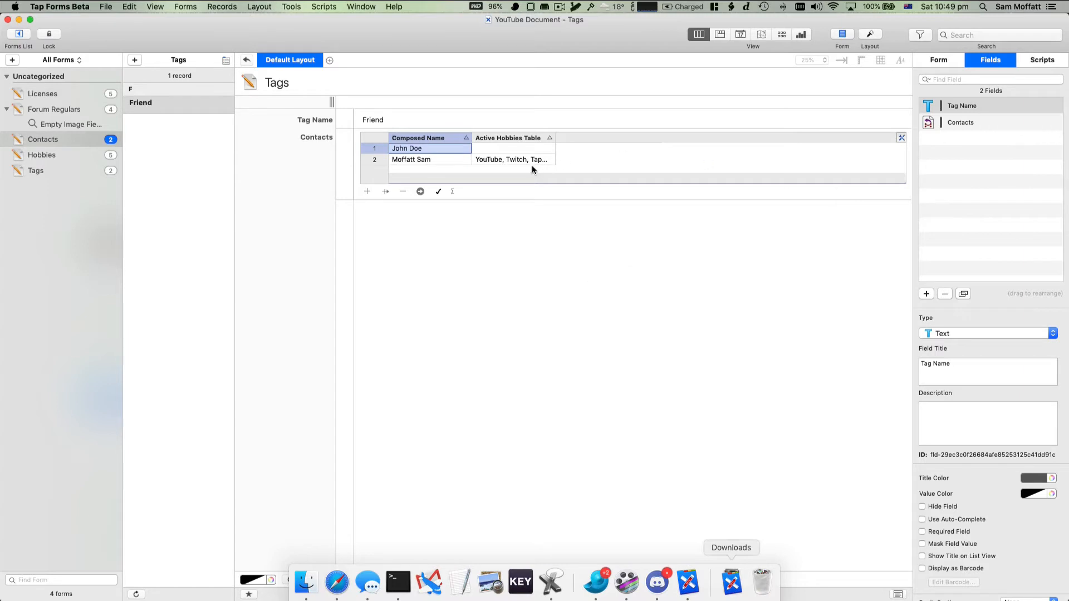
{"action": "left_click_drag", "start_coordinate": [555, 136], "coordinate": [634, 137]}
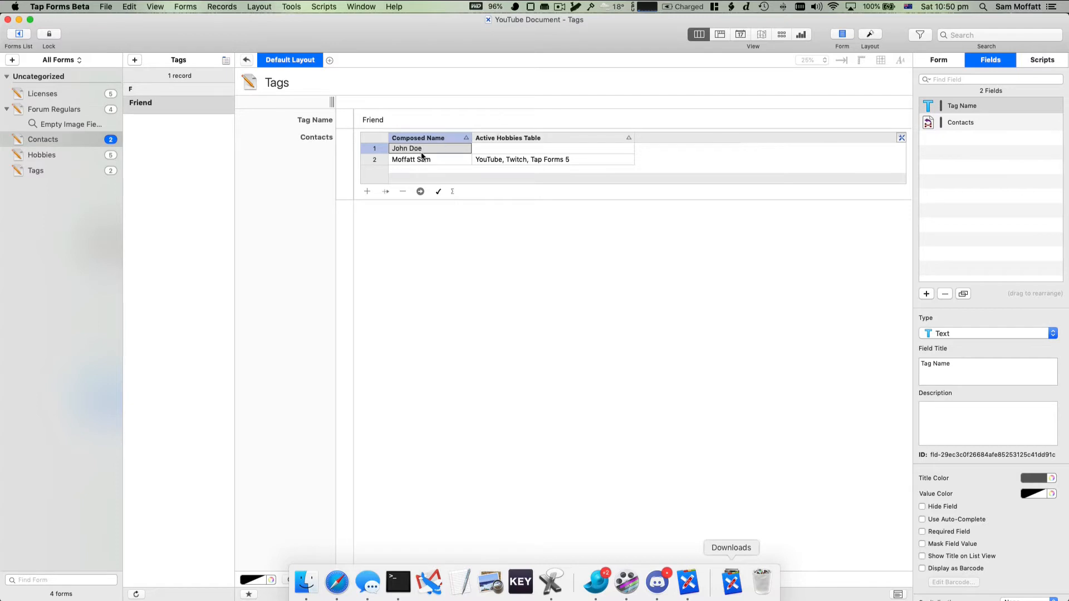
- Reopen the contact's linked Friend tag and add a new tag record named Associate from there
{"action": "left_click", "coordinate": [195, 109]}
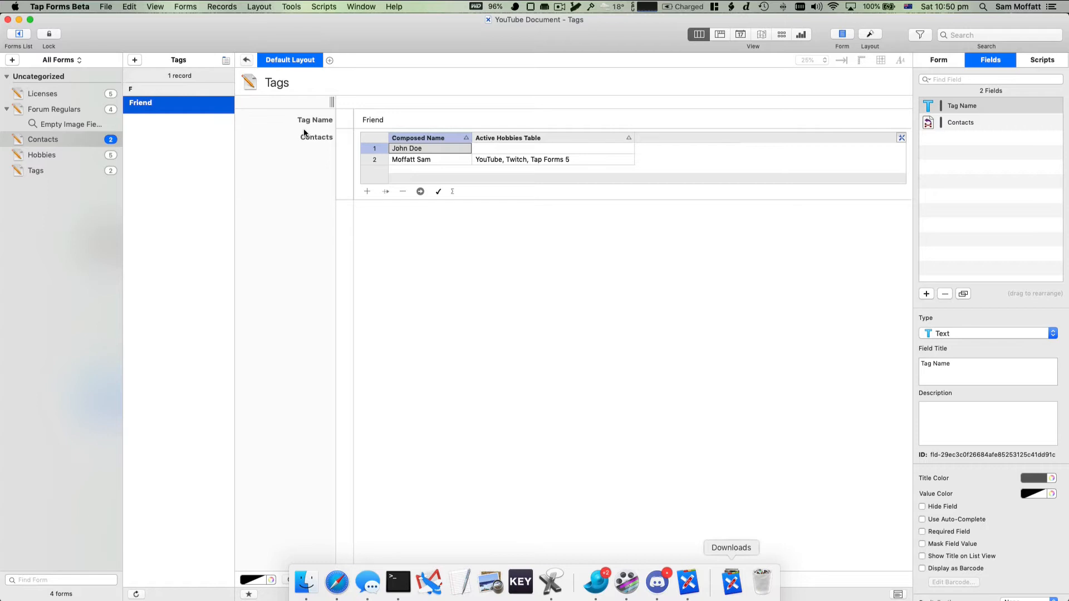
{"action": "left_click", "coordinate": [247, 60]}
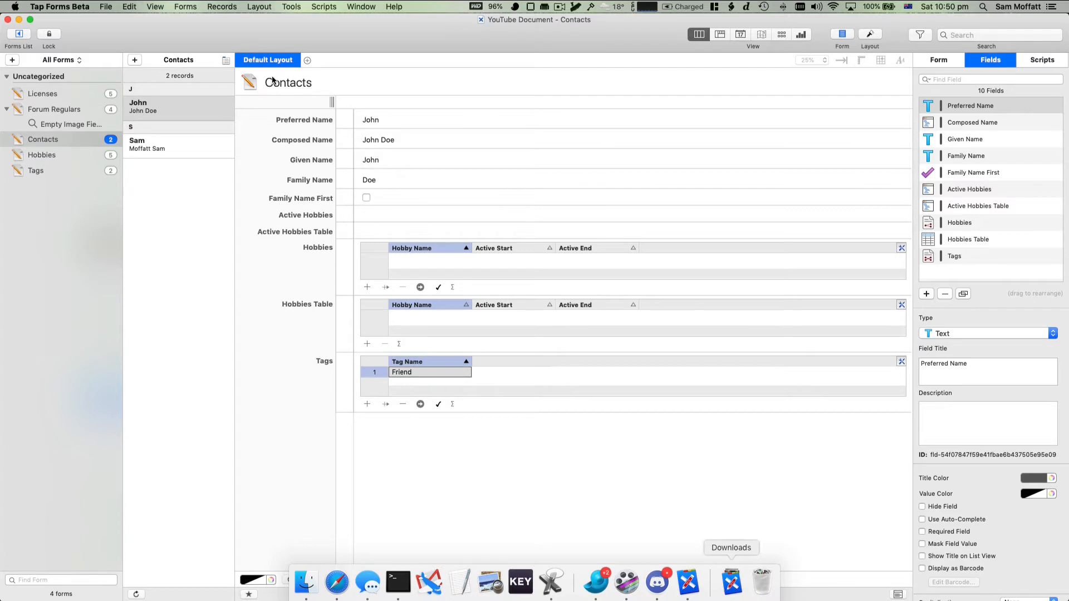
{"action": "double_click", "coordinate": [369, 373]}
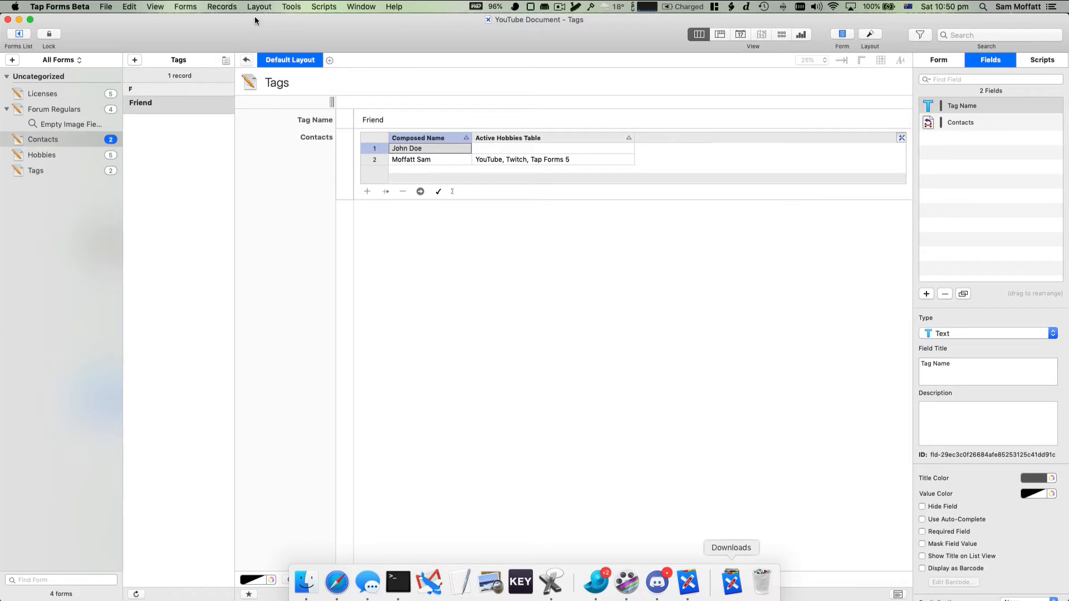
{"action": "left_click", "coordinate": [135, 60]}
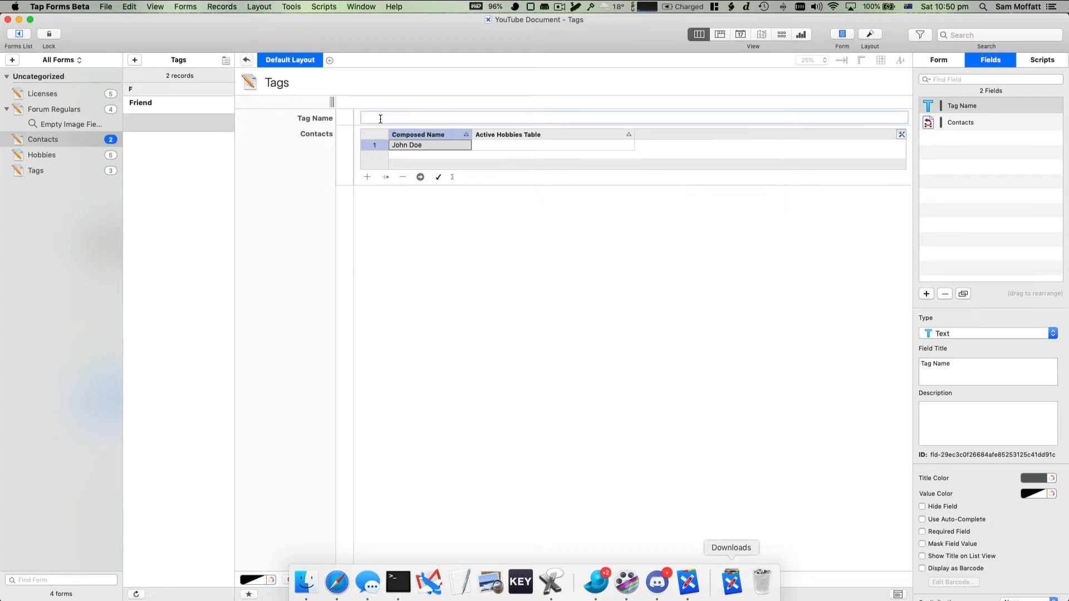
{"action": "type", "text": "Associate"}
{"action": "key", "text": "Return"}
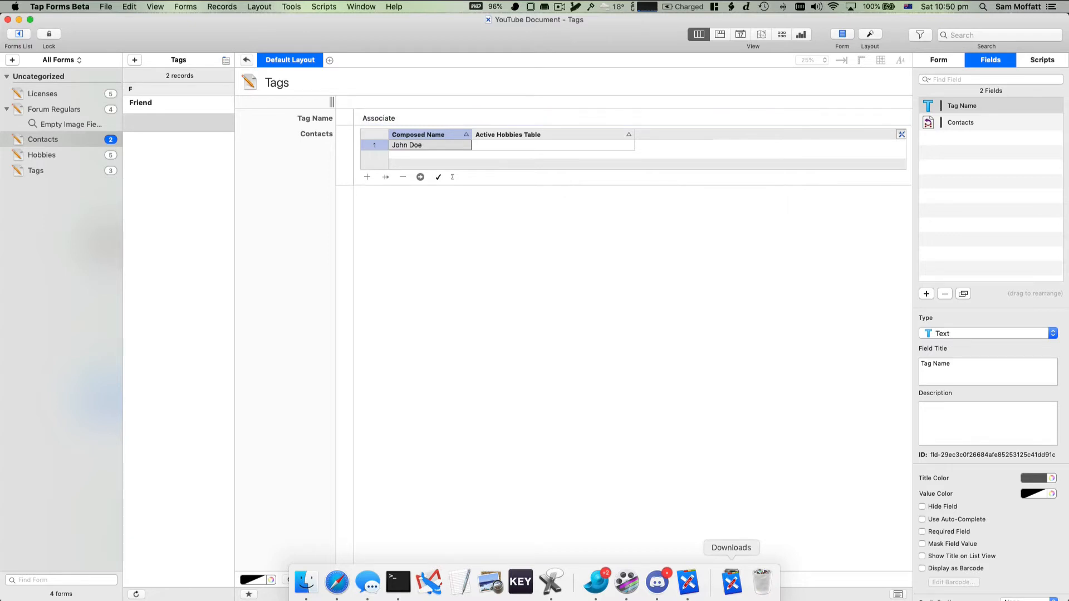
- Recommit the Associate tag's name and refresh the Tags records list
{"action": "left_click", "coordinate": [381, 119]}
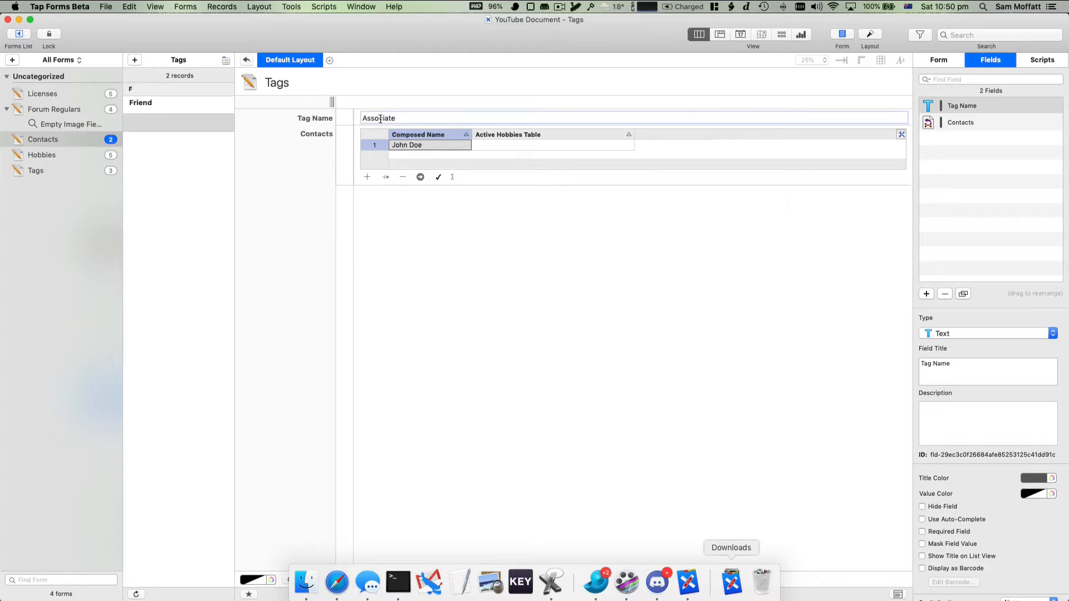
{"action": "key", "text": "Return"}
{"action": "left_click", "coordinate": [380, 118]}
{"action": "key", "text": "BackSpace"}
{"action": "key", "text": "Return"}
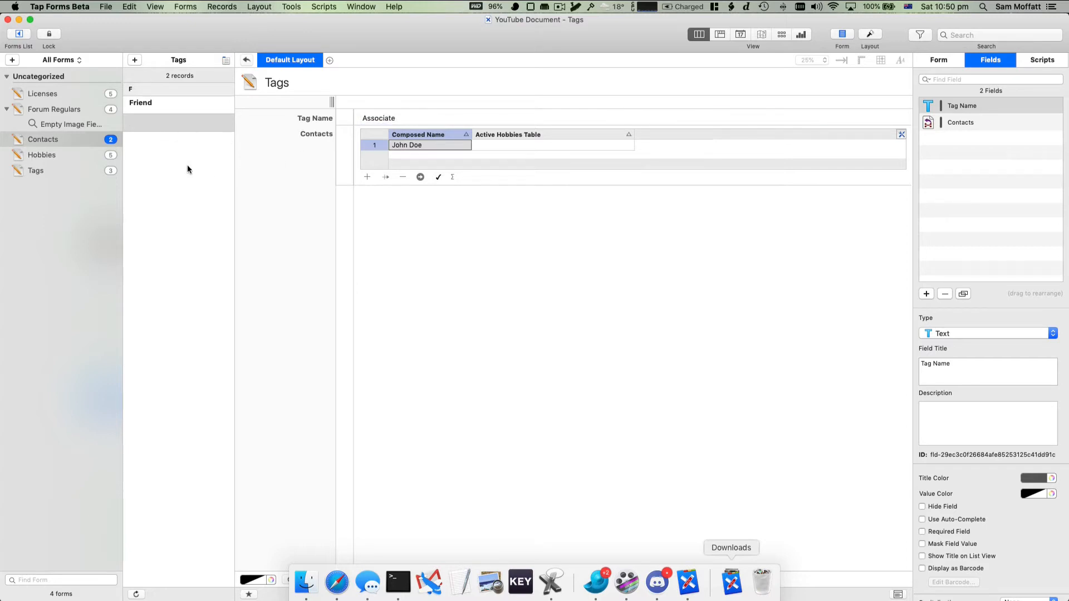
{"action": "left_click", "coordinate": [136, 594]}
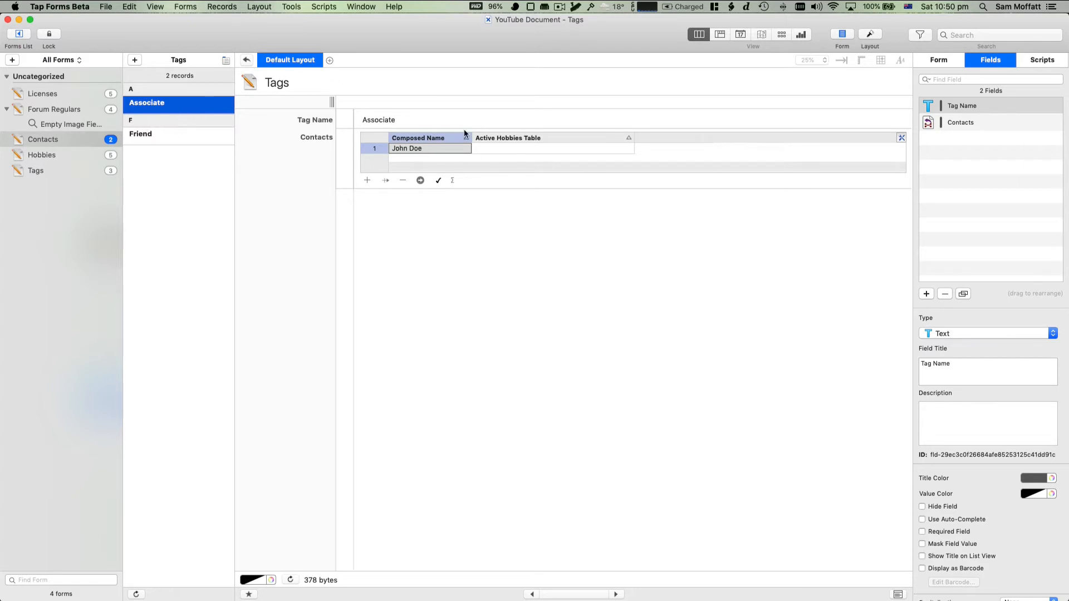
- Compare the tags linked to the contact with all records in the Tags form, then view the linked Associate tag and return
{"action": "left_click", "coordinate": [247, 60]}
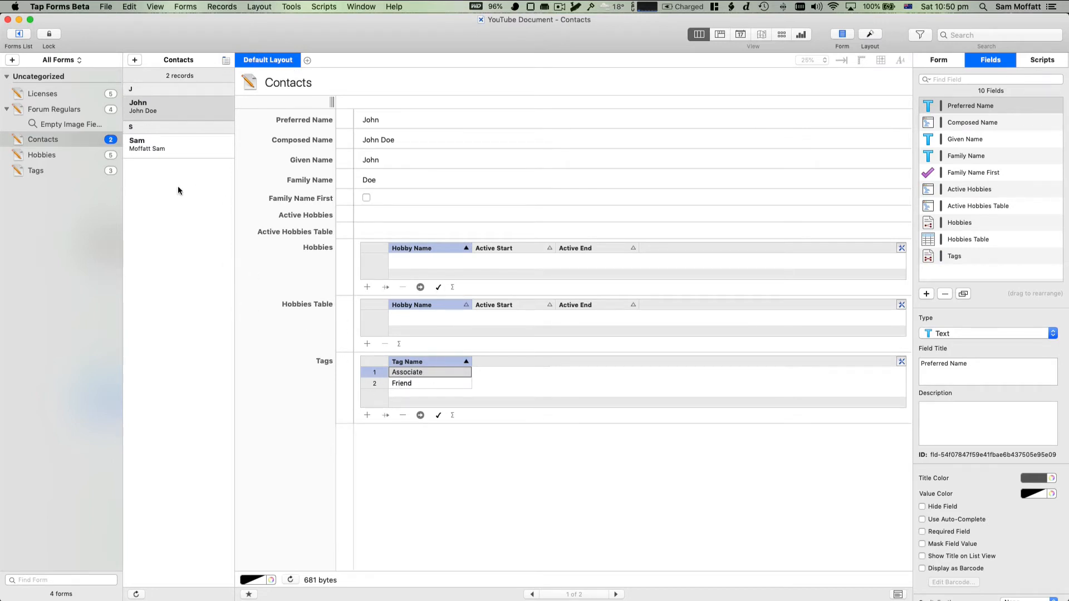
{"action": "left_click", "coordinate": [52, 167]}
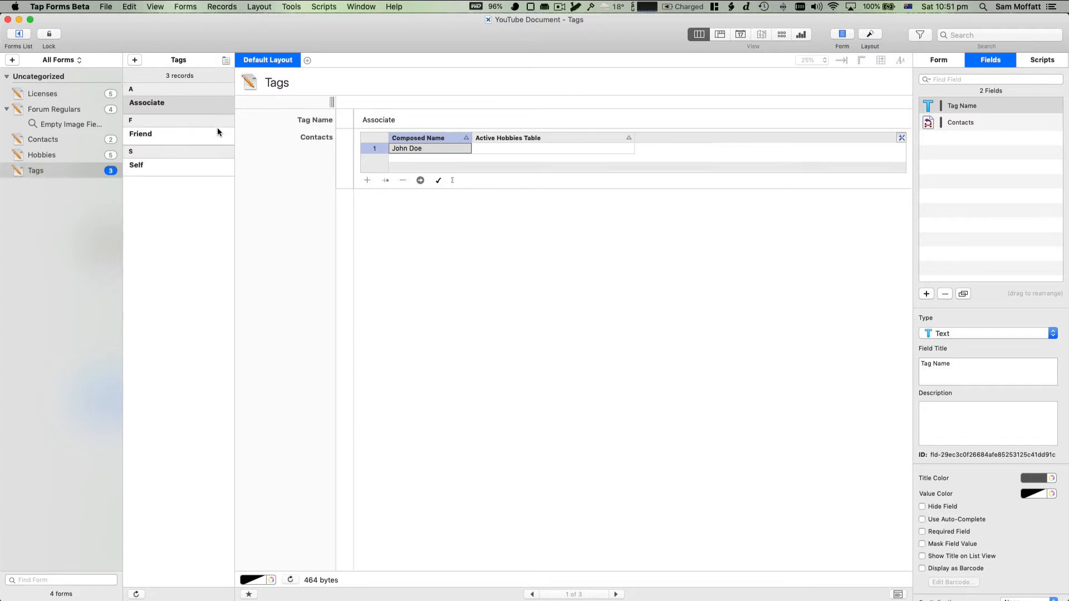
{"action": "left_click", "coordinate": [53, 139]}
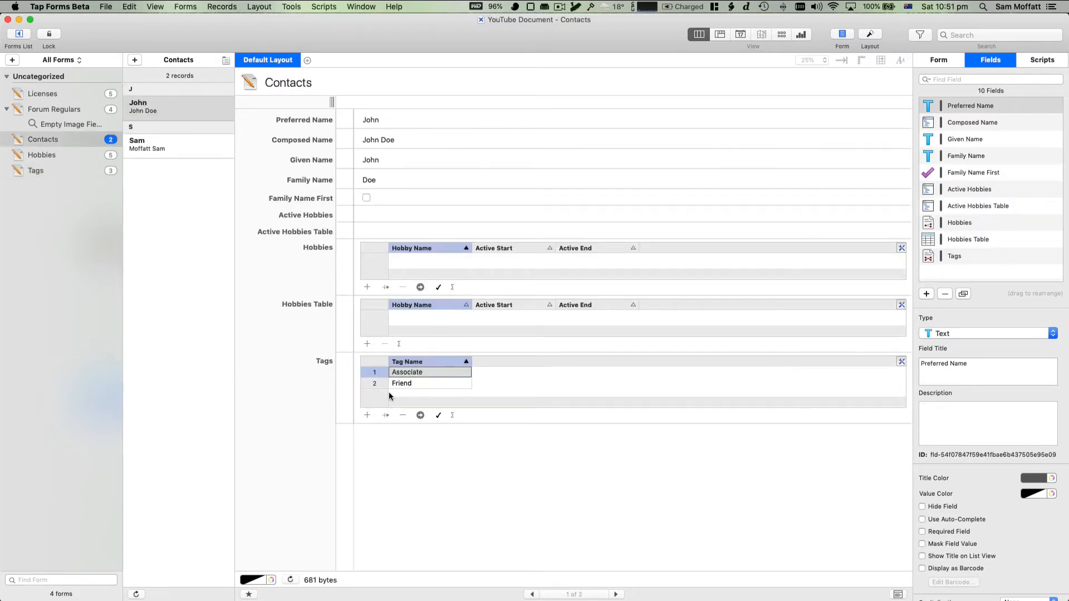
{"action": "left_click", "coordinate": [365, 373]}
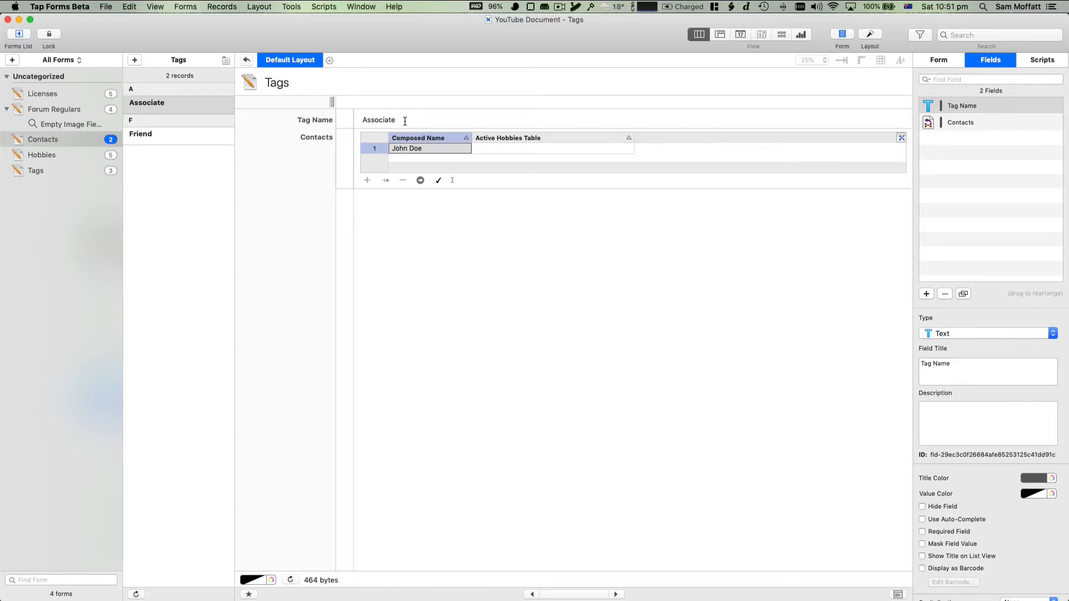
{"action": "left_click", "coordinate": [244, 63]}
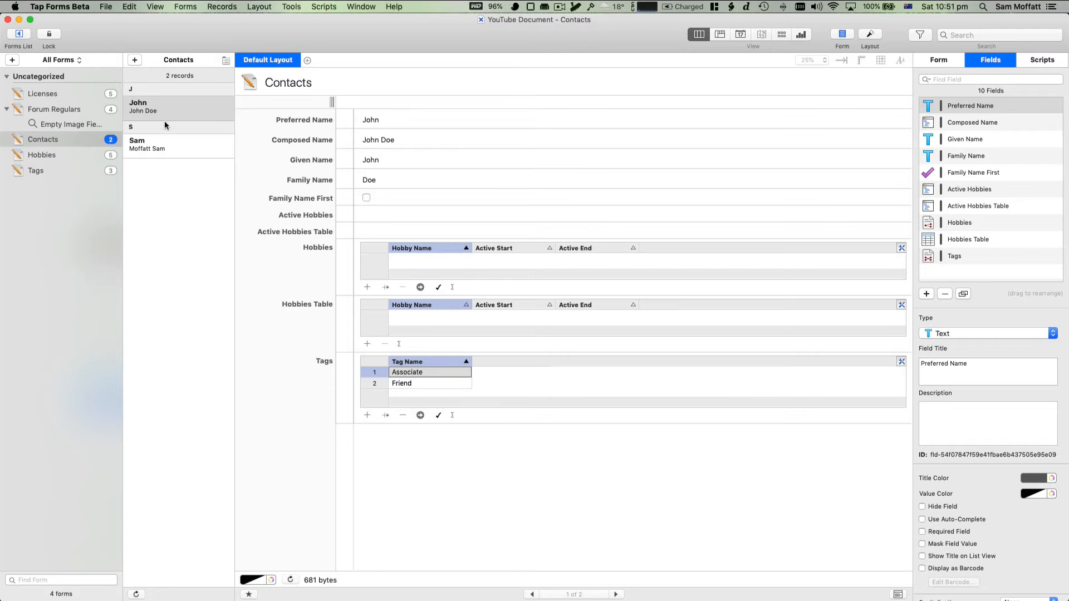
- Create a new form and name it Orders
{"action": "left_click", "coordinate": [11, 60]}
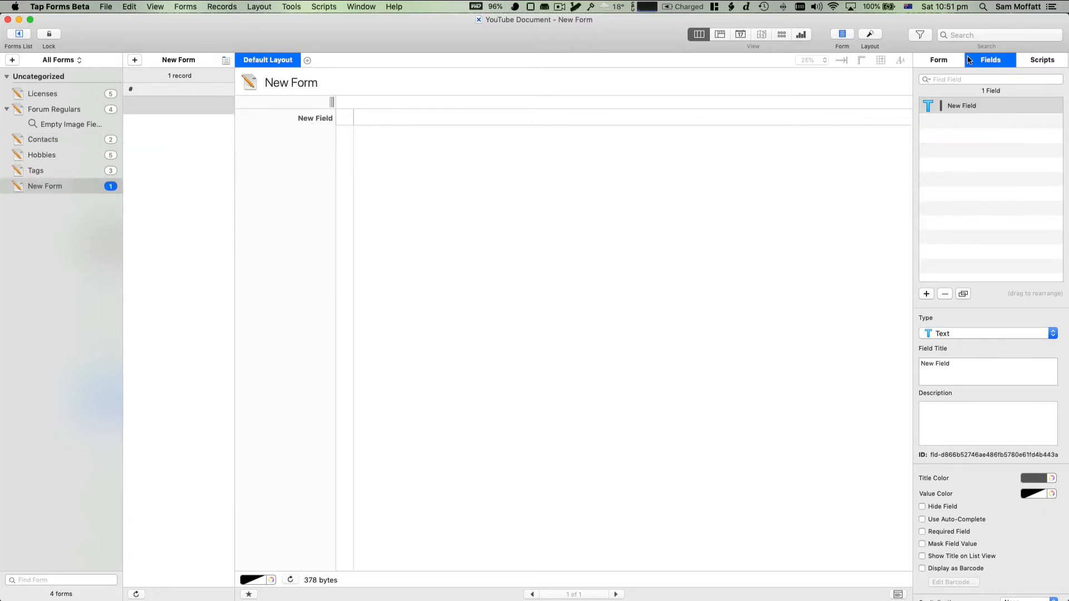
{"action": "left_click", "coordinate": [943, 60]}
{"action": "double_click", "coordinate": [979, 82]}
{"action": "triple_click", "coordinate": [981, 83]}
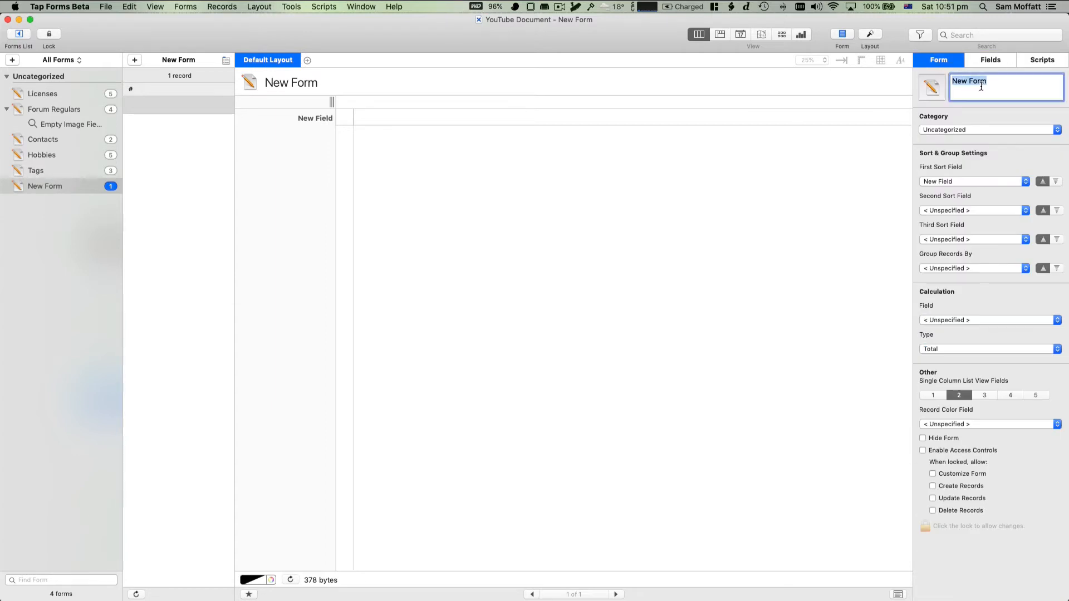
{"action": "type", "text": "Order"}
{"action": "key", "text": "Return"}
{"action": "key", "text": "Right"}
{"action": "type", "text": "s"}
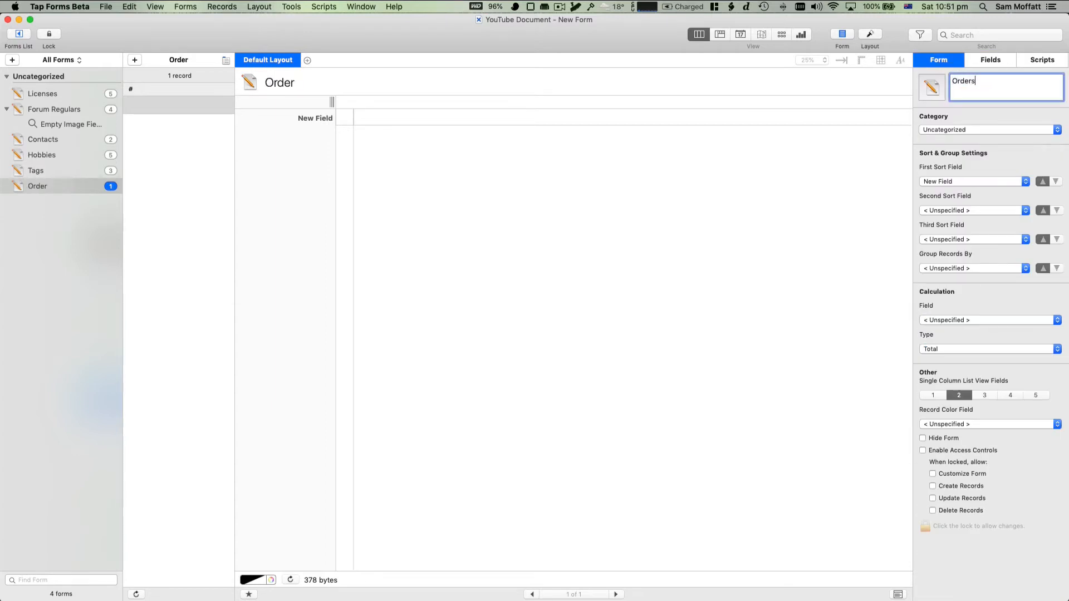
{"action": "key", "text": "Return"}
- Rename the default field of the Orders form to Order ID
{"action": "left_click", "coordinate": [993, 60]}
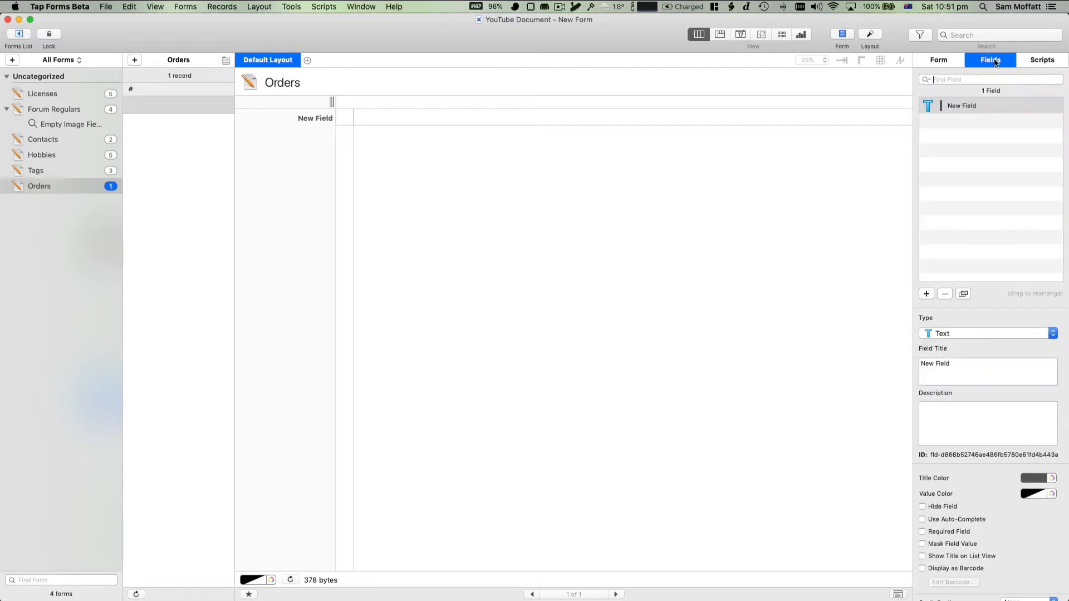
{"action": "left_click", "coordinate": [960, 378]}
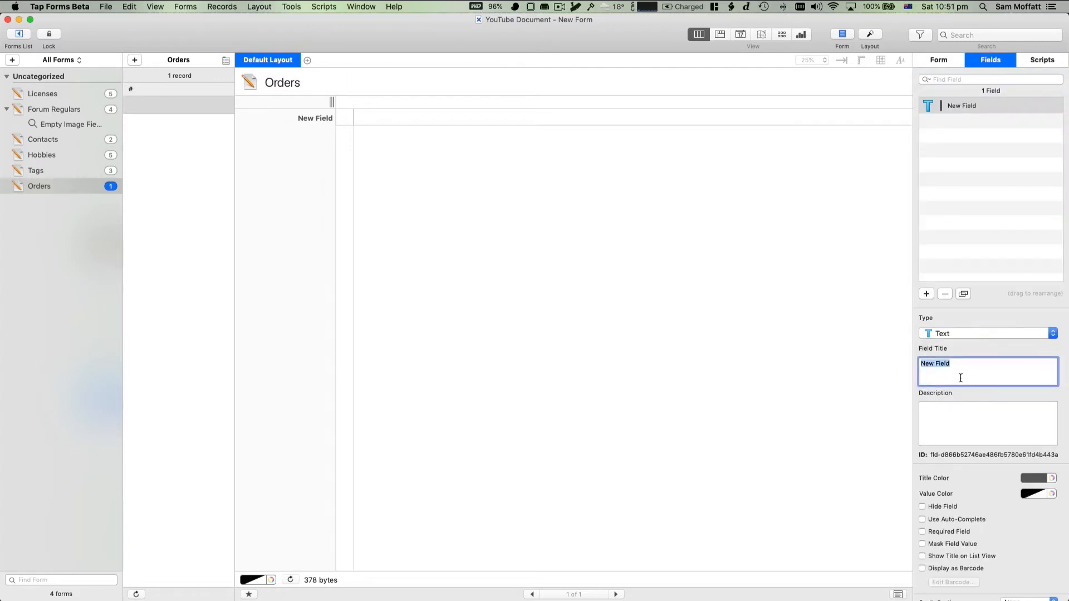
{"action": "type", "text": "Order ID"}
{"action": "key", "text": "Return"}
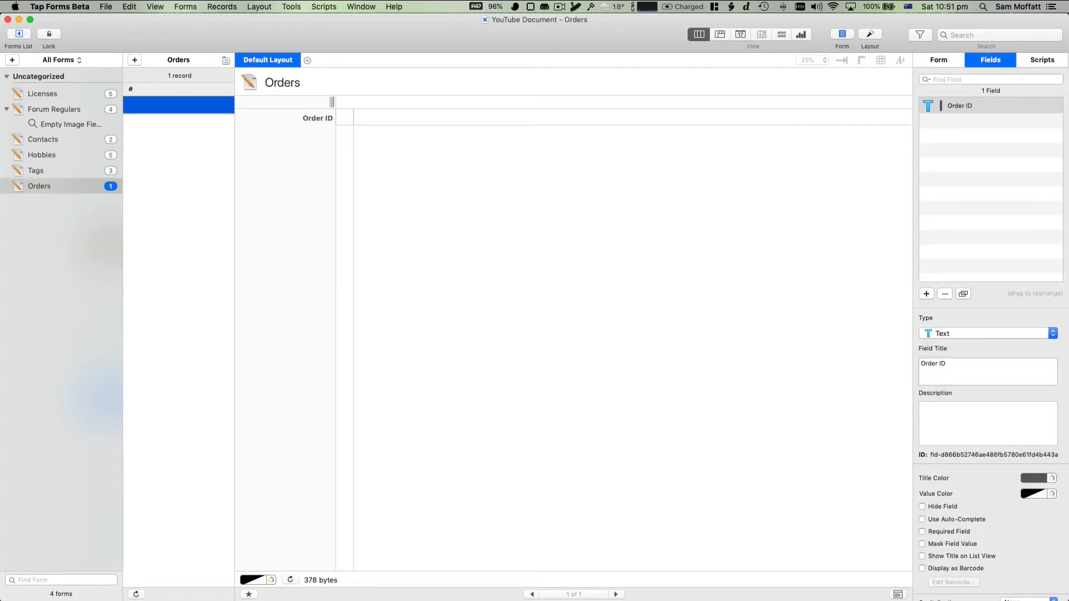
- Create another new form and name it Line Items
{"action": "left_click", "coordinate": [12, 59]}
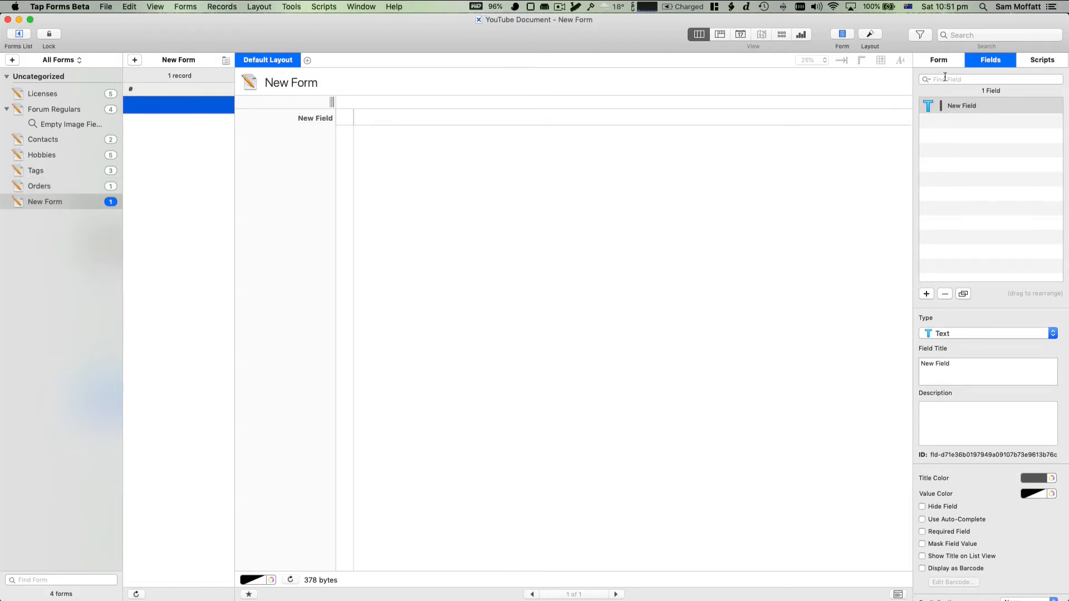
{"action": "left_click", "coordinate": [939, 60]}
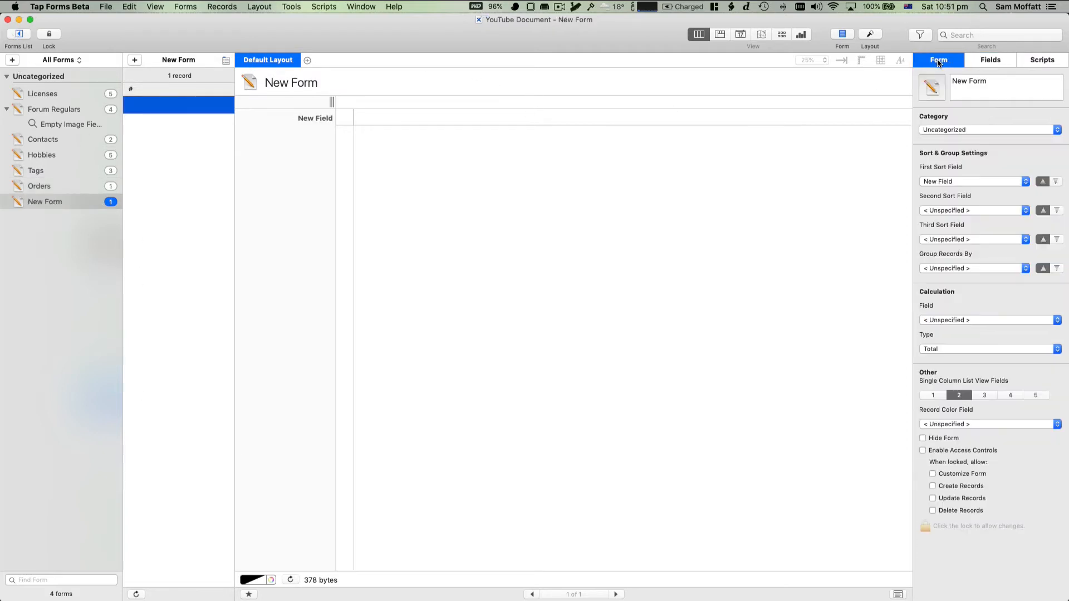
{"action": "left_click", "coordinate": [961, 87]}
{"action": "type", "text": "Line ITems"}
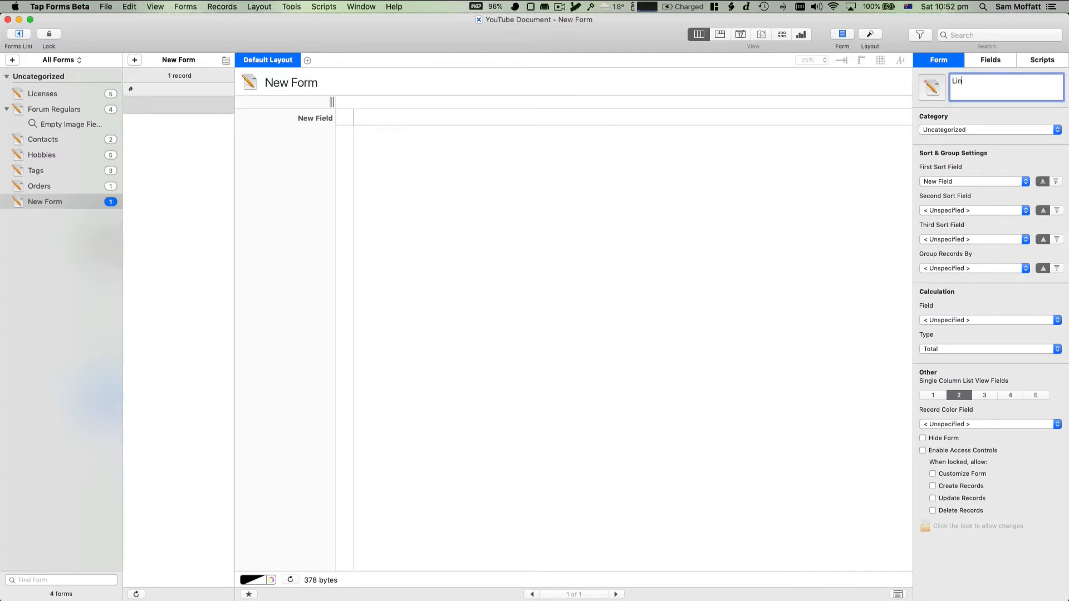
{"action": "key", "text": "Return"}
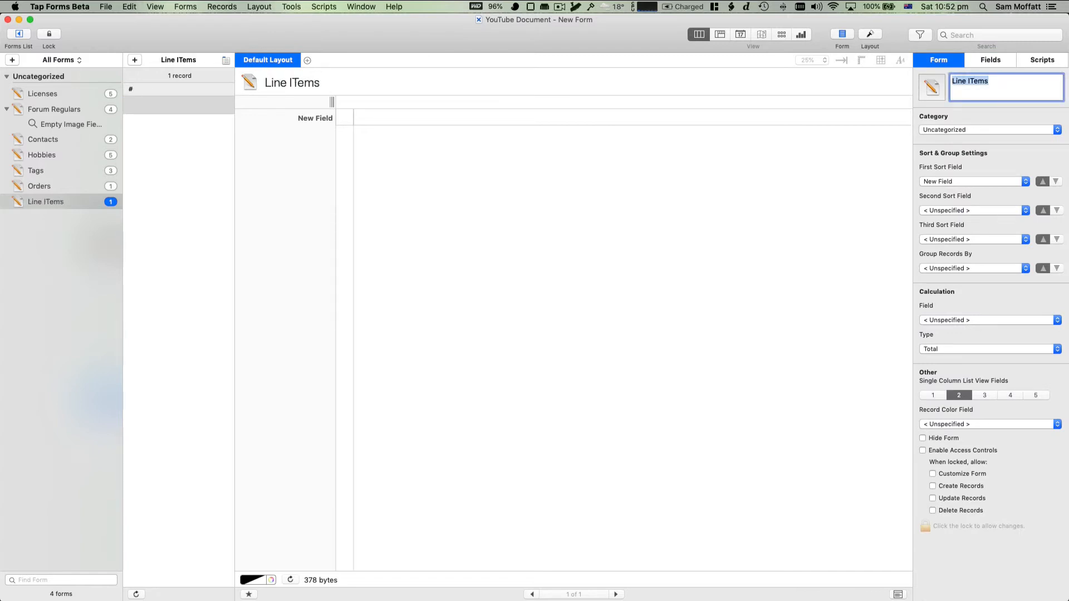
{"action": "key", "text": "Right"}
{"action": "key", "text": "BackSpace"}
{"action": "key", "text": "BackSpace"}
{"action": "key", "text": "BackSpace"}
{"action": "key", "text": "BackSpace"}
{"action": "key", "text": "BackSpace"}
{"action": "type", "text": "Items"}
{"action": "key", "text": "Return"}
- Rename the default field of the Line Items form to Name
{"action": "left_click", "coordinate": [990, 59]}
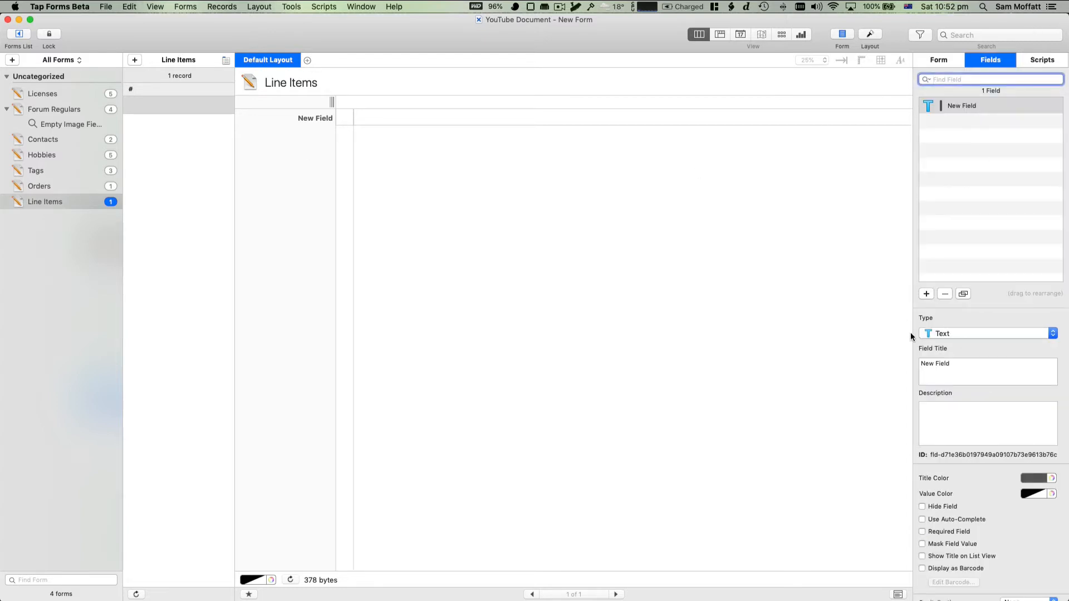
{"action": "key", "text": "Tab"}
{"action": "type", "text": "Nam"}
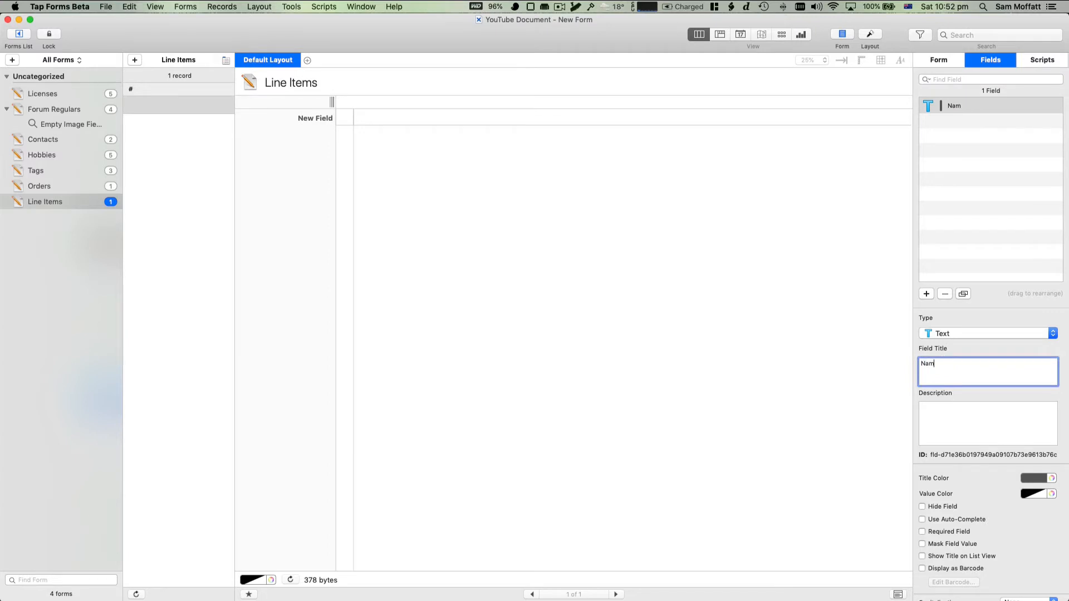
{"action": "key", "text": "Return"}
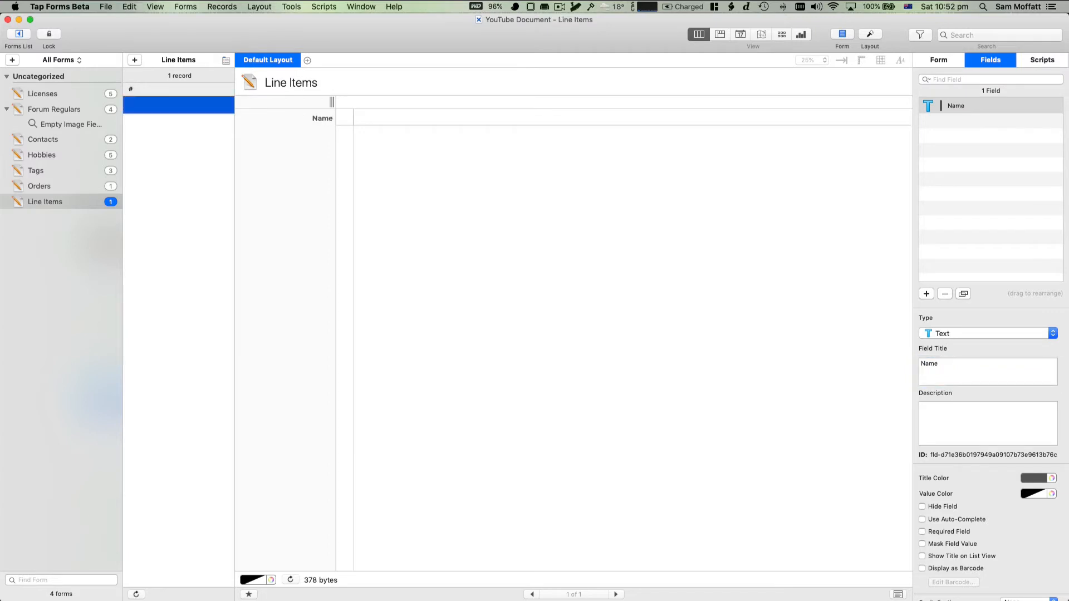
- Add a Number field titled Quantity to the Line Items form
{"action": "left_click", "coordinate": [926, 293]}
{"action": "left_click", "coordinate": [954, 333]}
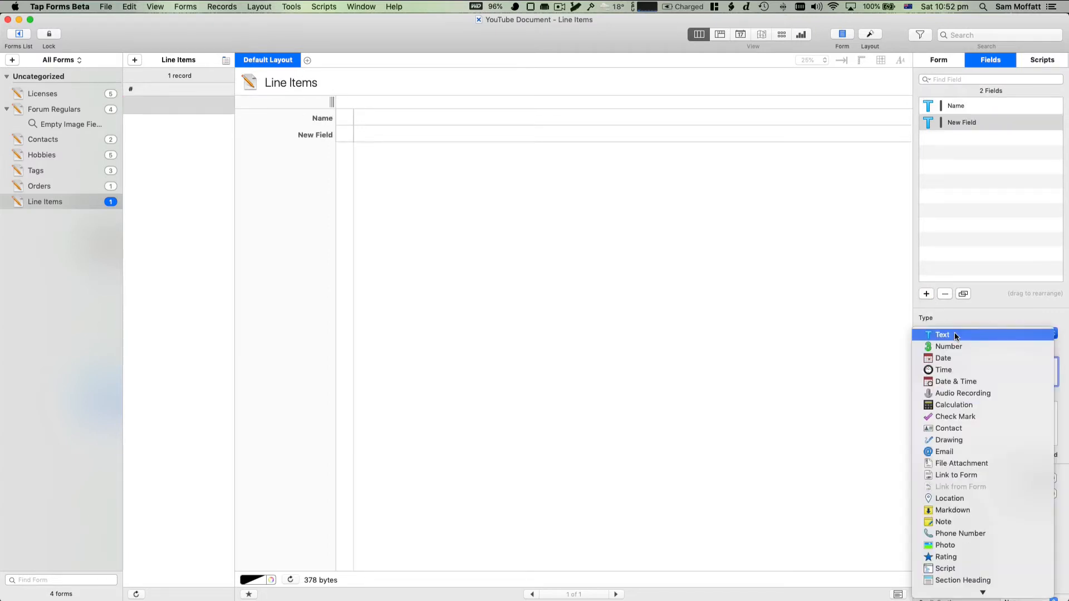
{"action": "key", "text": "Down"}
{"action": "key", "text": "Return"}
{"action": "type", "text": "Quantity"}
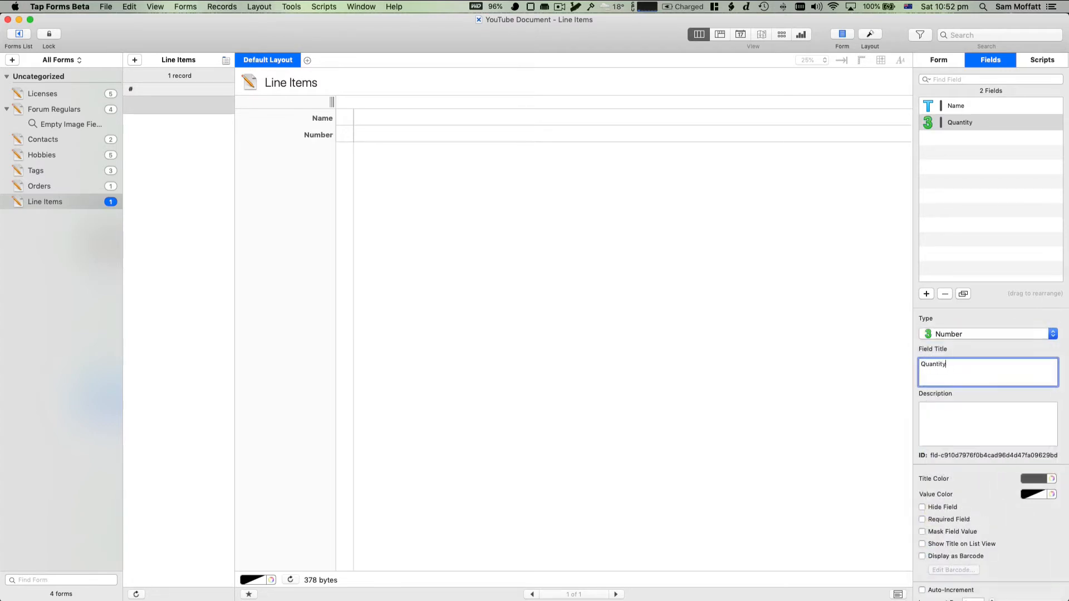
{"action": "key", "text": "Return"}
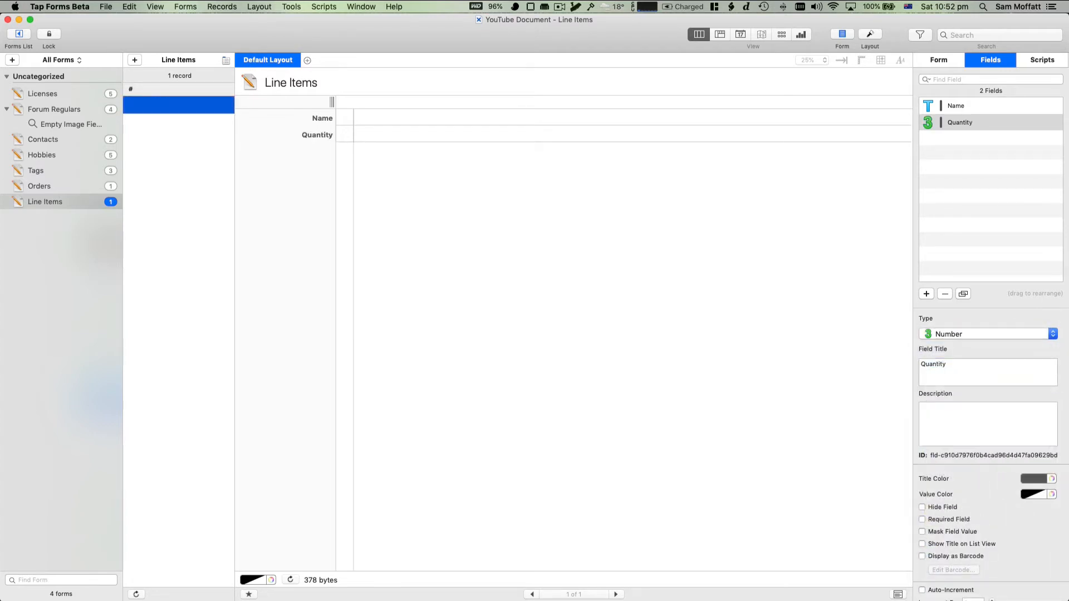
- Add a Number field titled Price to the Line Items form
{"action": "left_click", "coordinate": [926, 294]}
{"action": "left_click", "coordinate": [933, 335]}
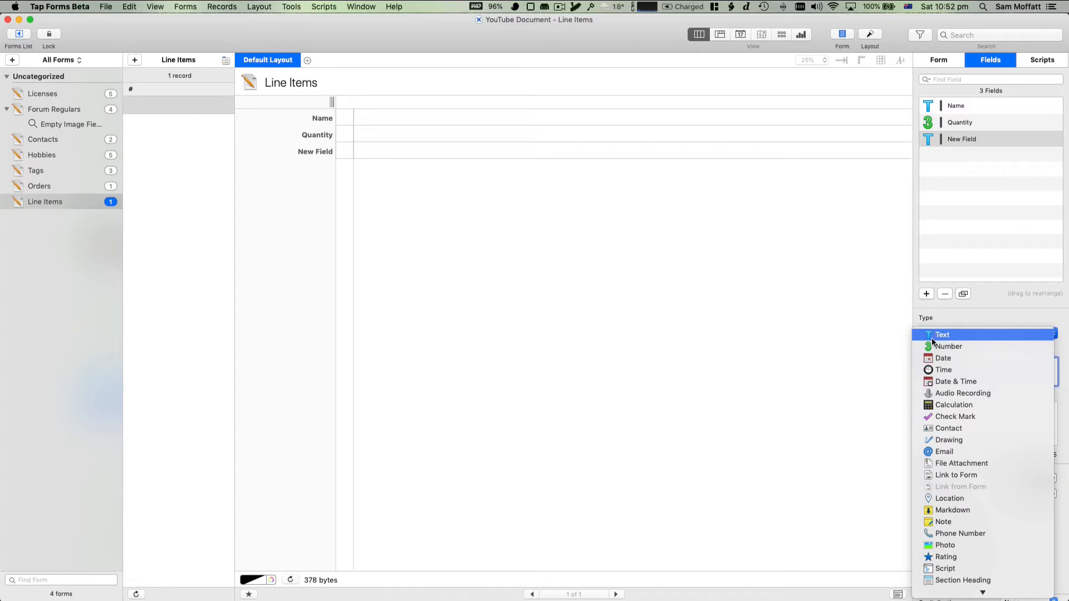
{"action": "left_click", "coordinate": [941, 346]}
{"action": "type", "text": "Price"}
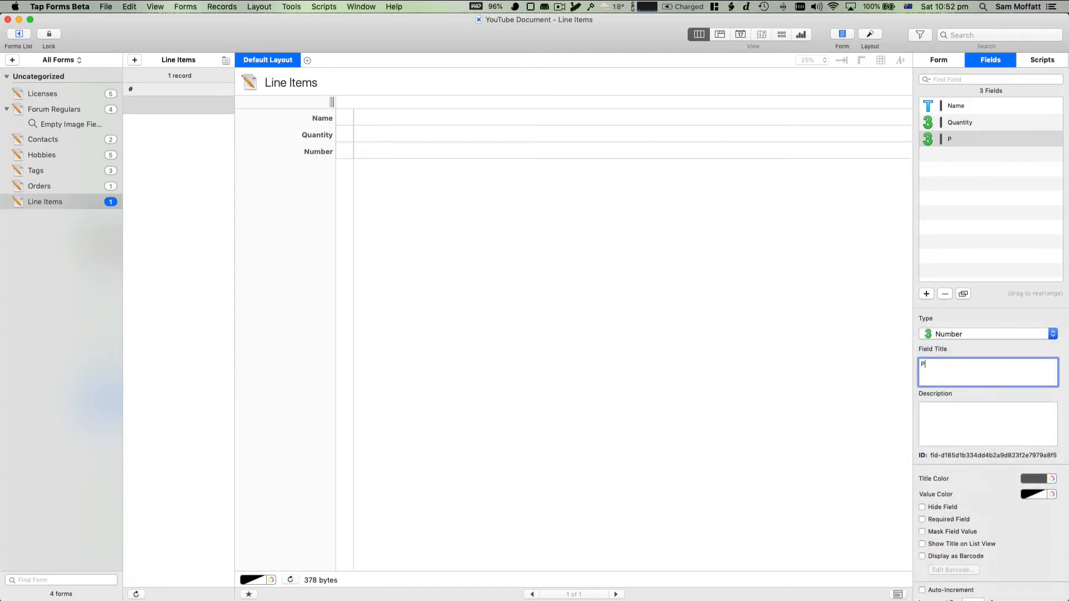
{"action": "key", "text": "Return"}
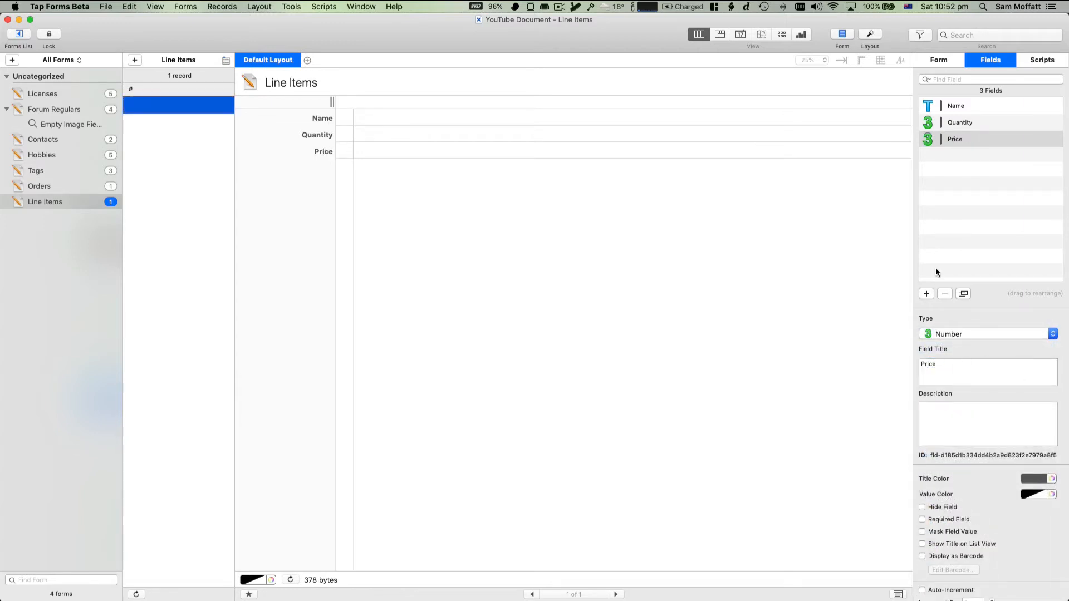
- Set the Price field's number format to Currency Style
{"action": "scroll", "coordinate": [977, 447], "scroll_direction": "down", "scroll_amount": 5}
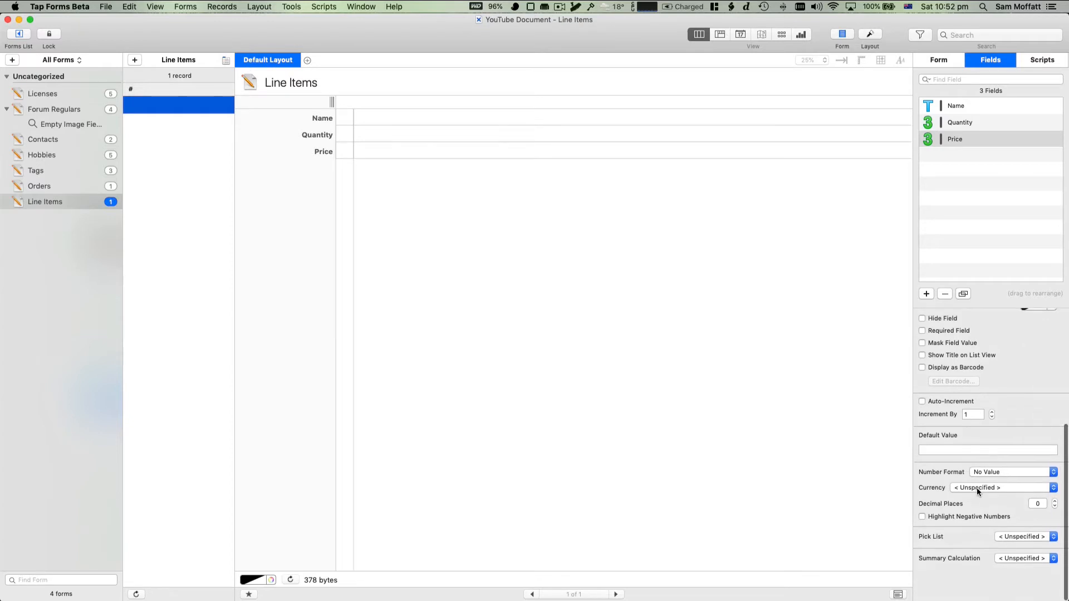
{"action": "left_click", "coordinate": [976, 486]}
{"action": "left_click", "coordinate": [980, 471]}
{"action": "left_click", "coordinate": [980, 472]}
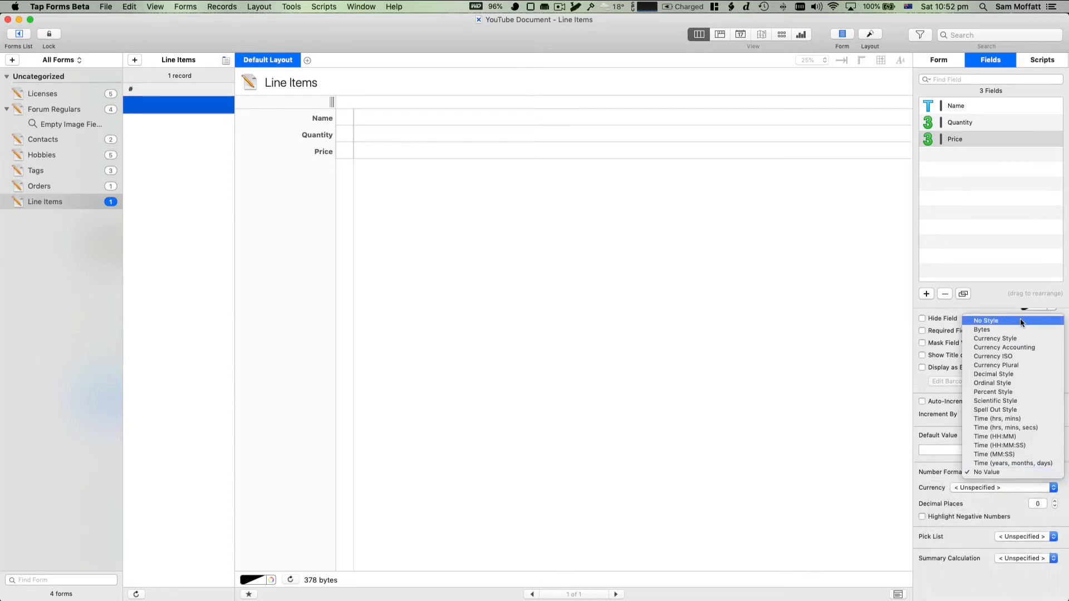
{"action": "left_click", "coordinate": [1017, 341]}
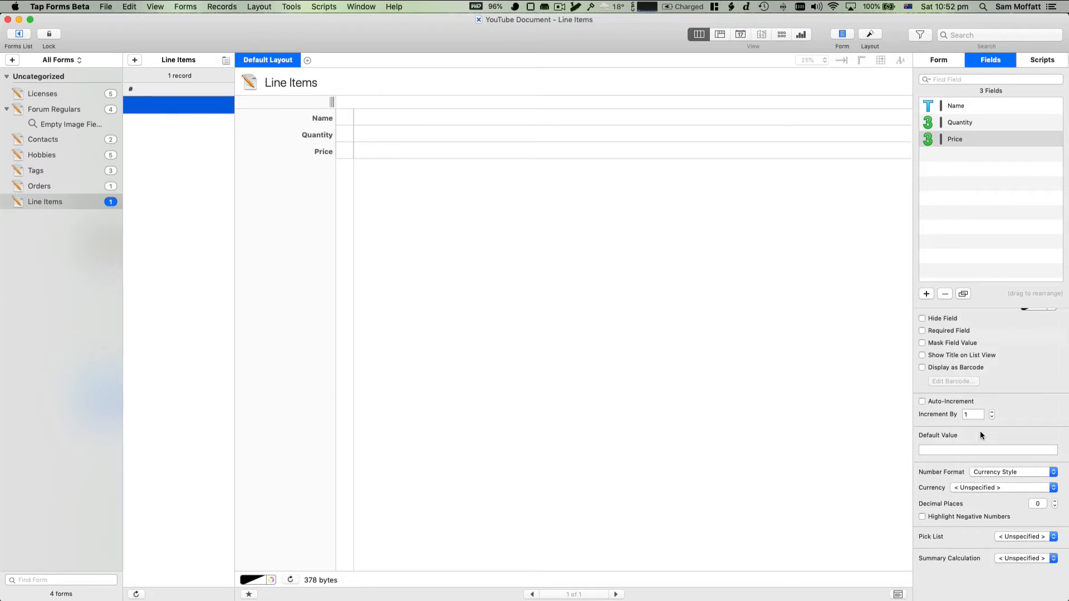
- Set the Price field's decimal places to 2
{"action": "left_click", "coordinate": [1054, 501]}
{"action": "left_click", "coordinate": [1053, 501]}
{"action": "scroll", "coordinate": [978, 470], "scroll_direction": "up", "scroll_amount": 1}
{"action": "left_click", "coordinate": [990, 173]}
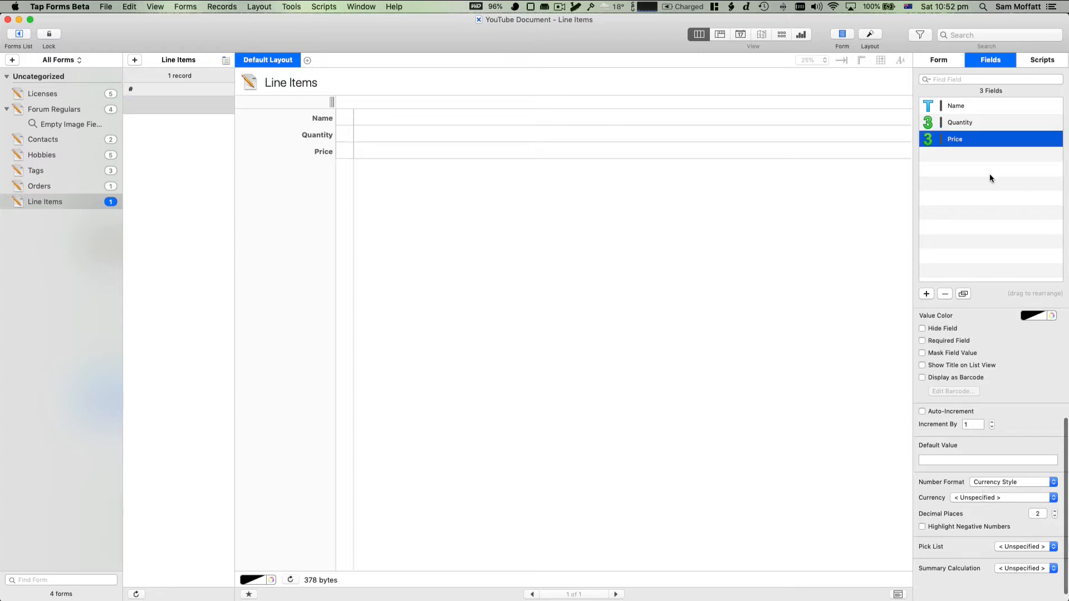
- Add another field to the Line Items form and retitle the Price field as Unit Price
{"action": "left_click", "coordinate": [926, 295]}
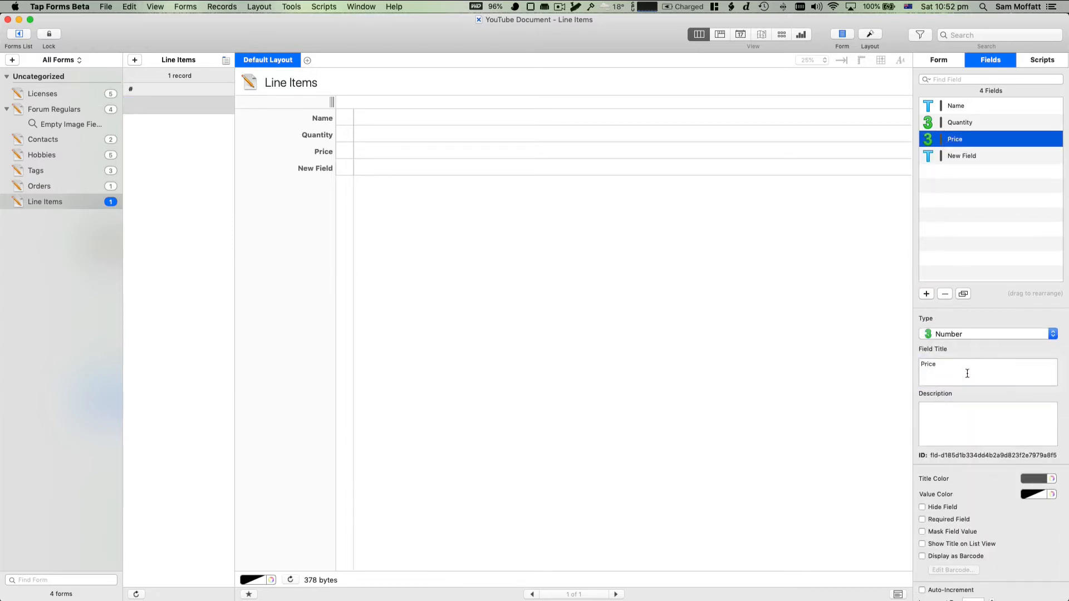
{"action": "left_click", "coordinate": [950, 371]}
{"action": "type", "text": "Unit"}
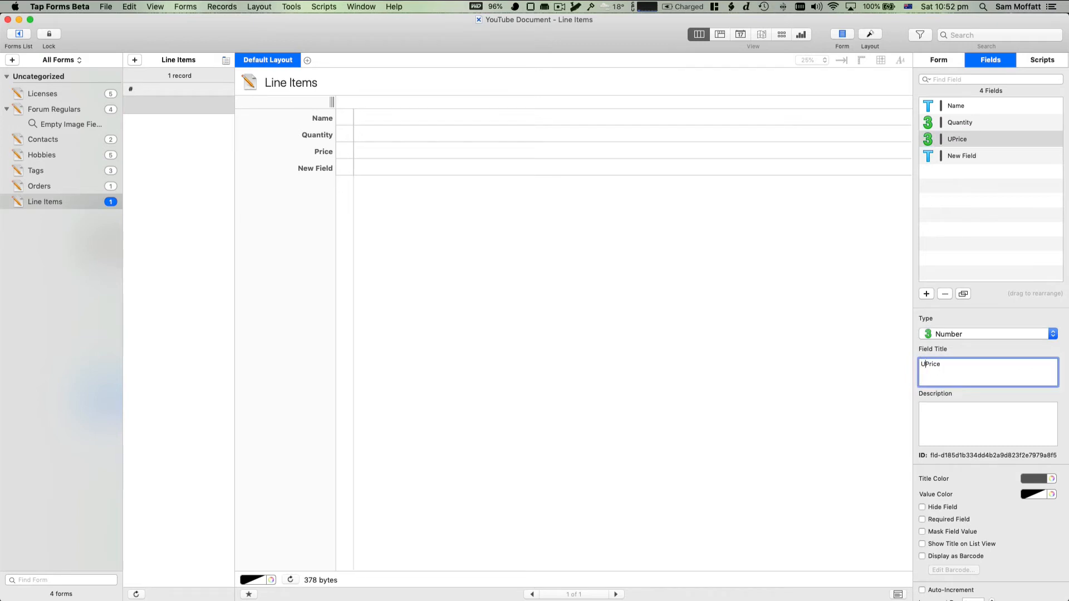
{"action": "key", "text": "Return"}
- Change the newly added field to the Calculation type and title it Total Price
{"action": "left_click", "coordinate": [950, 157]}
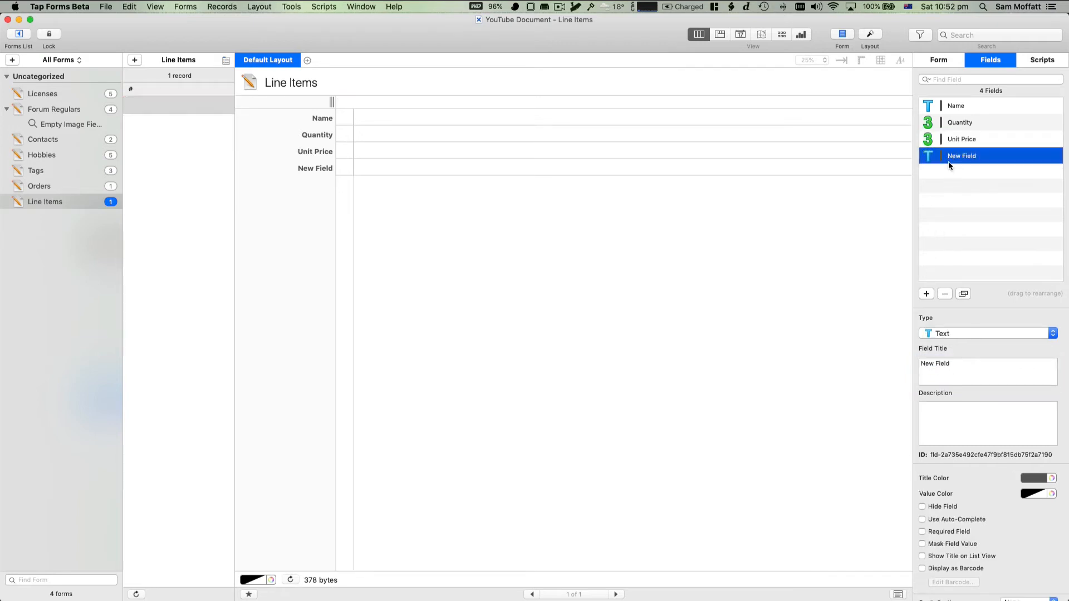
{"action": "left_click", "coordinate": [944, 336]}
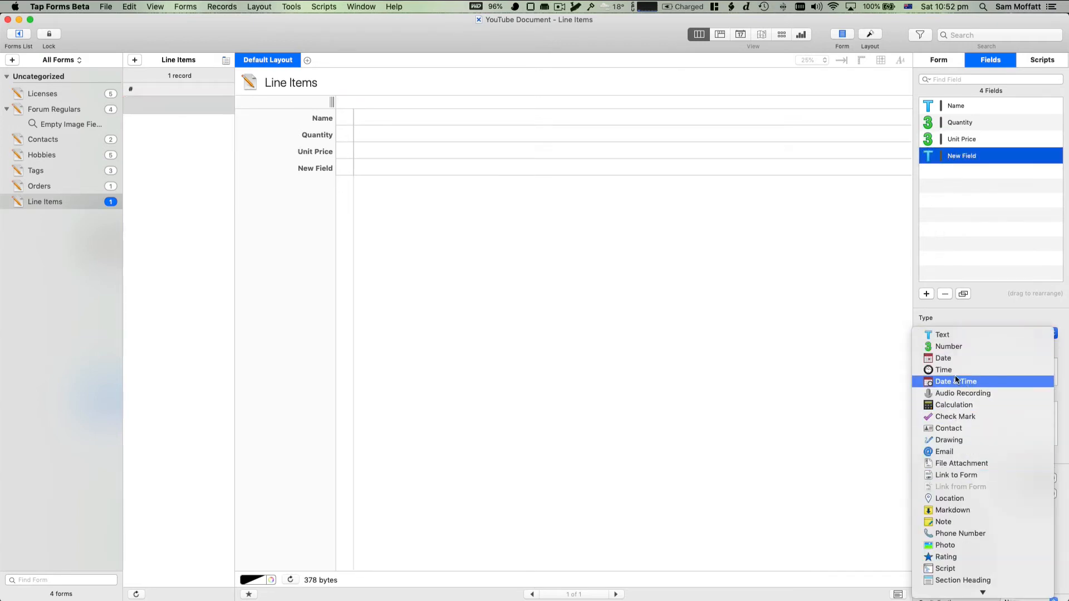
{"action": "key", "text": "Escape"}
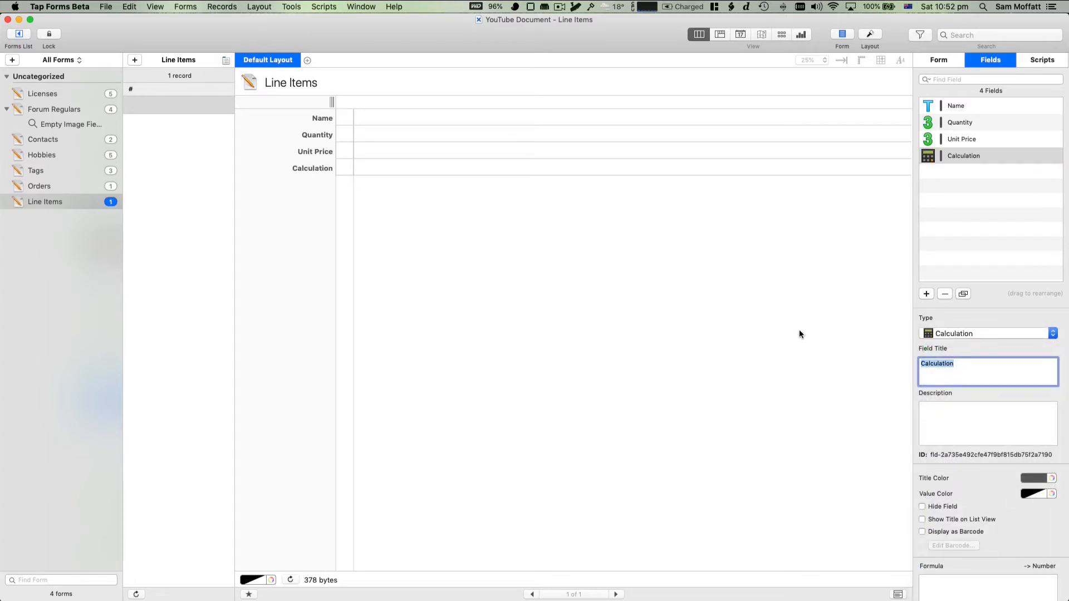
{"action": "type", "text": "Total Price"}
{"action": "key", "text": "Return"}
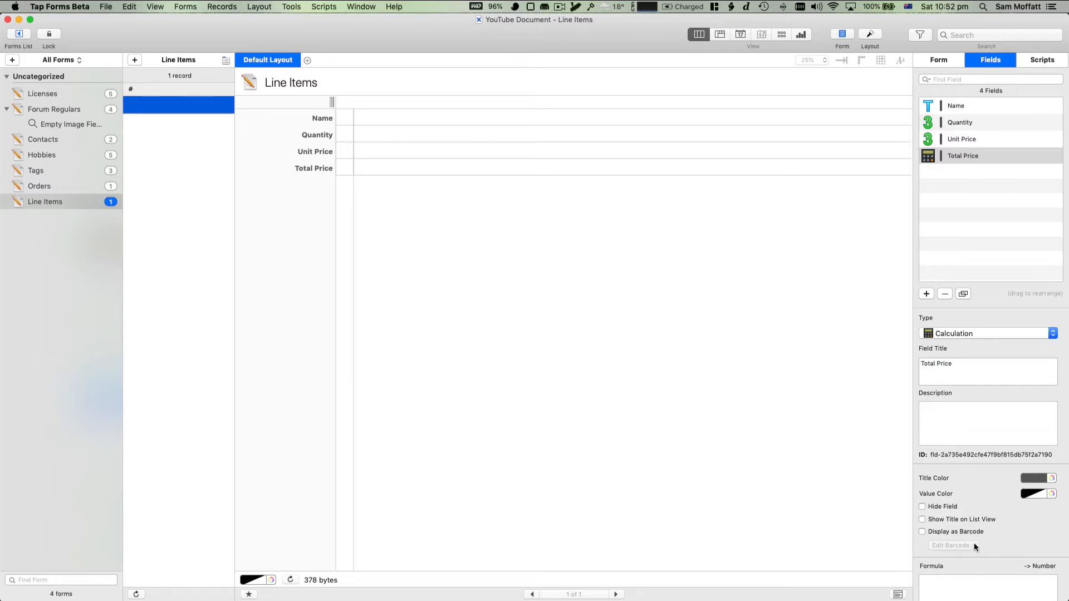
- Define the Total Price formula as Quantity * Unit Price and save it
{"action": "scroll", "coordinate": [974, 543], "scroll_direction": "down", "scroll_amount": 5}
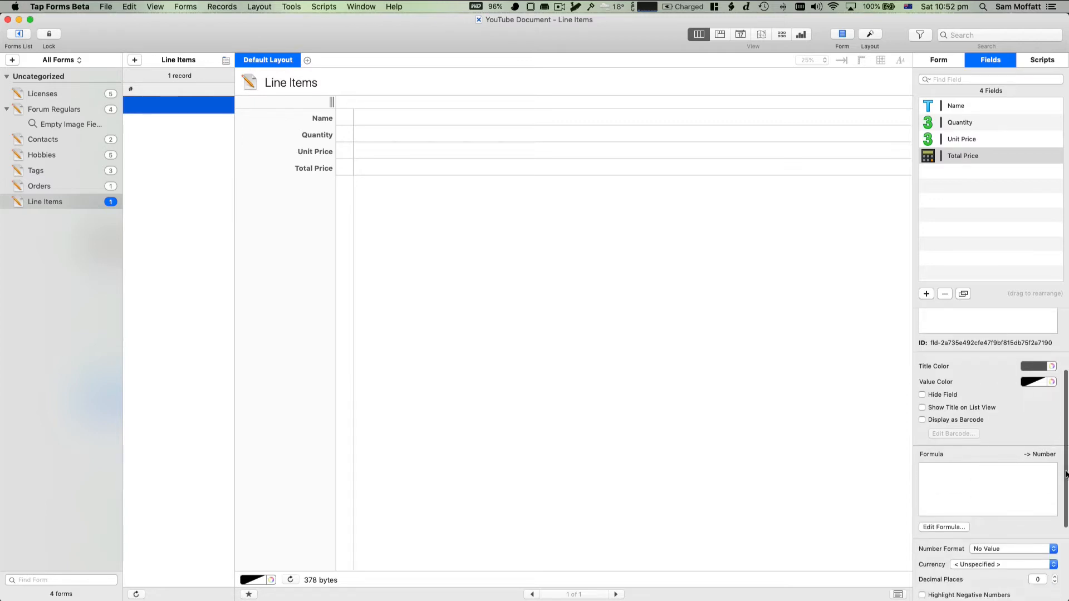
{"action": "left_click", "coordinate": [943, 527]}
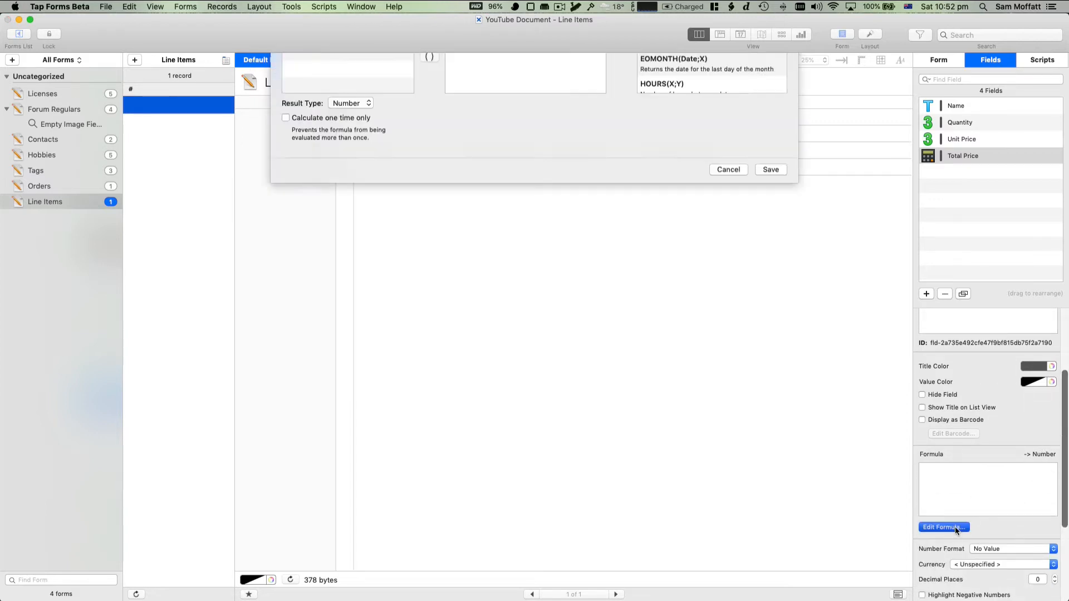
{"action": "left_click", "coordinate": [343, 126]}
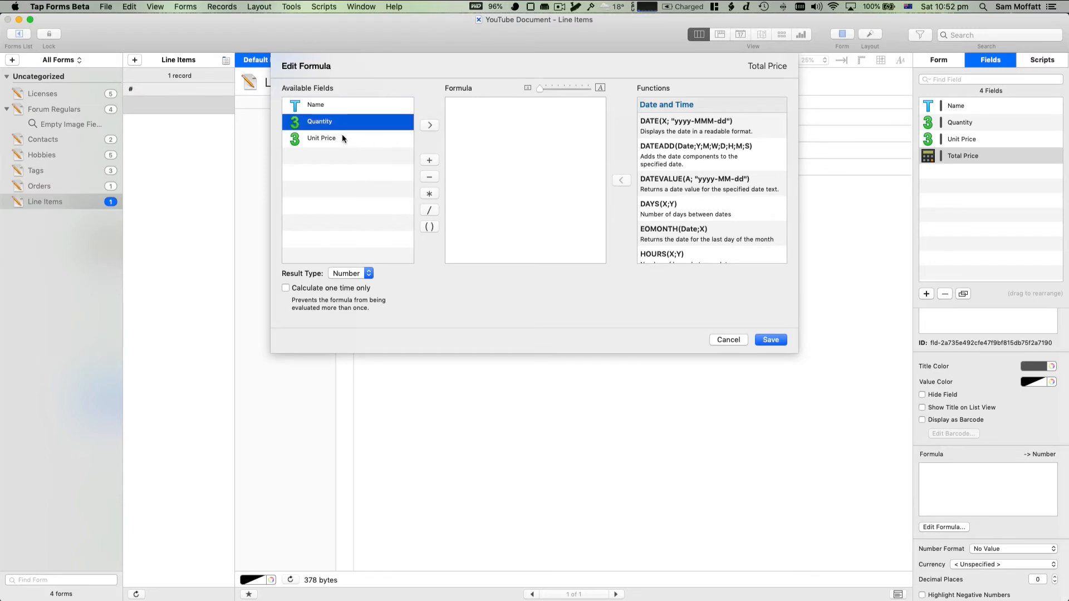
{"action": "double_click", "coordinate": [341, 130]}
{"action": "left_click", "coordinate": [423, 193]}
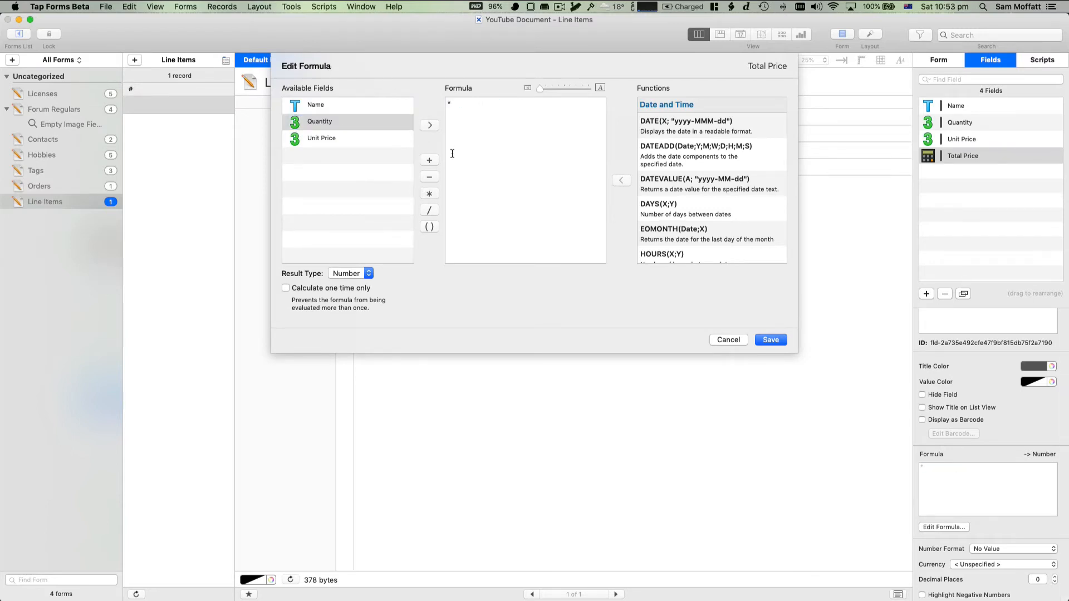
{"action": "key", "text": "super+z"}
{"action": "left_click", "coordinate": [436, 197]}
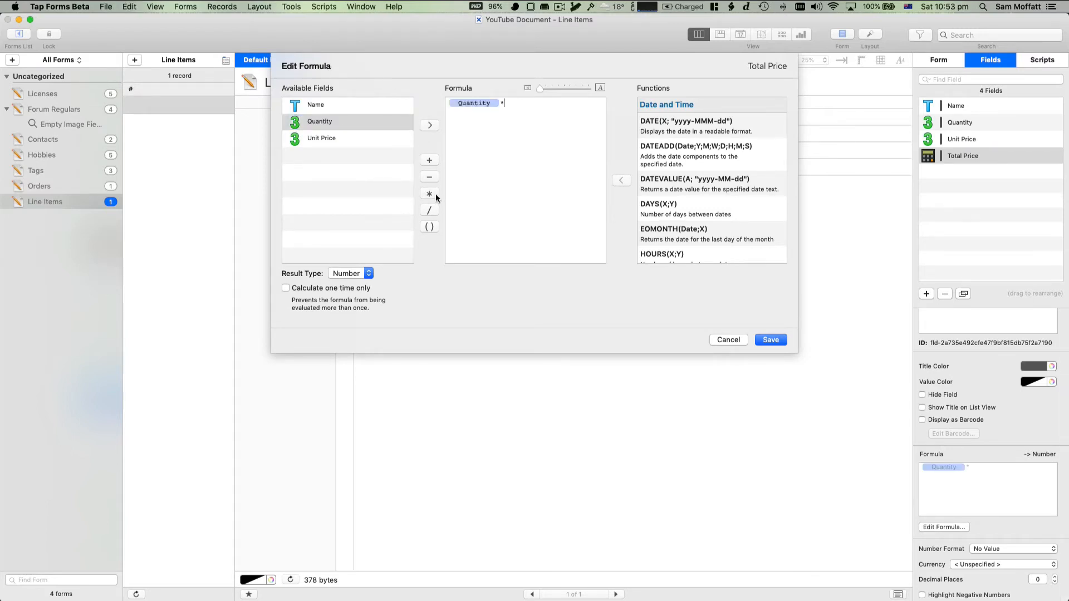
{"action": "double_click", "coordinate": [334, 140]}
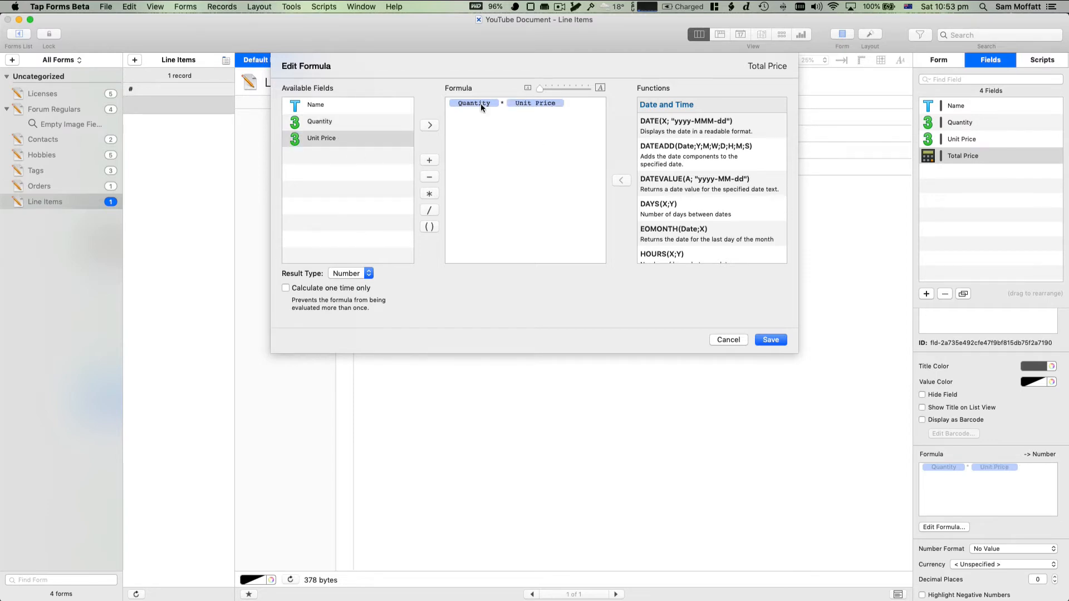
{"action": "left_click", "coordinate": [760, 340]}
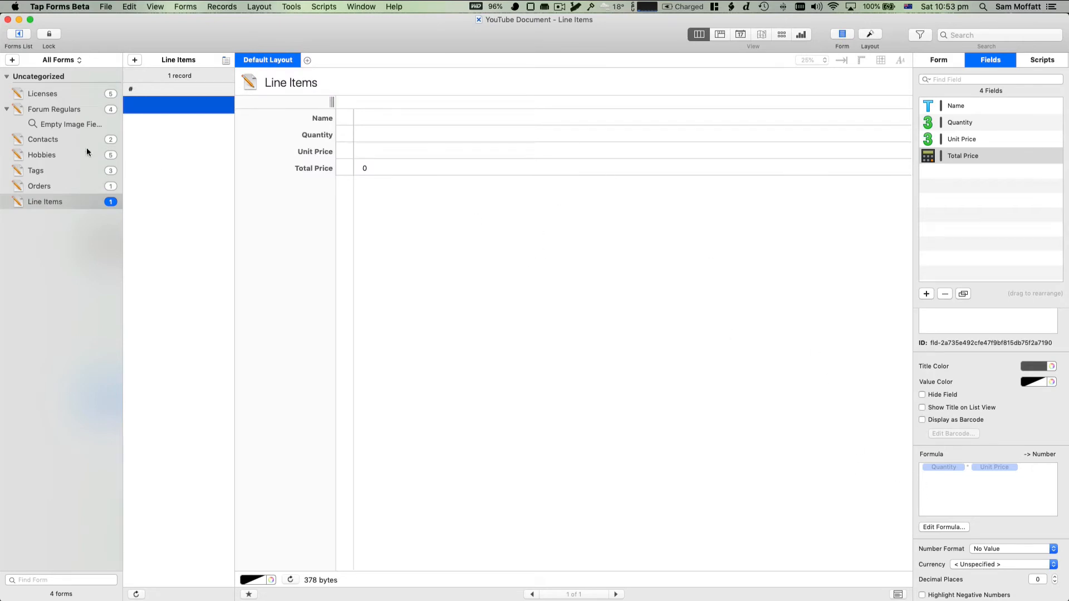
- Fill in the empty line item record with name Tap Forms Forms, quantity 2 and unit price 5
{"action": "left_click", "coordinate": [408, 121]}
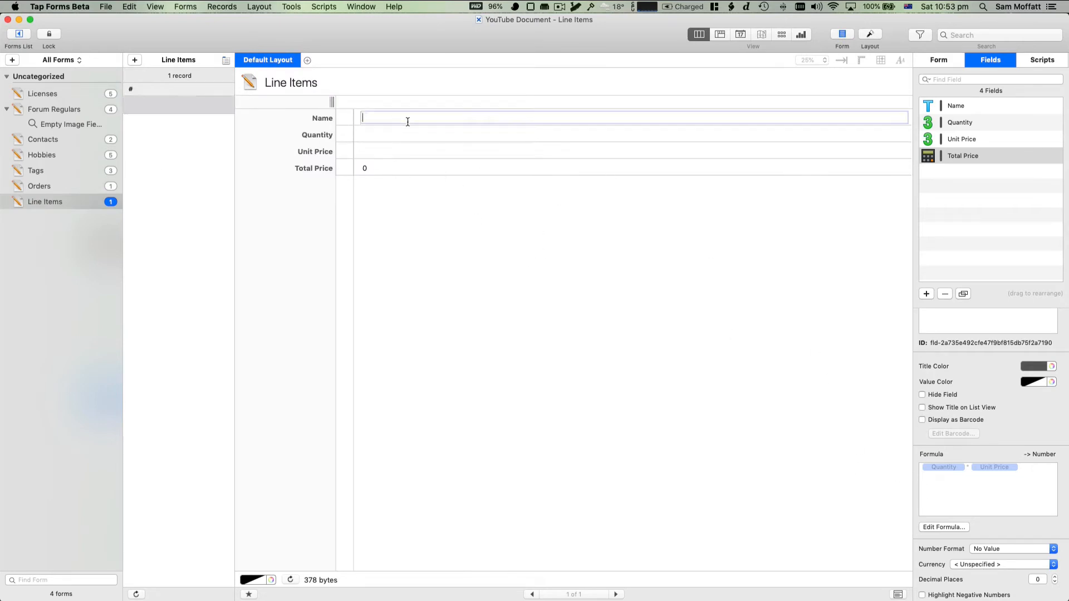
{"action": "type", "text": "Tap Forms Forms"}
{"action": "key", "text": "Tab"}
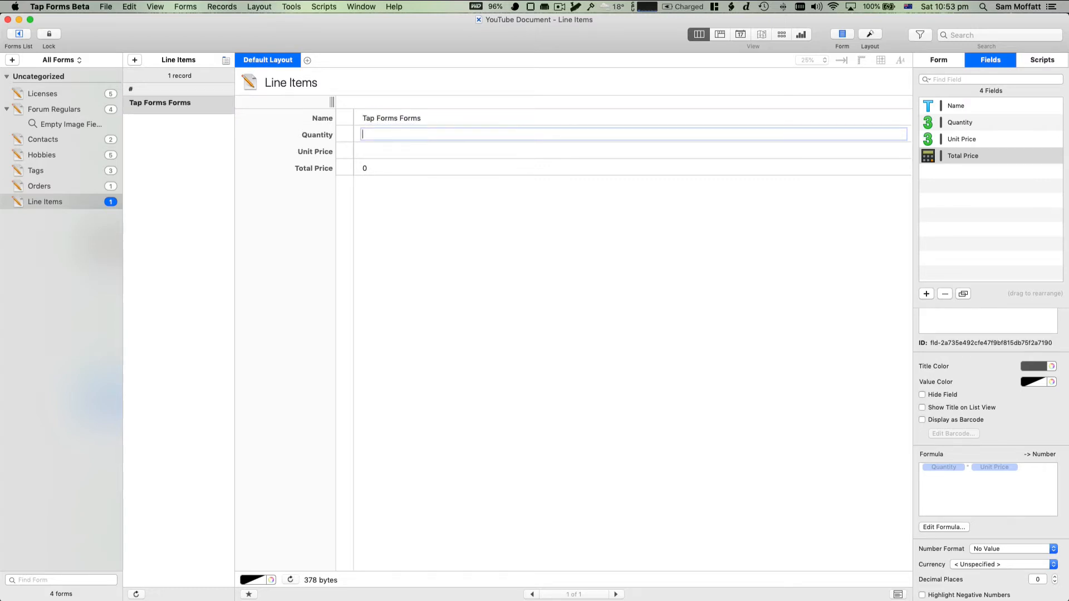
{"action": "type", "text": "2"}
{"action": "key", "text": "Tab"}
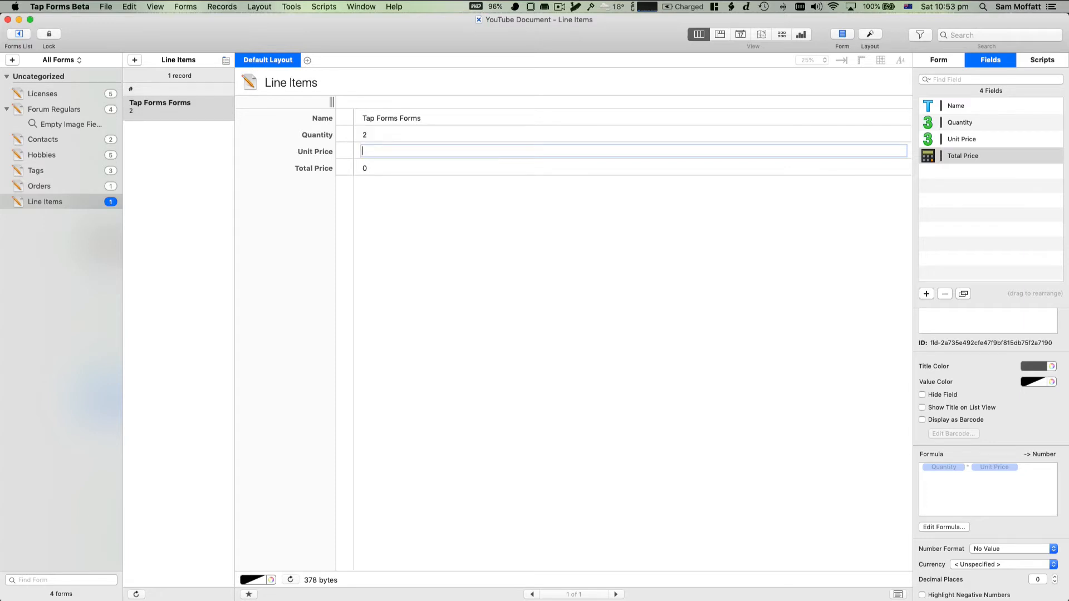
{"action": "type", "text": "5"}
{"action": "key", "text": "Return"}
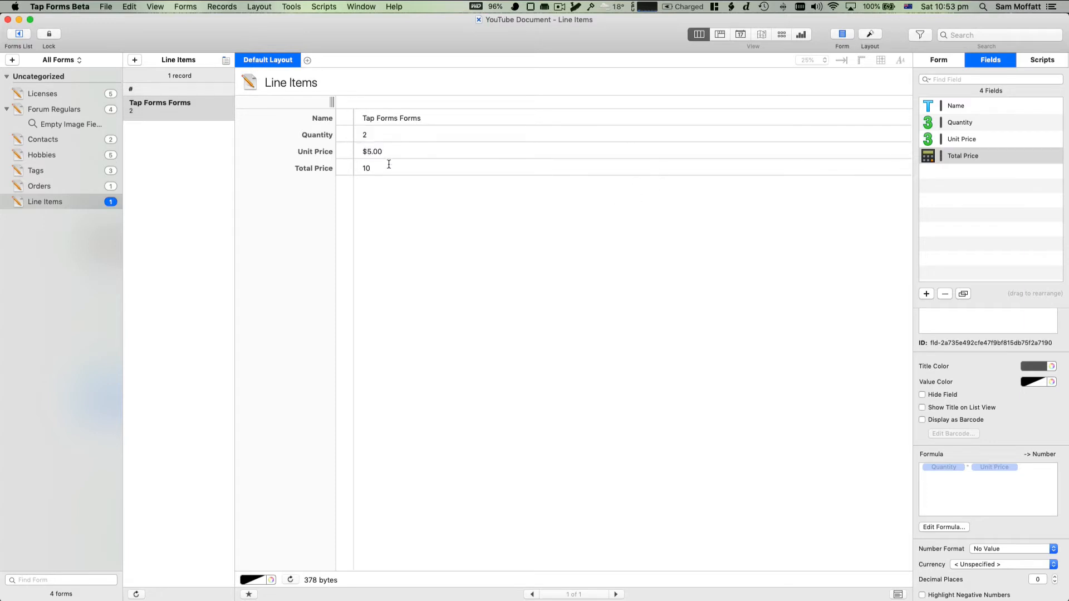
- Format the Total Price field as Currency Style with 2 decimal places
{"action": "left_click", "coordinate": [931, 140]}
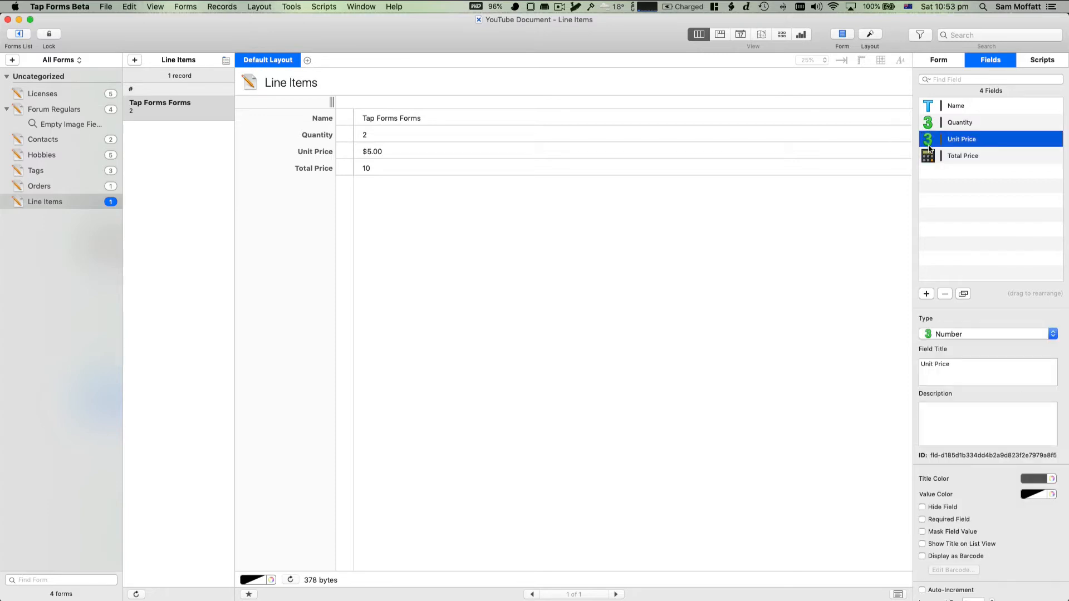
{"action": "left_click", "coordinate": [931, 160]}
{"action": "scroll", "coordinate": [977, 470], "scroll_direction": "down", "scroll_amount": 5}
{"action": "scroll", "coordinate": [983, 452], "scroll_direction": "up", "scroll_amount": 1}
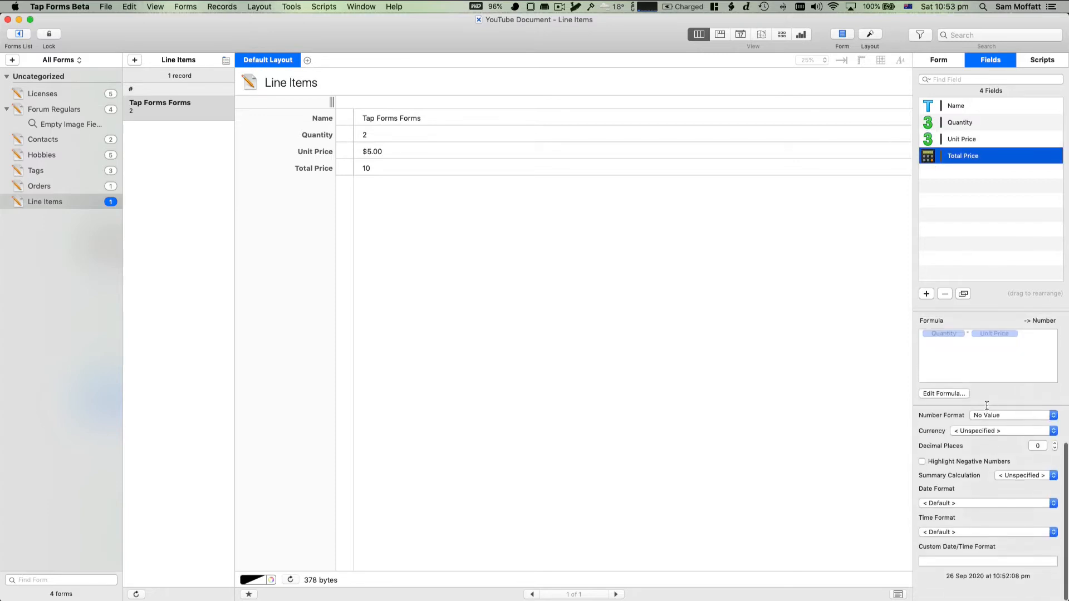
{"action": "left_click", "coordinate": [981, 415]}
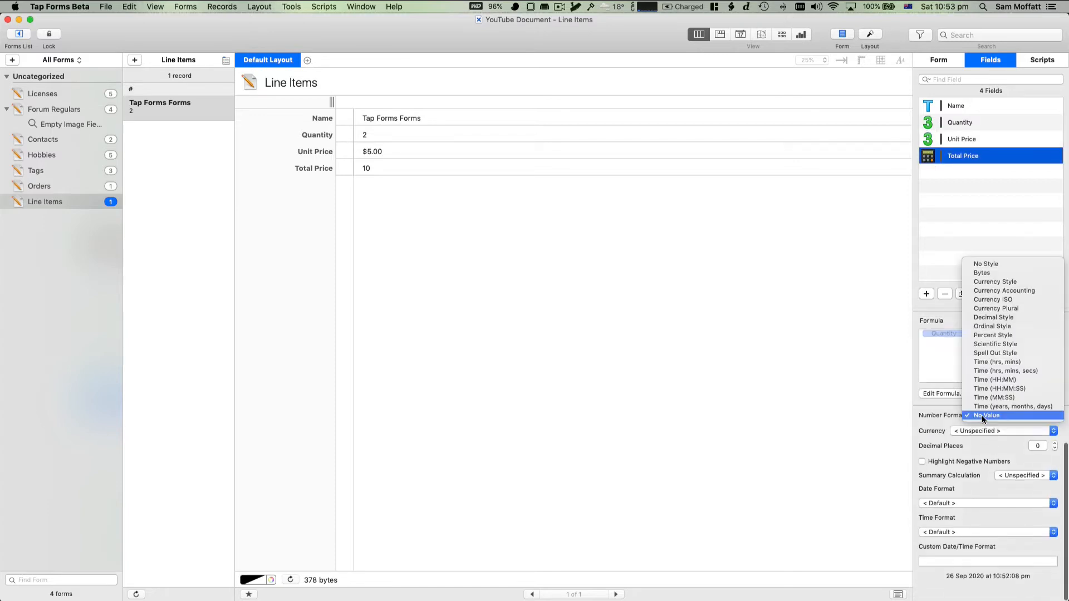
{"action": "left_click", "coordinate": [1006, 281]}
{"action": "double_click", "coordinate": [1034, 446]}
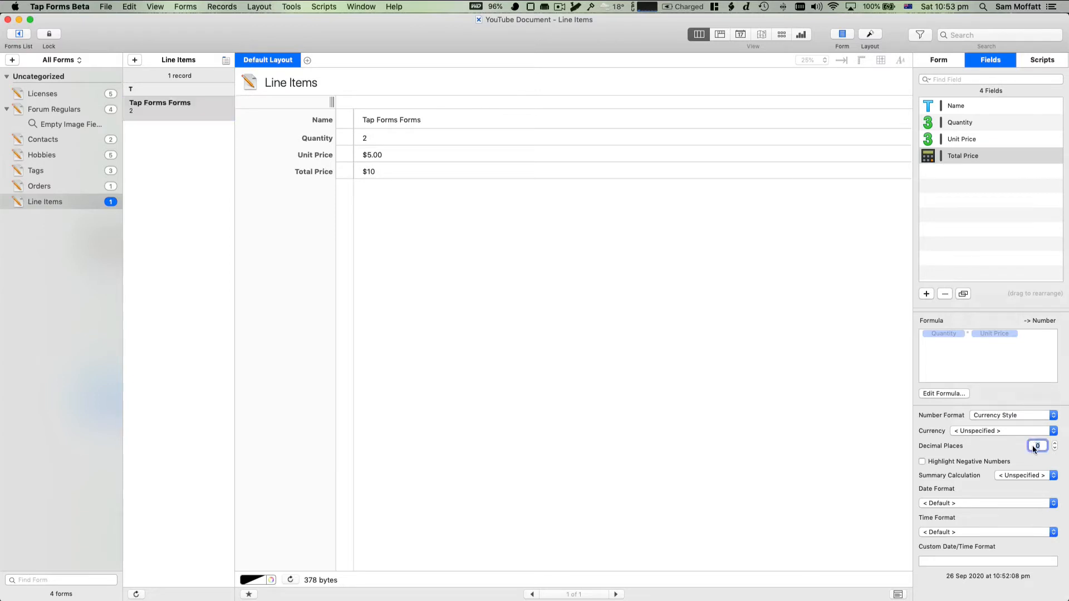
{"action": "type", "text": "2"}
{"action": "left_click", "coordinate": [453, 455]}
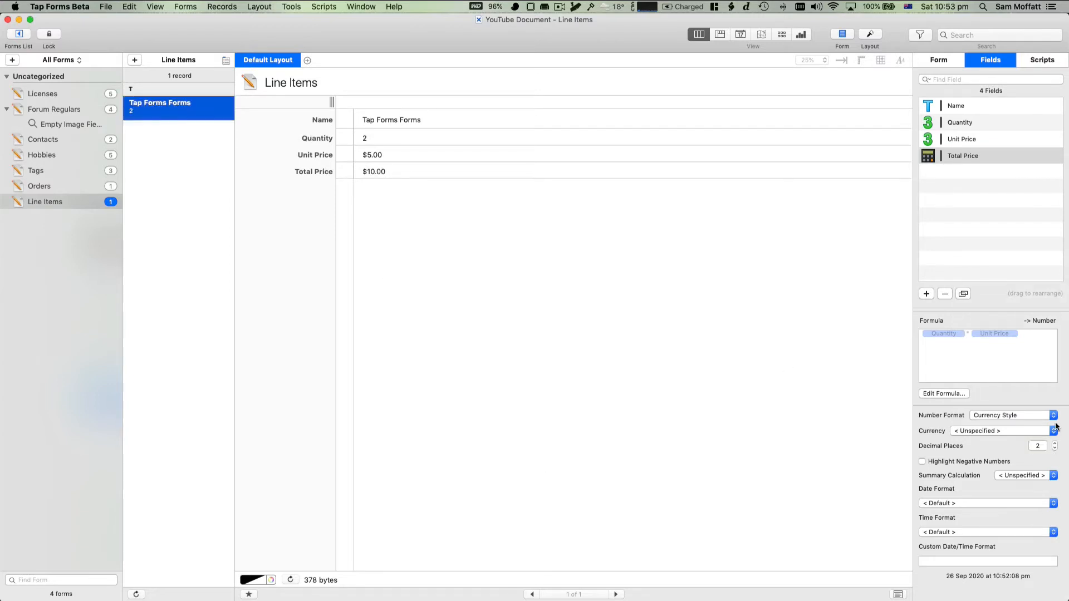
- Set the Total Price field's decimal places to 0
{"action": "left_click", "coordinate": [1038, 445]}
{"action": "type", "text": "0"}
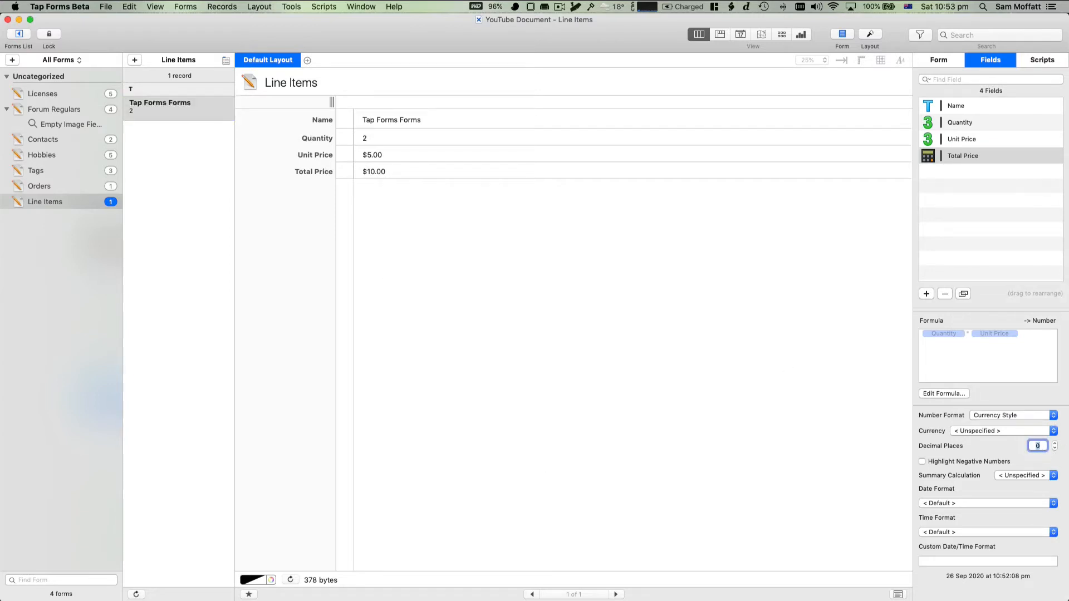
{"action": "key", "text": "Return"}
- Change the unit price of the Tap Forms Forms record to $5.67
{"action": "left_click", "coordinate": [377, 155]}
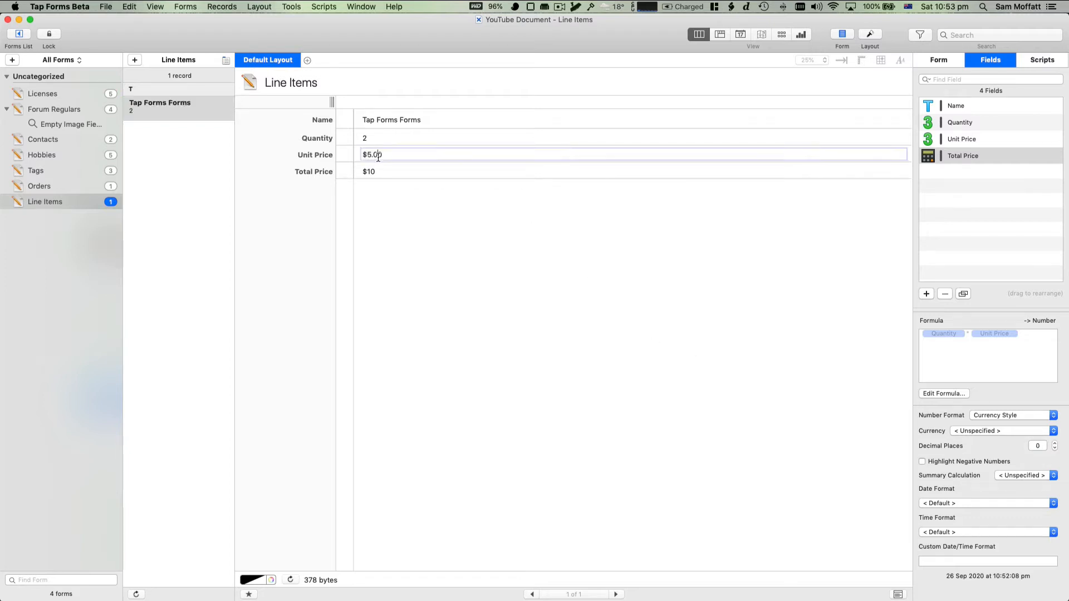
{"action": "key", "text": "BackSpace"}
{"action": "key", "text": "BackSpace"}
{"action": "type", "text": "67"}
{"action": "key", "text": "Return"}
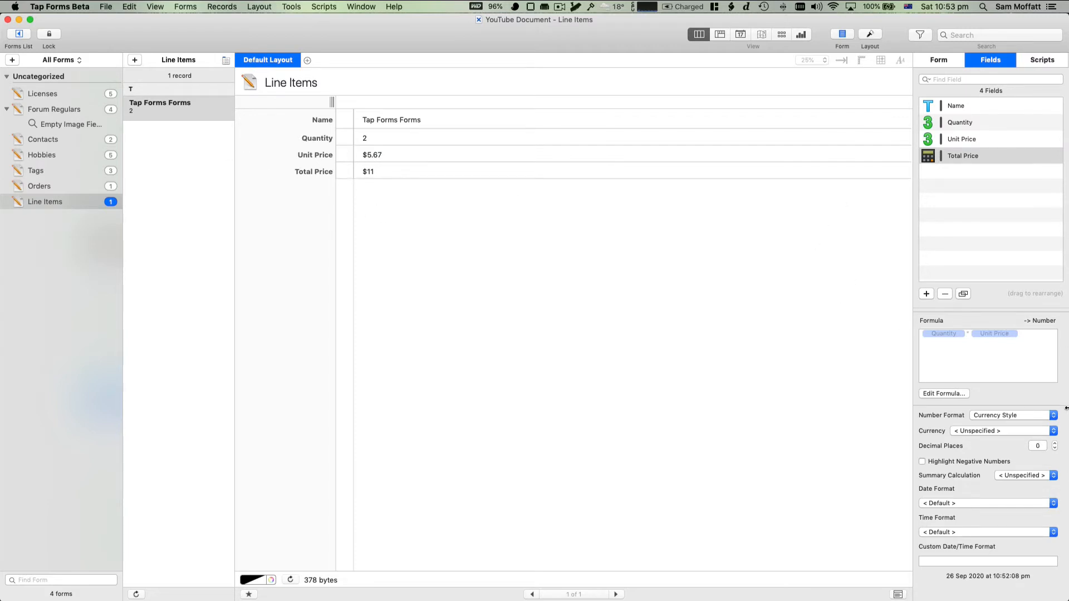
- Restore the Total Price field to 2 decimal places
{"action": "left_click", "coordinate": [1054, 443]}
{"action": "left_click", "coordinate": [1054, 443]}
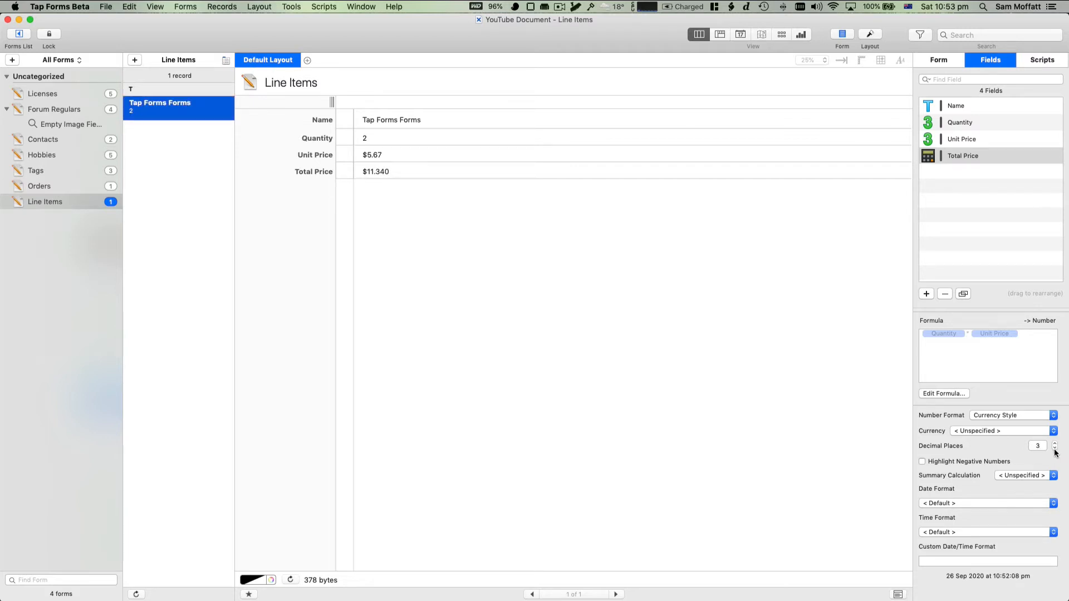
{"action": "left_click", "coordinate": [1054, 448]}
{"action": "left_click", "coordinate": [411, 209]}
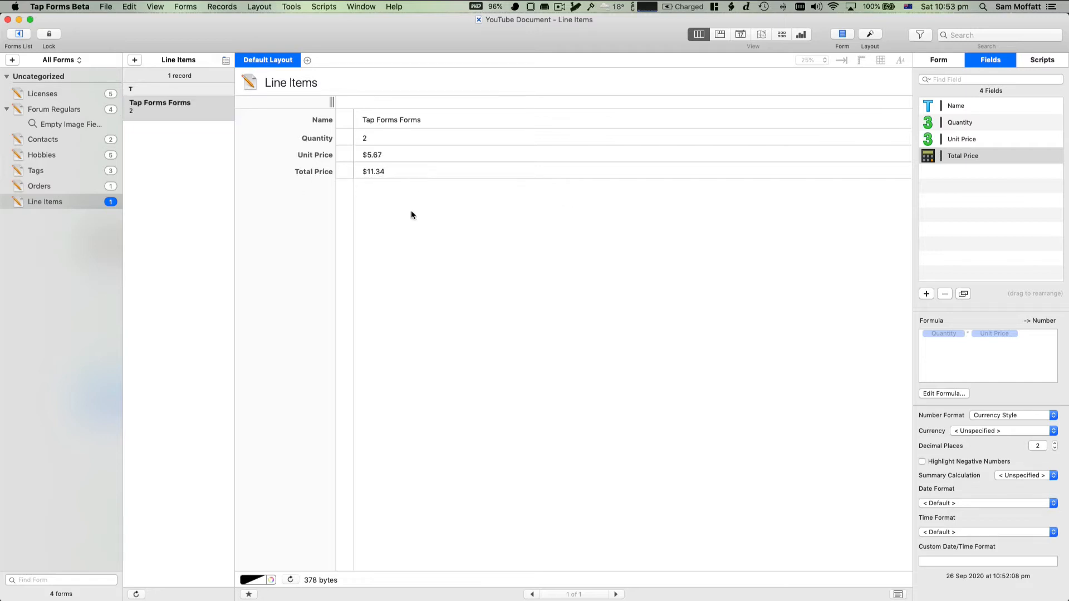
- Add a second line item record named Tap Forms Calculation Fields with quantity 1 and unit price 1.23
{"action": "left_click", "coordinate": [135, 61]}
{"action": "left_click", "coordinate": [413, 117]}
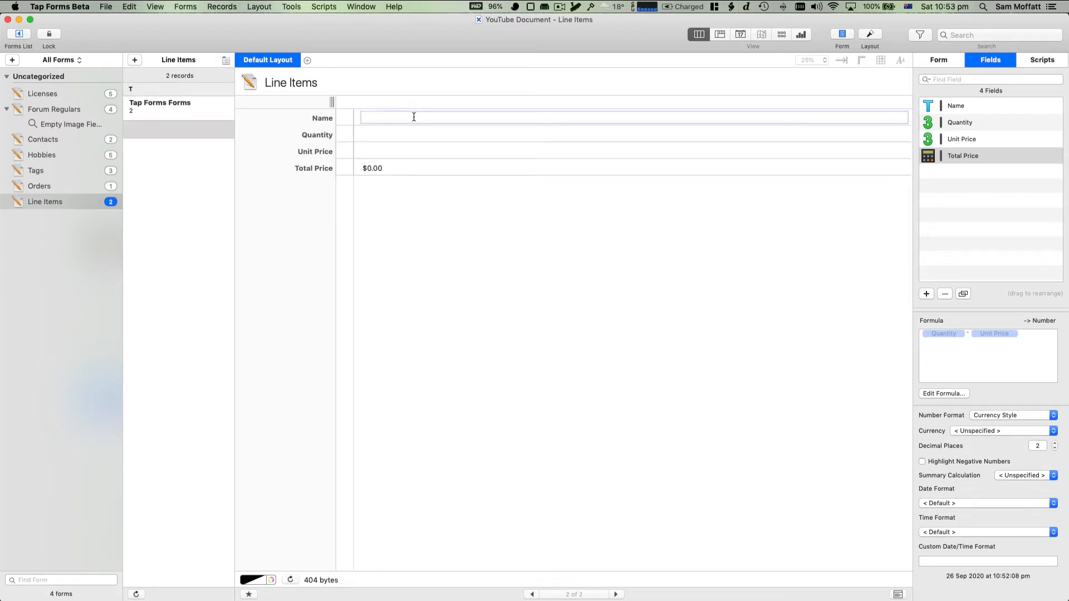
{"action": "type", "text": "Tap Forms Calculation Fields"}
{"action": "key", "text": "Tab"}
{"action": "type", "text": "1"}
{"action": "key", "text": "Tab"}
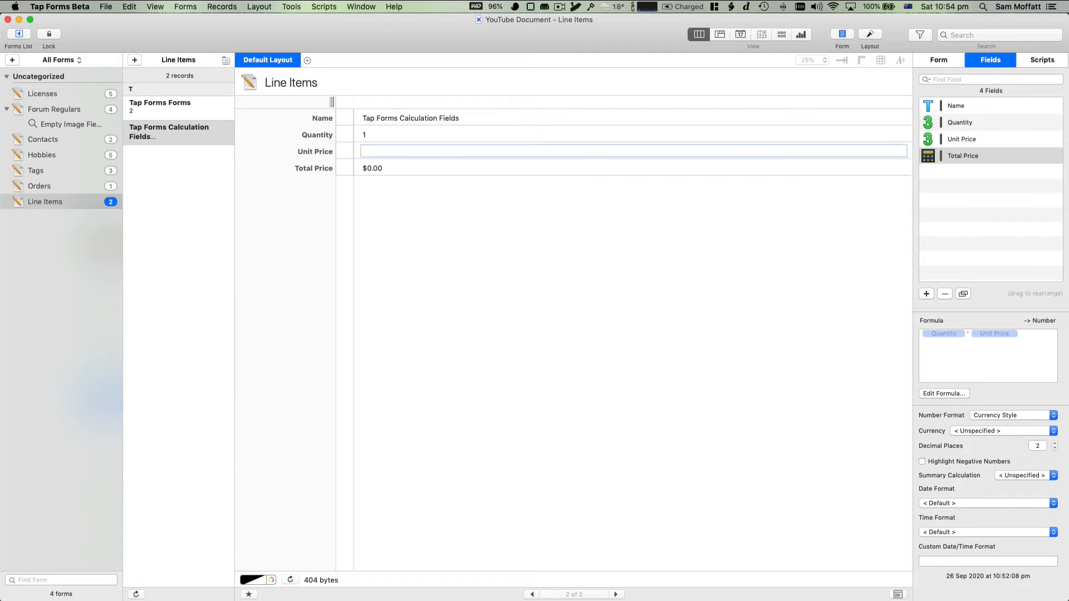
{"action": "type", "text": "1.23"}
{"action": "key", "text": "Return"}
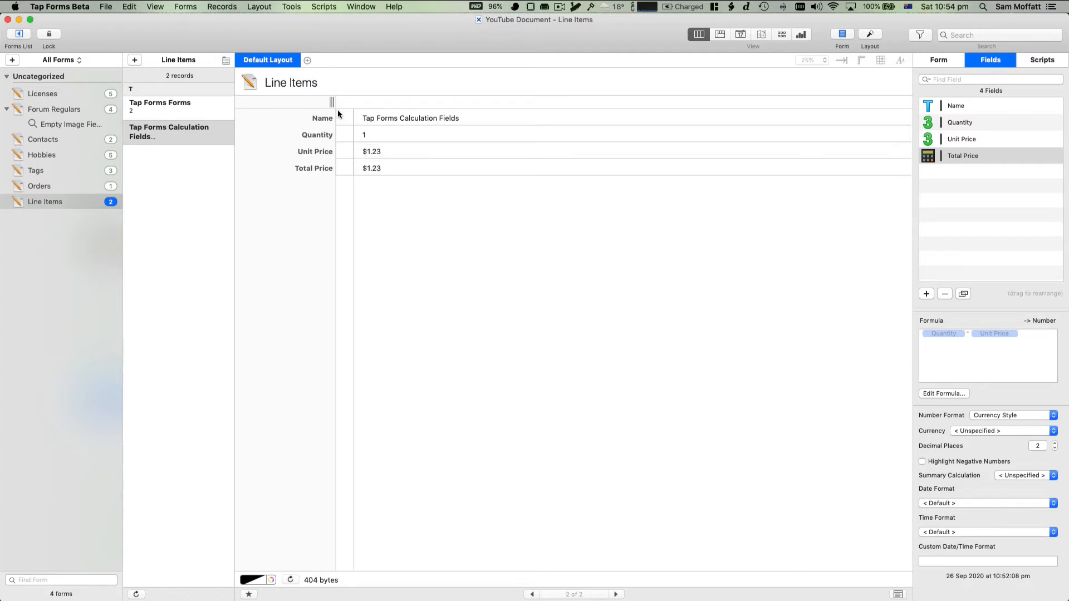
- Add a Link to Form field titled Line Items to the Orders form
{"action": "left_click", "coordinate": [56, 187]}
{"action": "left_click", "coordinate": [1011, 249]}
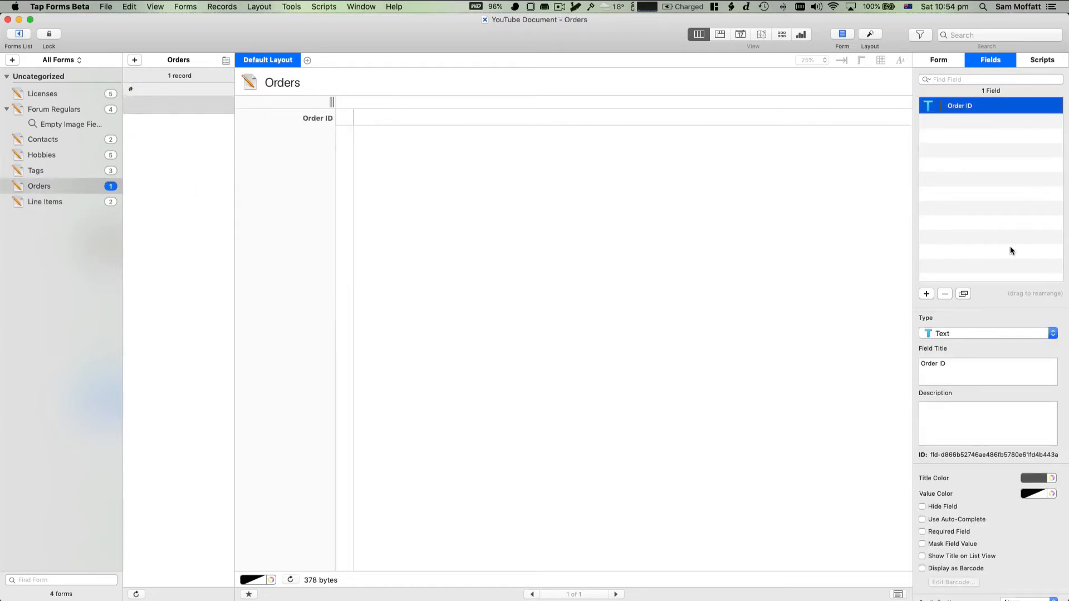
{"action": "left_click", "coordinate": [926, 293]}
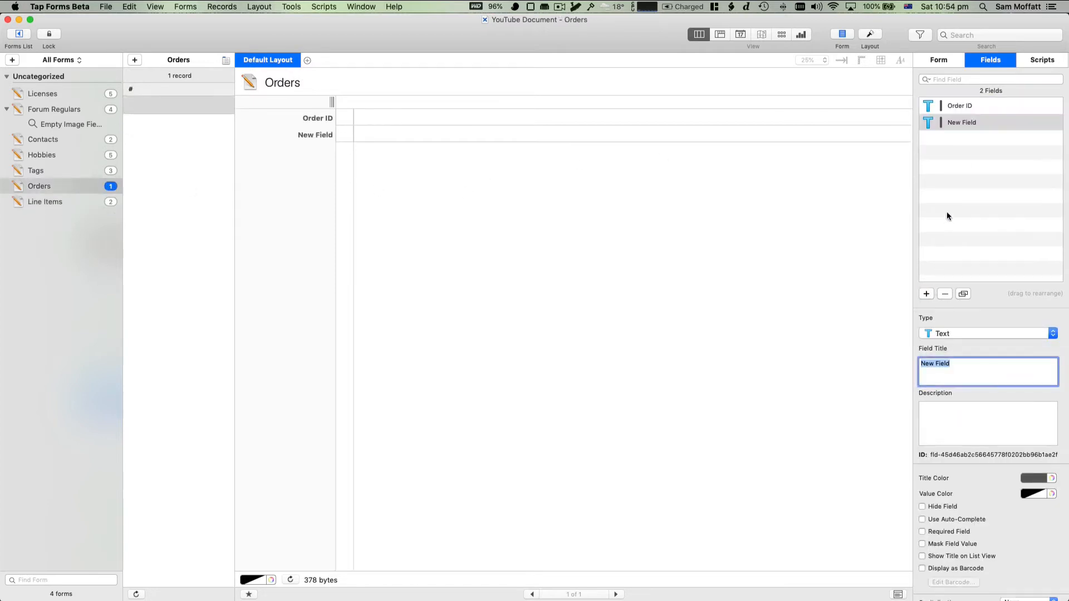
{"action": "left_click", "coordinate": [967, 333]}
{"action": "key", "text": "l"}
{"action": "key", "text": "Return"}
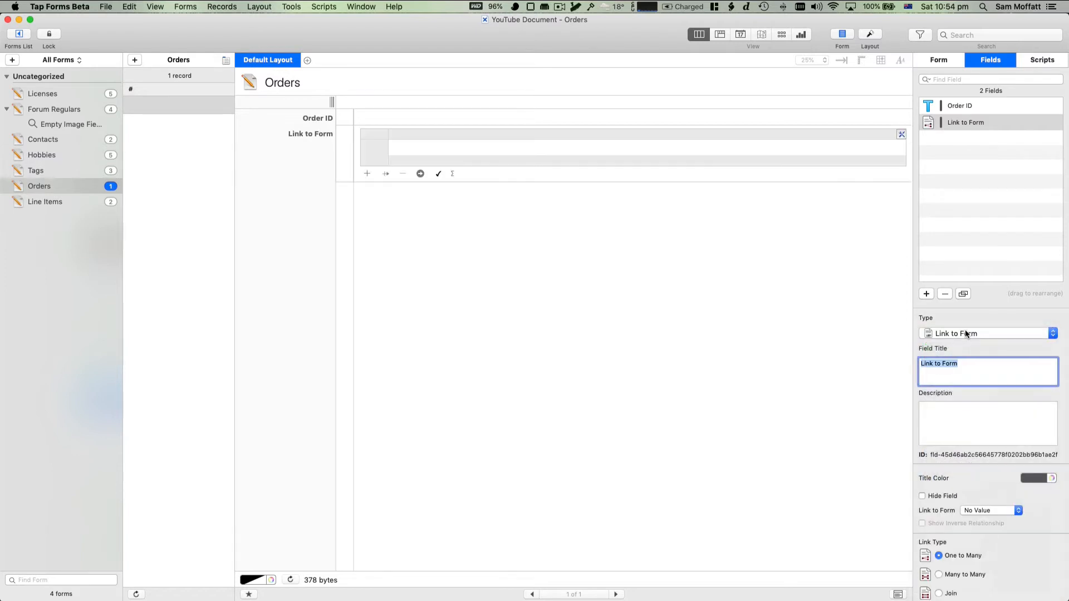
{"action": "type", "text": "Line Items"}
{"action": "key", "text": "Return"}
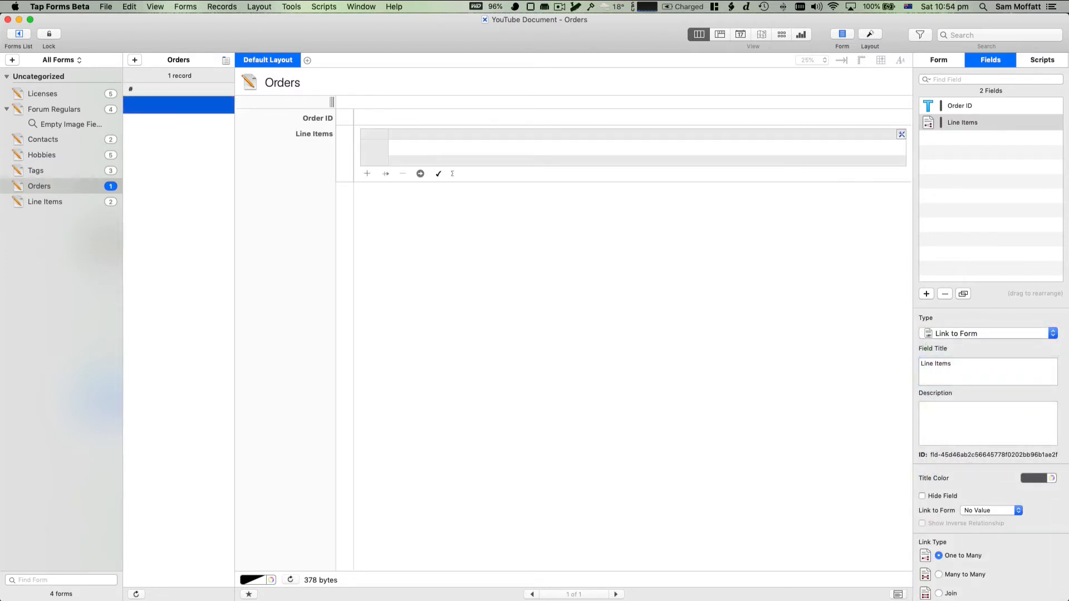
- Link the Orders form's Line Items field to the Line Items form
{"action": "left_click", "coordinate": [1009, 511]}
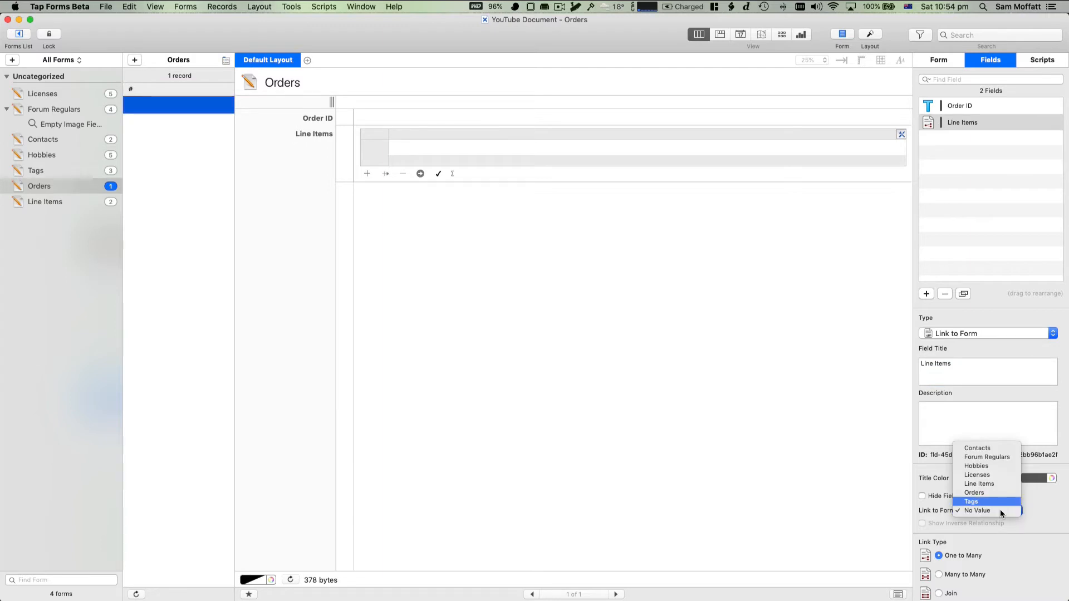
{"action": "left_click", "coordinate": [979, 484]}
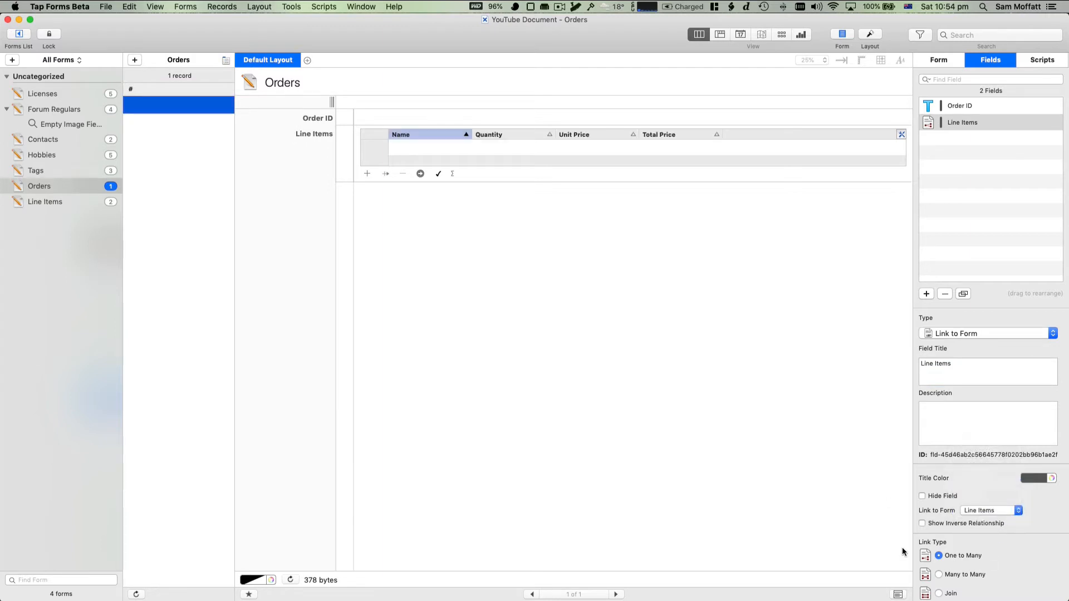
{"action": "left_click", "coordinate": [403, 462]}
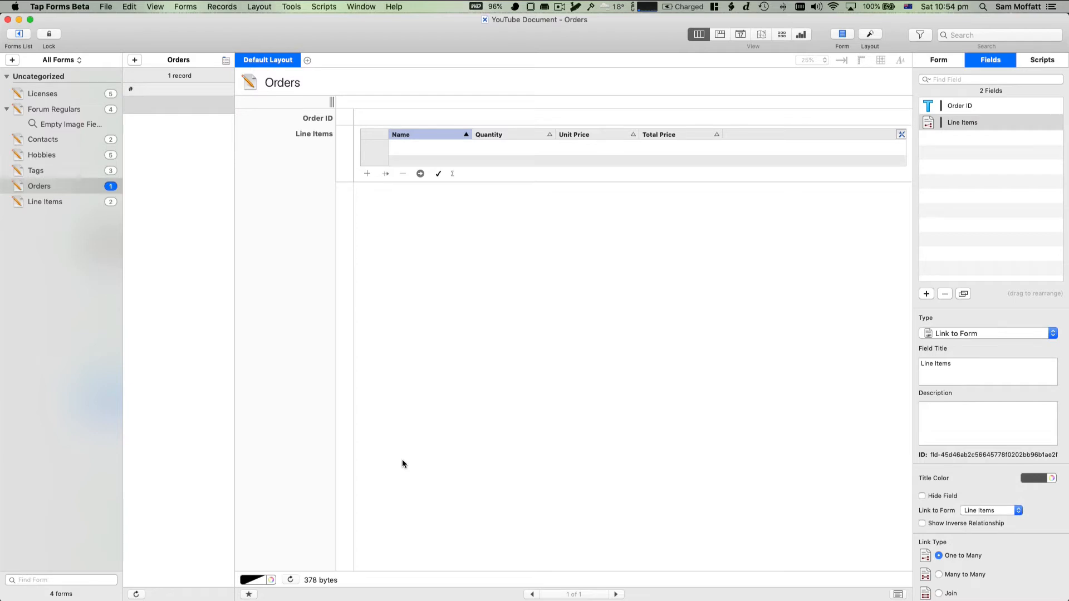
- Link the existing Tap Forms Calculation Fields and Tap Forms Forms line items to the order record
{"action": "left_click", "coordinate": [439, 174]}
{"action": "left_click", "coordinate": [526, 114]}
{"action": "left_click", "coordinate": [524, 133]}
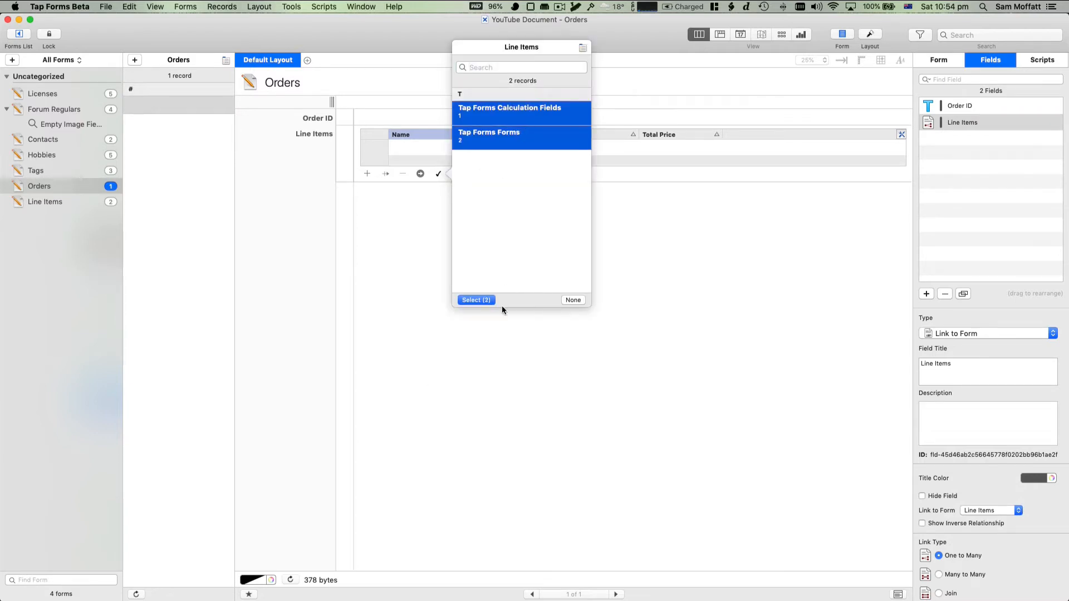
{"action": "left_click", "coordinate": [476, 301]}
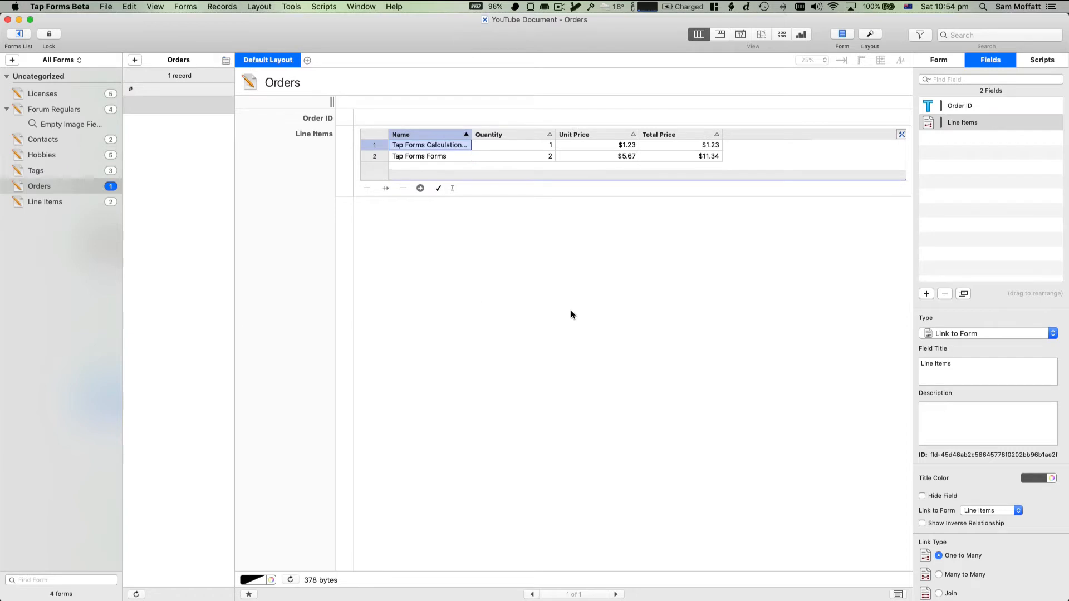
- Enable the inverse relationship for the Orders form's Line Items field
{"action": "left_click", "coordinate": [945, 125]}
{"action": "scroll", "coordinate": [972, 554], "scroll_direction": "down", "scroll_amount": 3}
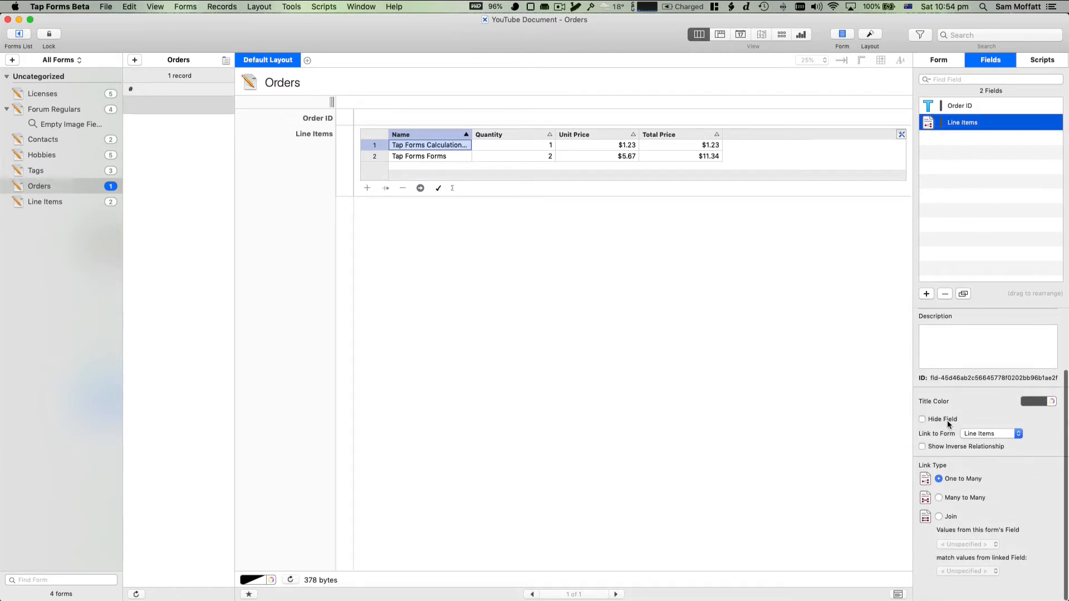
{"action": "left_click", "coordinate": [940, 449]}
{"action": "left_click", "coordinate": [466, 331]}
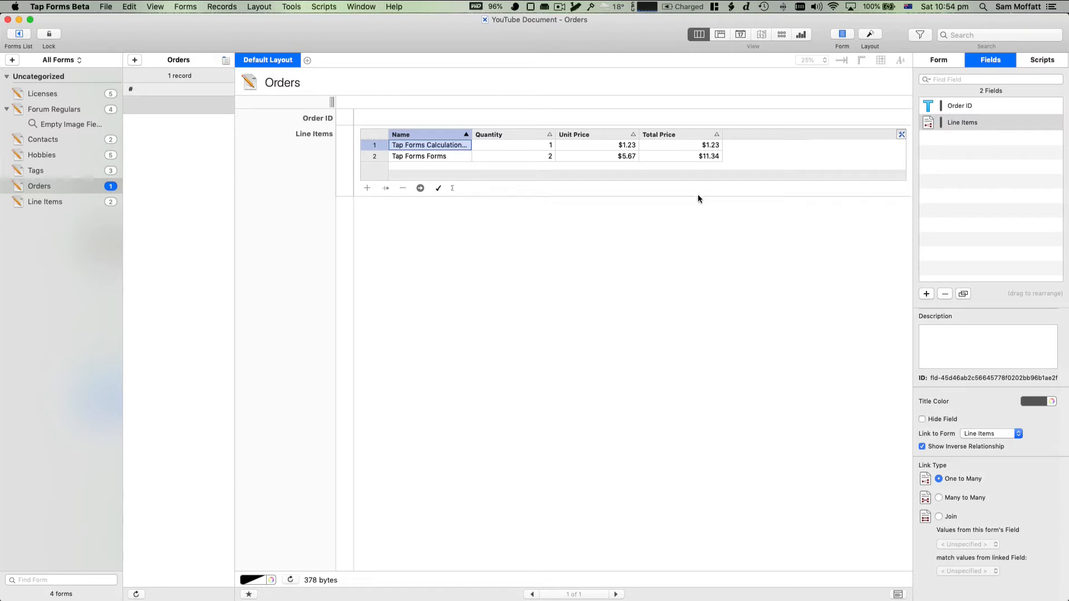
- Examine the inverse Orders field on both records of the Line Items form
{"action": "mouse_move", "coordinate": [306, 574]}
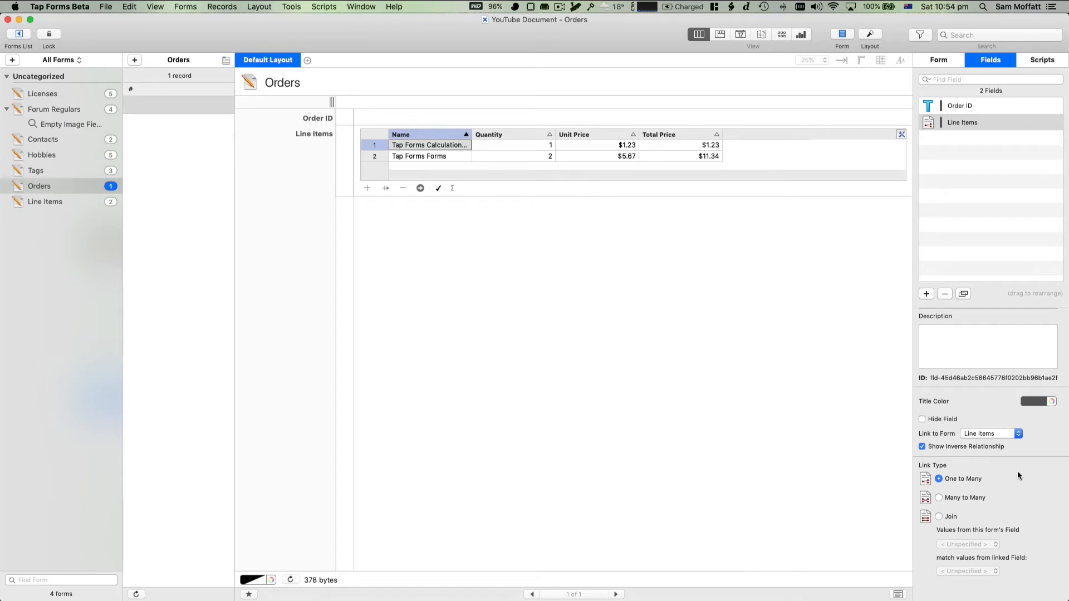
{"action": "left_click", "coordinate": [46, 200]}
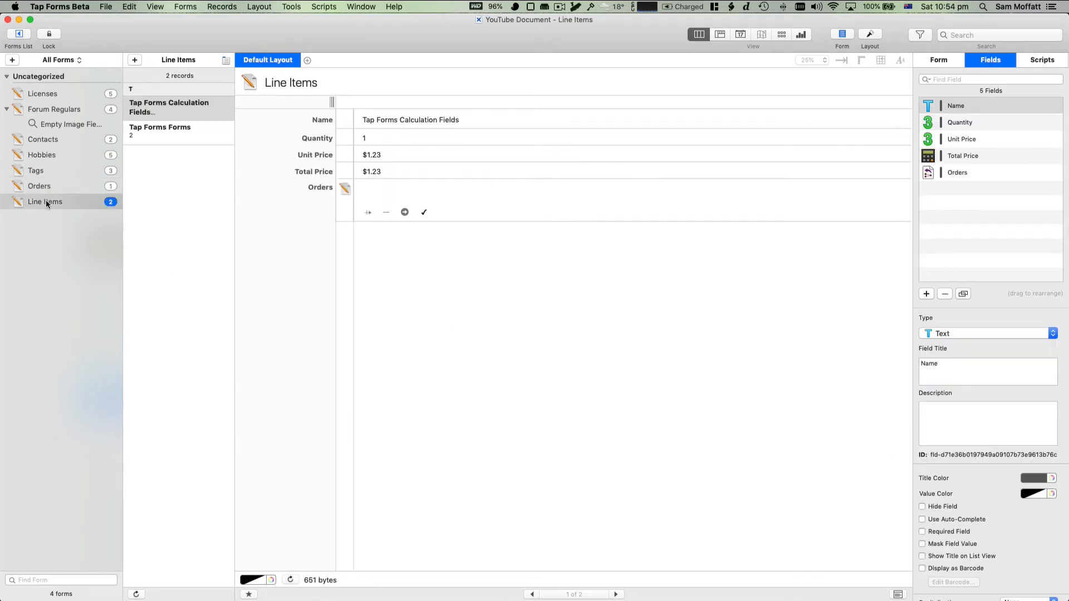
{"action": "left_click", "coordinate": [193, 132]}
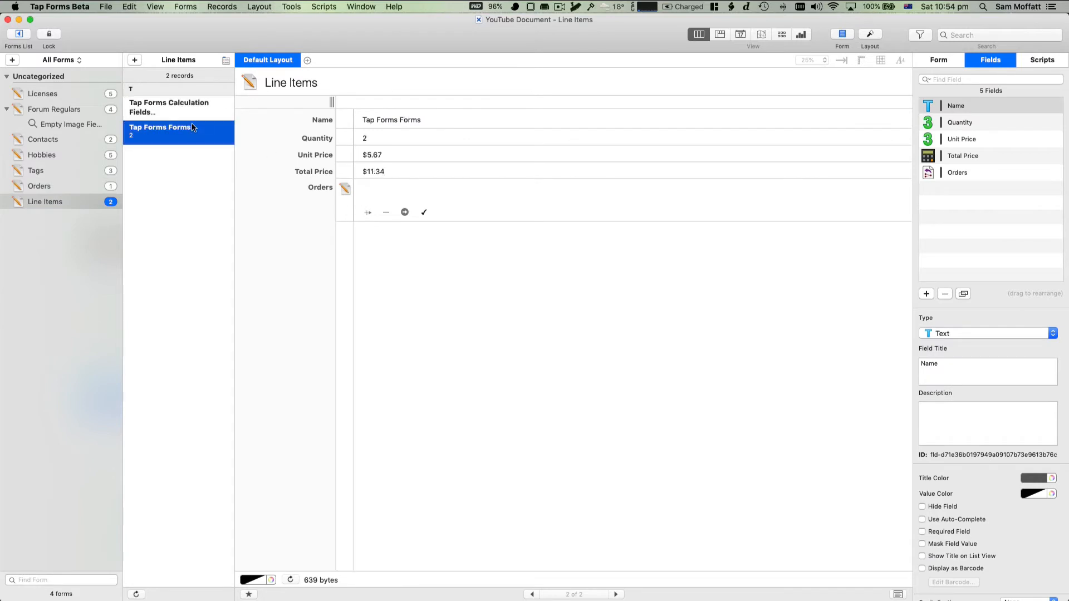
{"action": "key", "text": "Up"}
- Fill in the Order ID of the record in the Orders form
{"action": "left_click", "coordinate": [35, 187]}
{"action": "left_click", "coordinate": [465, 115]}
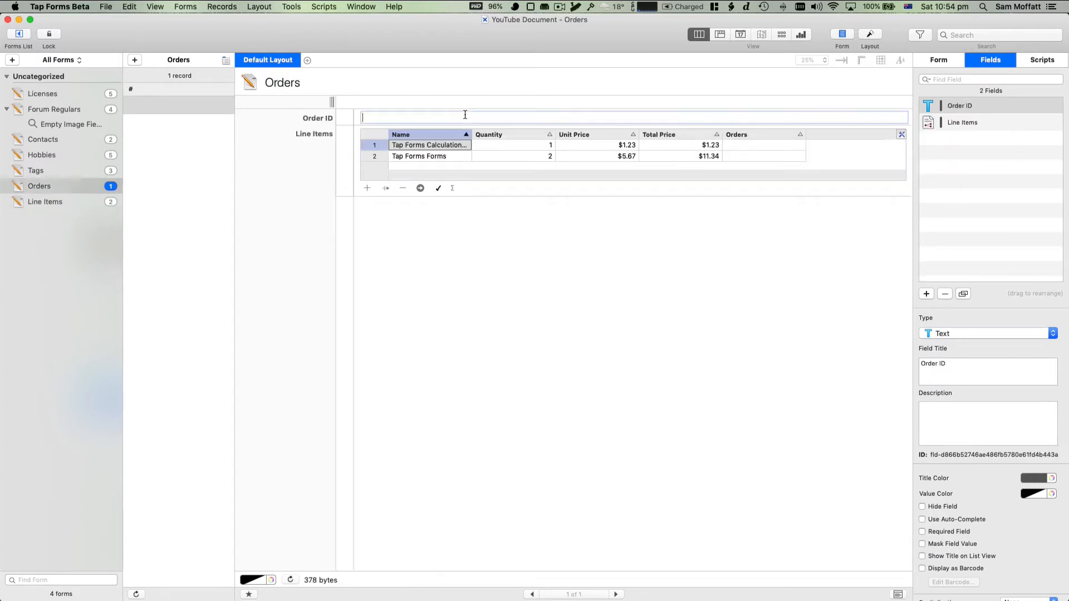
{"action": "type", "text": "12345"}
{"action": "key", "text": "Return"}
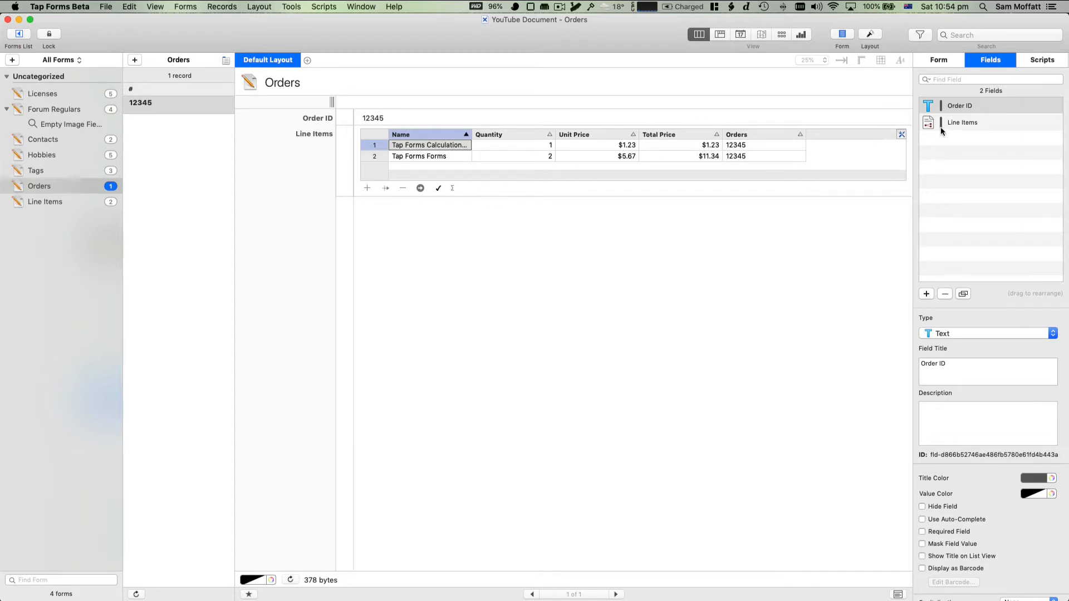
- Limit the order's Line Items table to the Name, Quantity, Unit Price and Total Price columns
{"action": "left_click", "coordinate": [903, 134]}
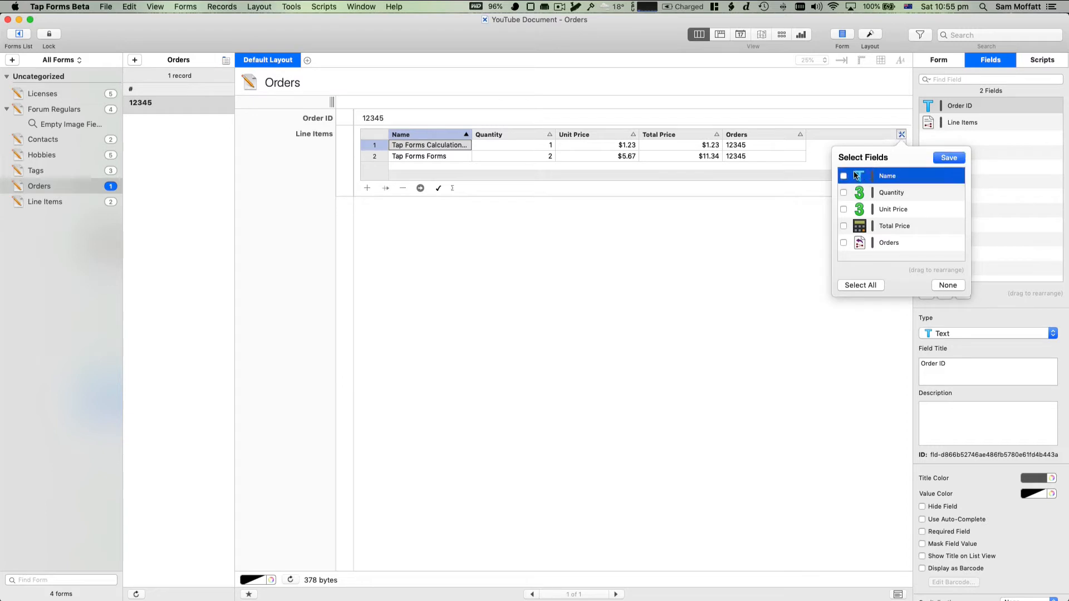
{"action": "left_click", "coordinate": [843, 176]}
{"action": "left_click", "coordinate": [843, 193]}
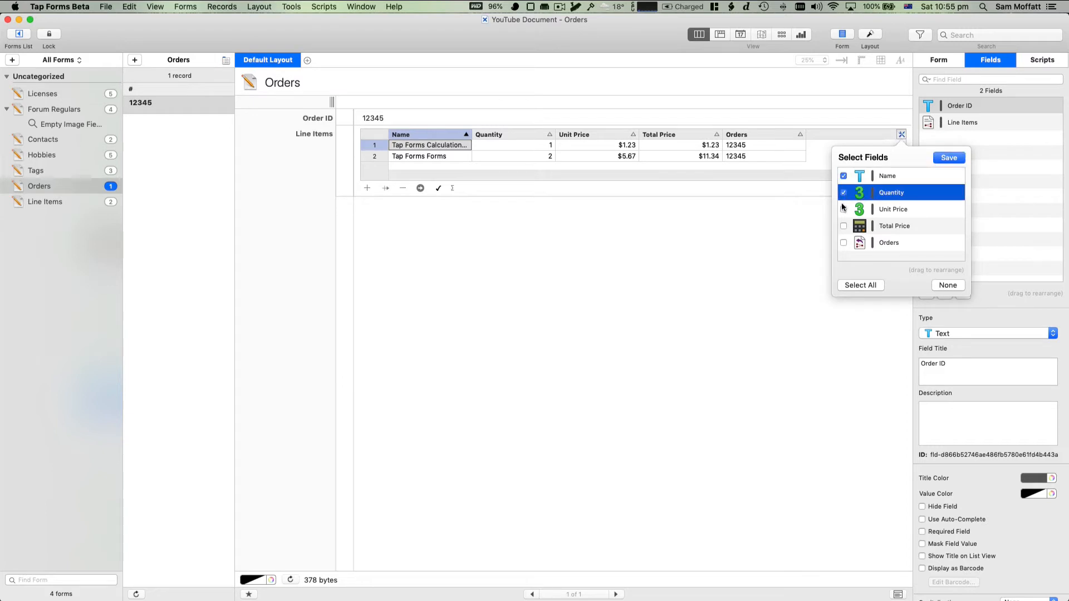
{"action": "left_click", "coordinate": [844, 209]}
{"action": "left_click", "coordinate": [843, 226]}
{"action": "left_click", "coordinate": [946, 158]}
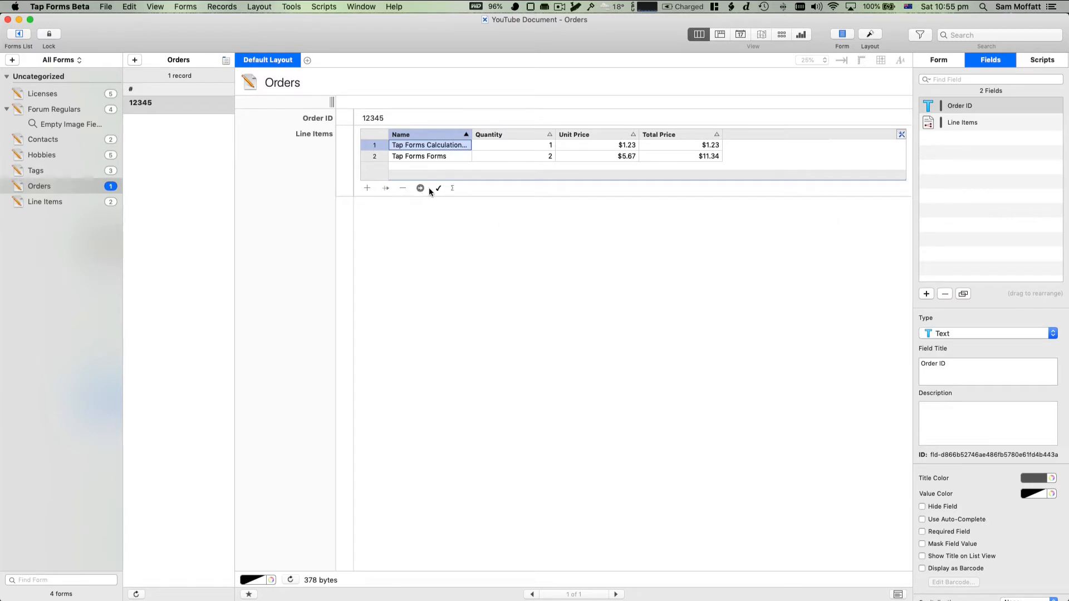
- Show the calculations row of the Line Items table and display the total for the Total Price column
{"action": "left_click", "coordinate": [451, 188]}
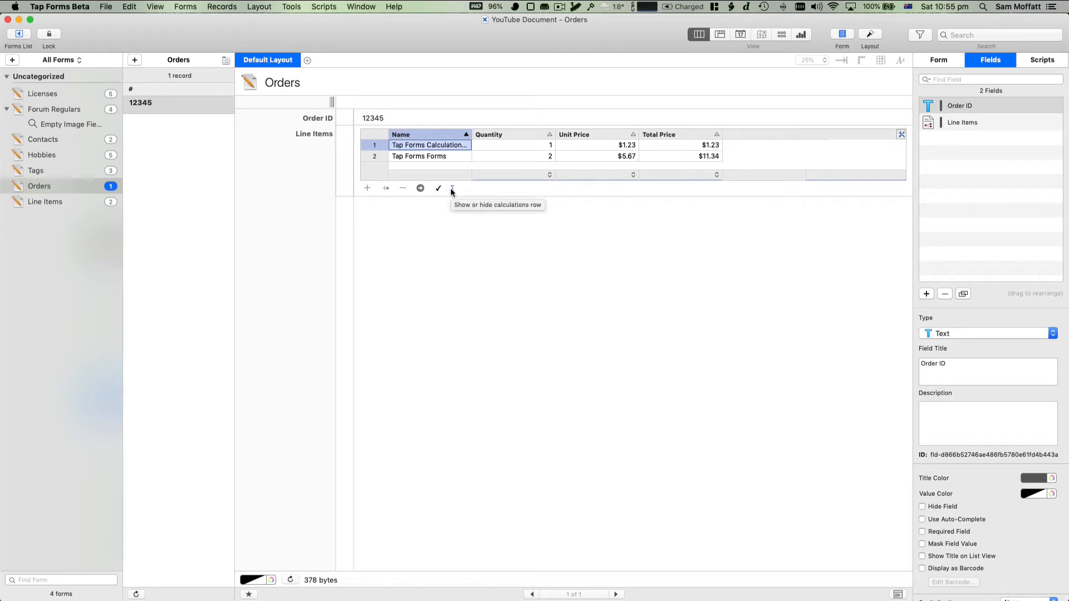
{"action": "left_click", "coordinate": [714, 175]}
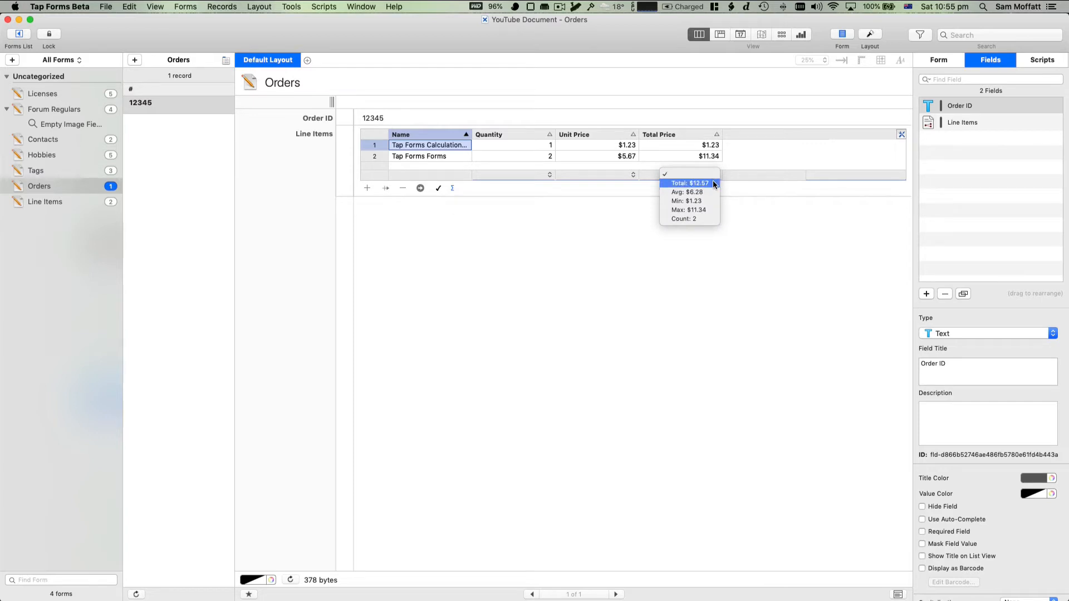
{"action": "left_click", "coordinate": [714, 183]}
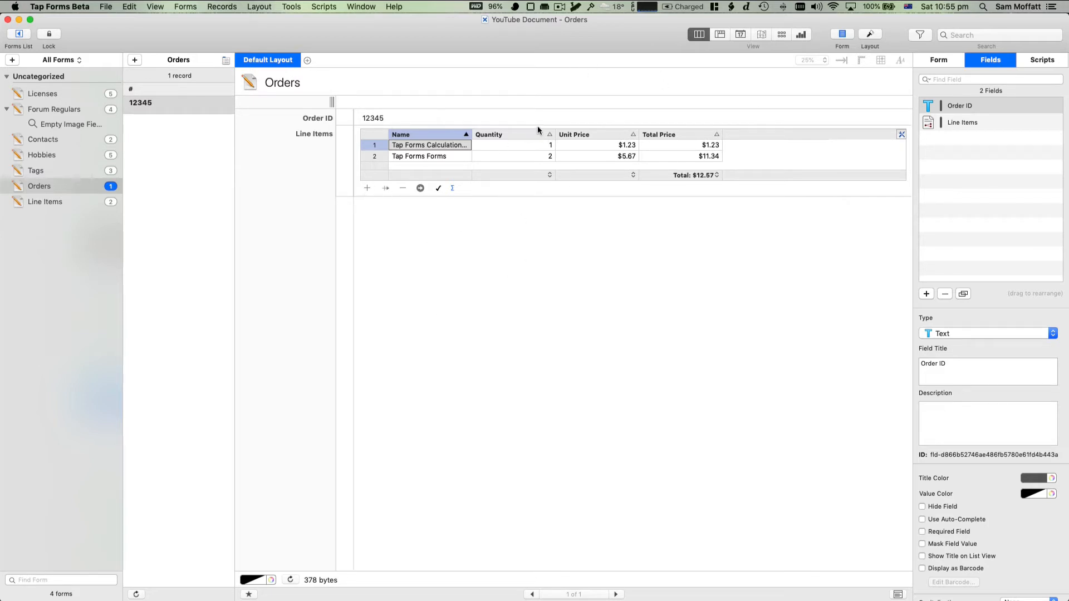
- Add a linked line item named Tap Forms Script Field with quantity 1 and unit price 12.34, and return to the order
{"action": "left_click", "coordinate": [386, 188]}
{"action": "left_click", "coordinate": [416, 118]}
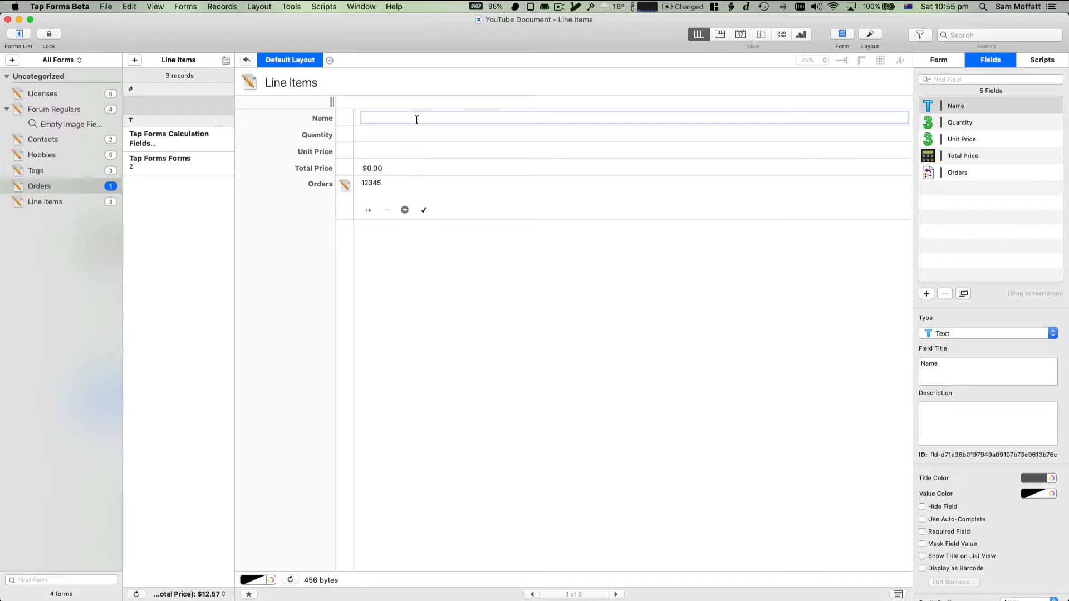
{"action": "type", "text": "Tap Forms Script Field"}
{"action": "key", "text": "Tab"}
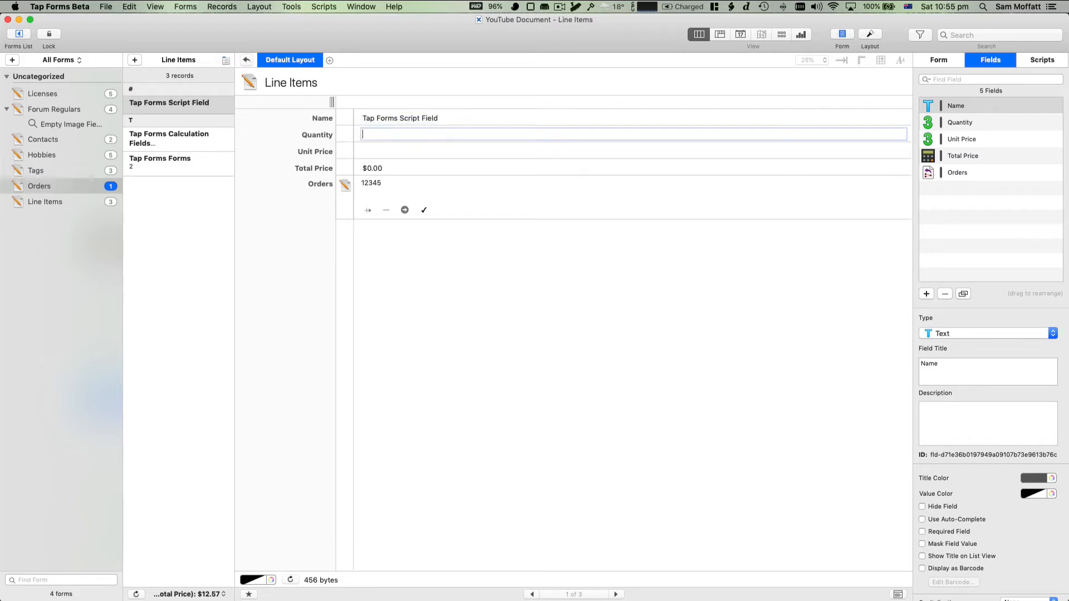
{"action": "key", "text": "Tab"}
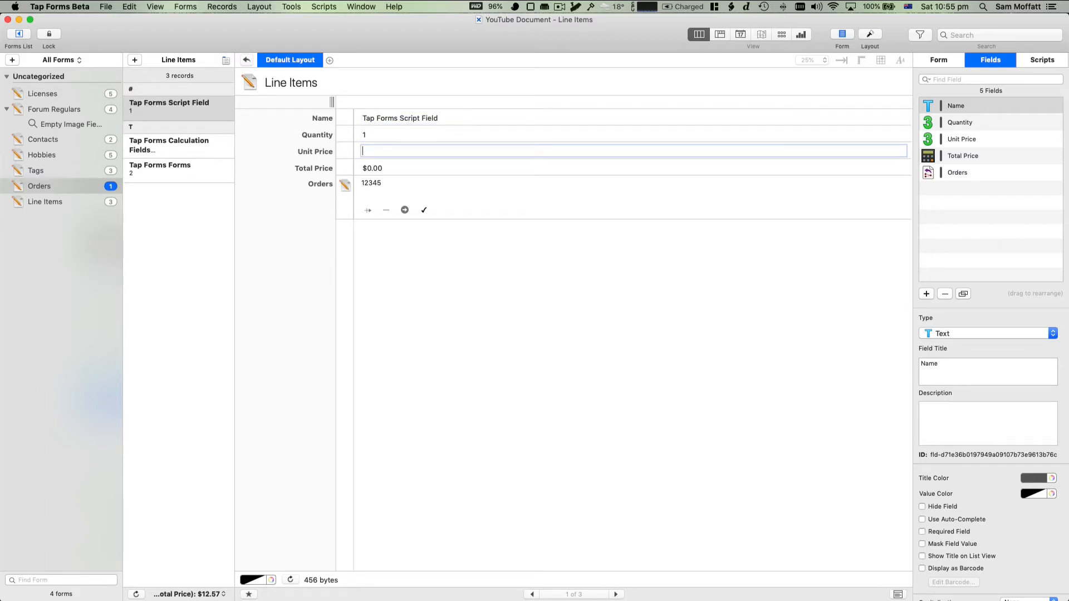
{"action": "type", "text": "12.34"}
{"action": "key", "text": "Return"}
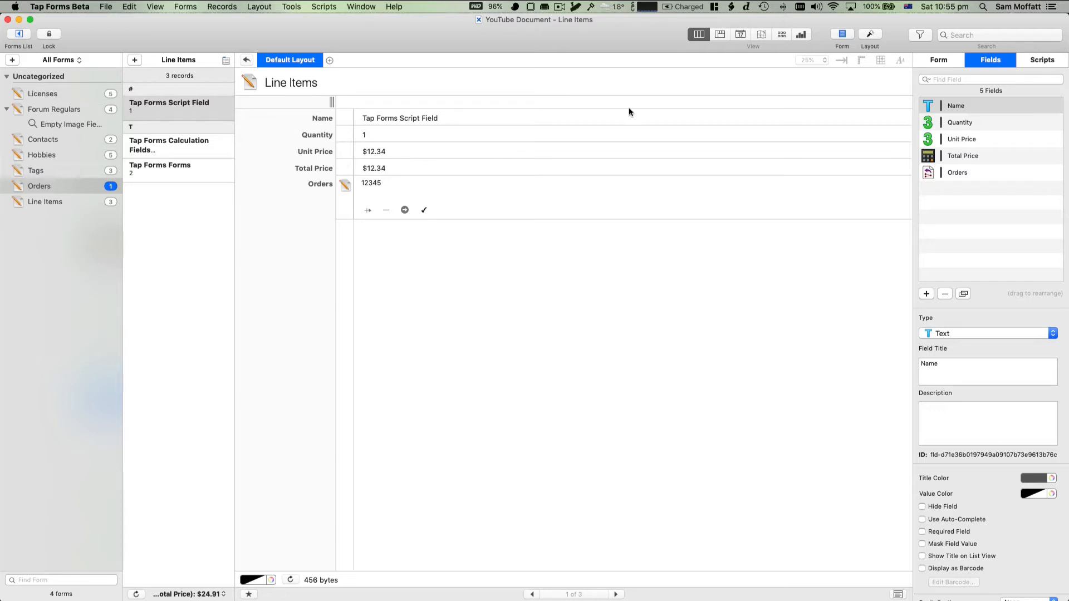
{"action": "left_click", "coordinate": [246, 59]}
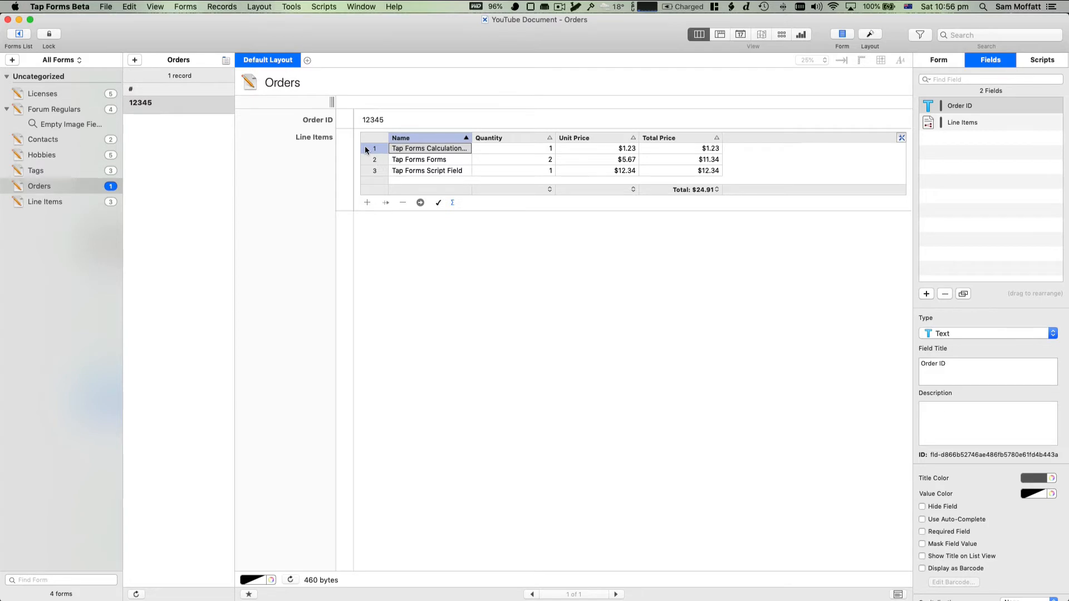
- Open the order's first line item and add a Number field titled Line Number to the Line Items form
{"action": "double_click", "coordinate": [368, 149]}
{"action": "left_click", "coordinate": [943, 107]}
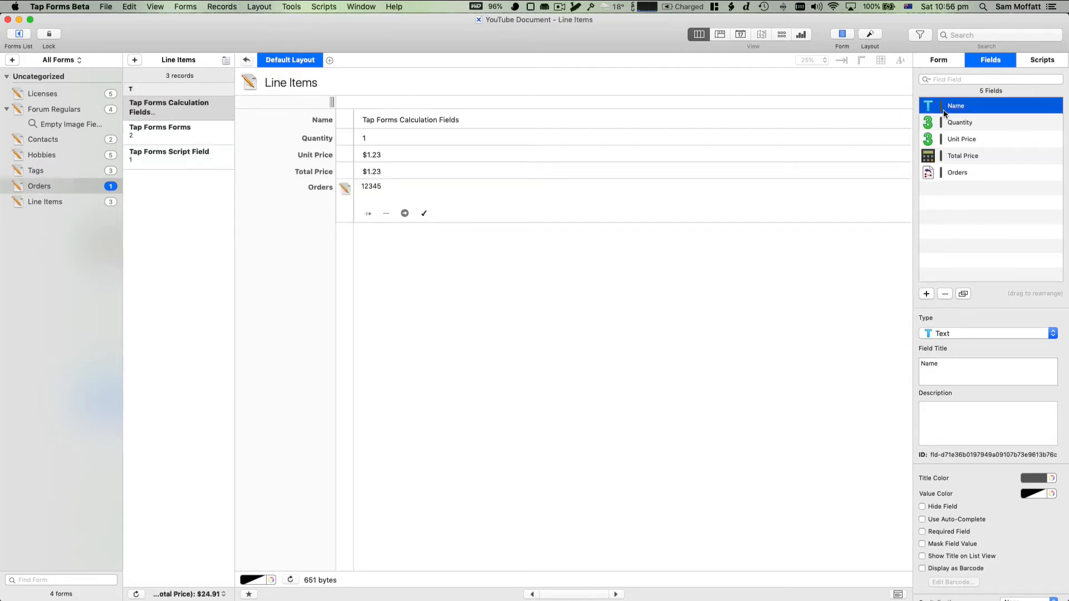
{"action": "left_click", "coordinate": [926, 294]}
{"action": "left_click", "coordinate": [956, 107]}
{"action": "left_click_drag", "start_coordinate": [955, 124], "coordinate": [942, 206]}
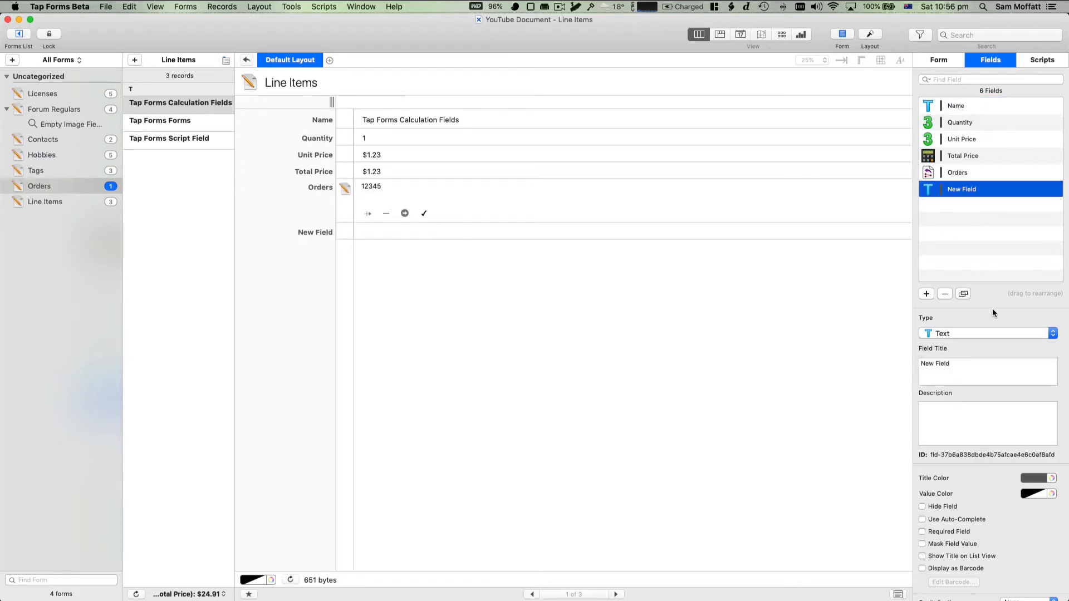
{"action": "left_click", "coordinate": [990, 333]}
{"action": "left_click", "coordinate": [982, 347]}
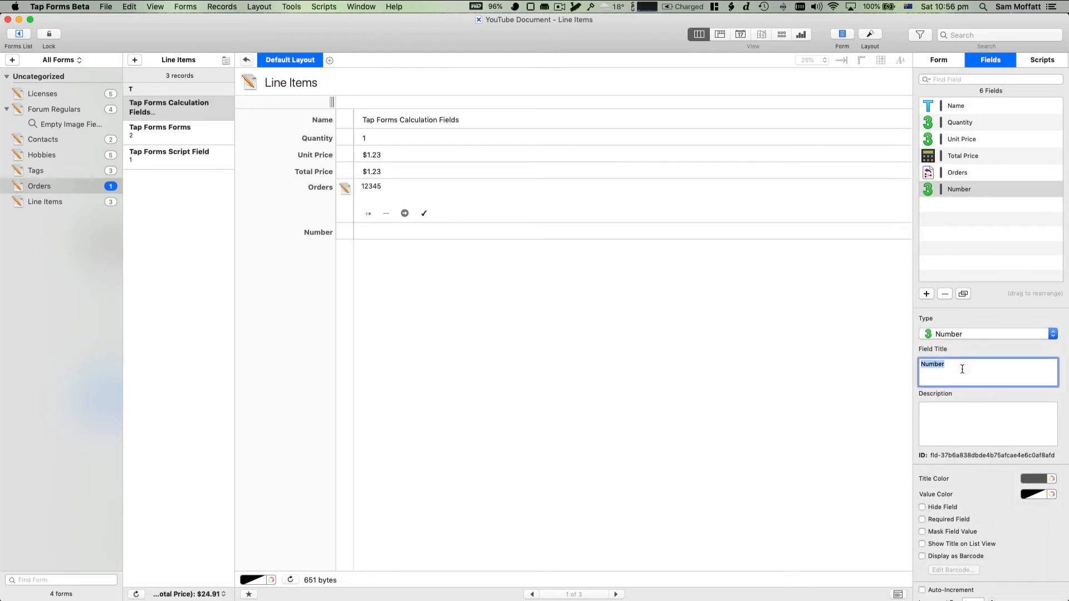
{"action": "type", "text": "Line Number\\"}
{"action": "key", "text": "BackSpace"}
{"action": "key", "text": "Return"}
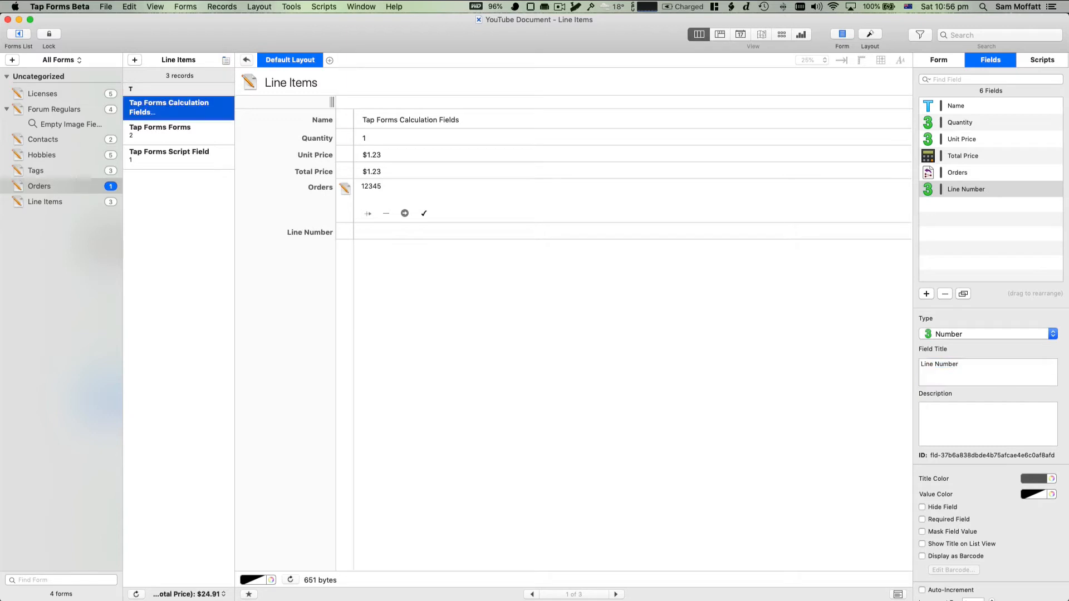
{"action": "left_click", "coordinate": [542, 405]}
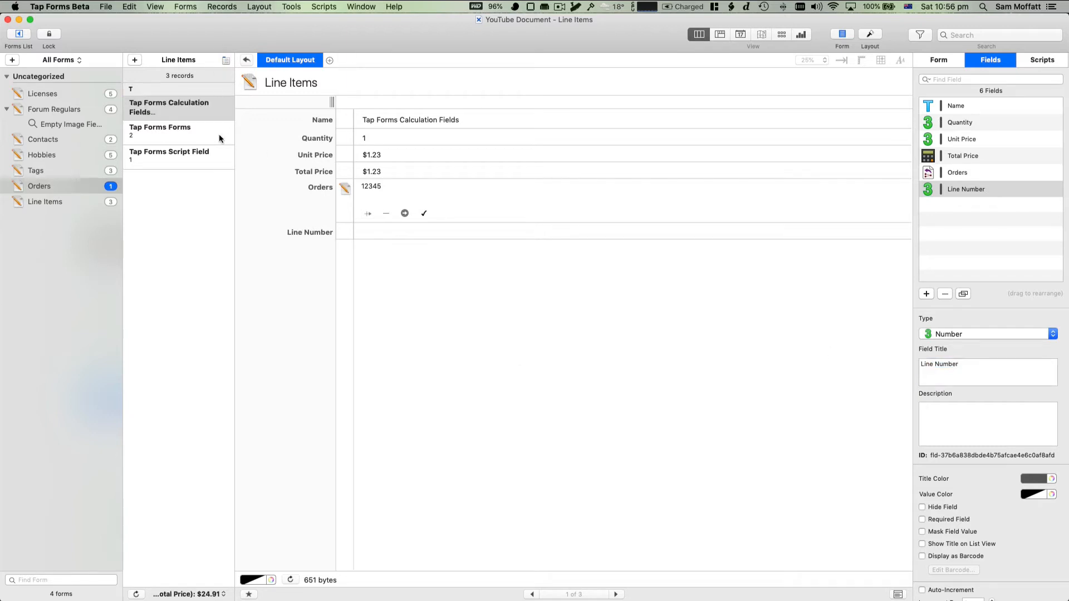
- Number the line items, giving Tap Forms Forms line number 1 and Tap Forms Script Field line number 3
{"action": "left_click", "coordinate": [172, 156]}
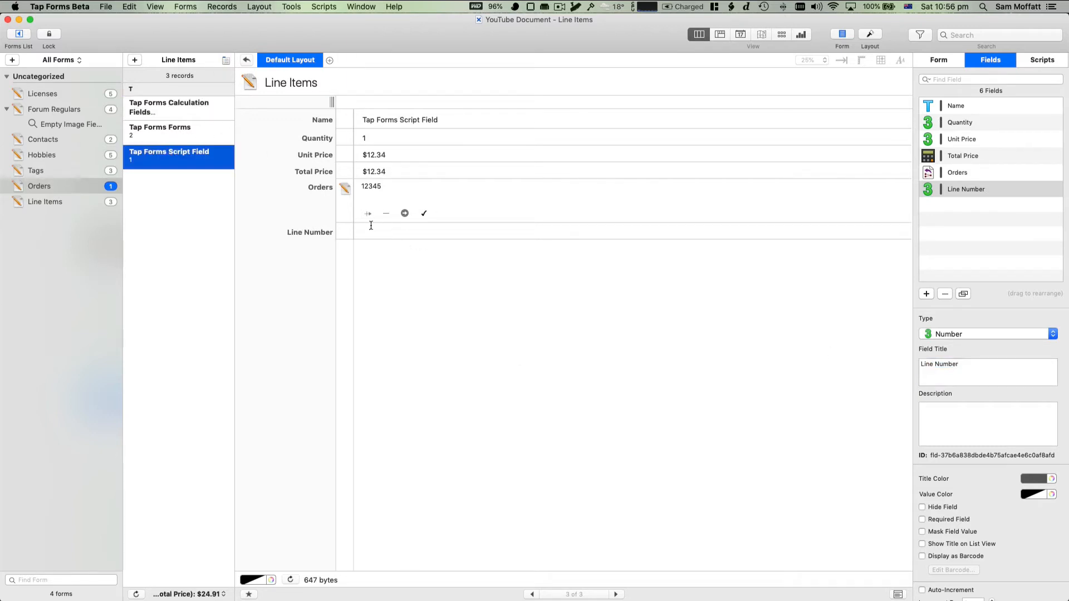
{"action": "left_click", "coordinate": [189, 129]}
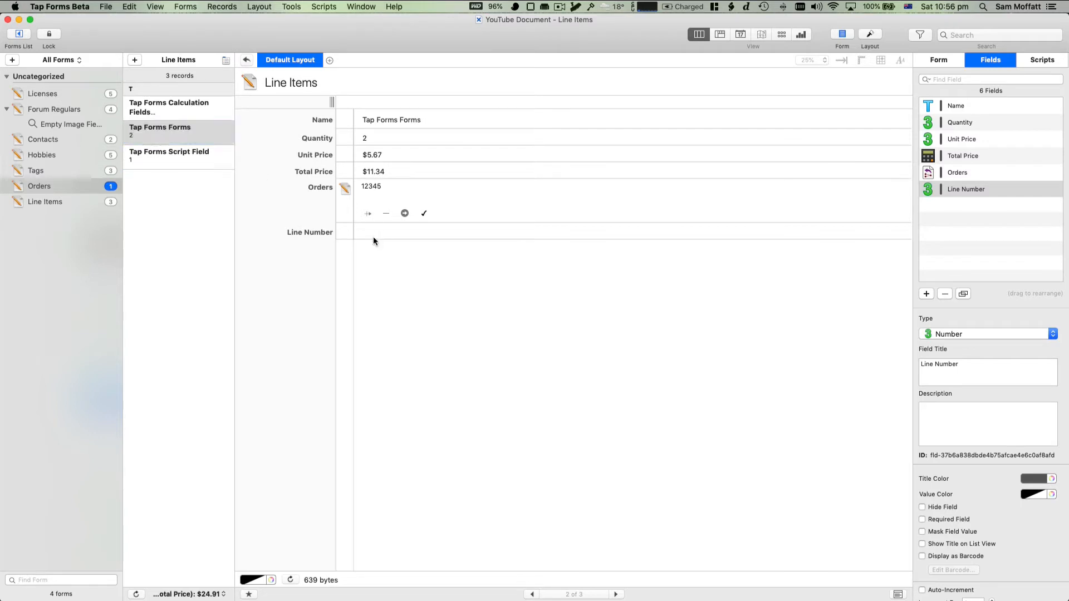
{"action": "left_click", "coordinate": [373, 236]}
{"action": "type", "text": "1"}
{"action": "left_click", "coordinate": [201, 113]}
{"action": "left_click", "coordinate": [363, 238]}
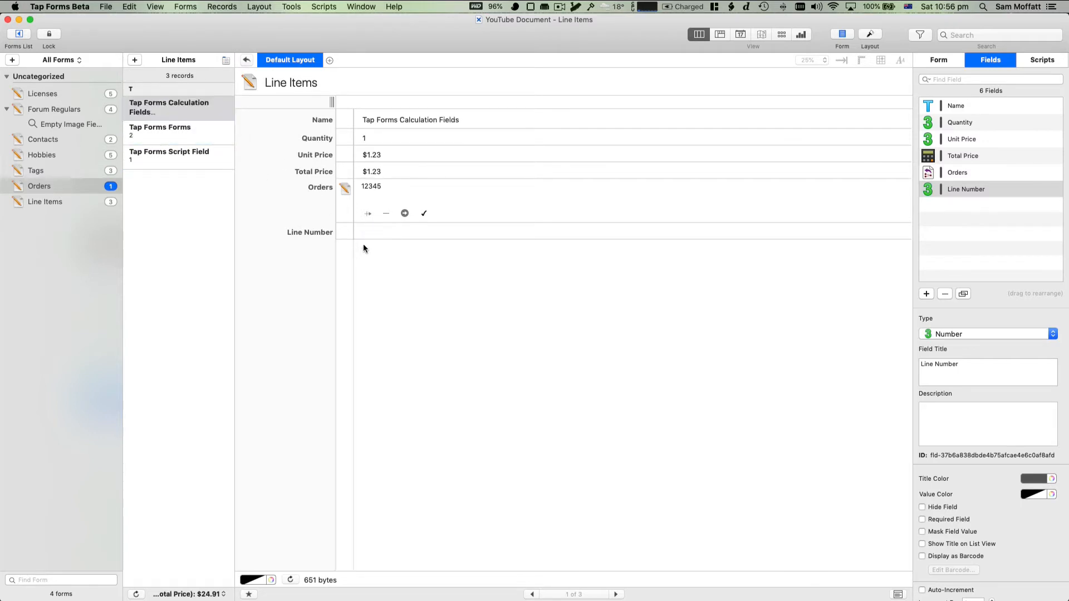
{"action": "left_click", "coordinate": [174, 164]}
{"action": "left_click", "coordinate": [390, 236]}
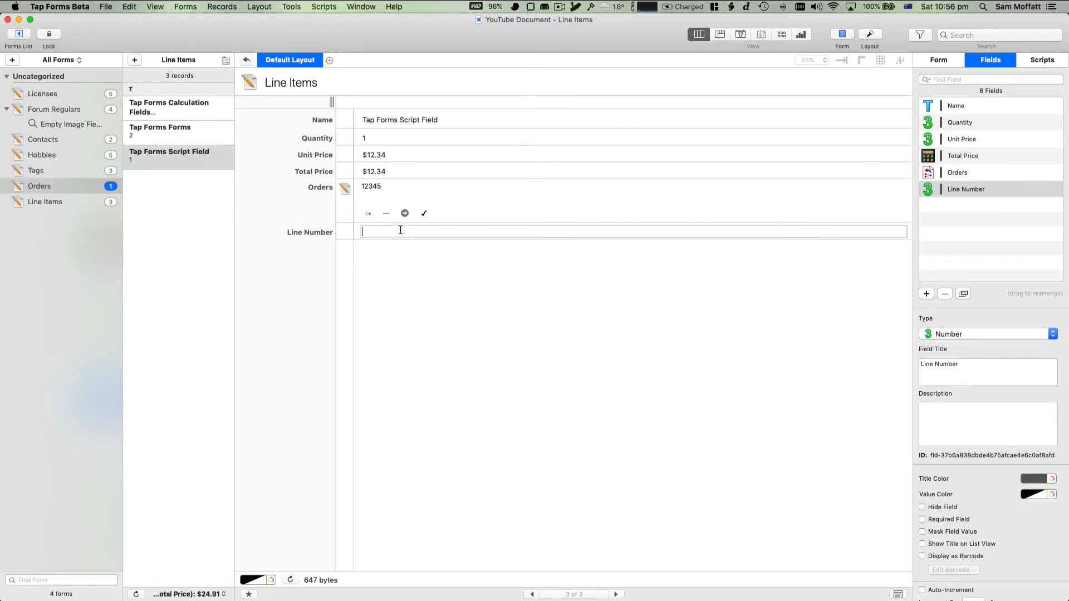
{"action": "type", "text": "3"}
{"action": "key", "text": "Return"}
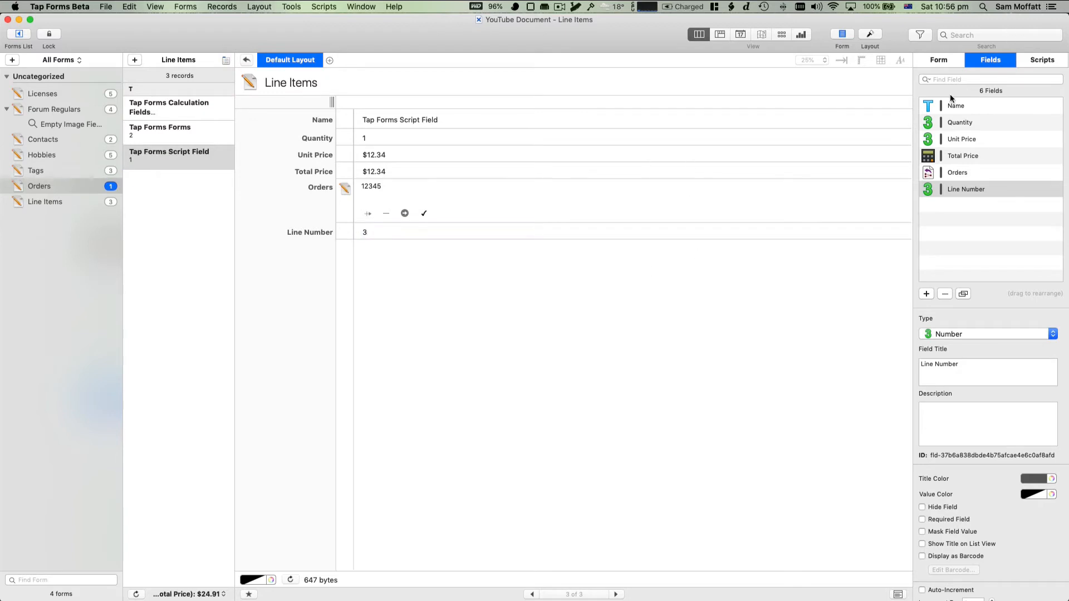
- Add a Date Created field to the Line Items form
{"action": "left_click", "coordinate": [956, 225]}
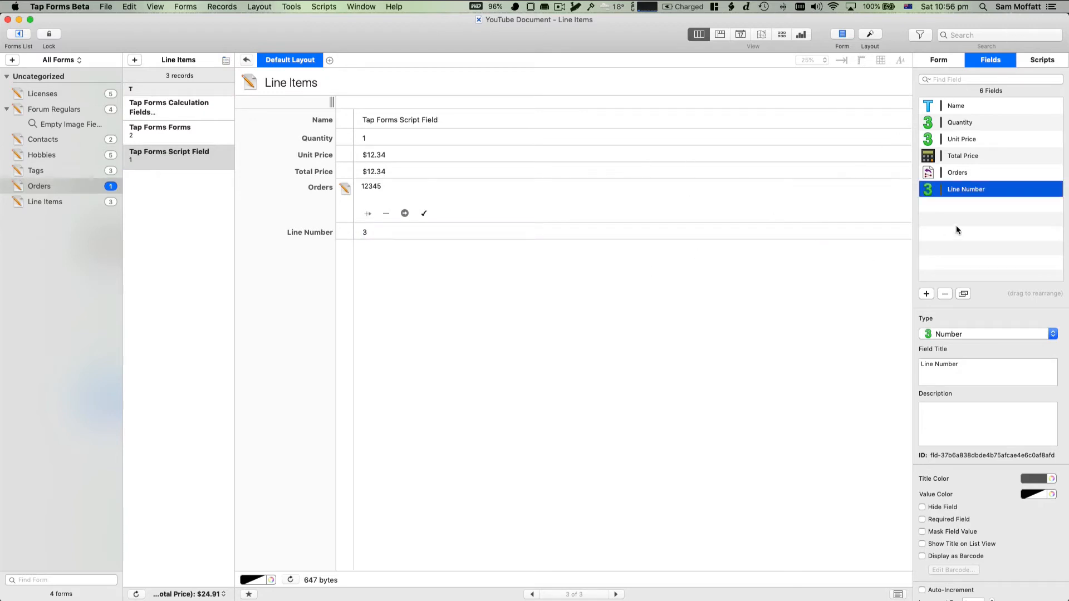
{"action": "left_click", "coordinate": [926, 294]}
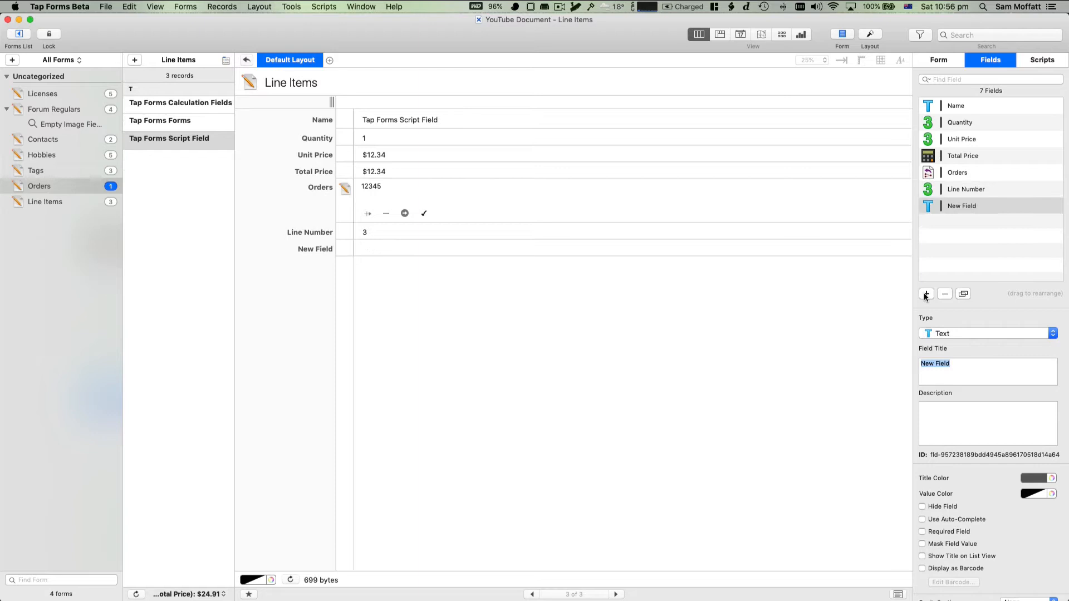
{"action": "left_click", "coordinate": [954, 332]}
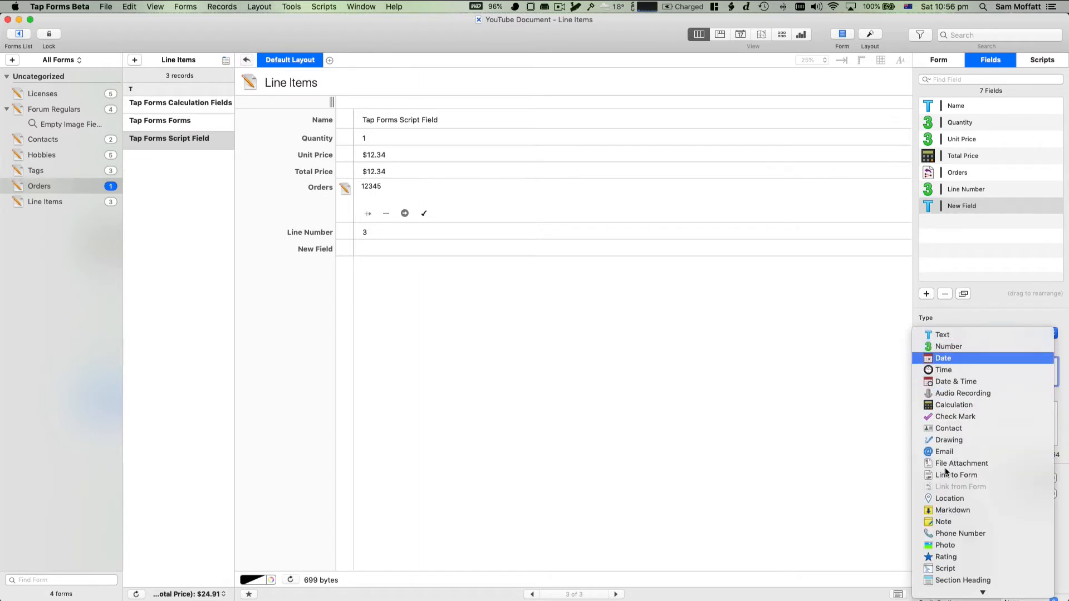
{"action": "scroll", "coordinate": [946, 466], "scroll_direction": "down", "scroll_amount": 5}
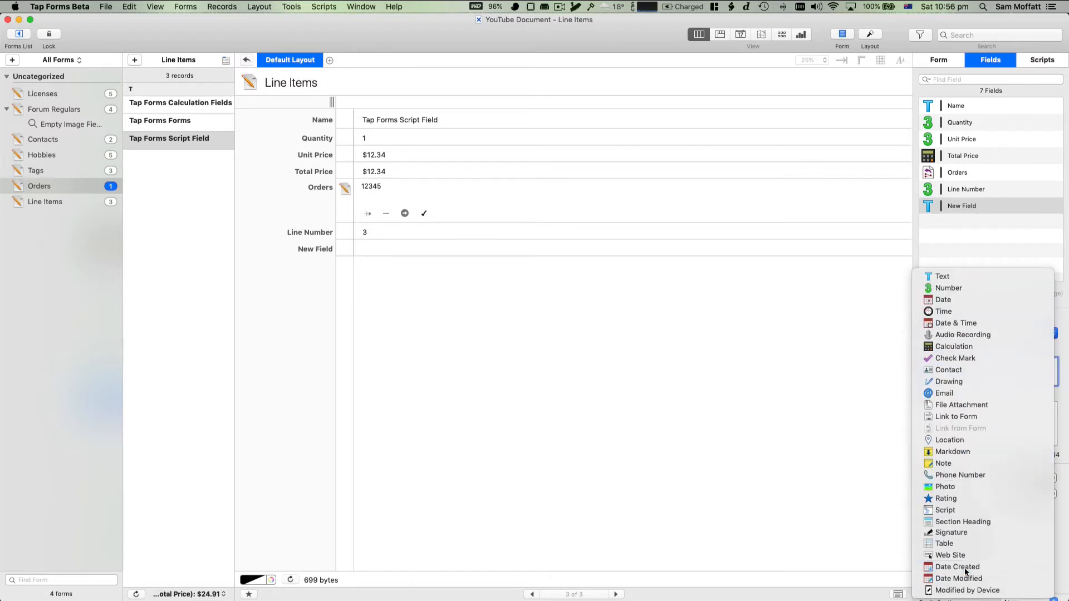
{"action": "left_click", "coordinate": [946, 566]}
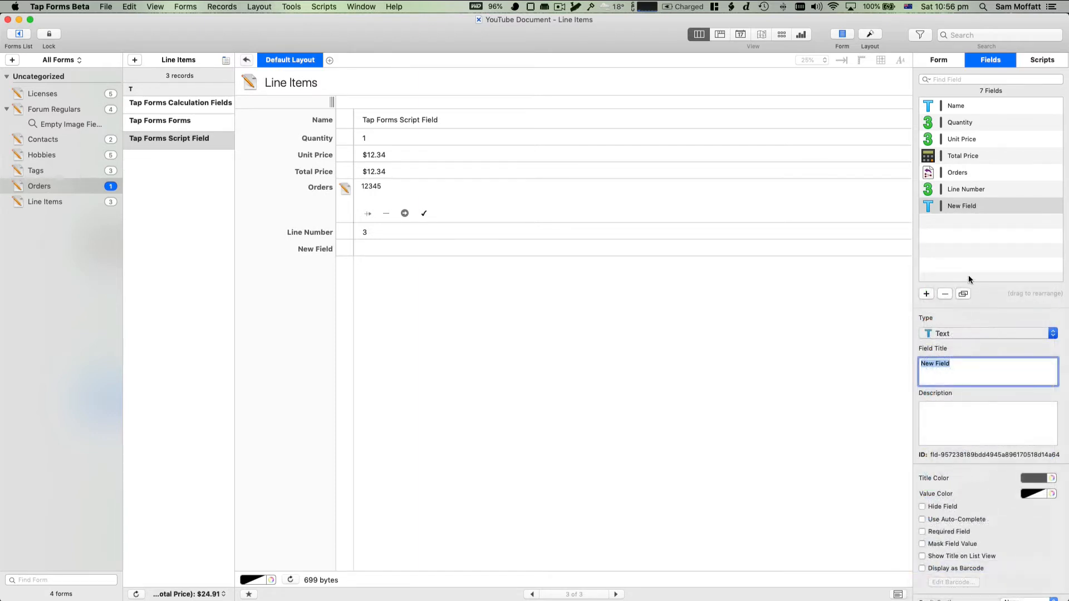
- Set the first sort field of the Line Items form to Date Created
{"action": "left_click", "coordinate": [931, 56]}
{"action": "left_click", "coordinate": [957, 183]}
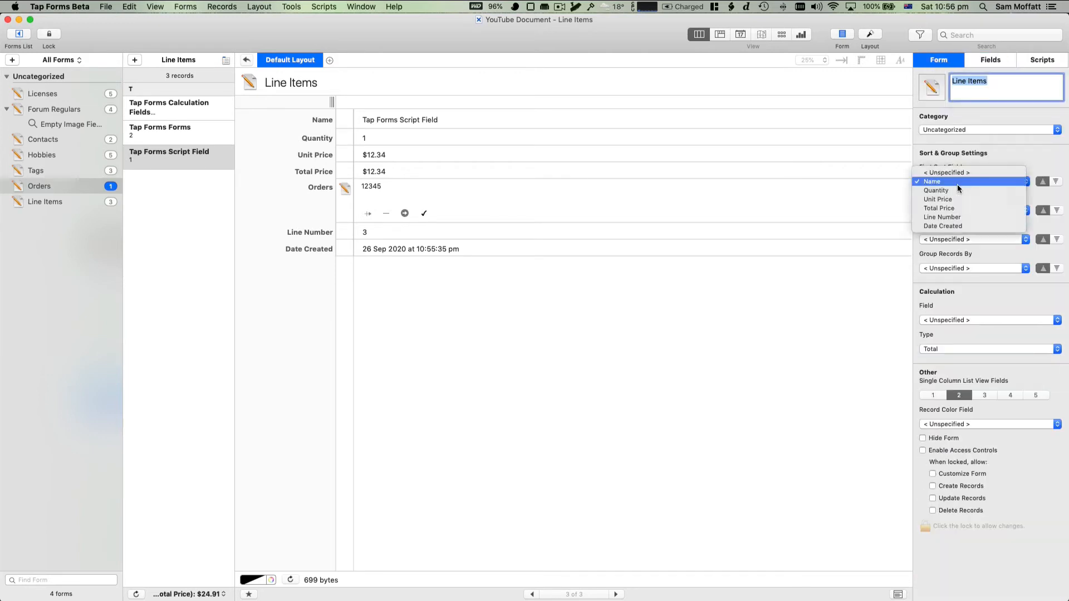
{"action": "left_click", "coordinate": [959, 226]}
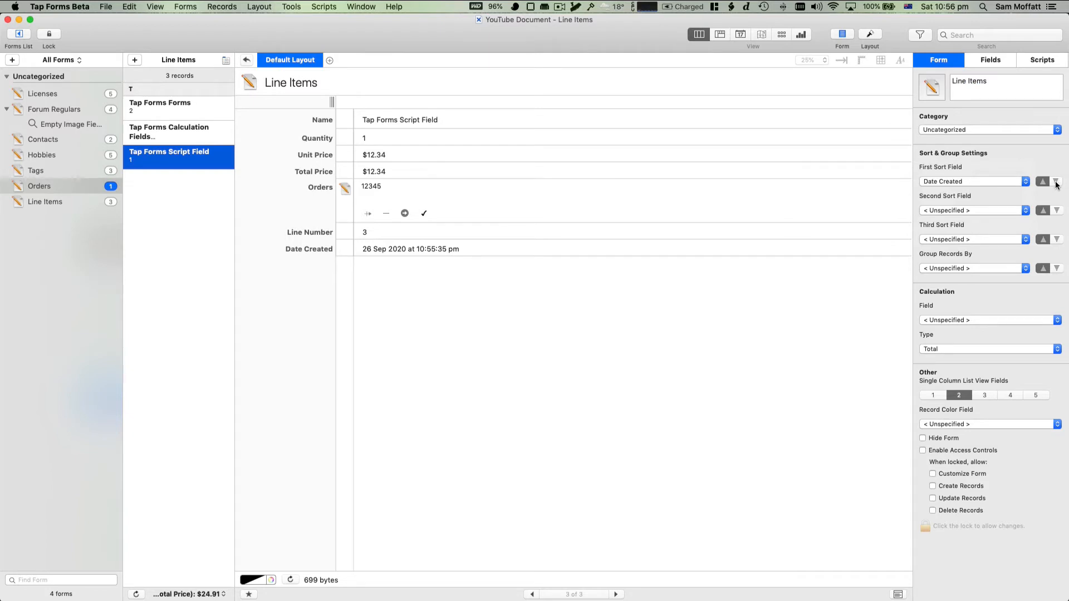
{"action": "left_click", "coordinate": [451, 506]}
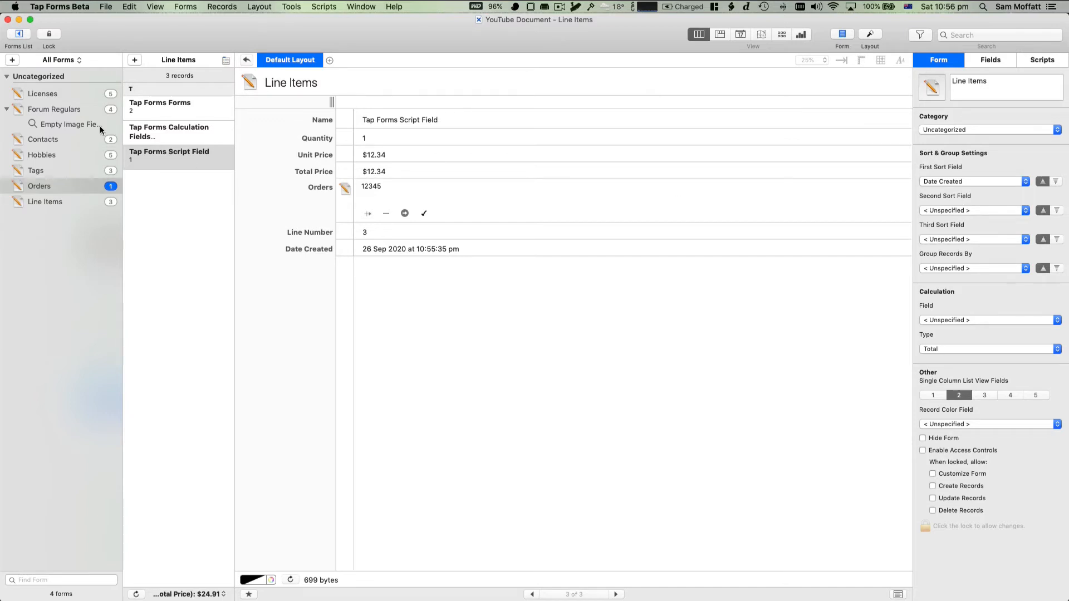
- Go through the three line item records and compare their line numbers and creation dates
{"action": "left_click", "coordinate": [167, 131]}
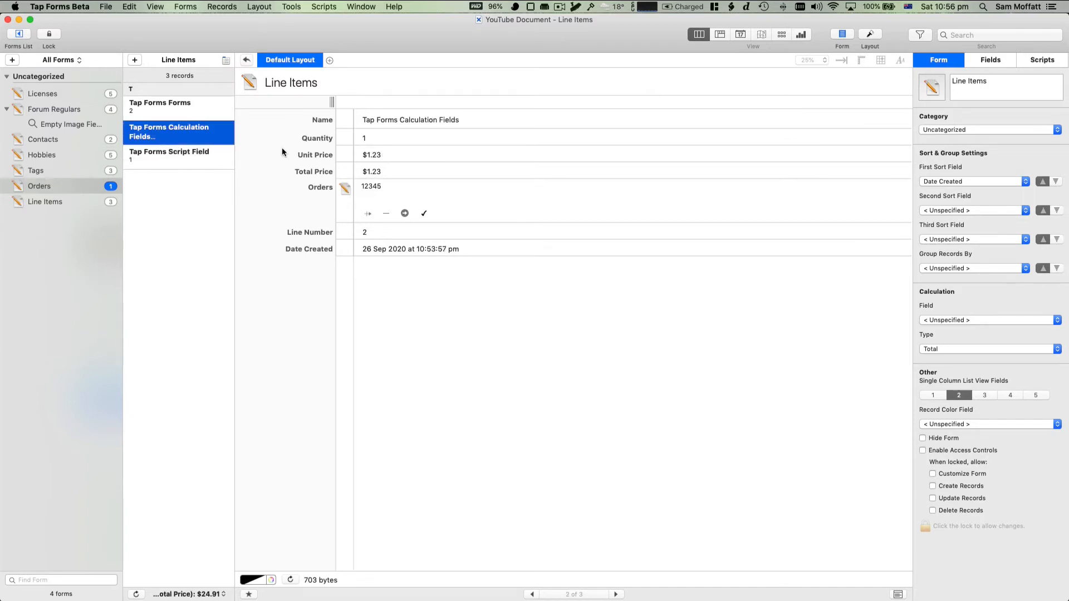
{"action": "left_click", "coordinate": [196, 153]}
{"action": "left_click", "coordinate": [181, 113]}
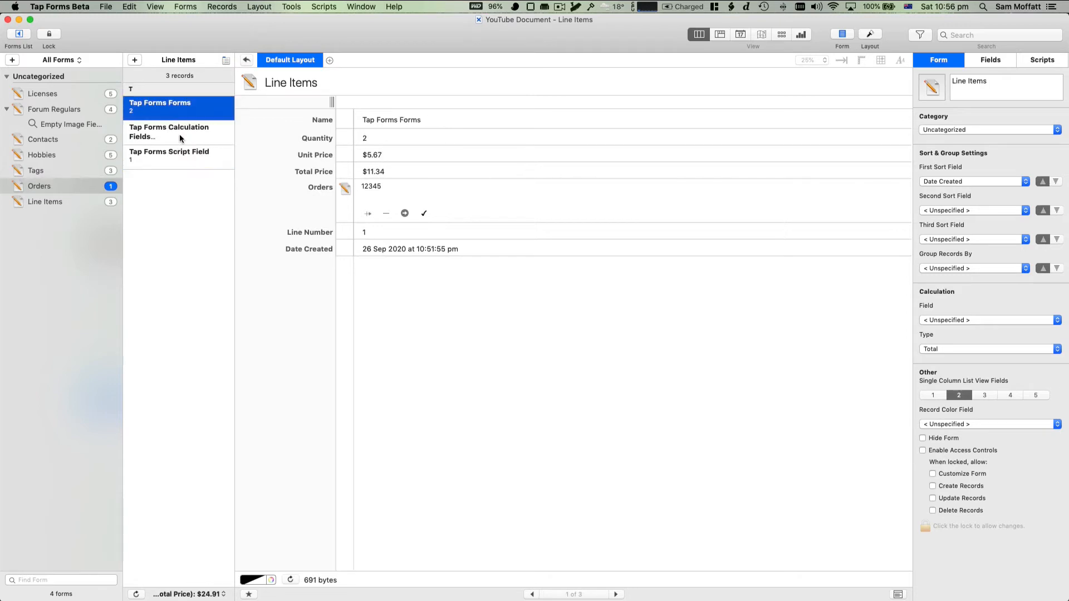
{"action": "left_click", "coordinate": [182, 134]}
{"action": "left_click", "coordinate": [182, 157]}
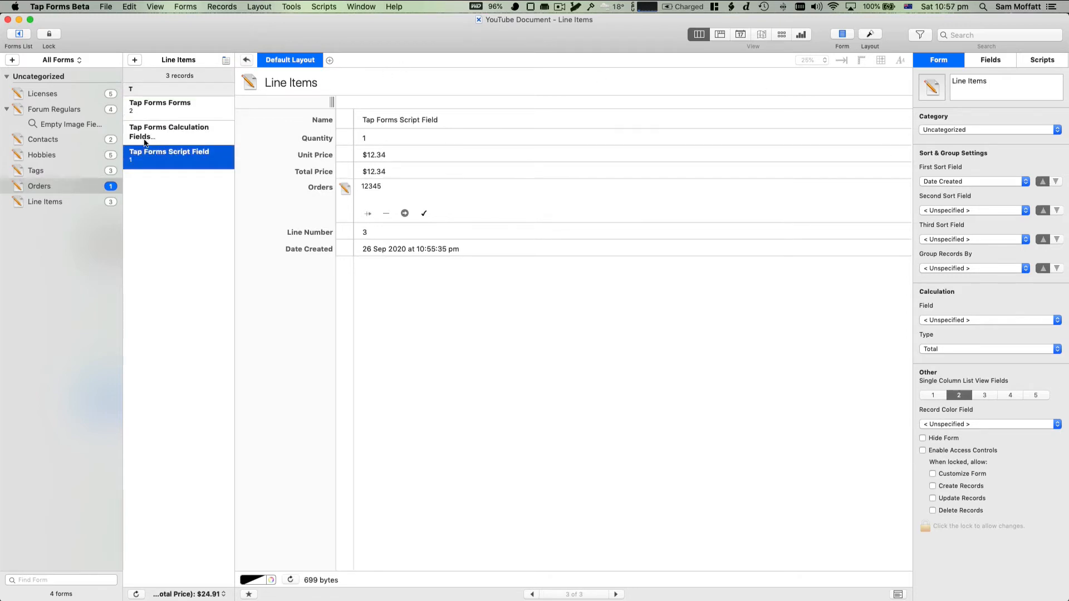
- Return to the order and show the Line Number column after Total Price in its Line Items table, leaving Date Created hidden
{"action": "left_click", "coordinate": [245, 60]}
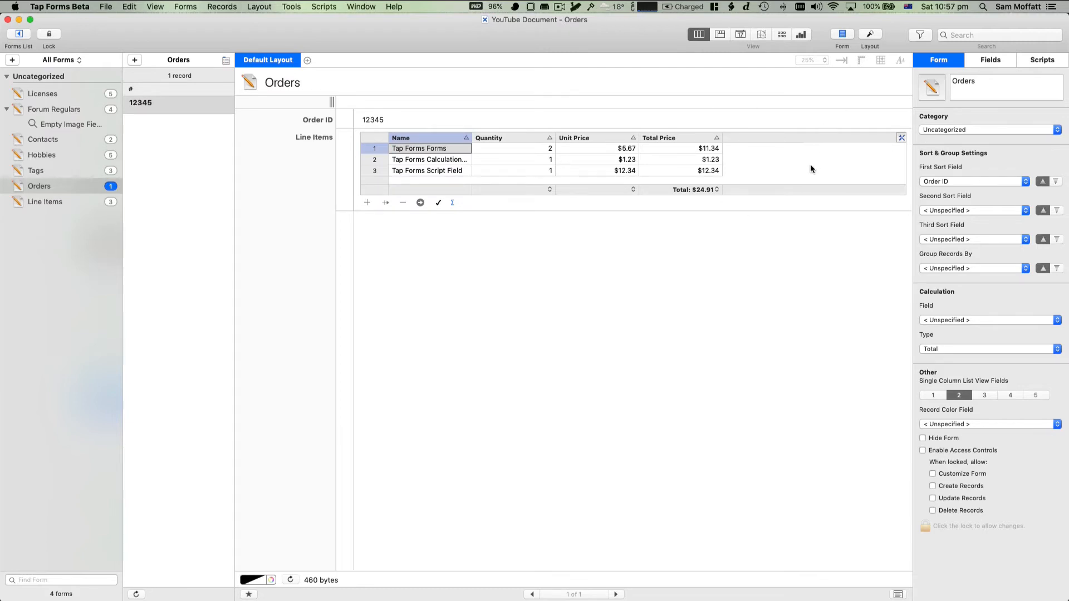
{"action": "left_click", "coordinate": [898, 137]}
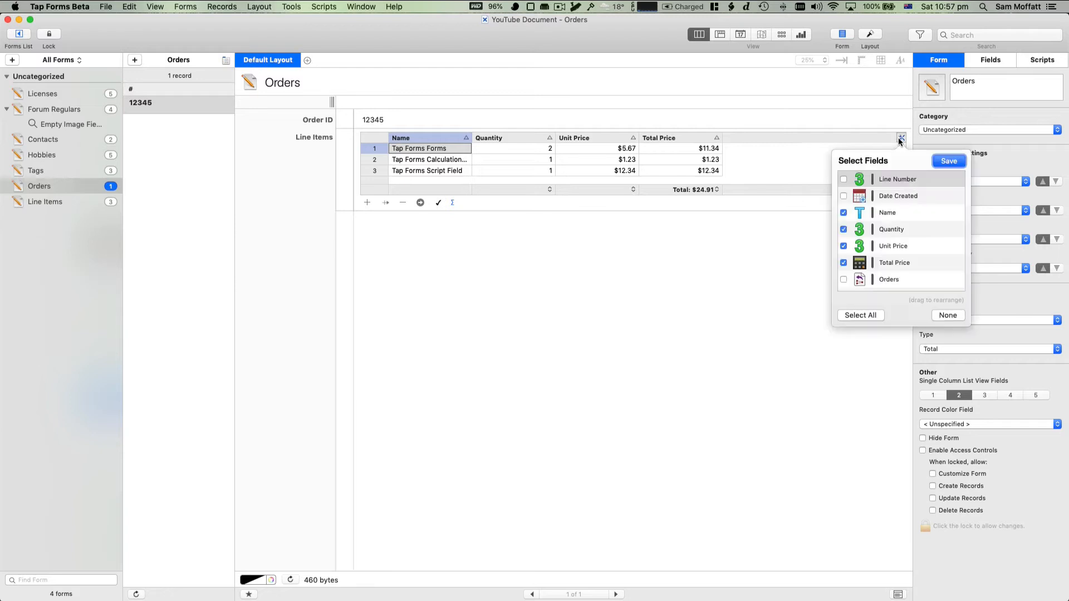
{"action": "left_click", "coordinate": [894, 180]}
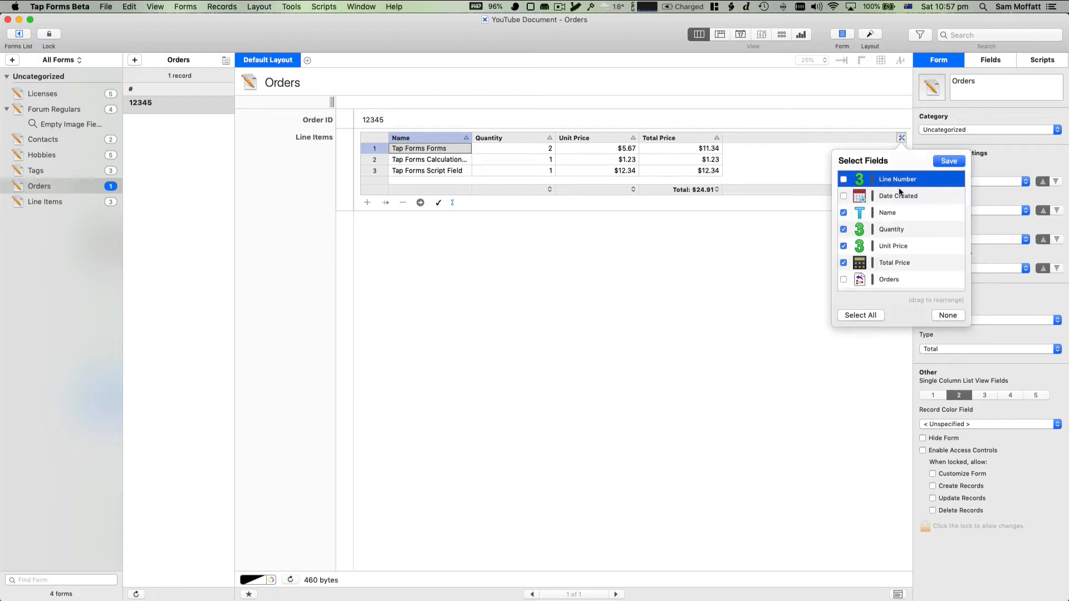
{"action": "left_click", "coordinate": [894, 193], "text": "shift"}
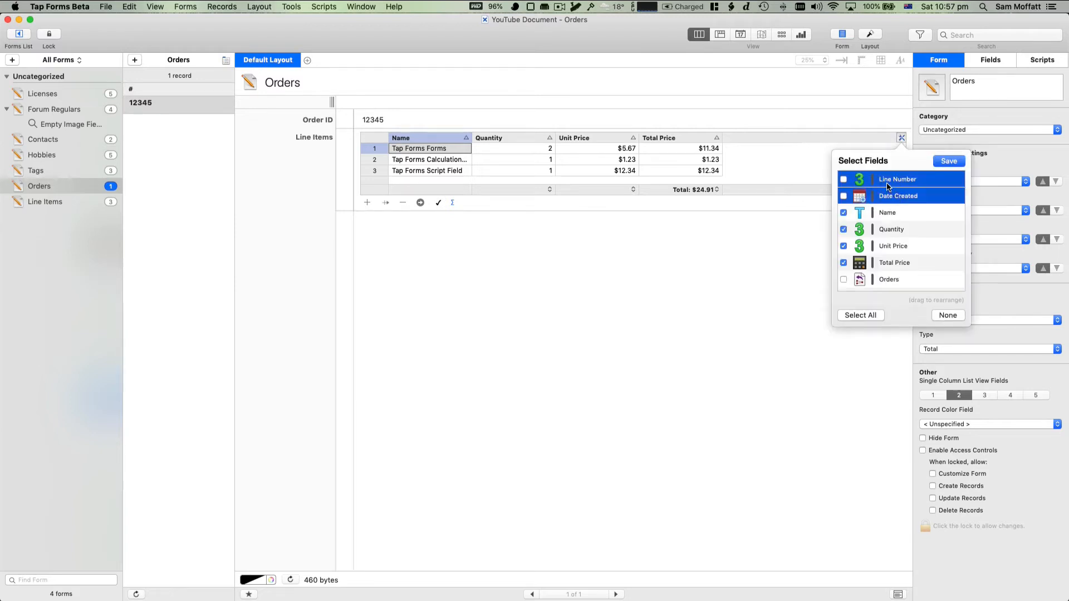
{"action": "left_click_drag", "start_coordinate": [890, 188], "coordinate": [898, 270]}
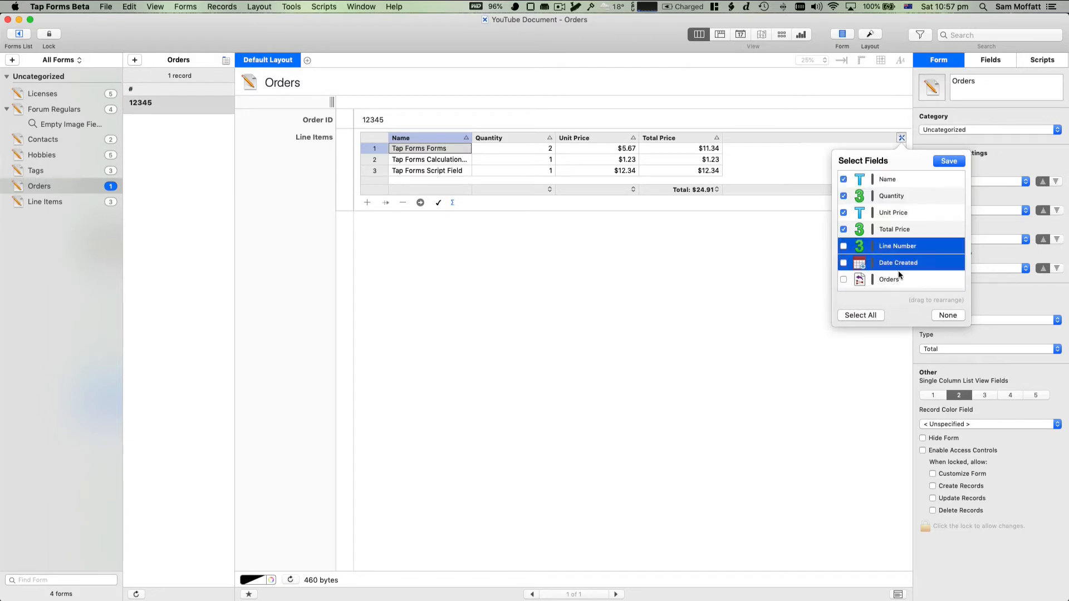
{"action": "left_click", "coordinate": [849, 251]}
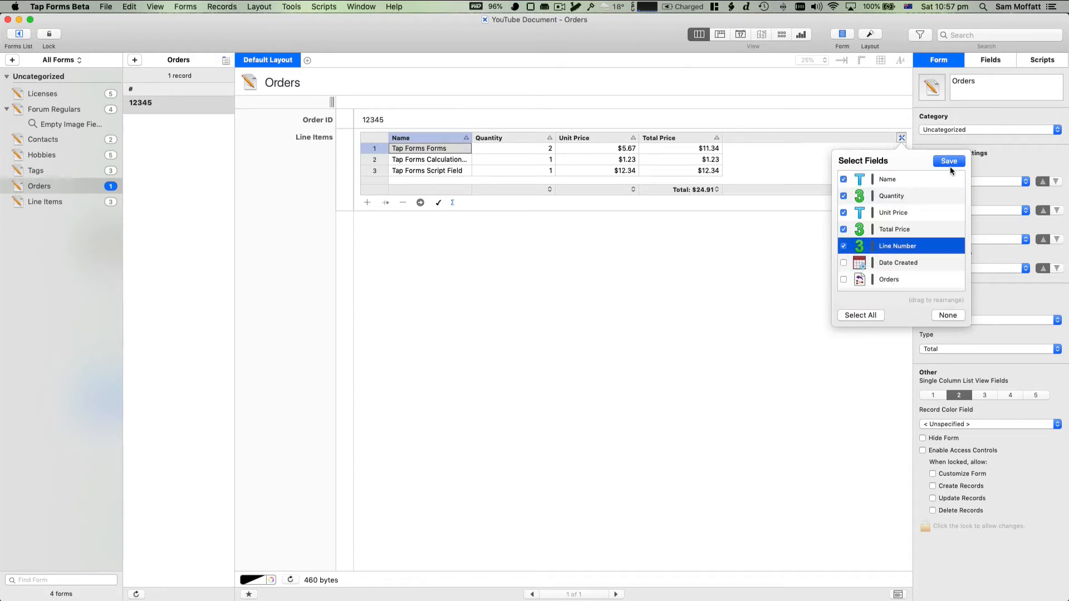
{"action": "left_click", "coordinate": [949, 162]}
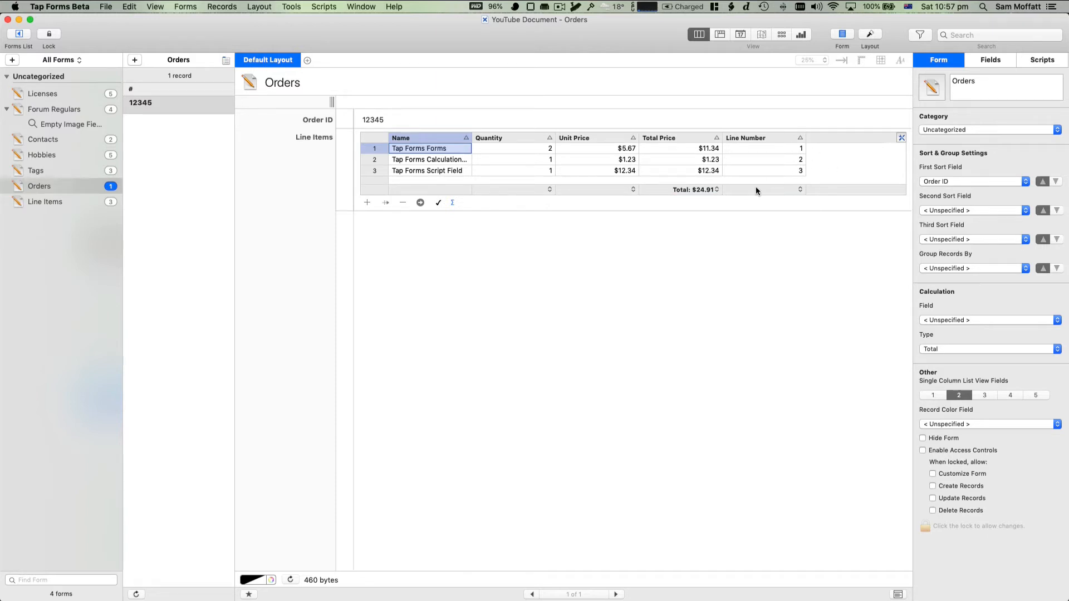
- Sort the order's Line Items table by Line Number in ascending order
{"action": "left_click", "coordinate": [804, 139]}
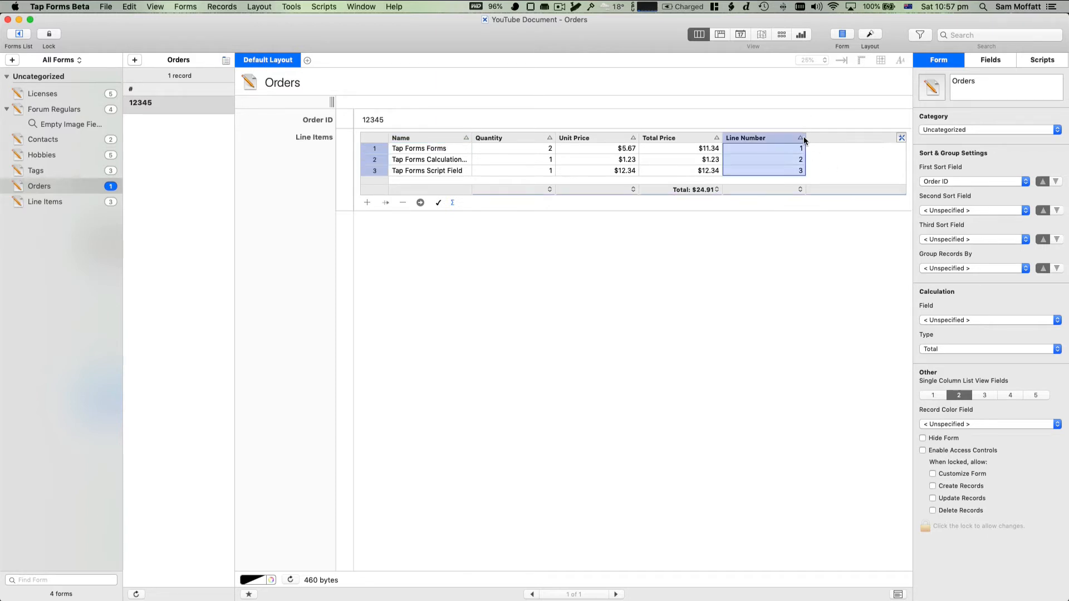
{"action": "left_click", "coordinate": [804, 139]}
{"action": "left_click", "coordinate": [813, 149]}
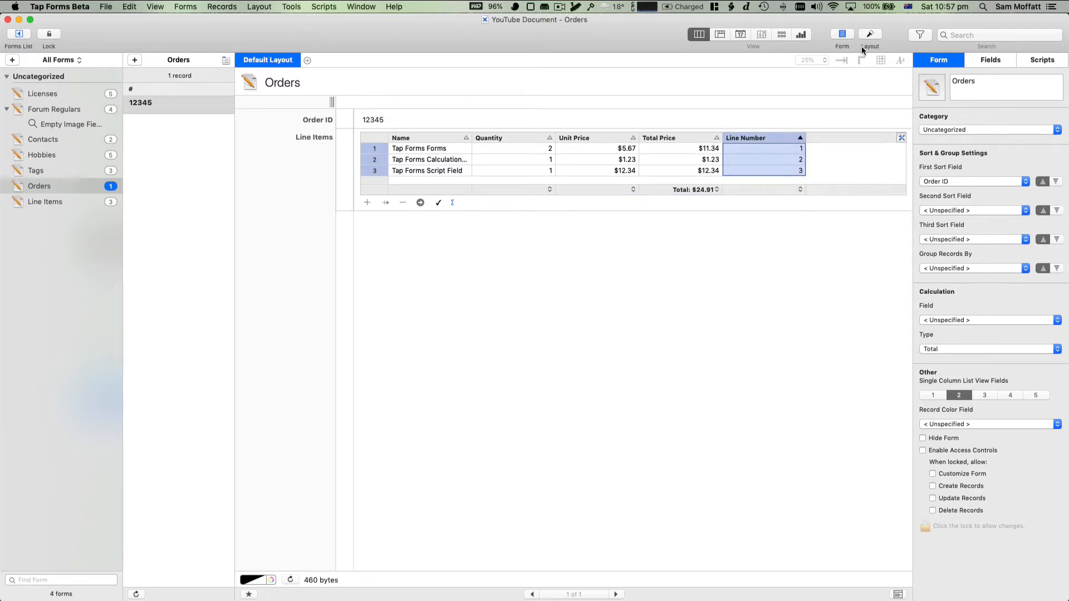
- Open the order's first line item and add a new blank record to the Line Items list
{"action": "left_click", "coordinate": [368, 172]}
{"action": "left_click", "coordinate": [372, 148]}
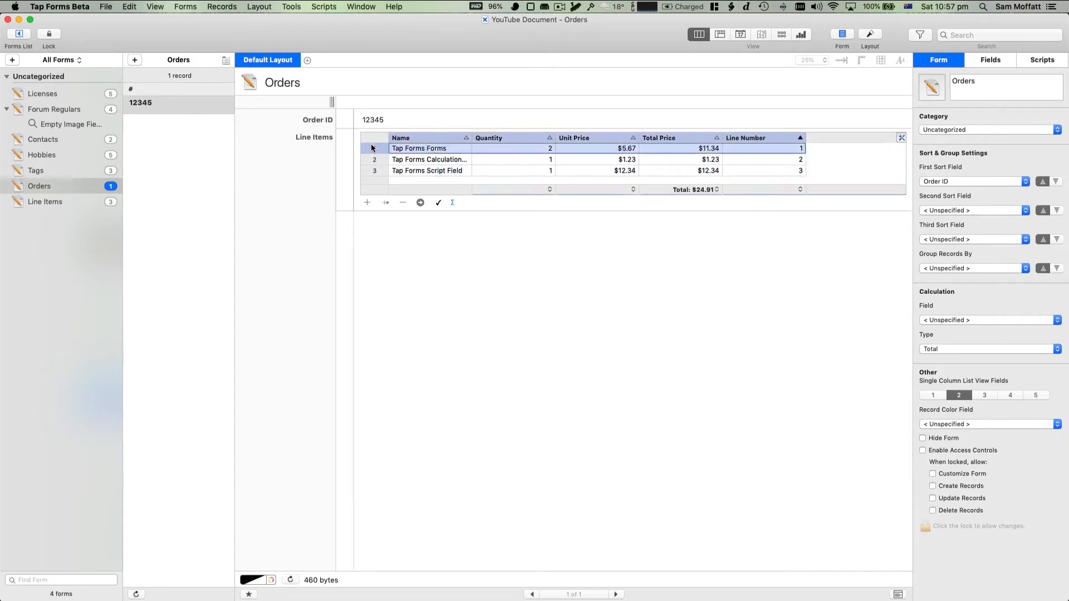
{"action": "double_click", "coordinate": [371, 148]}
{"action": "left_click", "coordinate": [136, 59]}
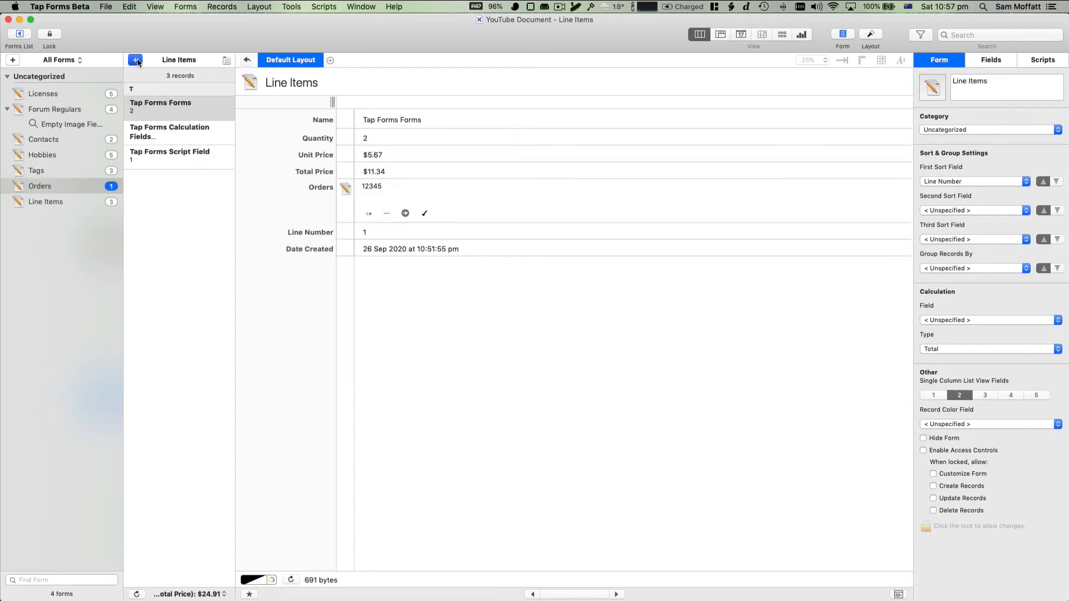
{"action": "left_click", "coordinate": [372, 118]}
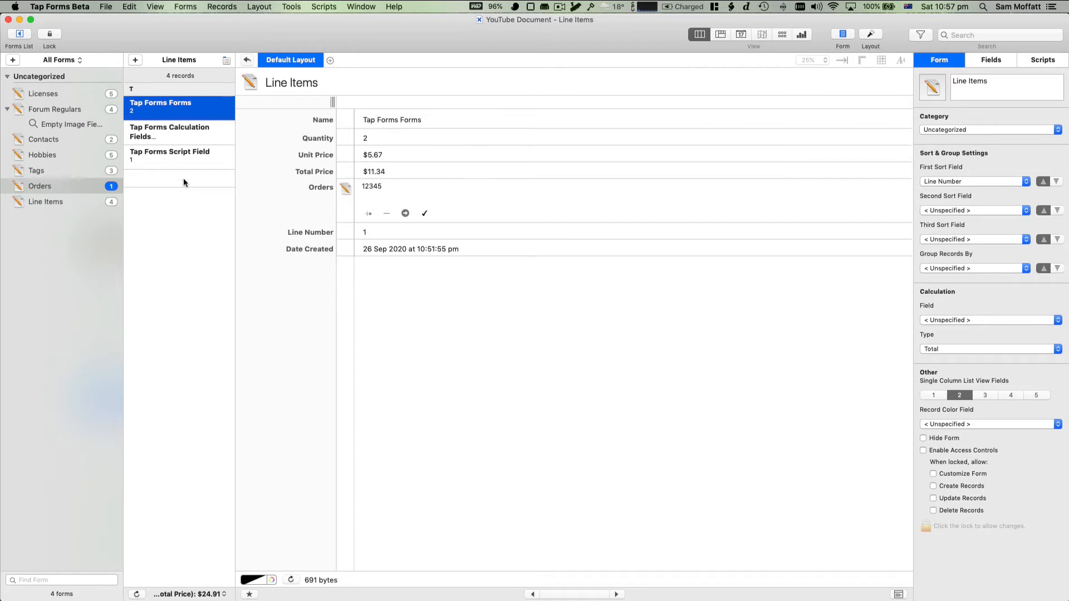
- Renumber the line items: Tap Forms Forms 2, Tap Forms Calculation Fields 3, Tap Forms Script Field 4 and the blank record 1
{"action": "left_click", "coordinate": [372, 233]}
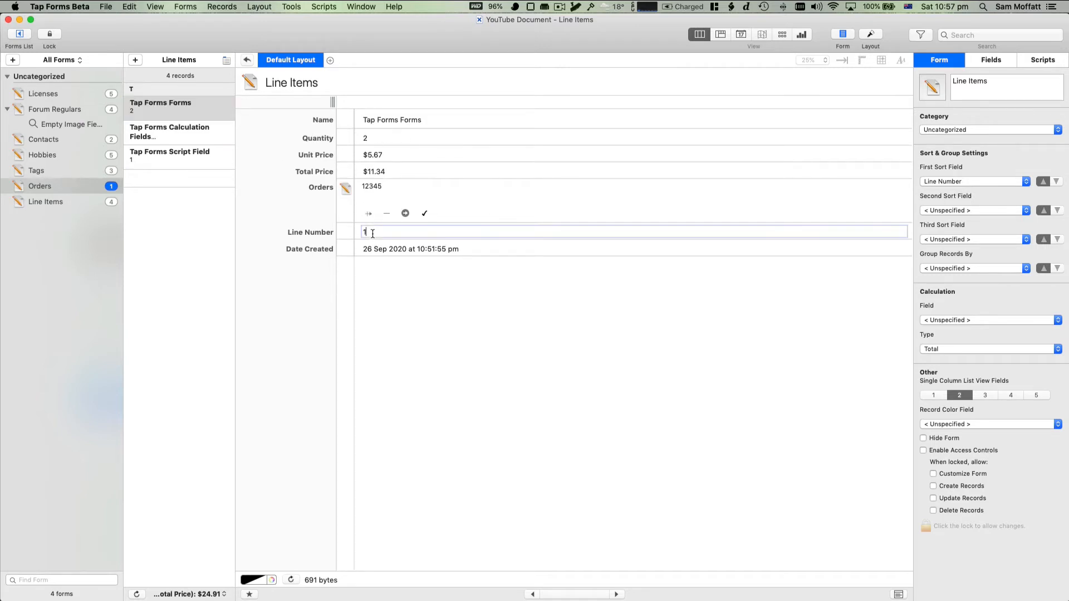
{"action": "key", "text": "BackSpace"}
{"action": "type", "text": "2"}
{"action": "key", "text": "Return"}
{"action": "left_click", "coordinate": [177, 135]}
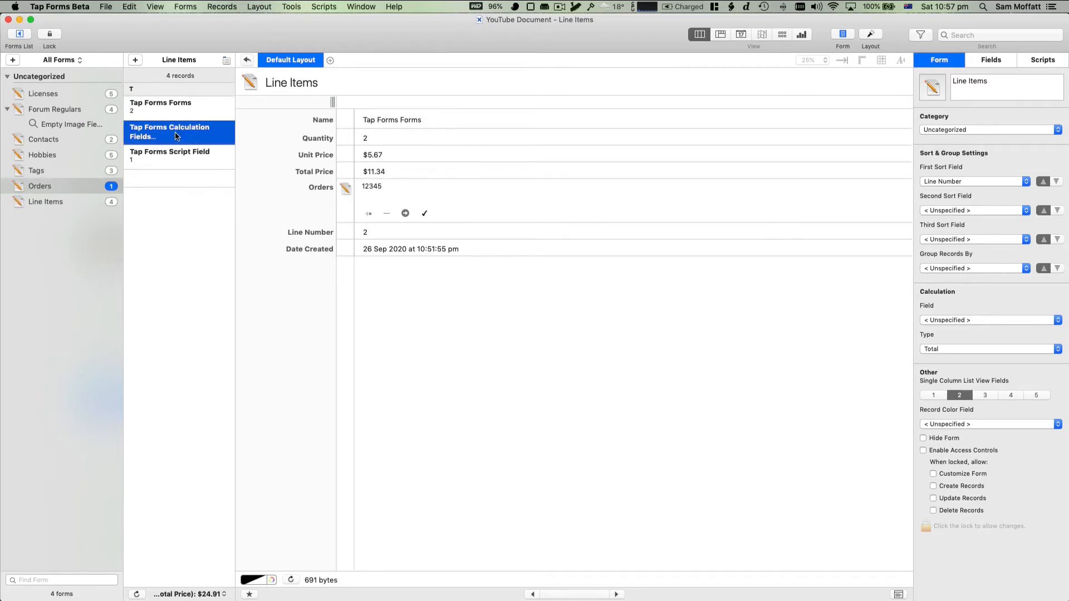
{"action": "left_click", "coordinate": [367, 232]}
{"action": "key", "text": "BackSpace"}
{"action": "type", "text": "3"}
{"action": "left_click", "coordinate": [174, 159]}
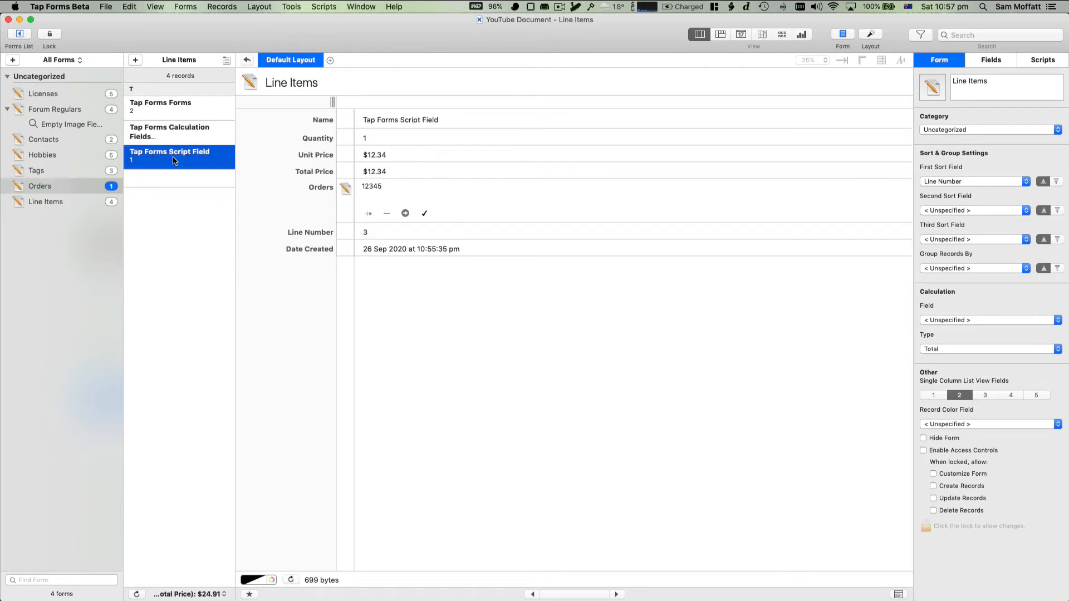
{"action": "left_click_drag", "start_coordinate": [391, 232], "coordinate": [221, 232]}
{"action": "type", "text": "4"}
{"action": "key", "text": "Return"}
{"action": "left_click", "coordinate": [149, 185]}
{"action": "left_click", "coordinate": [400, 228]}
{"action": "type", "text": "1"}
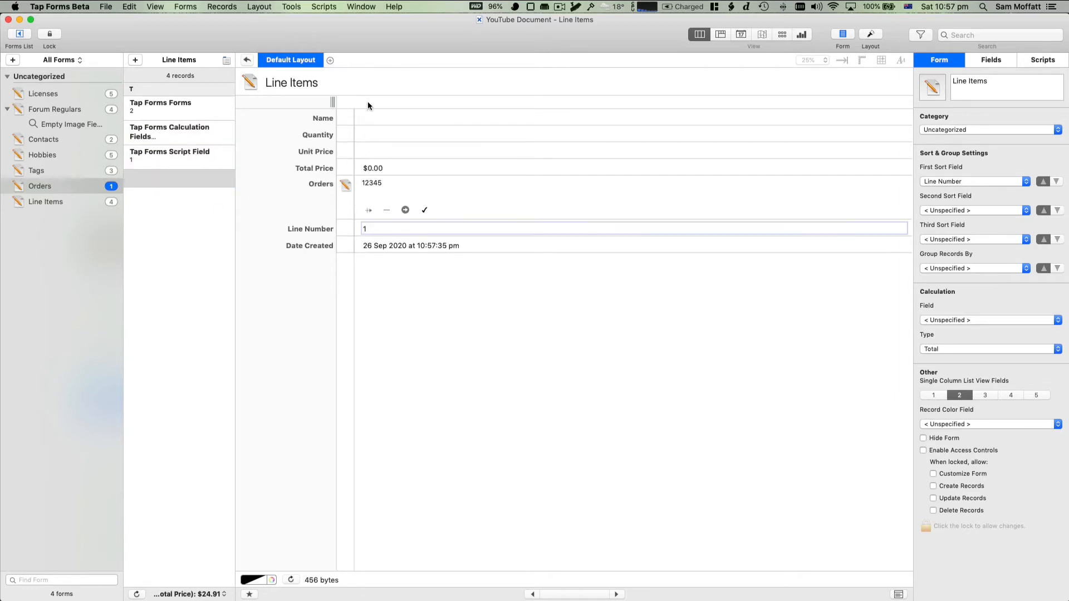
- Name the blank line item Link to Form Fields with quantity 2 and unit price 0.12, and return to the order
{"action": "left_click", "coordinate": [384, 116]}
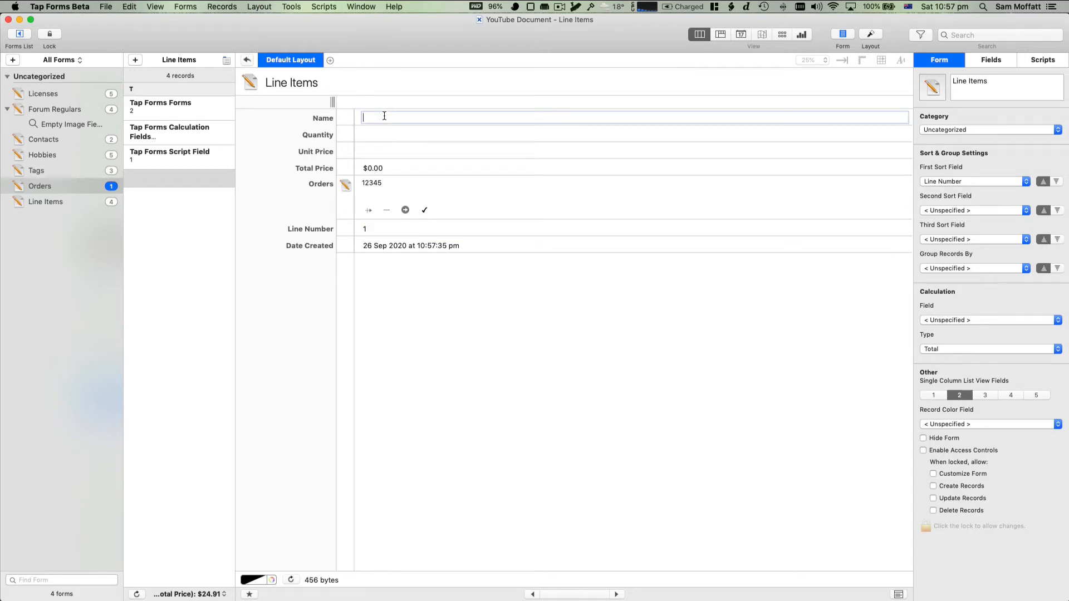
{"action": "type", "text": "Tap"}
{"action": "key", "text": "BackSpace"}
{"action": "key", "text": "BackSpace"}
{"action": "key", "text": "BackSpace"}
{"action": "type", "text": "Link to Form Fields"}
{"action": "key", "text": "Tab"}
{"action": "type", "text": "2"}
{"action": "key", "text": "Tab"}
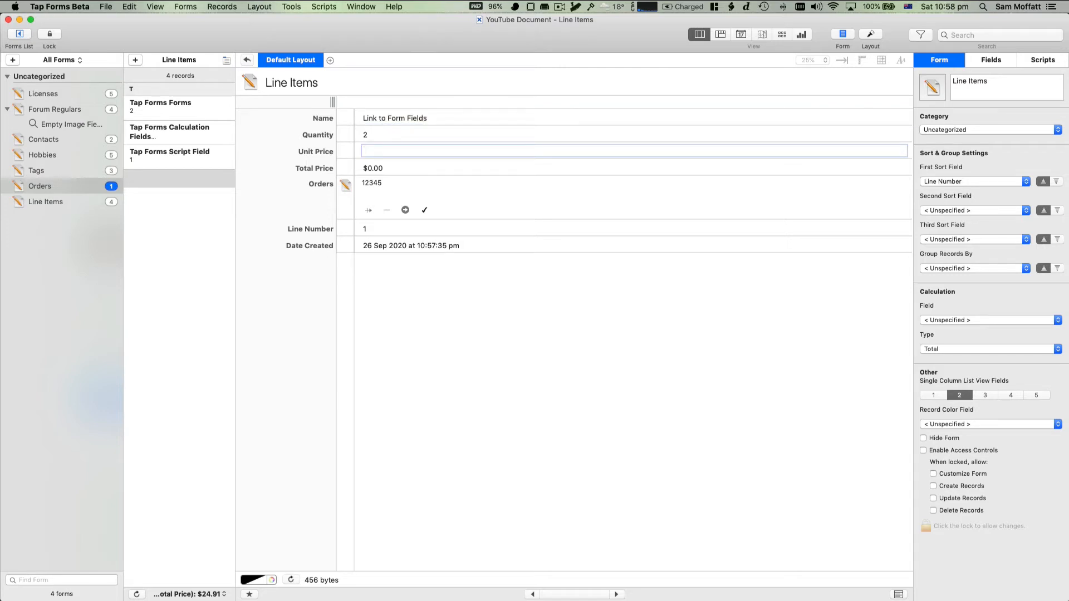
{"action": "type", "text": "0.12"}
{"action": "key", "text": "Return"}
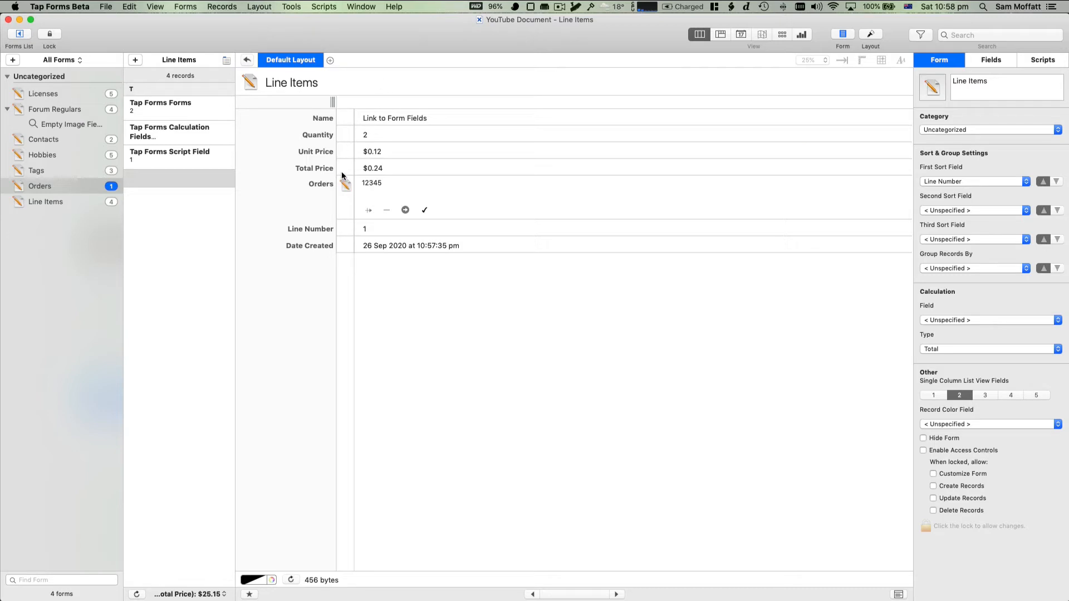
{"action": "left_click", "coordinate": [247, 60]}
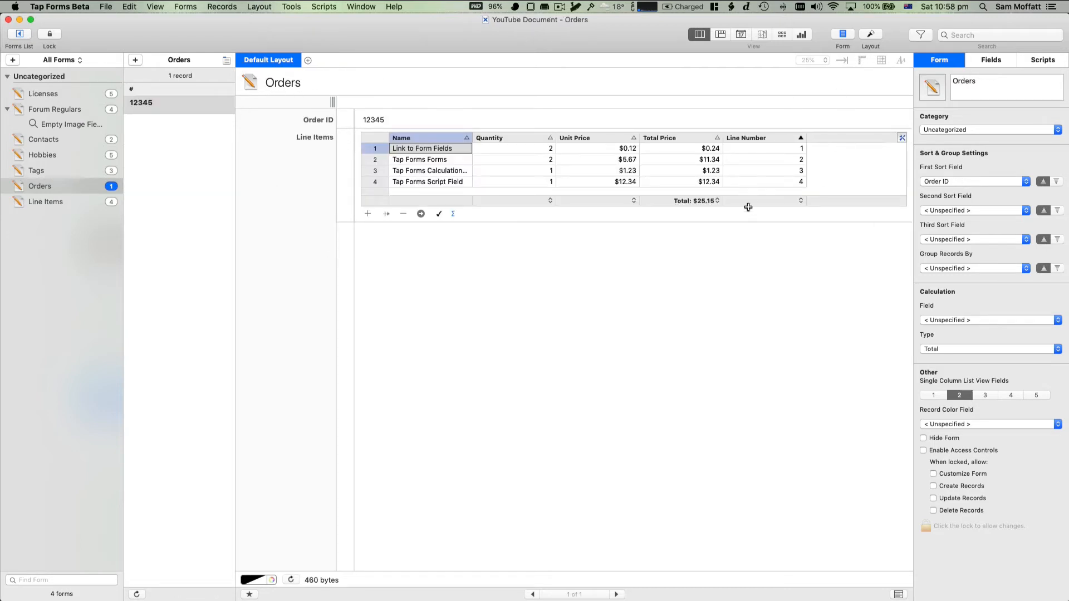
- Inspect the order's first line item, return to the order, and open its last line item to view its details
{"action": "double_click", "coordinate": [369, 148]}
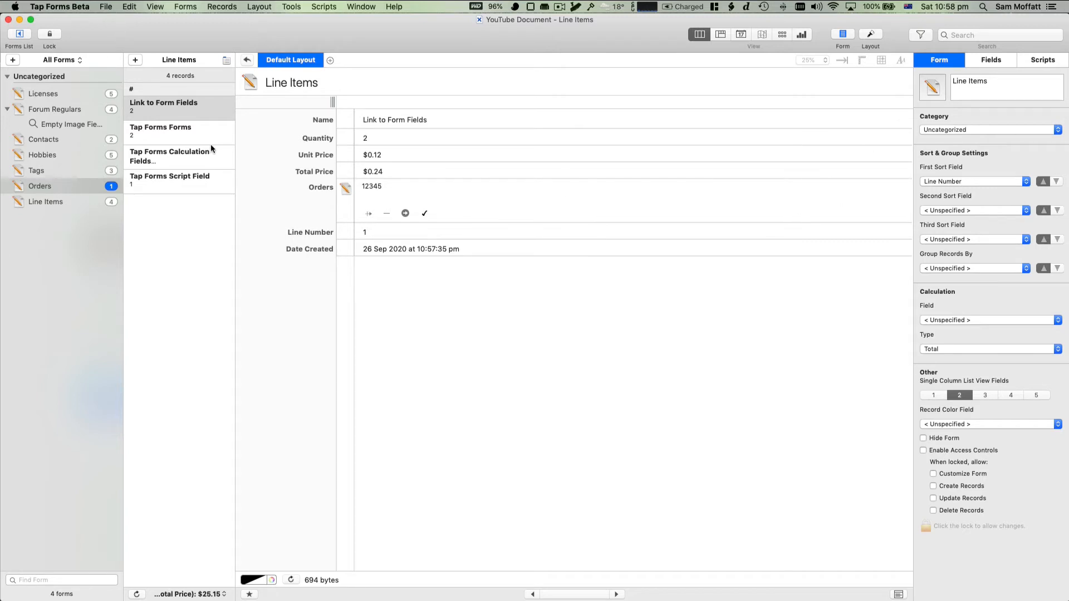
{"action": "left_click", "coordinate": [246, 62]}
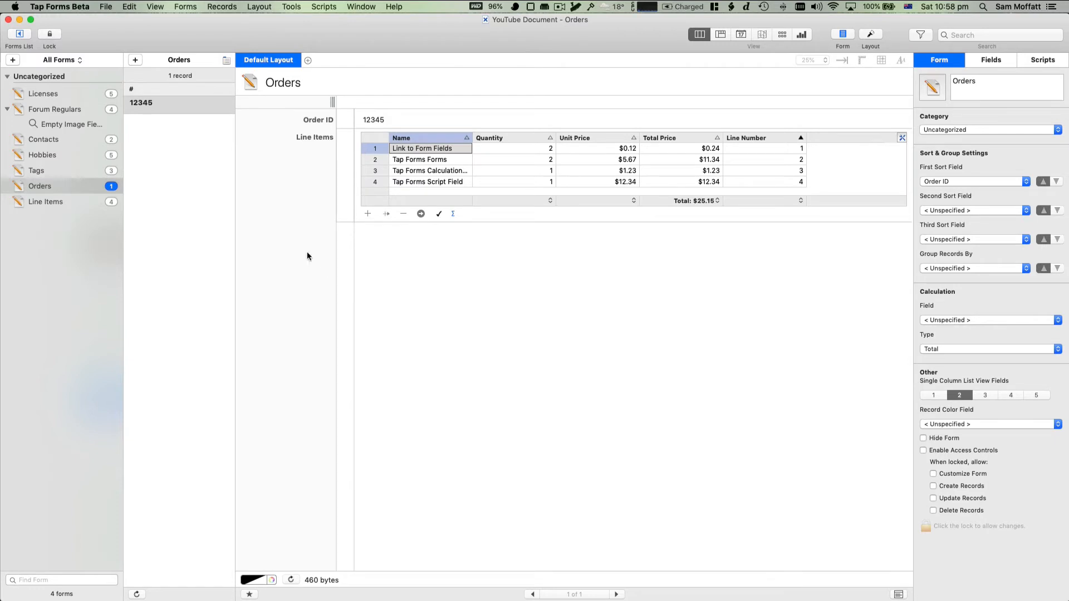
{"action": "double_click", "coordinate": [375, 185]}
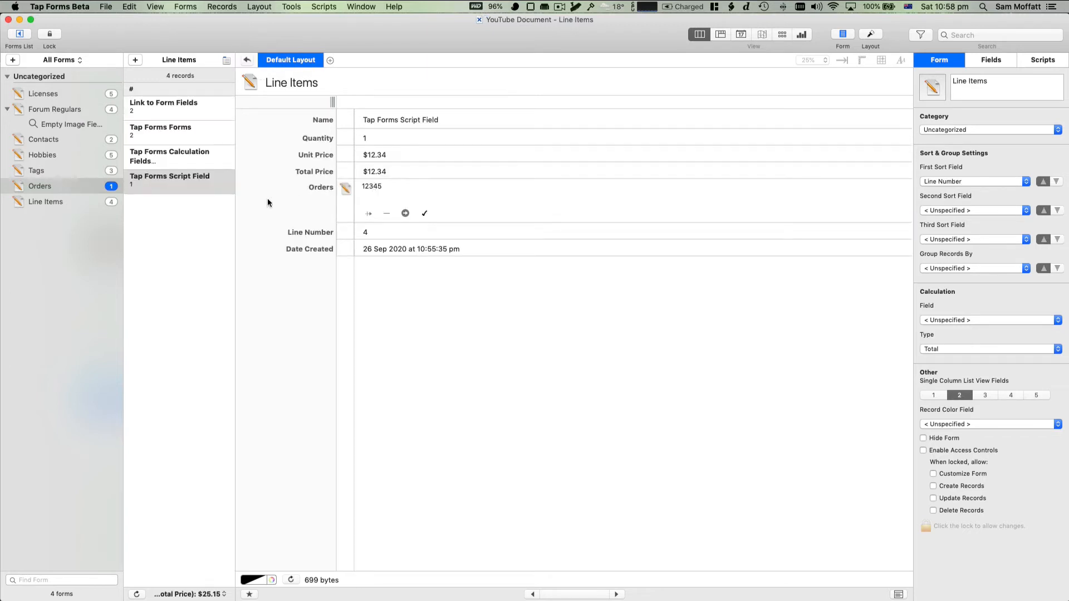
{"action": "left_click", "coordinate": [187, 190]}
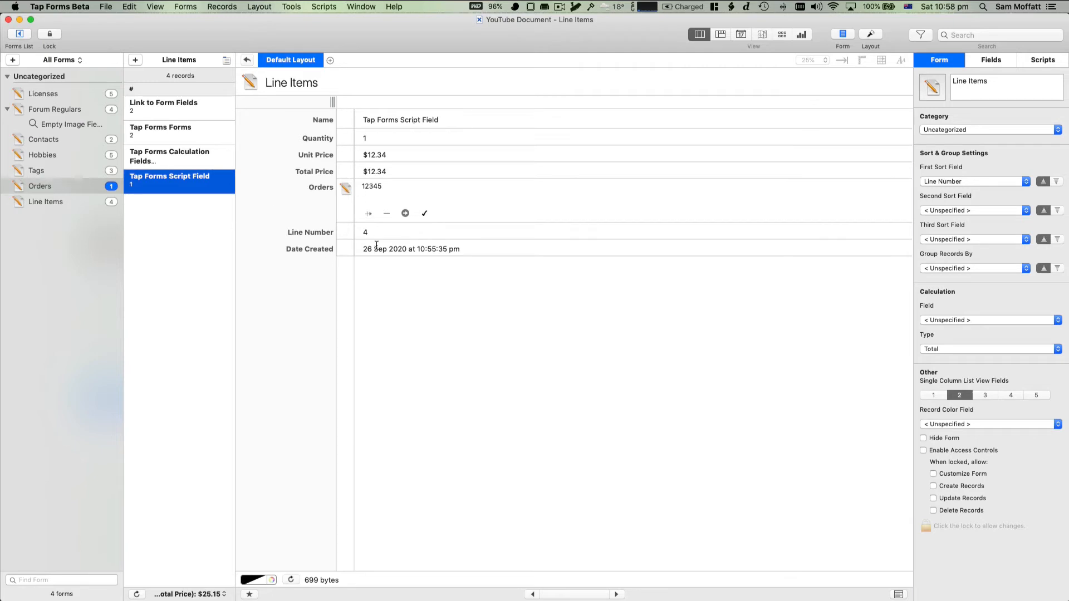
- Add a blank record to the order's Line Items list and add a new field to the Line Items form
{"action": "left_click", "coordinate": [134, 60]}
{"action": "key", "text": "Tab"}
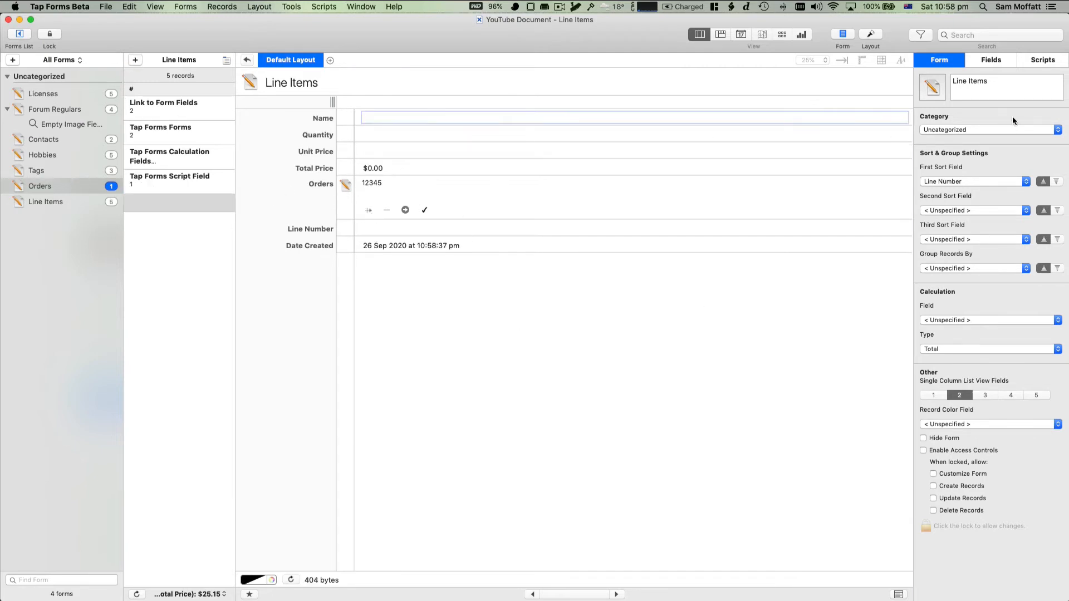
{"action": "left_click", "coordinate": [991, 60]}
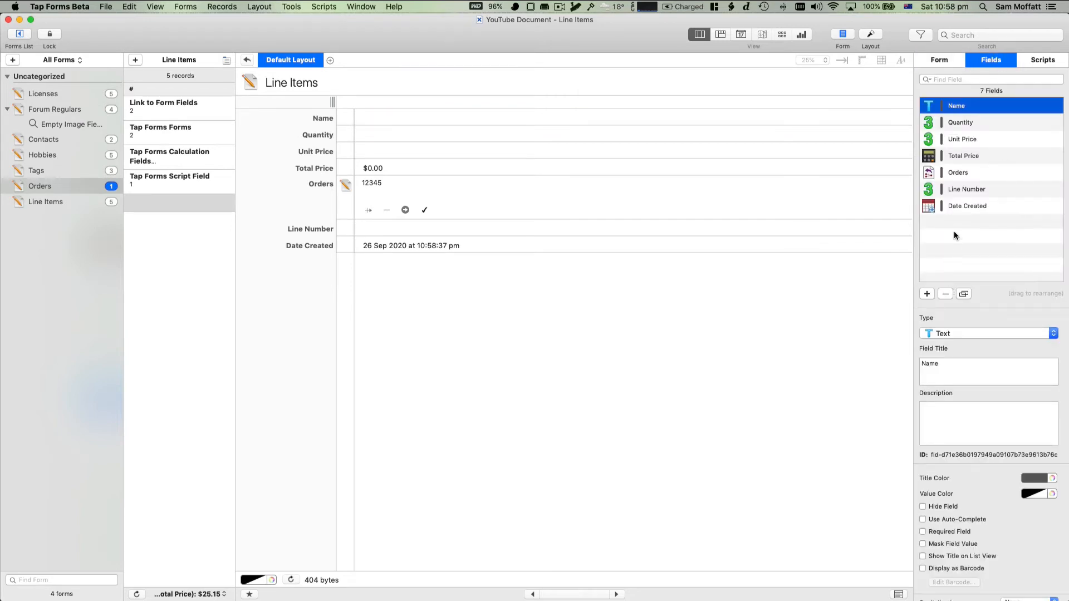
{"action": "left_click", "coordinate": [932, 294]}
{"action": "left_click_drag", "start_coordinate": [944, 120], "coordinate": [954, 245]}
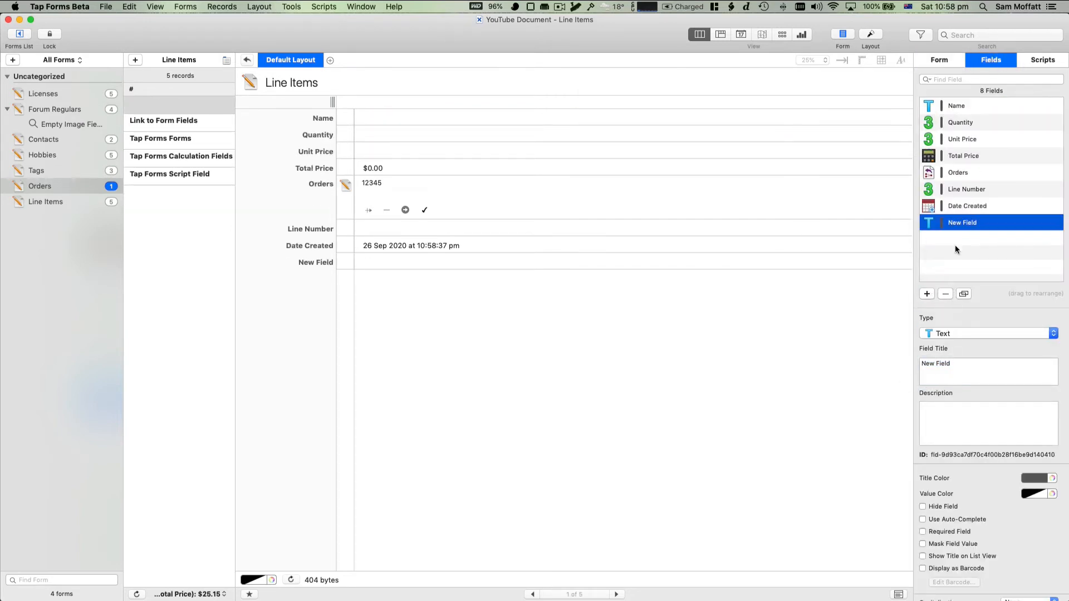
- Make the new field a Script field and title it Auto Line Number
{"action": "left_click", "coordinate": [965, 336]}
{"action": "key", "text": "s"}
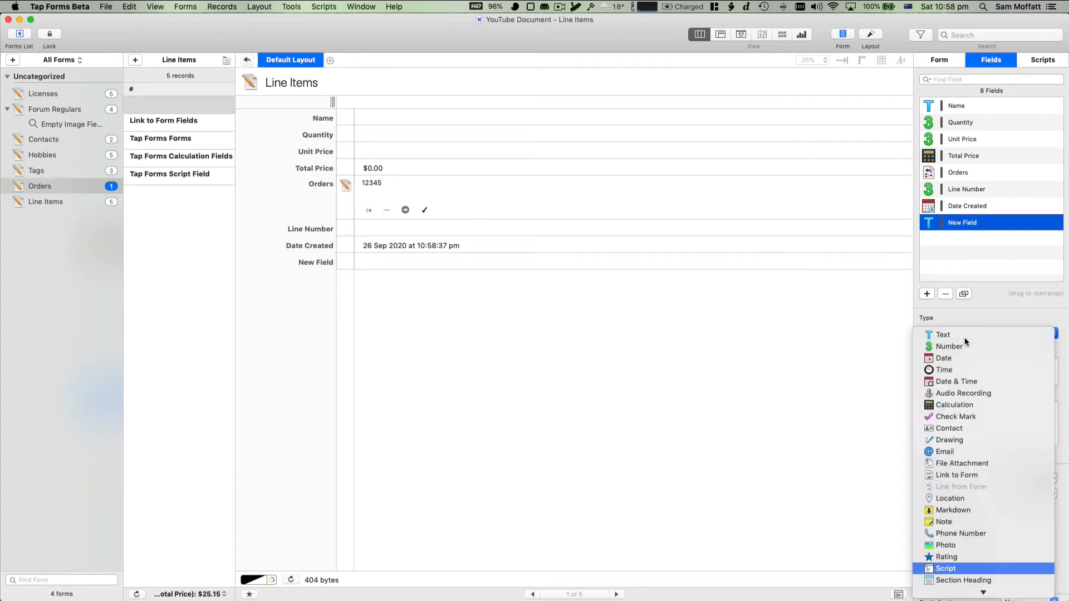
{"action": "key", "text": "Return"}
{"action": "key", "text": "Tab"}
{"action": "type", "text": "AutoL"}
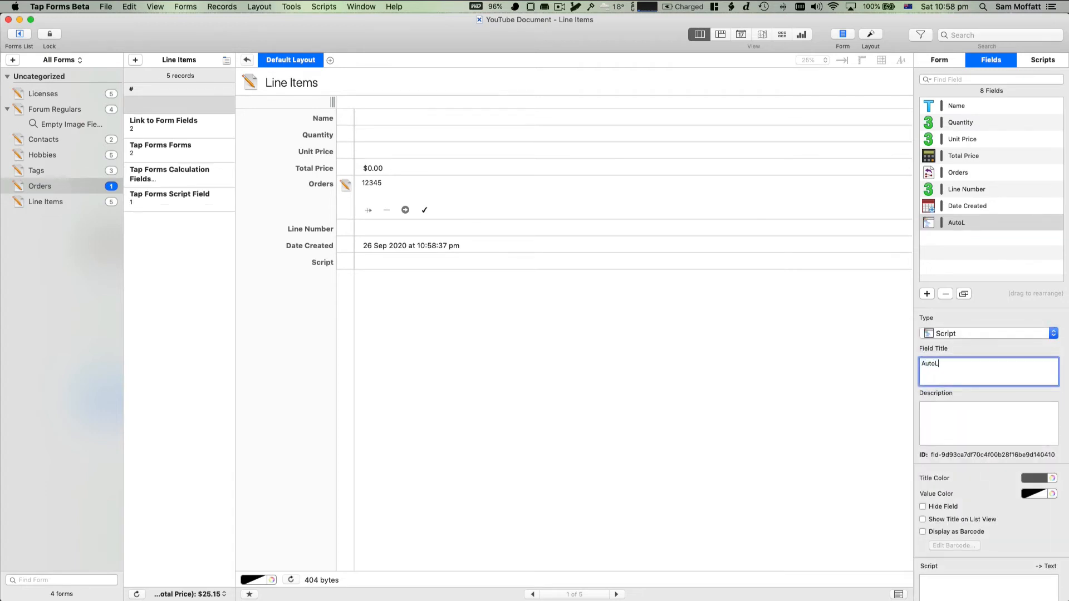
{"action": "key", "text": "BackSpace"}
{"action": "key", "text": "BackSpace"}
{"action": "type", "text": "Line Number"}
{"action": "key", "text": "Return"}
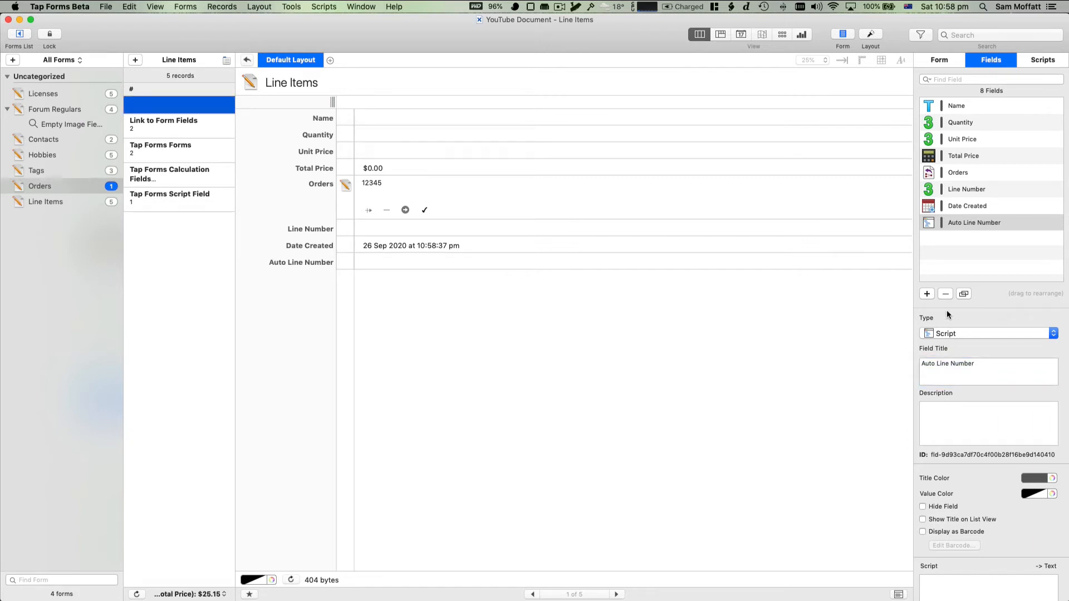
- Open the Auto Line Number field's script and delete the placeholder code inside its function
{"action": "double_click", "coordinate": [946, 223]}
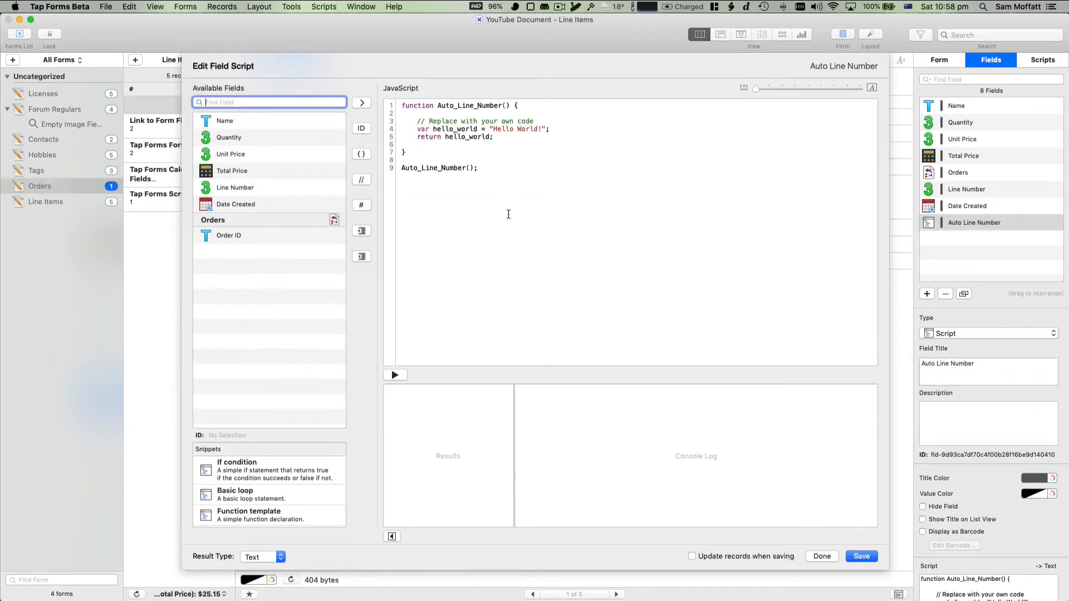
{"action": "left_click_drag", "start_coordinate": [507, 215], "coordinate": [362, 98]}
{"action": "left_click", "coordinate": [431, 126]}
{"action": "left_click_drag", "start_coordinate": [494, 137], "coordinate": [362, 116]}
{"action": "key", "text": "BackSpace"}
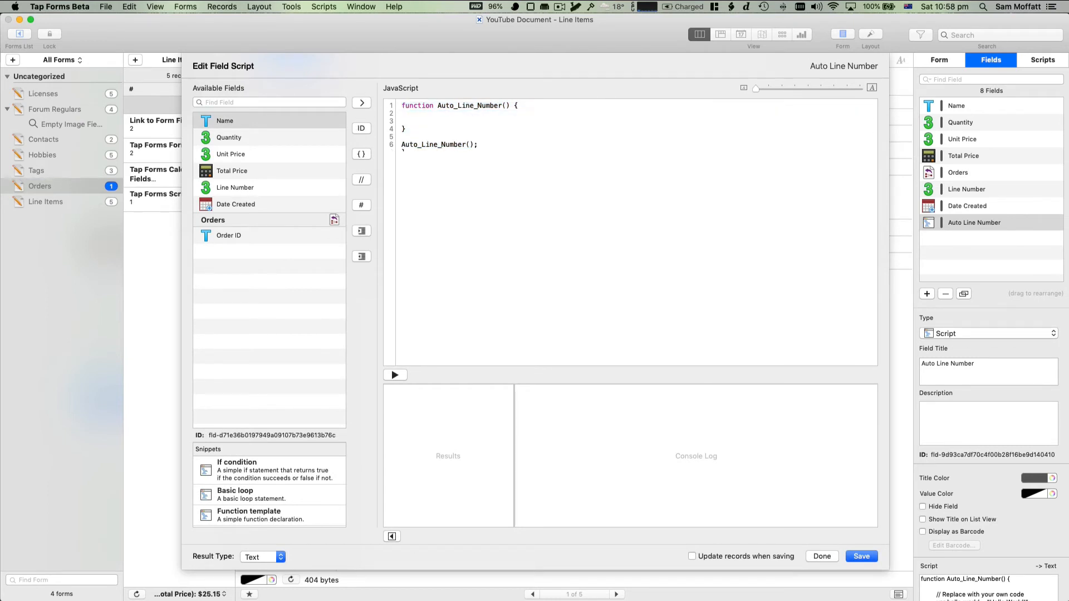
{"action": "key", "text": "BackSpace"}
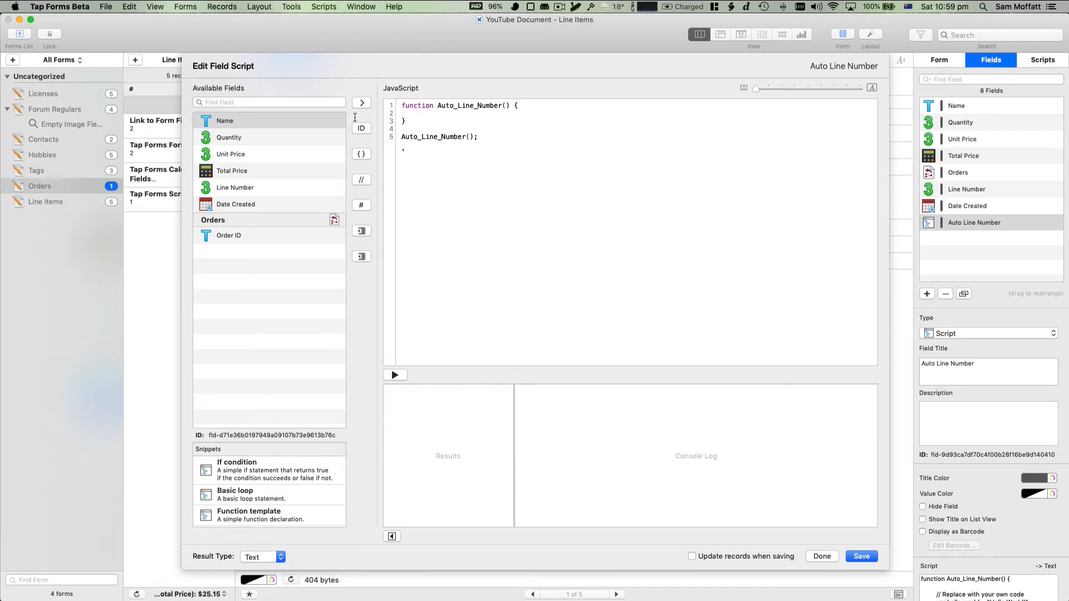
- Read the Orders field's value into an orders variable inside the Auto_Line_Number function and save the script
{"action": "double_click", "coordinate": [251, 223]}
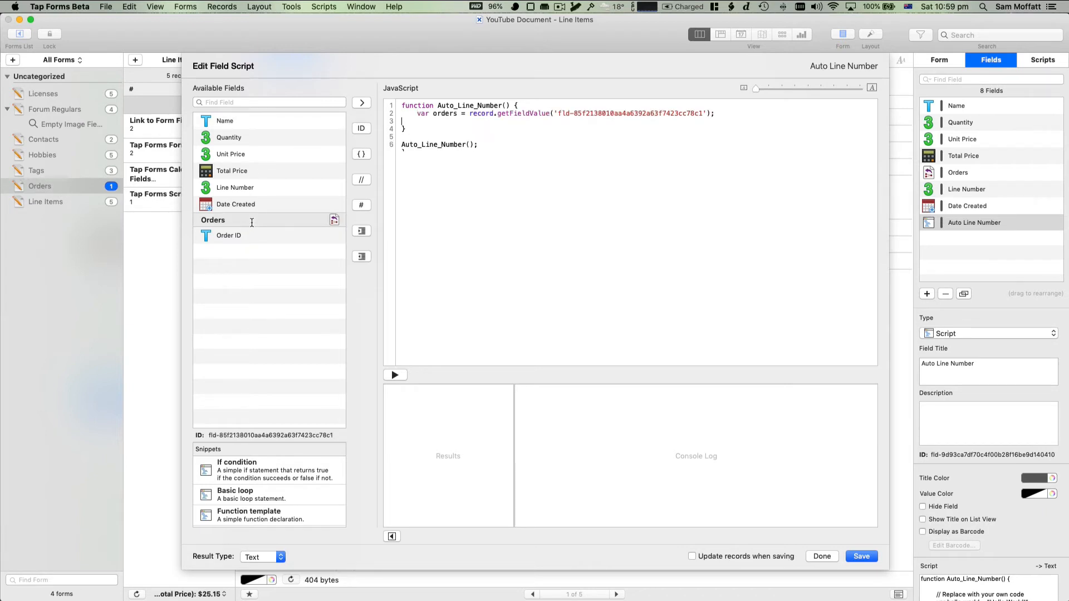
{"action": "key", "text": "Tab"}
{"action": "left_click_drag", "start_coordinate": [586, 115], "coordinate": [589, 114]}
{"action": "left_click", "coordinate": [857, 557]}
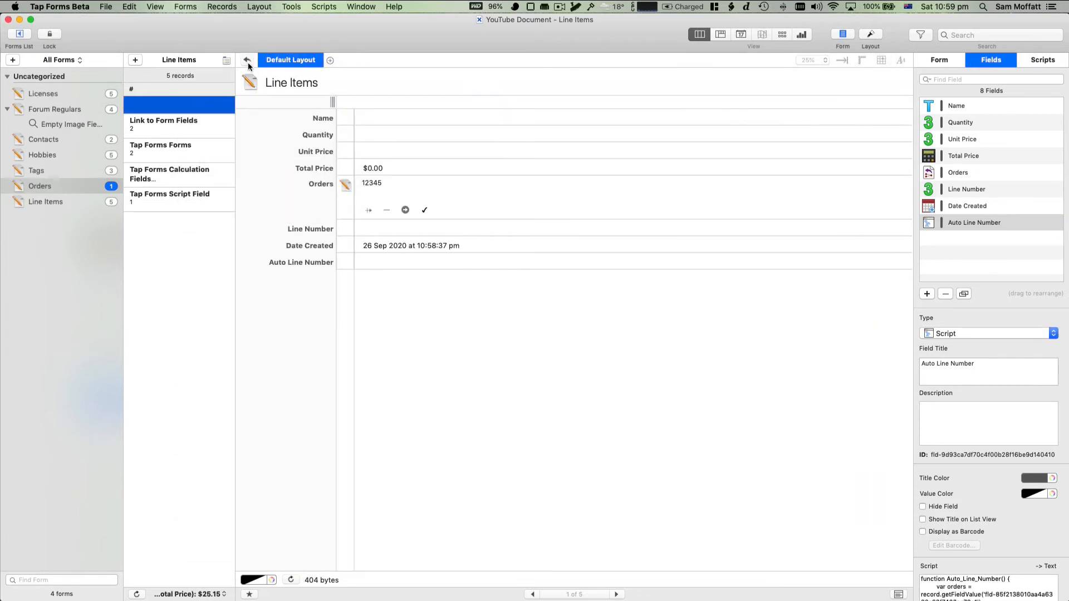
- Return to the order, add a new form script to Orders, and open its code with the Line Items field selected
{"action": "left_click", "coordinate": [248, 61]}
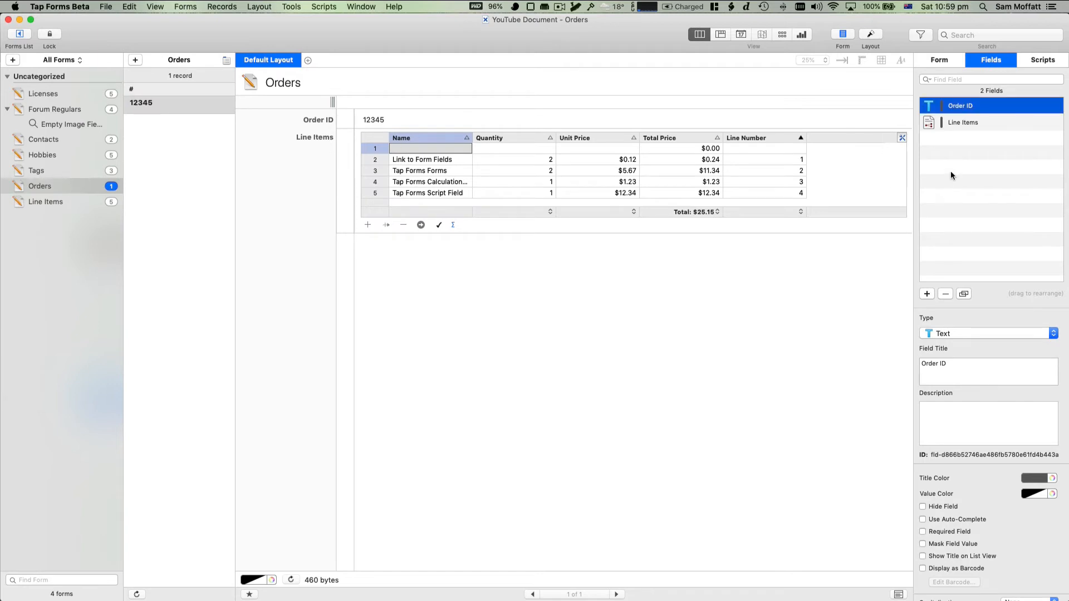
{"action": "left_click", "coordinate": [1034, 64]}
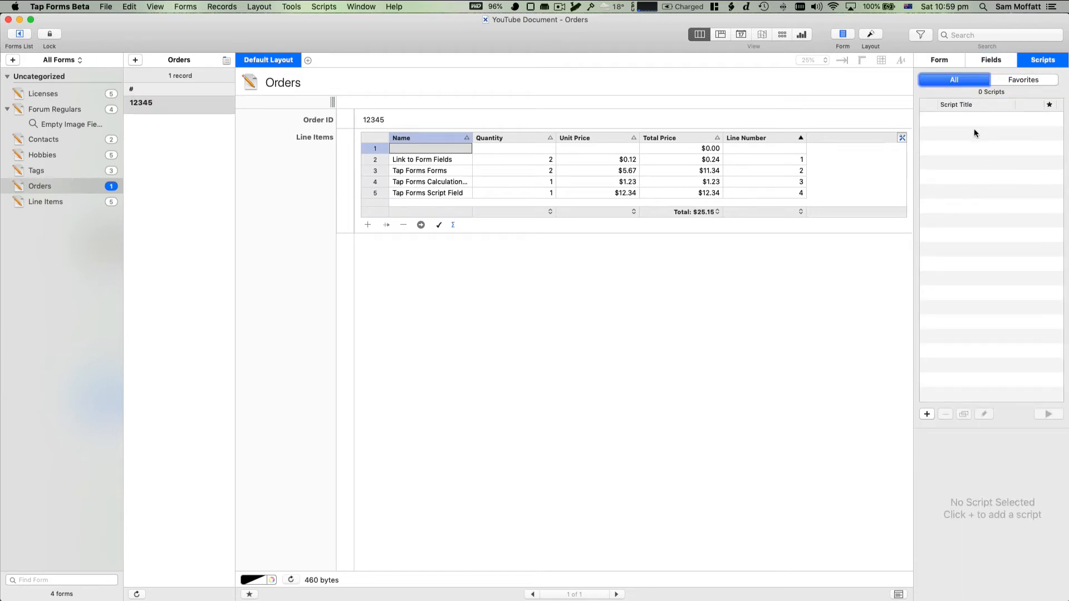
{"action": "left_click", "coordinate": [927, 415]}
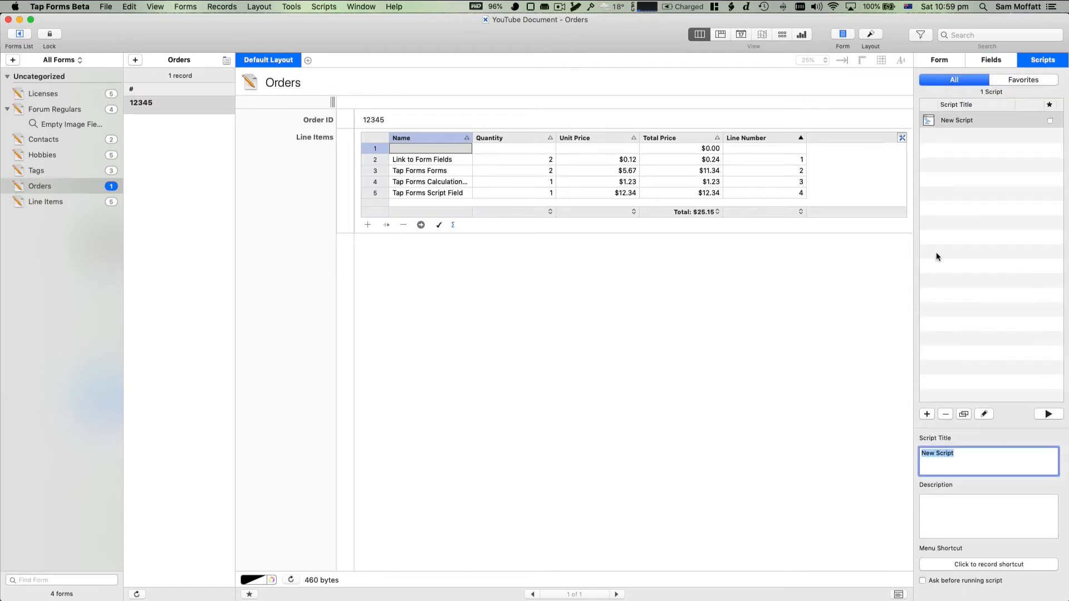
{"action": "left_click", "coordinate": [973, 337]}
{"action": "double_click", "coordinate": [956, 124]}
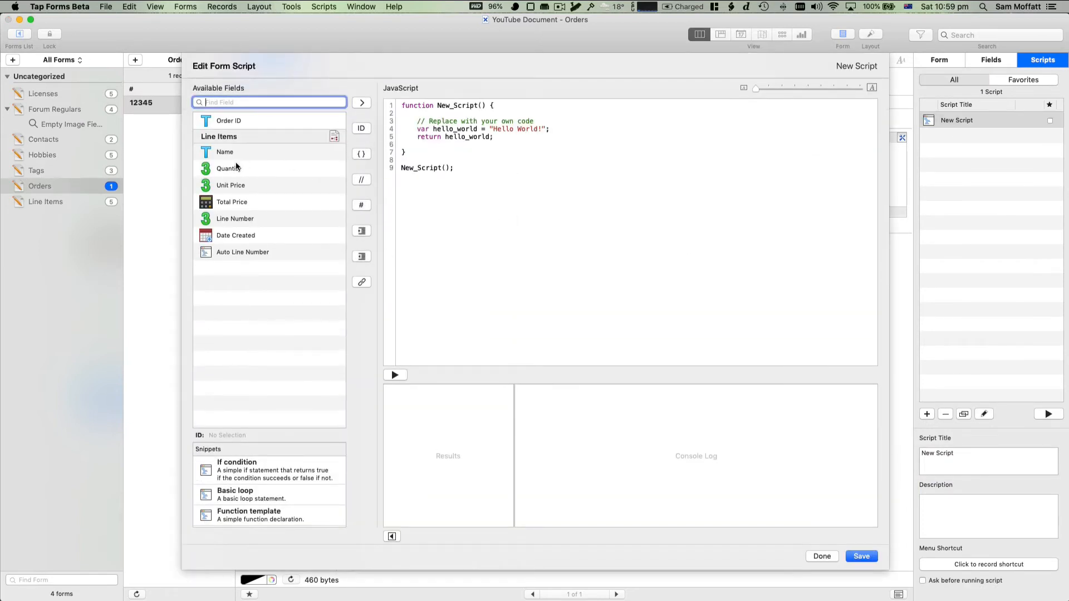
{"action": "left_click", "coordinate": [242, 134]}
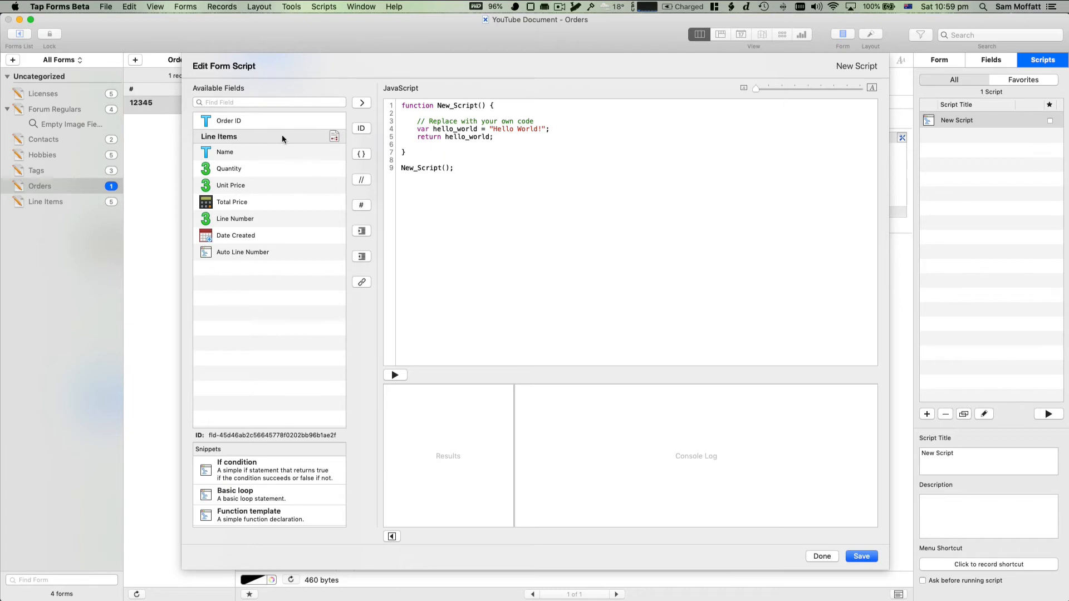
- Generate the Line Items field ID variable declaration below the new form script's code, then cut it so it is on the clipboard
{"action": "left_click", "coordinate": [495, 212]}
{"action": "key", "text": "Return"}
{"action": "key", "text": "Return"}
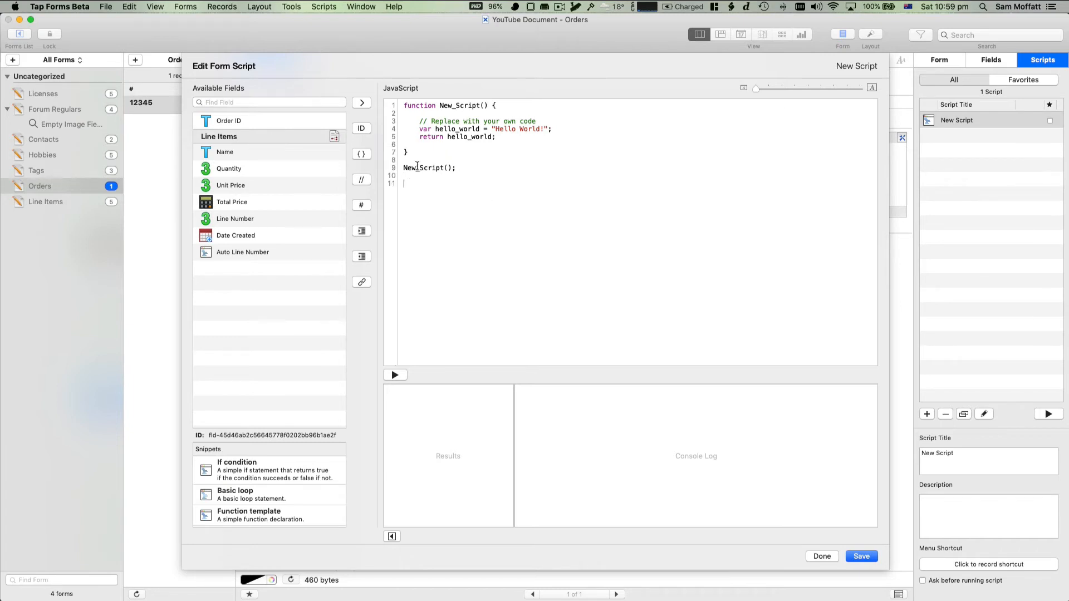
{"action": "left_click", "coordinate": [359, 128]}
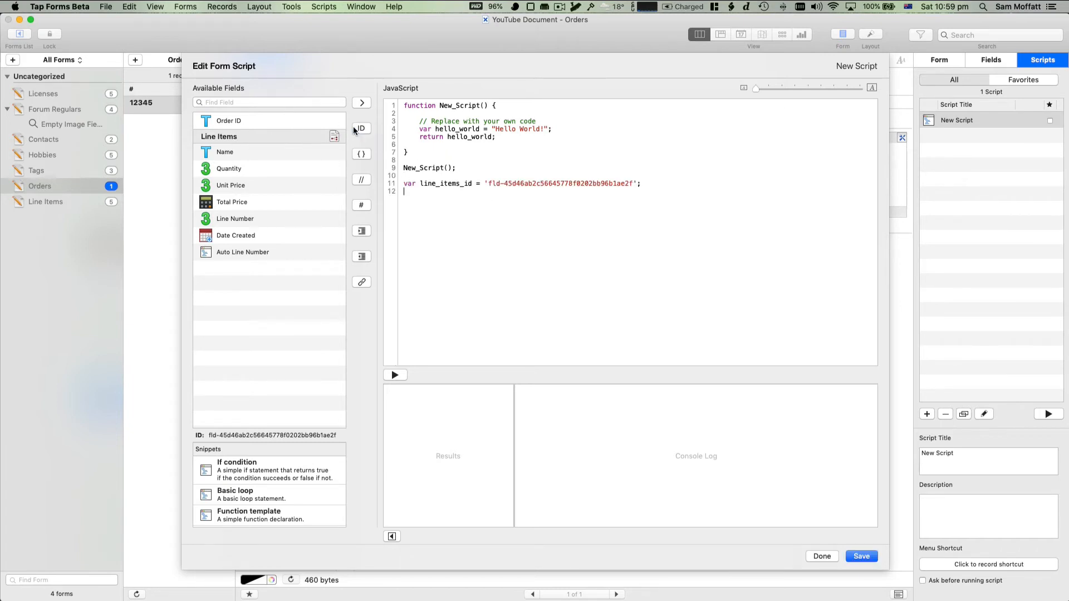
{"action": "triple_click", "coordinate": [492, 183]}
{"action": "key", "text": "super+x"}
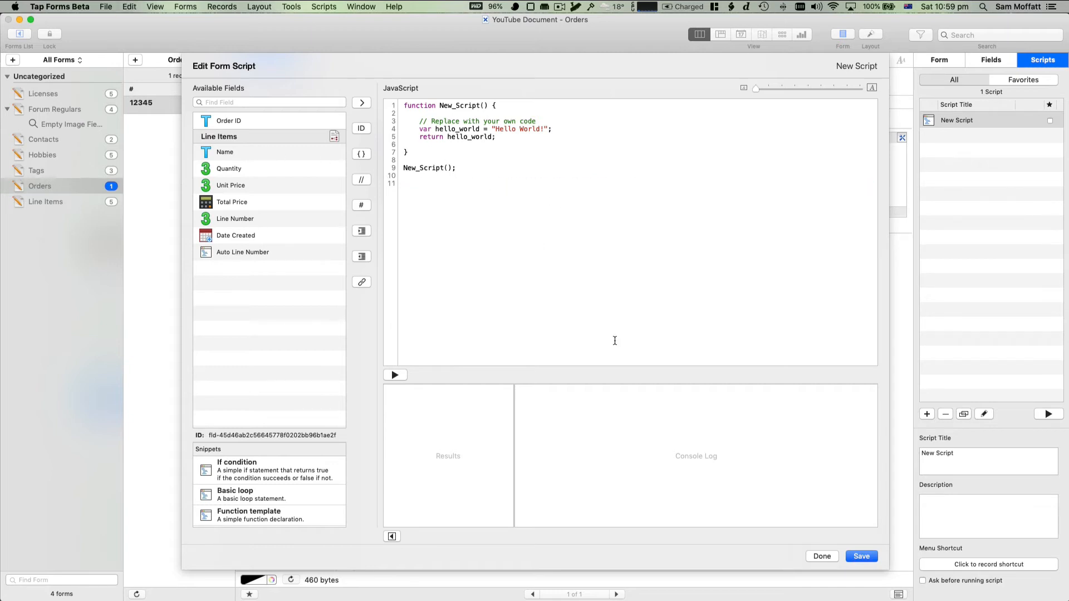
{"action": "key", "text": "super+v"}
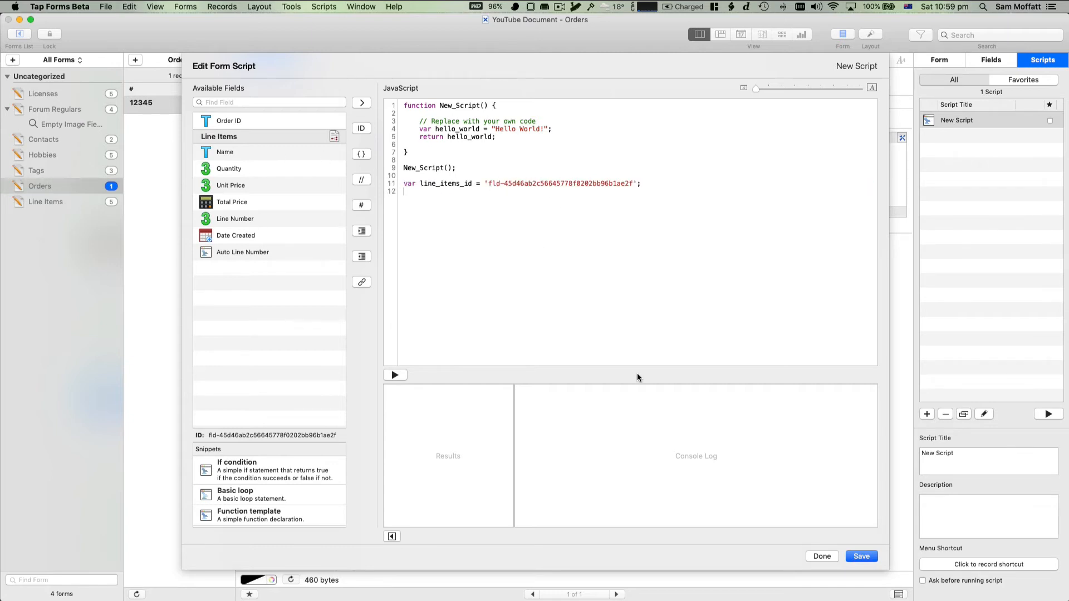
{"action": "key", "text": "shift+Up"}
{"action": "key", "text": "BackSpace"}
- Close the form script editor without saving and delete New Script from the Orders form
{"action": "left_click", "coordinate": [821, 557]}
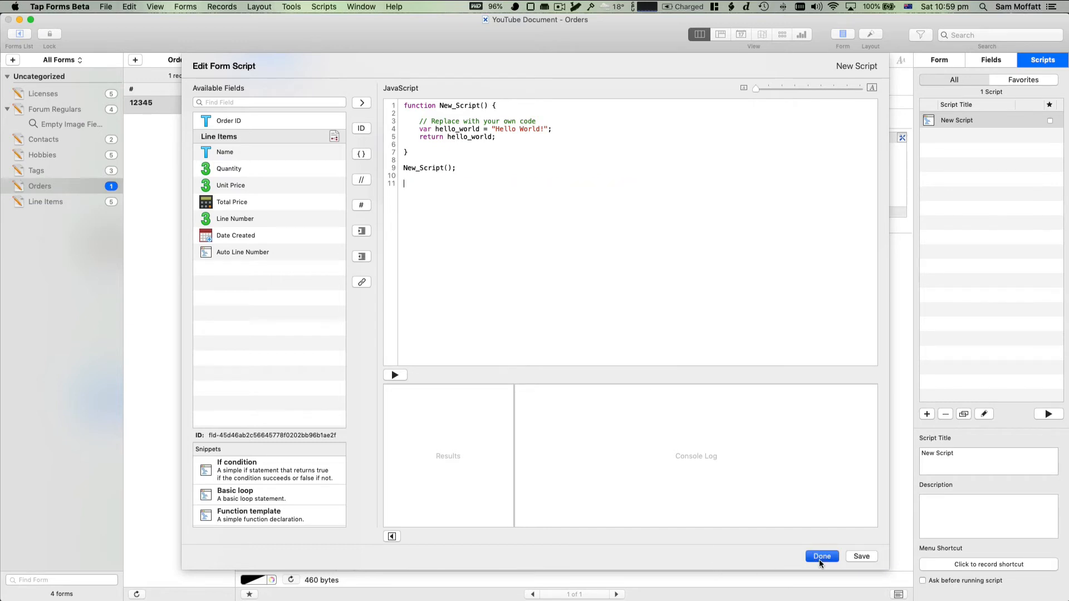
{"action": "left_click", "coordinate": [470, 110]}
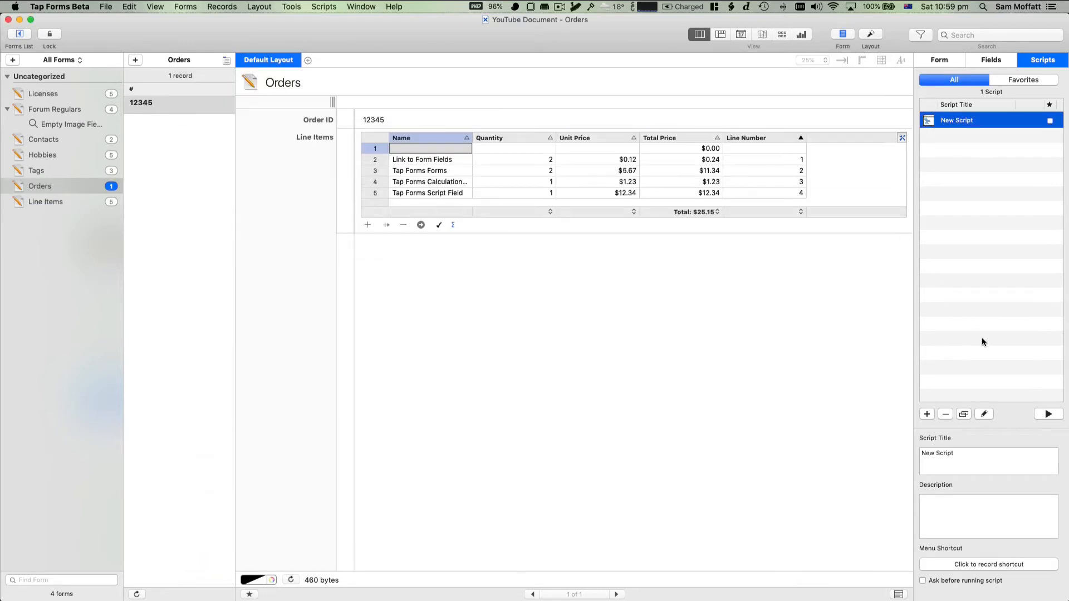
{"action": "left_click", "coordinate": [945, 413]}
{"action": "left_click", "coordinate": [619, 108]}
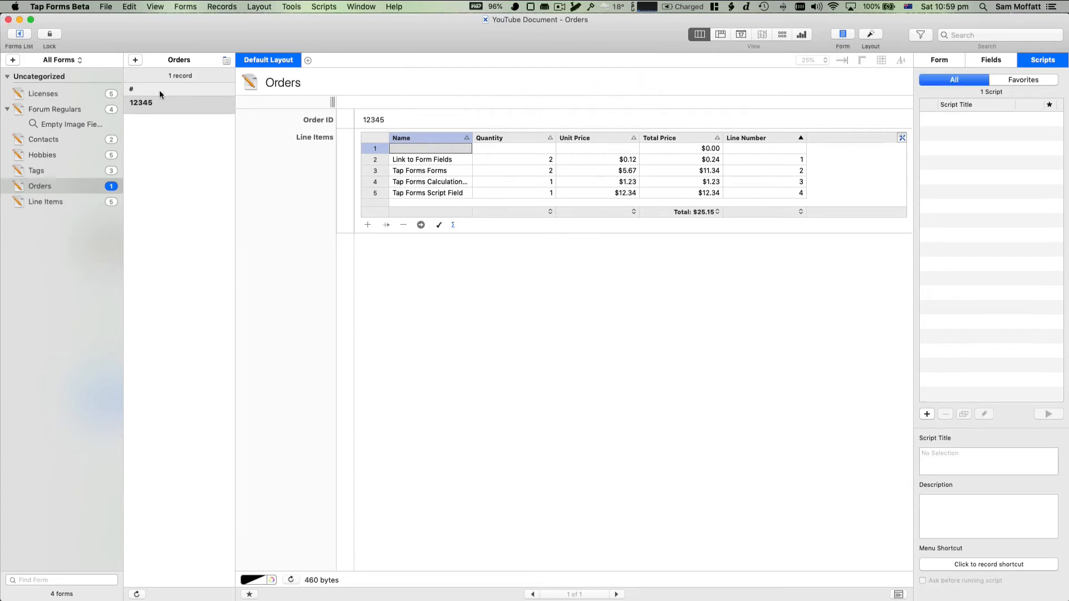
- Open the blank line item's record and paste the line_items_id declaration into the Auto Line Number field's script
{"action": "double_click", "coordinate": [373, 149]}
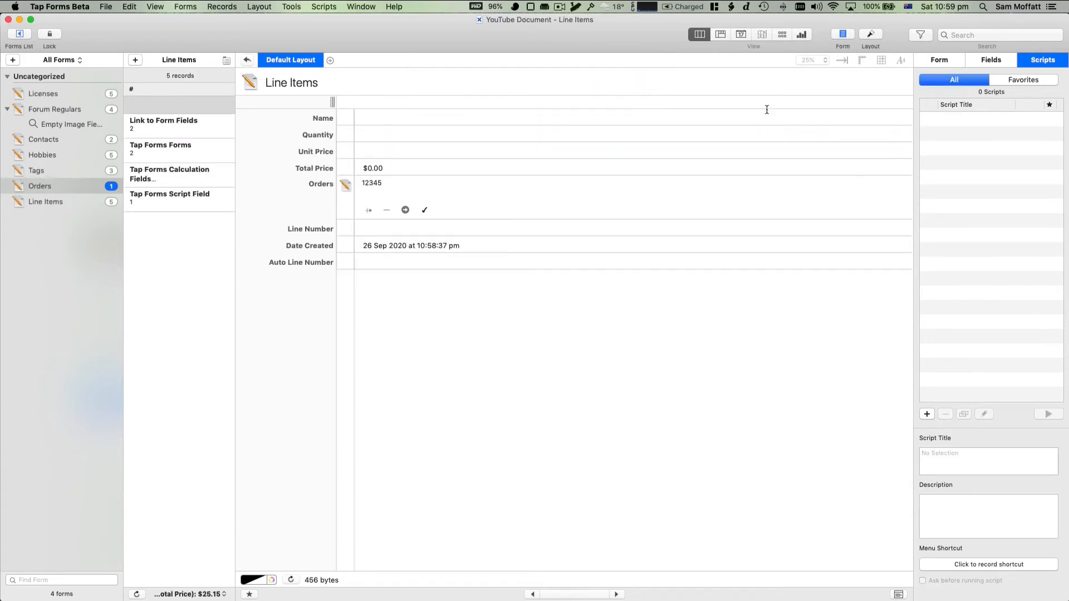
{"action": "left_click", "coordinate": [989, 61]}
{"action": "double_click", "coordinate": [990, 222]}
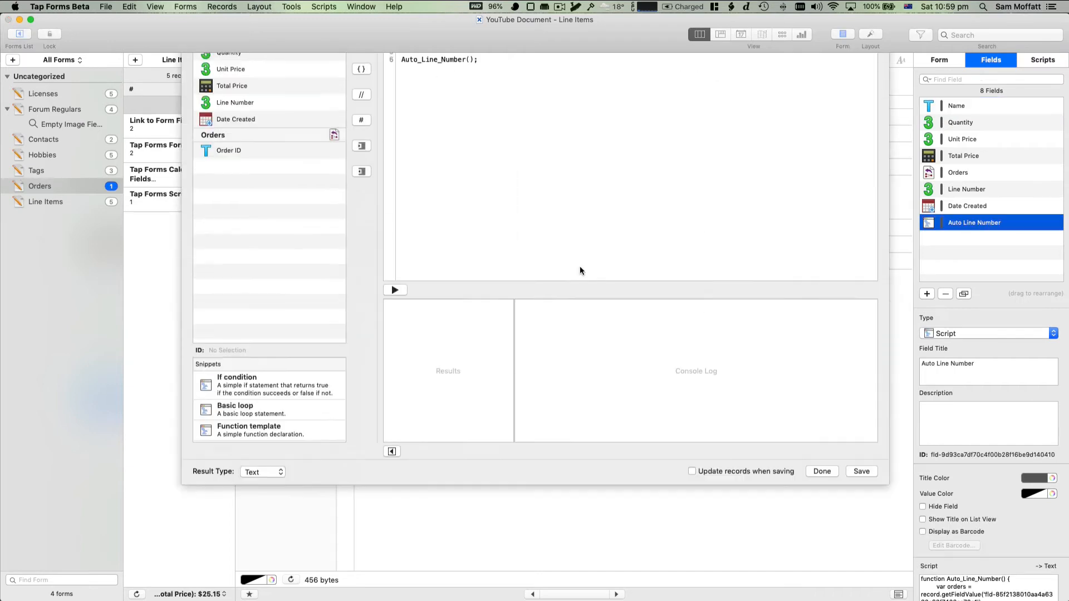
{"action": "key", "text": "super+v"}
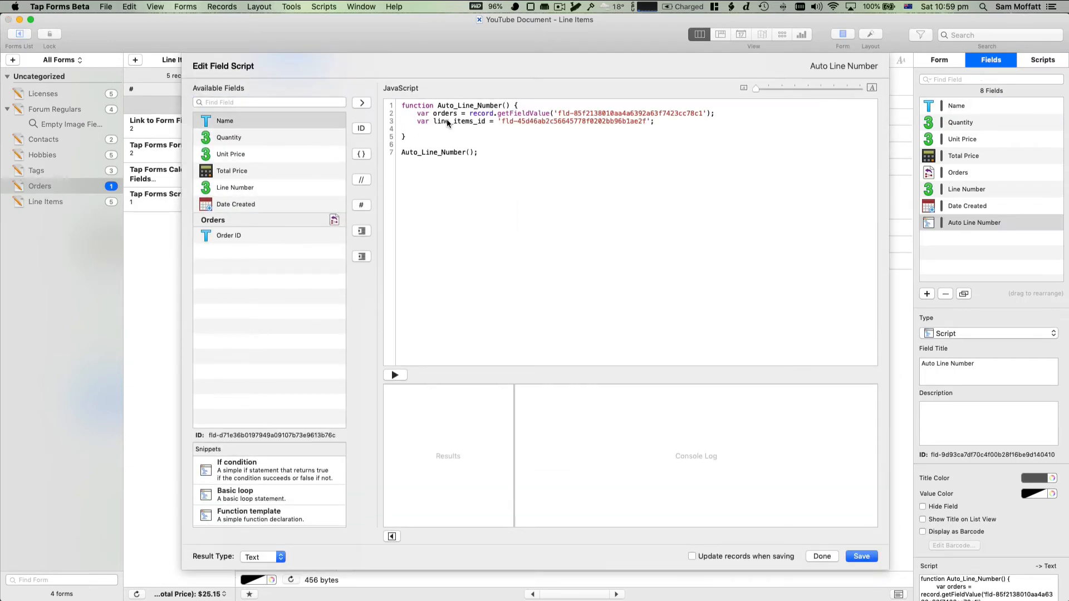
- Rename the pasted variable line_items_id to line_items
{"action": "key", "text": "Up"}
{"action": "key", "text": "Up"}
{"action": "left_click", "coordinate": [429, 122]}
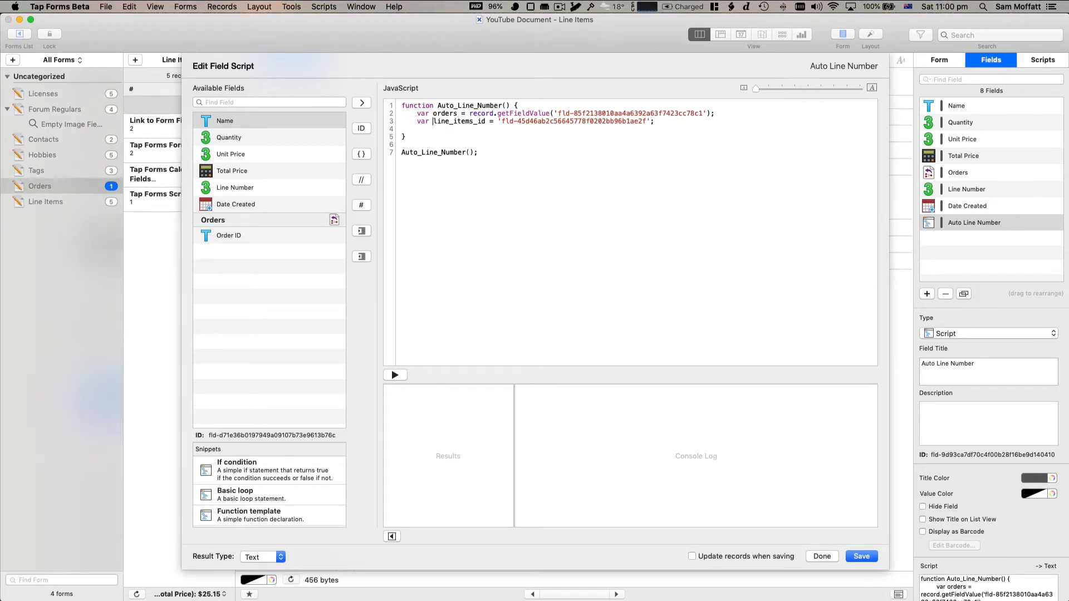
{"action": "key", "text": "alt+shift+Right"}
{"action": "type", "text": "line_te"}
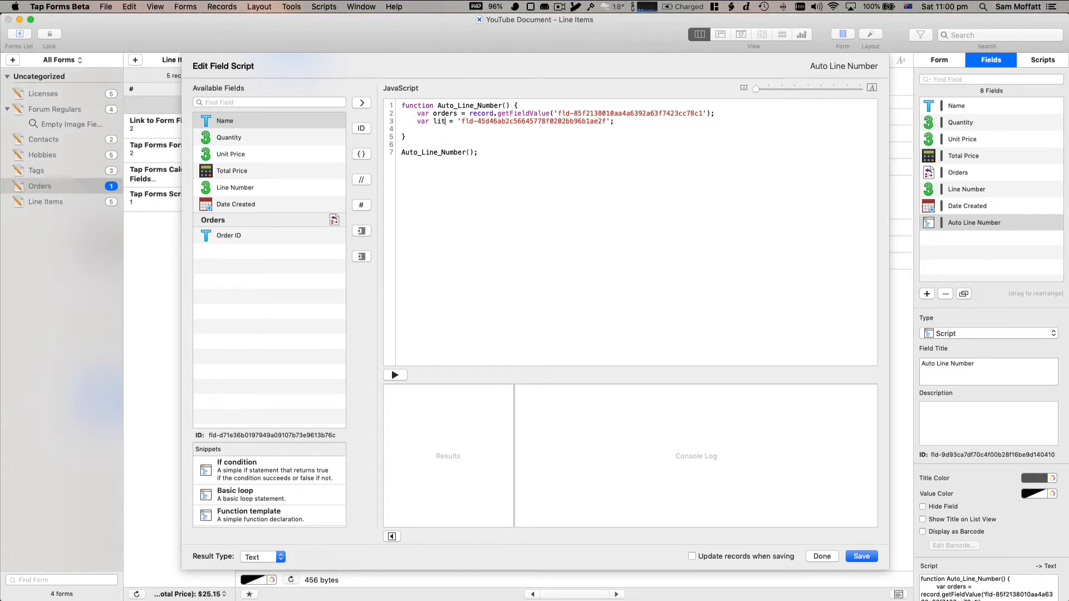
{"action": "type", "text": "ems"}
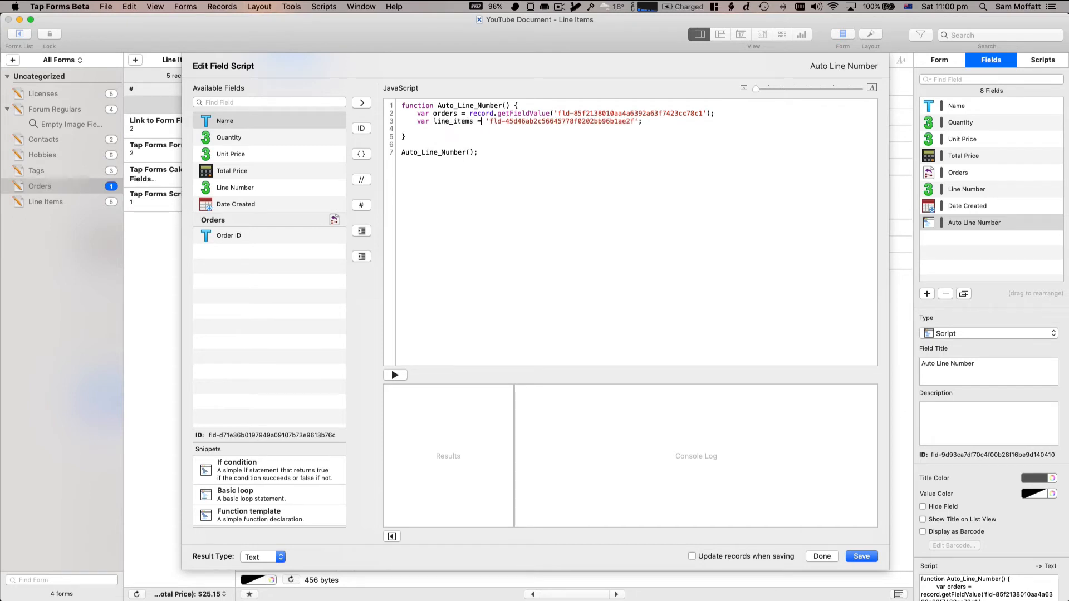
- Assign line_items the result of orders.getFieldValue() with the existing field ID string as its argument
{"action": "type", "text": "orders."}
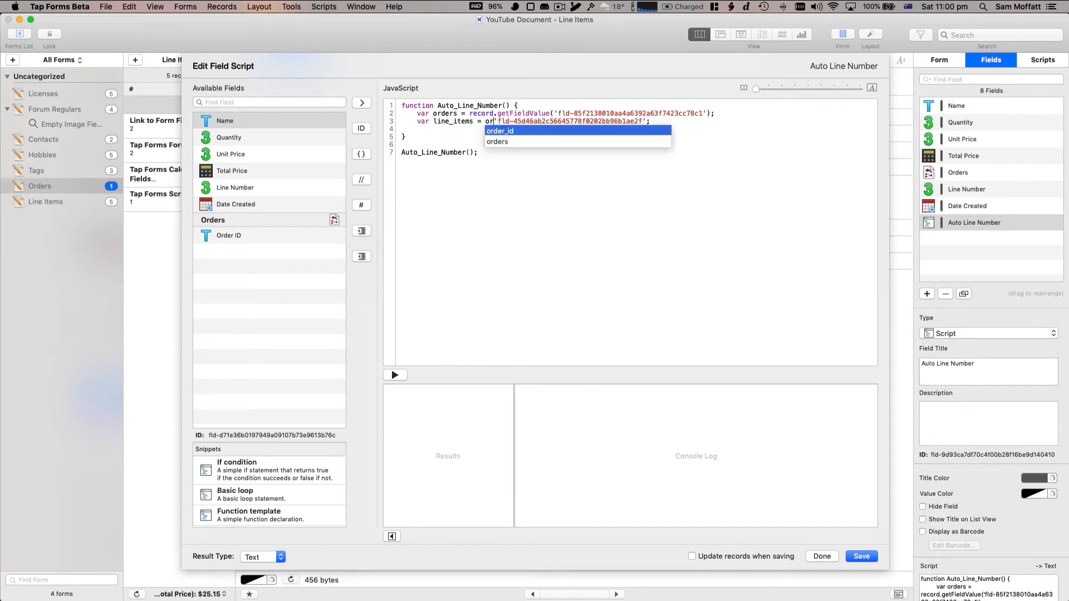
{"action": "type", "text": "get"}
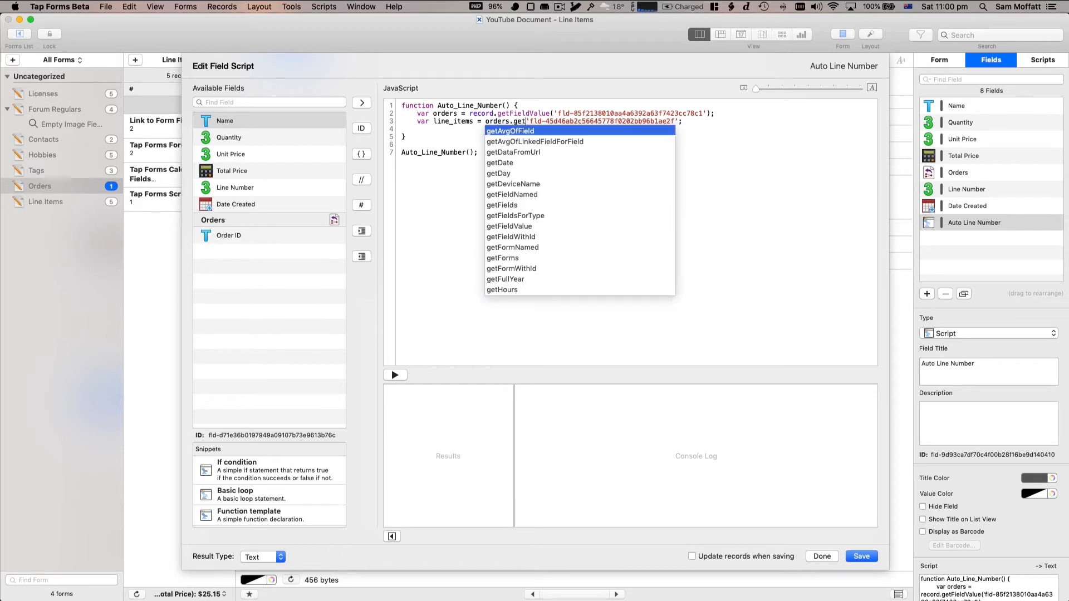
{"action": "type", "text": "Fi"}
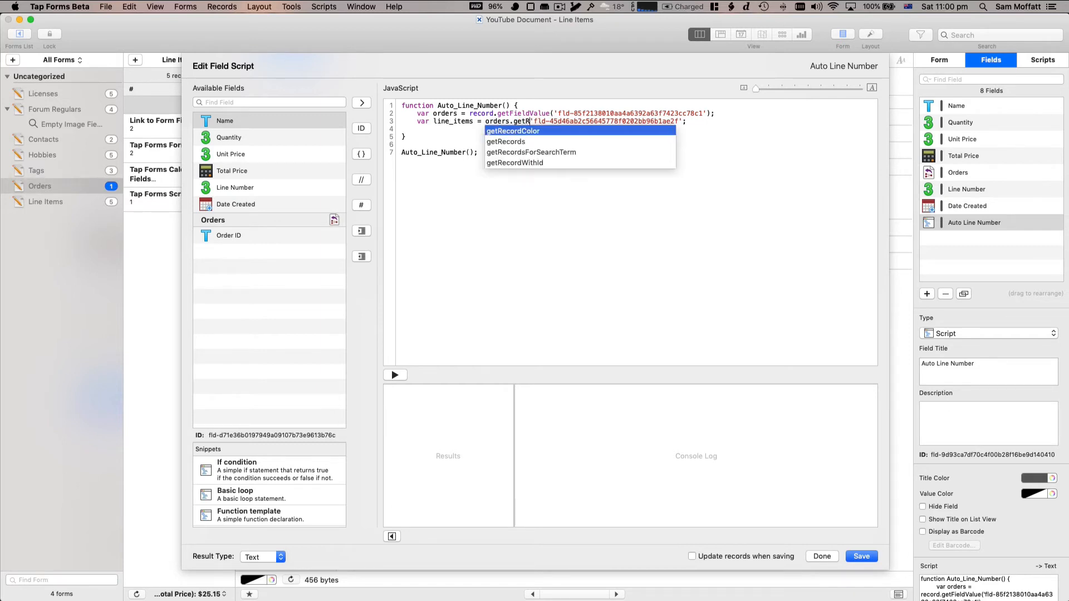
{"action": "type", "text": "eldValue"}
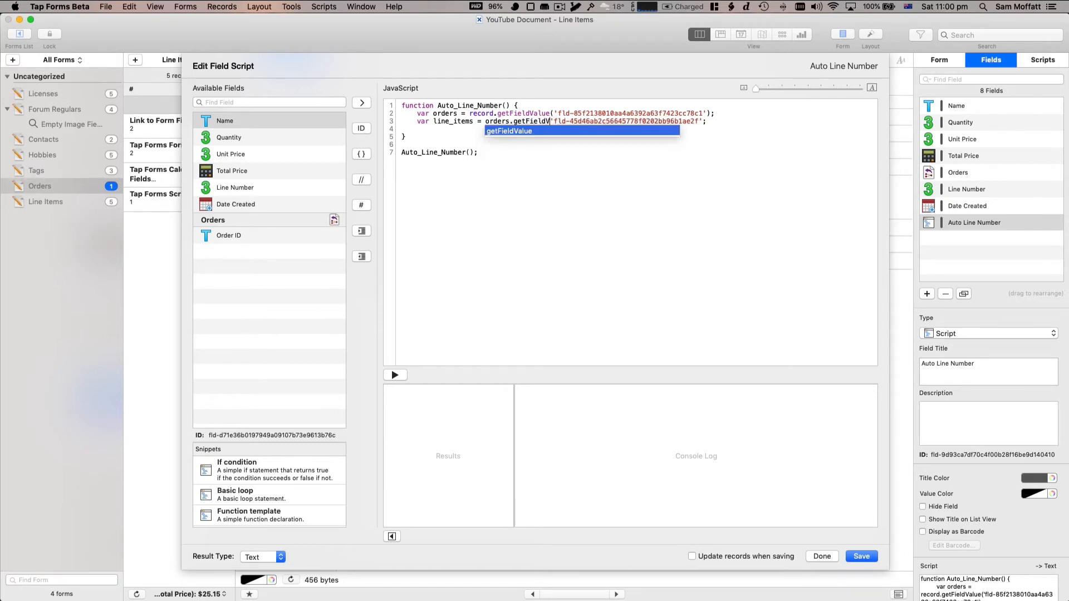
{"action": "key", "text": "Return"}
{"action": "type", "text": ")"}
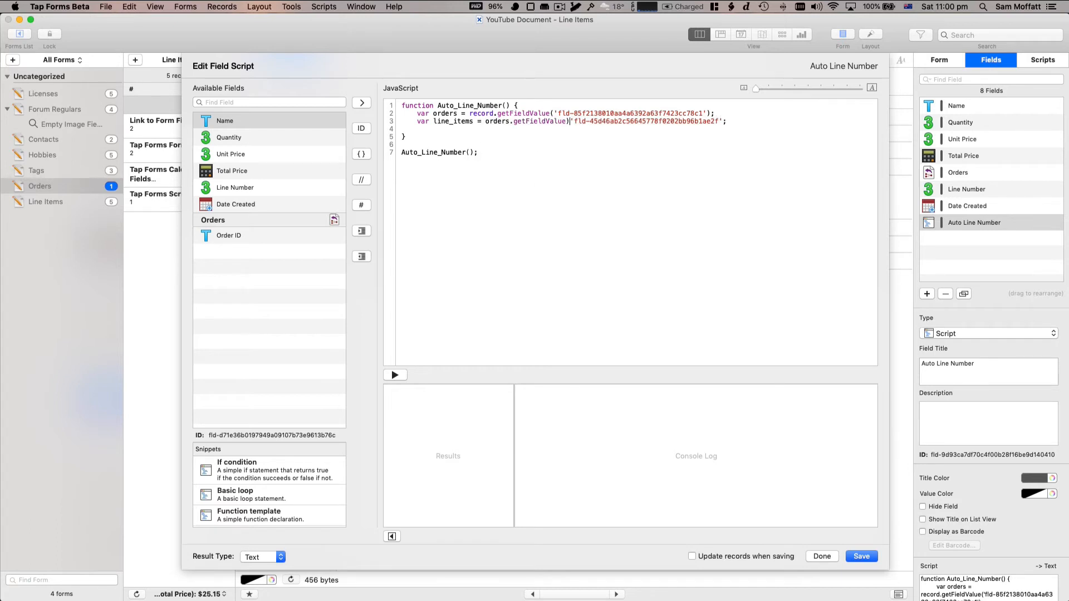
{"action": "key", "text": "BackSpace"}
{"action": "type", "text": "("}
{"action": "key", "text": "super+Right"}
{"action": "type", "text": ")"}
{"action": "key", "text": "Return"}
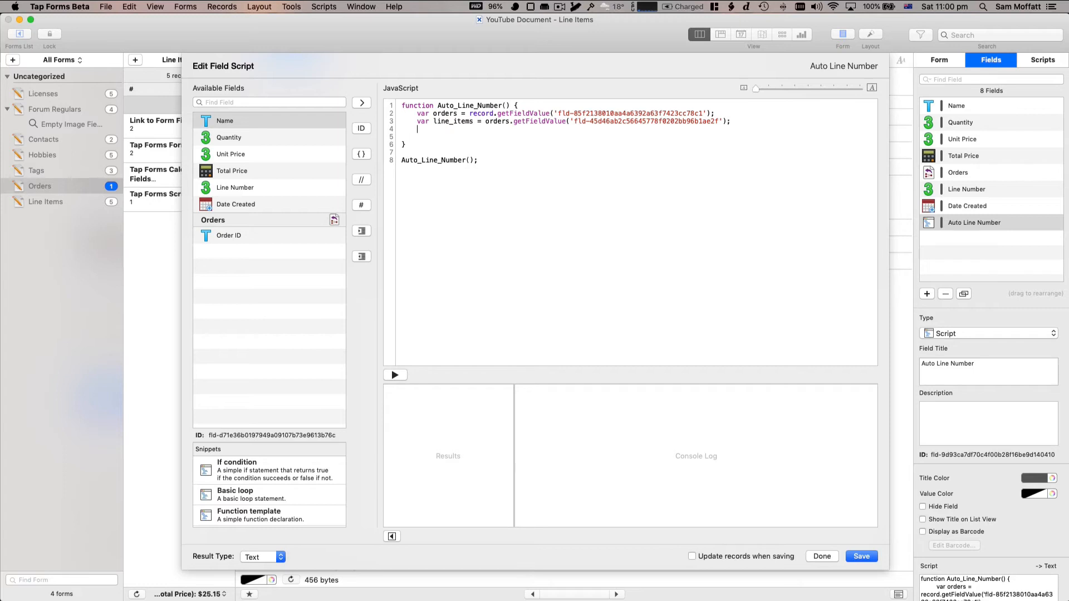
{"action": "key", "text": "BackSpace"}
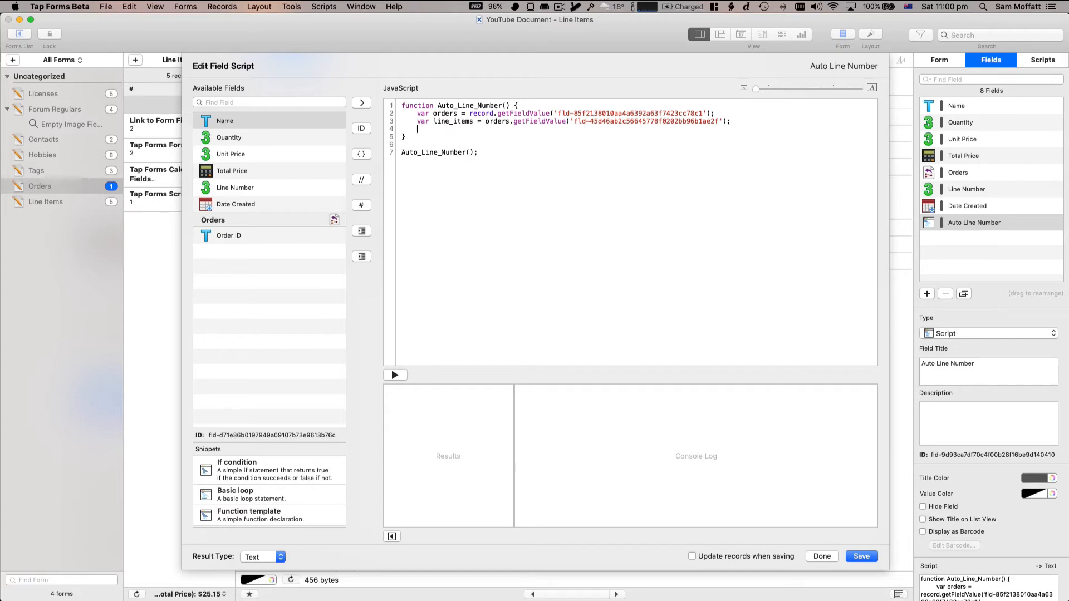
- Make the function return line_items.length and run the script
{"action": "type", "text": "return line_items.length"}
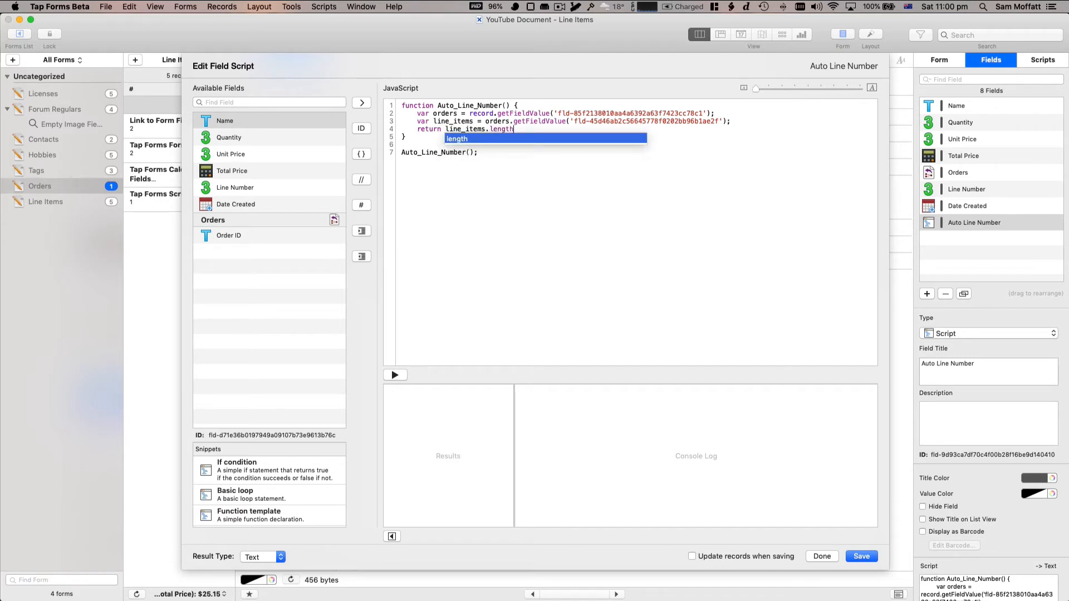
{"action": "type", "text": ";"}
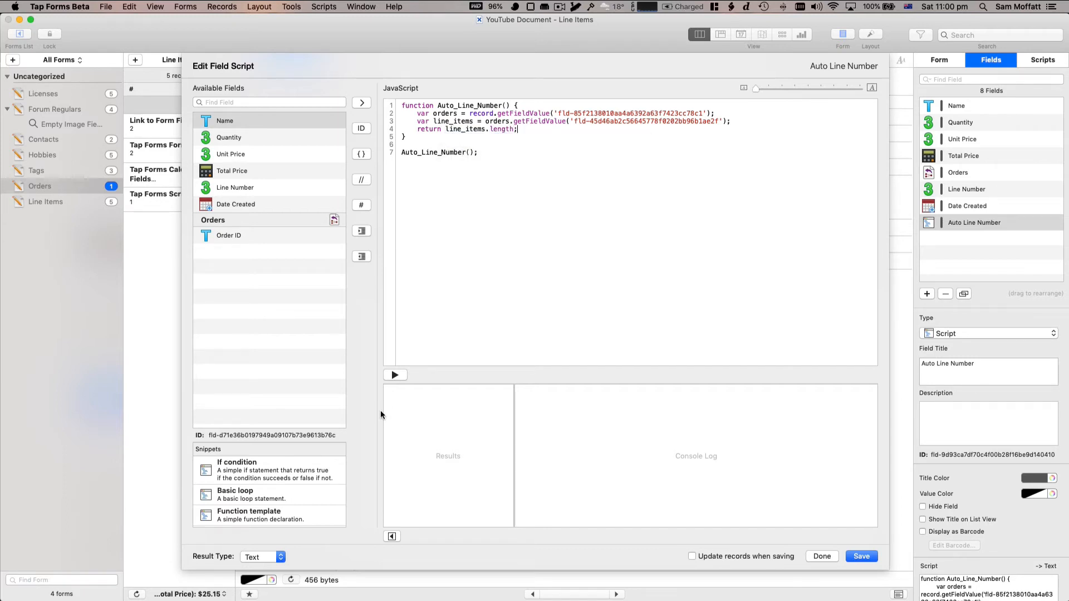
{"action": "left_click", "coordinate": [390, 378]}
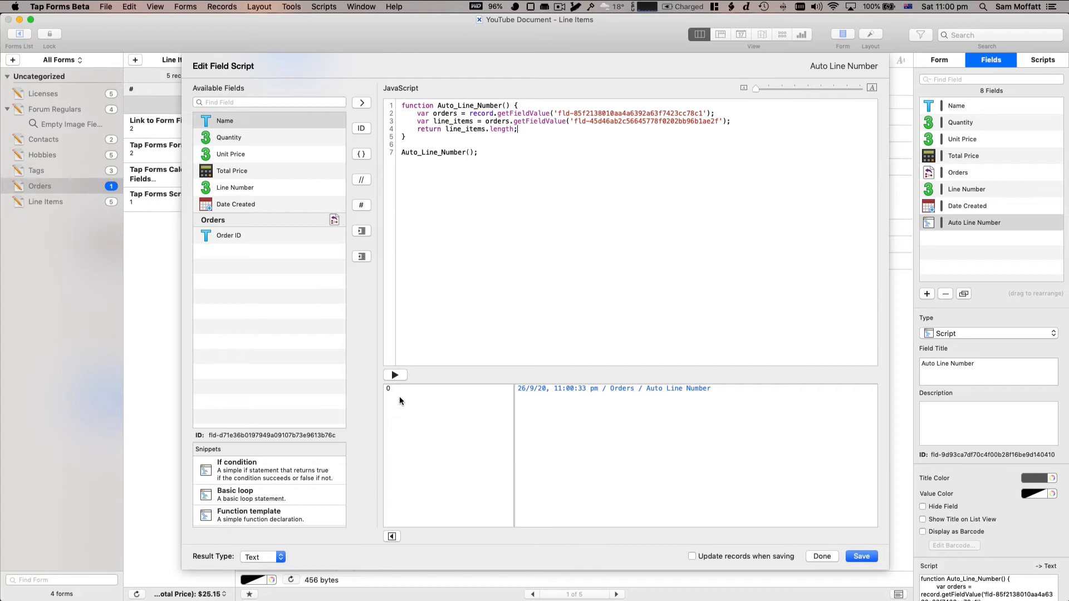
- Add console.log(orders); below the orders declaration and run the script
{"action": "key", "text": "Return"}
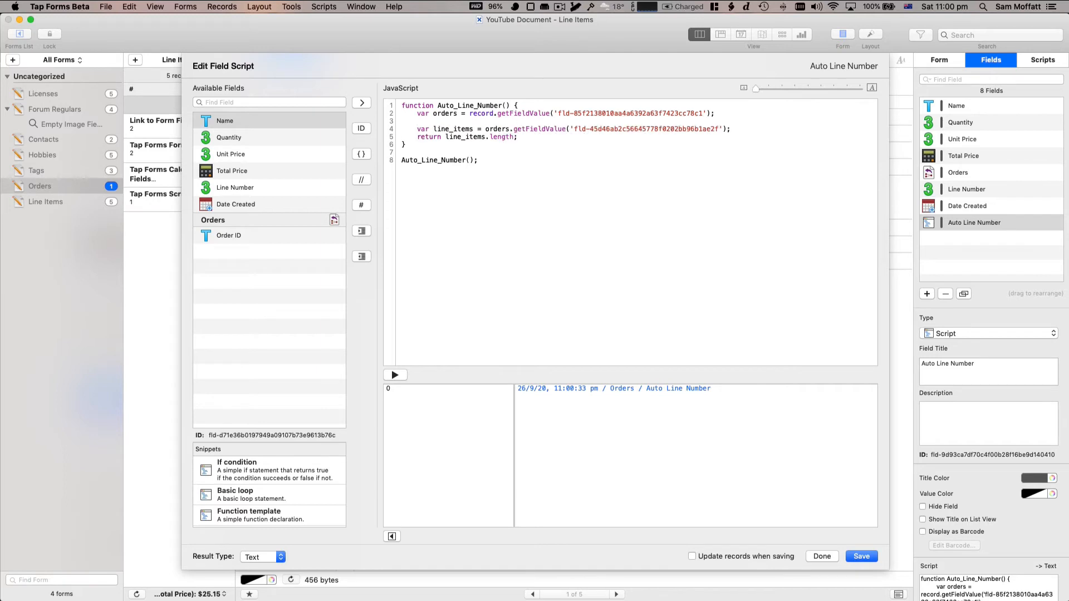
{"action": "type", "text": "console.lo"}
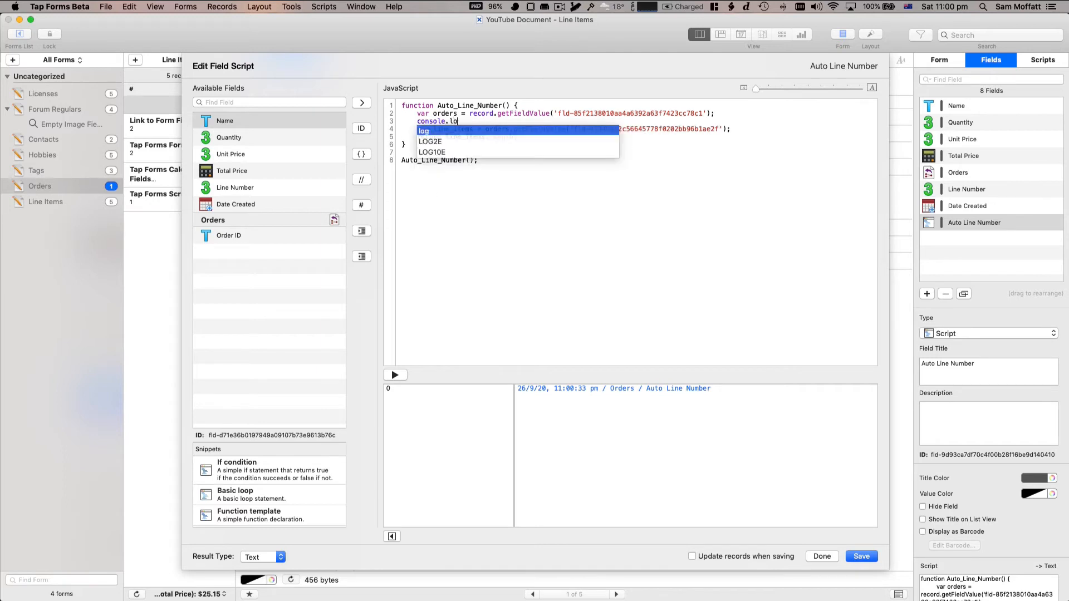
{"action": "type", "text": "g(orders);"}
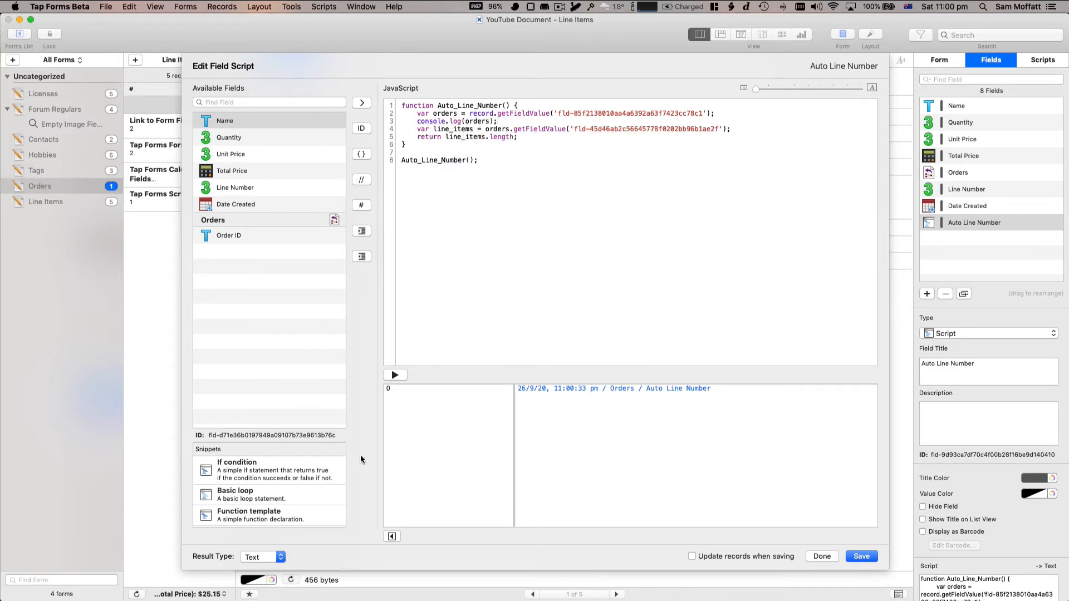
{"action": "left_click", "coordinate": [395, 374]}
- Wrap the logged orders value in JSON.stringify() and run the script again
{"action": "left_click", "coordinate": [470, 114]}
{"action": "left_click", "coordinate": [465, 121]}
{"action": "type", "text": "JSON.string."}
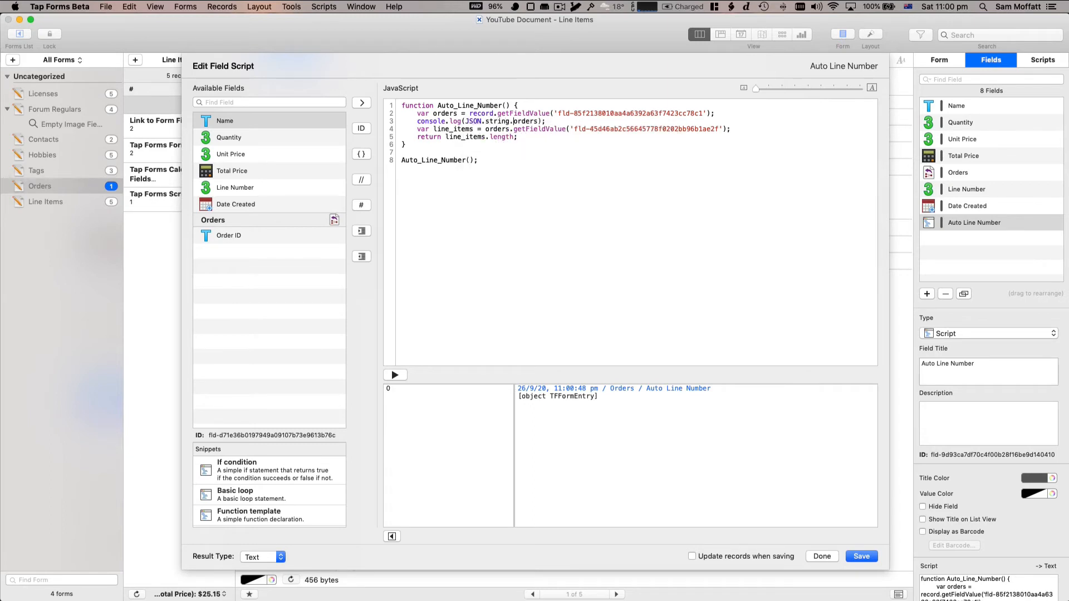
{"action": "key", "text": "BackSpace"}
{"action": "type", "text": "ify("}
{"action": "type", "text": ");"}
{"action": "left_click", "coordinate": [394, 375]}
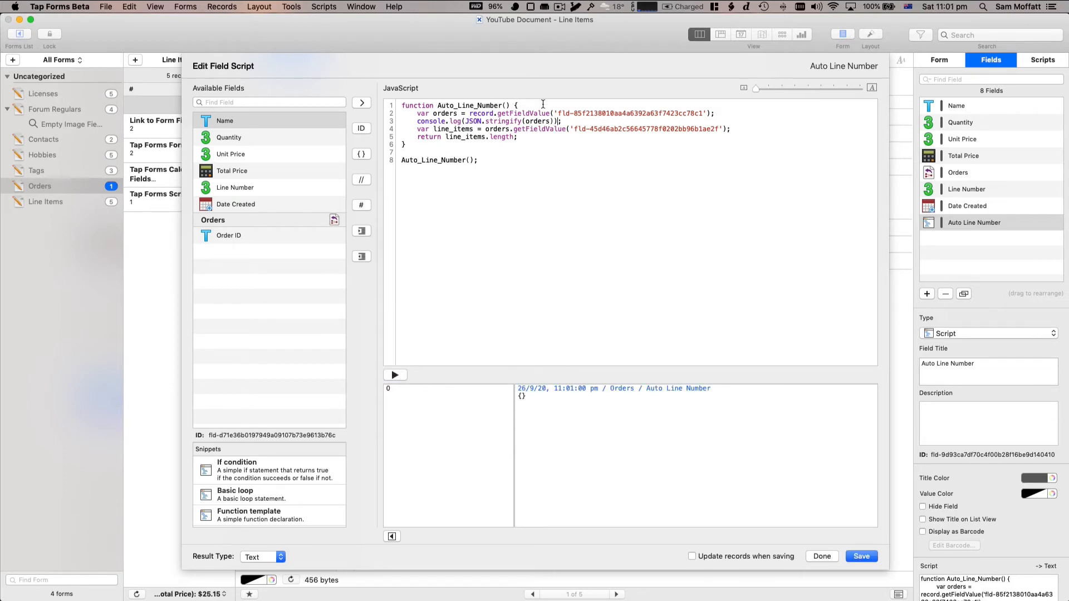
- Replace the orders logging line with console.log(line_items); below the line_items declaration and run the script
{"action": "key", "text": "super+BackSpace"}
{"action": "key", "text": "BackSpace"}
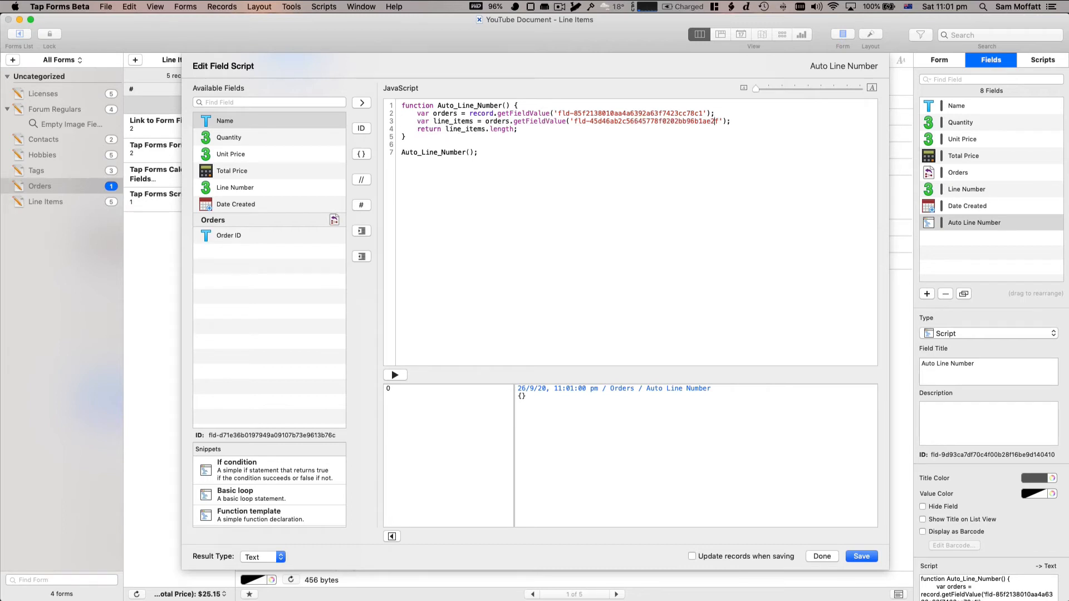
{"action": "key", "text": "Return"}
{"action": "type", "text": "consol.elog("}
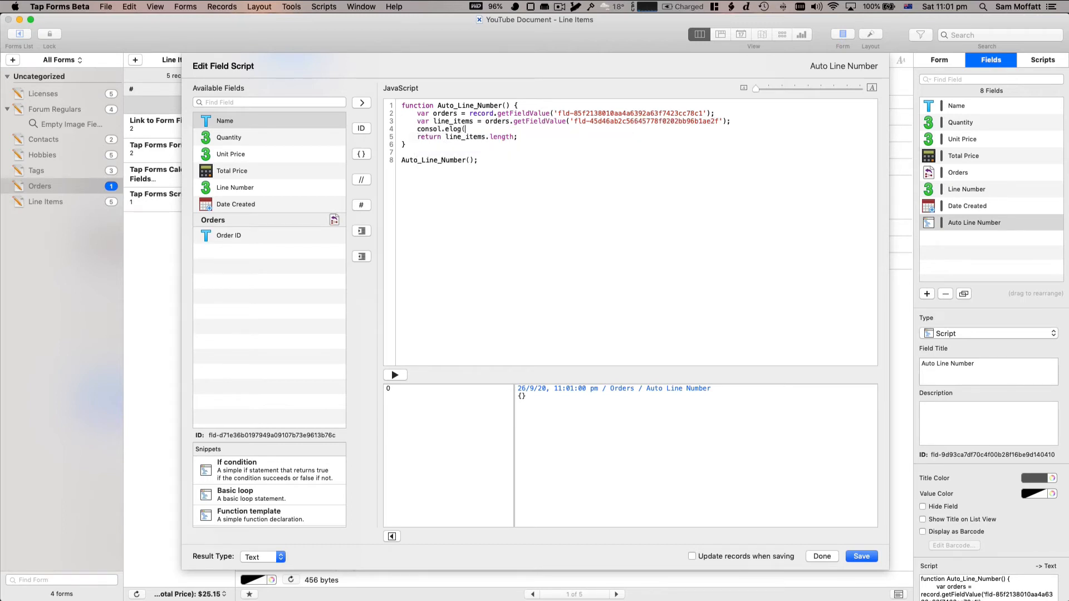
{"action": "key", "text": "super+BackSpace"}
{"action": "type", "text": "con"}
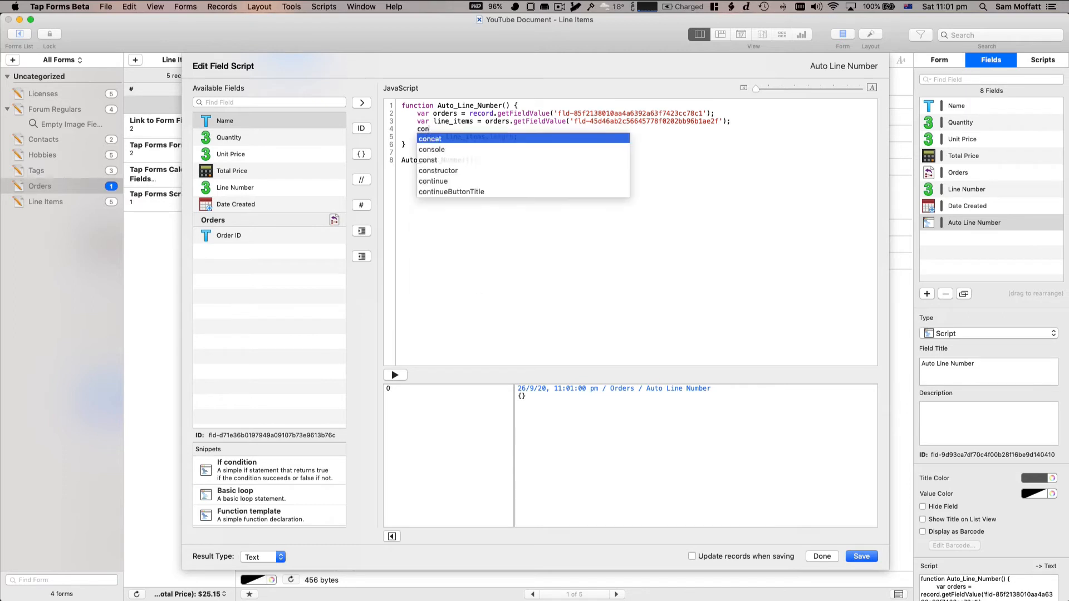
{"action": "type", "text": "sole.log(line_items);"}
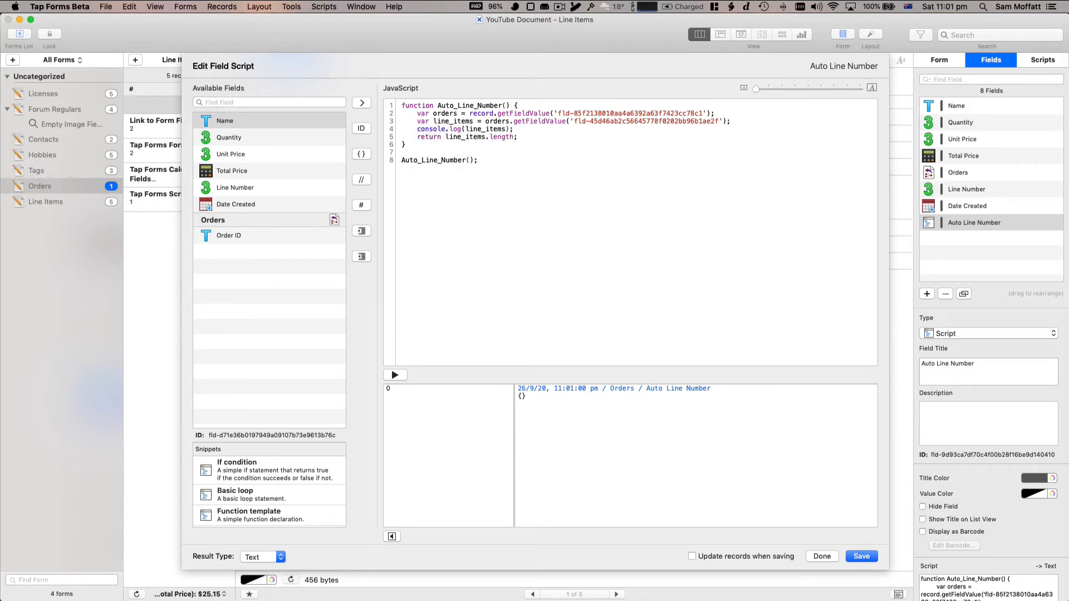
{"action": "left_click", "coordinate": [395, 373]}
- Save the Auto Line Number script and recalculate the blank line item's record
{"action": "left_click", "coordinate": [860, 556]}
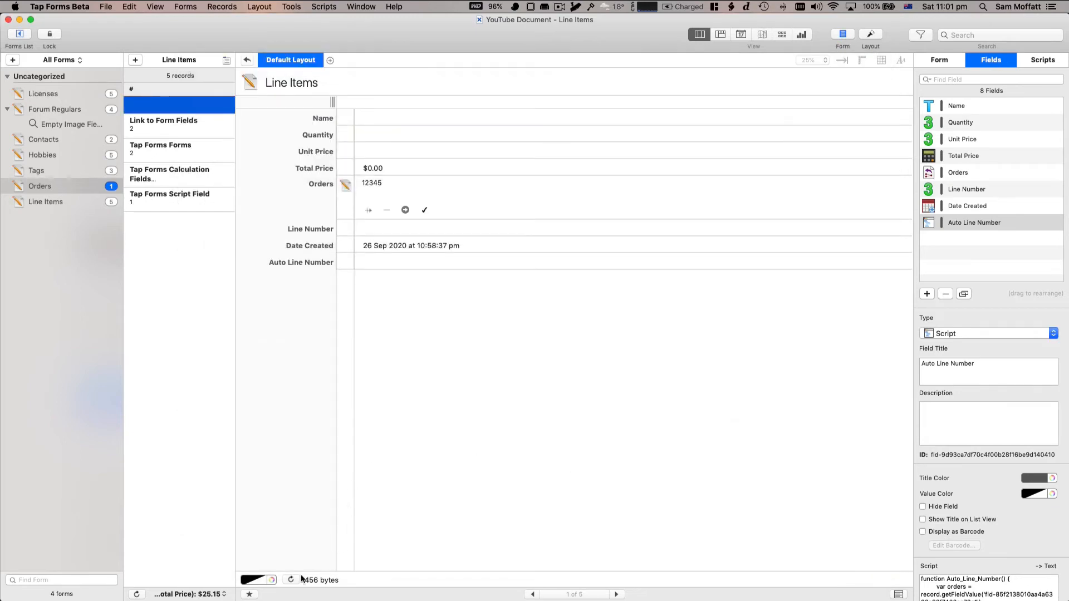
{"action": "left_click", "coordinate": [291, 579]}
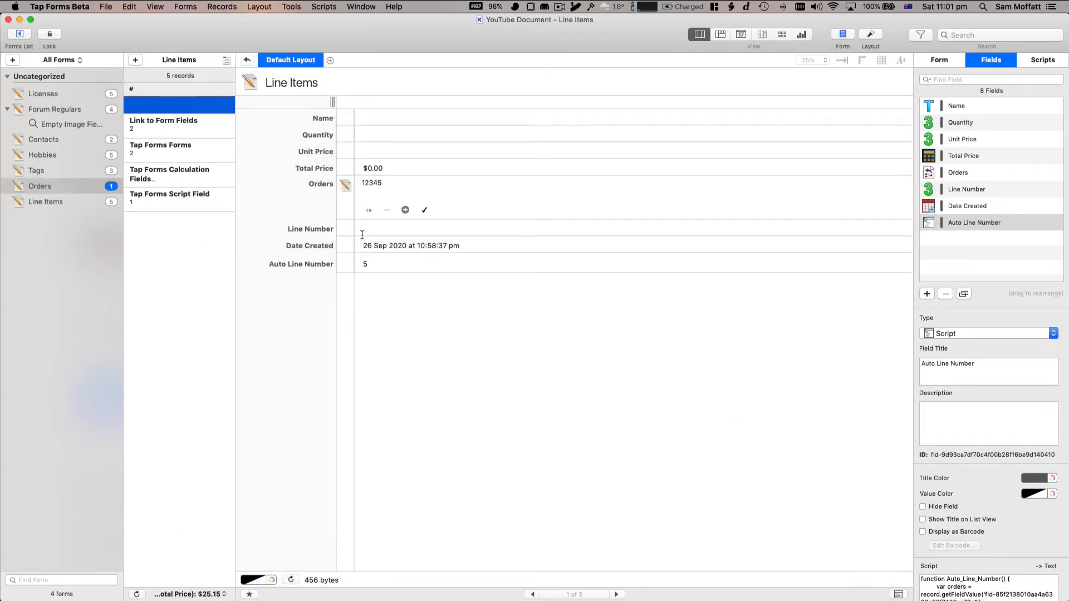
{"action": "left_click", "coordinate": [453, 290]}
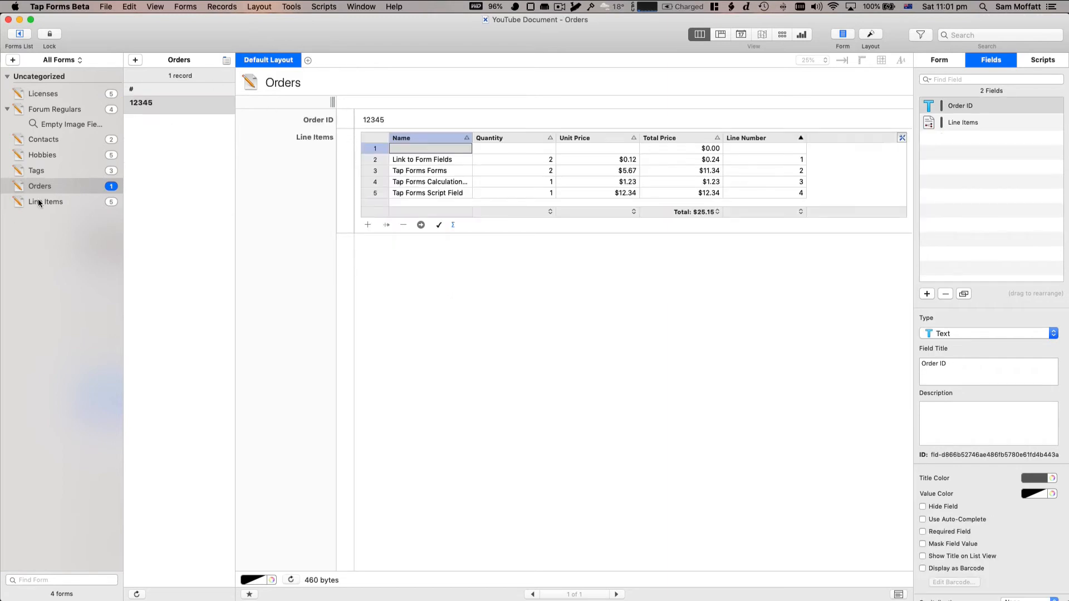
- Run the Auto Line Number script on the blank line item and review its orders and line_items declarations
{"action": "left_click", "coordinate": [39, 202]}
{"action": "left_click", "coordinate": [168, 98]}
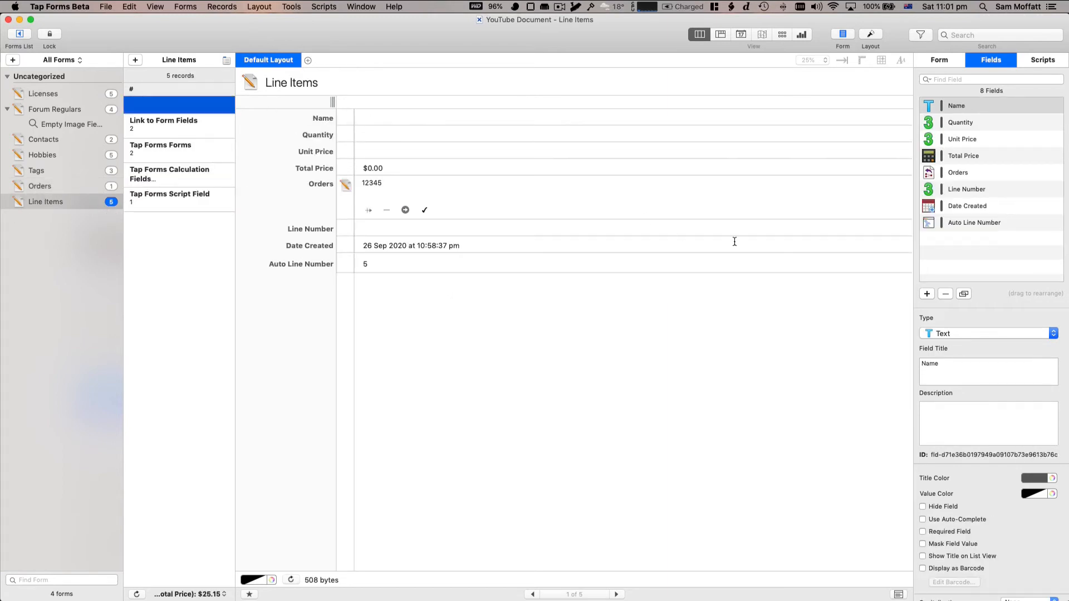
{"action": "double_click", "coordinate": [973, 221]}
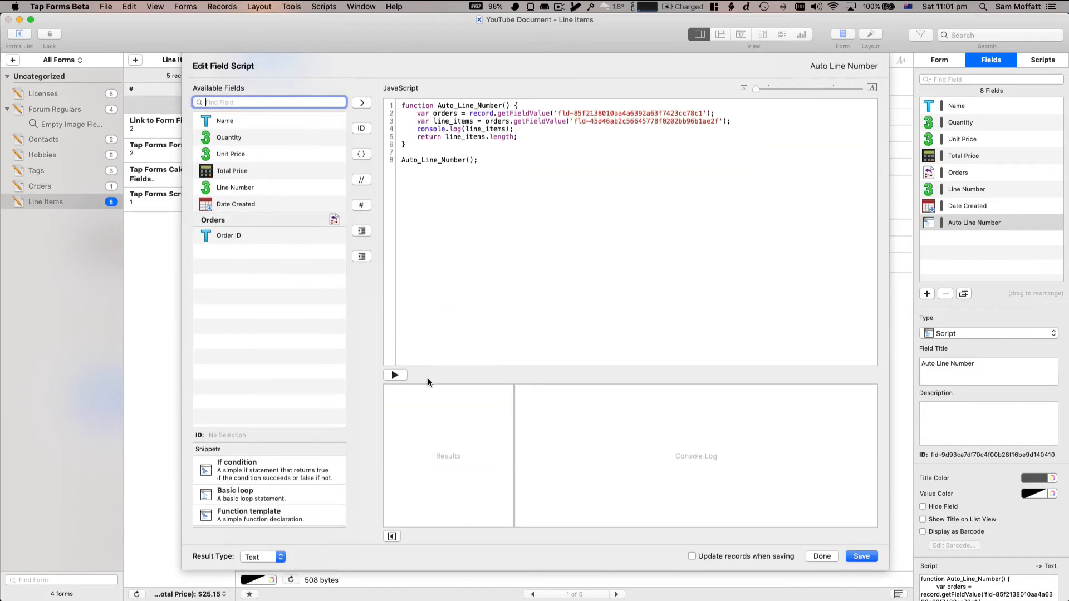
{"action": "left_click", "coordinate": [395, 375]}
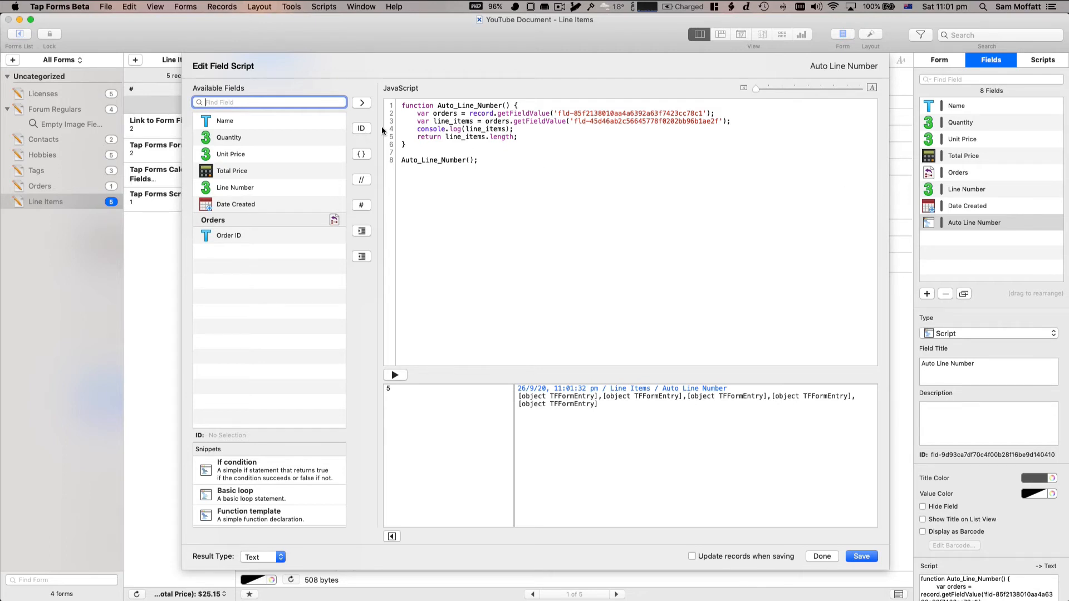
{"action": "left_click_drag", "start_coordinate": [424, 110], "coordinate": [582, 115]}
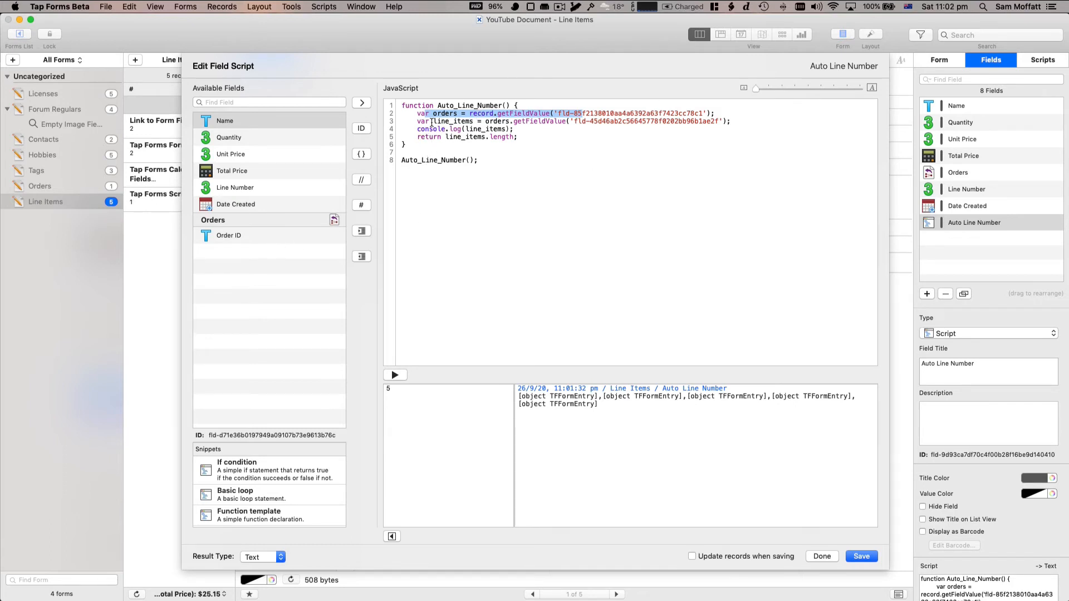
{"action": "left_click_drag", "start_coordinate": [432, 122], "coordinate": [514, 122]}
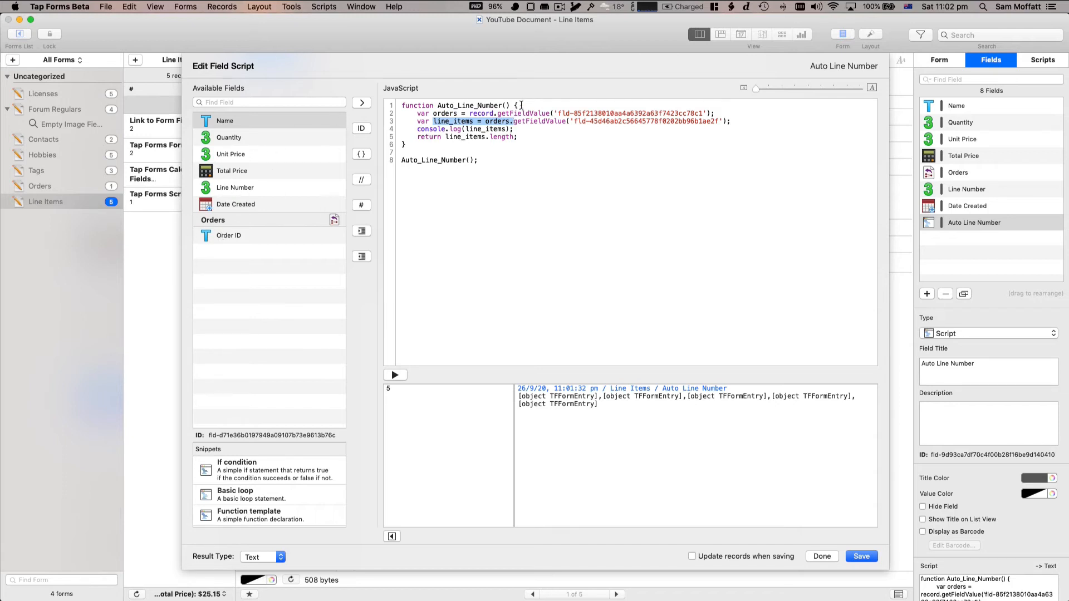
{"action": "left_click", "coordinate": [390, 388]}
{"action": "left_click", "coordinate": [861, 556]}
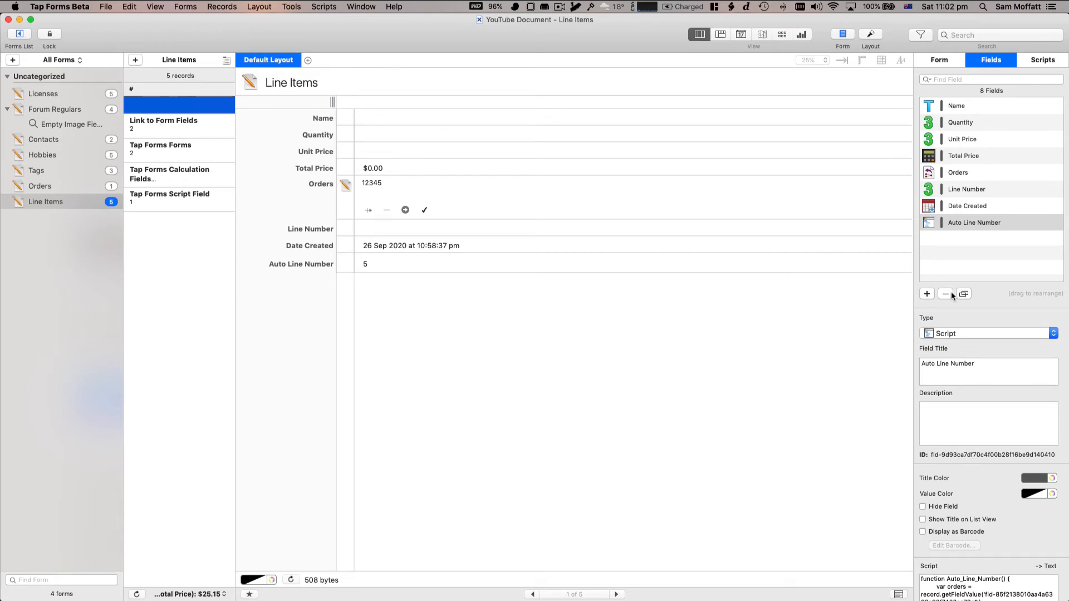
- In the Auto Line Number script, replace the line_items logging line with one logging "Found autoline number entries: " + line_items.length
{"action": "double_click", "coordinate": [986, 221]}
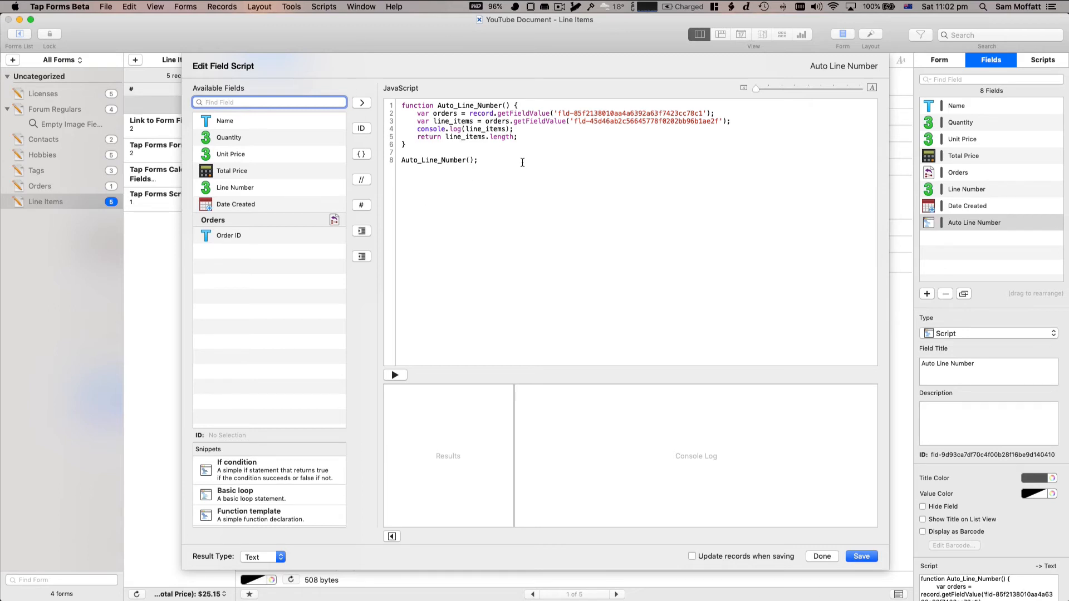
{"action": "left_click", "coordinate": [530, 128]}
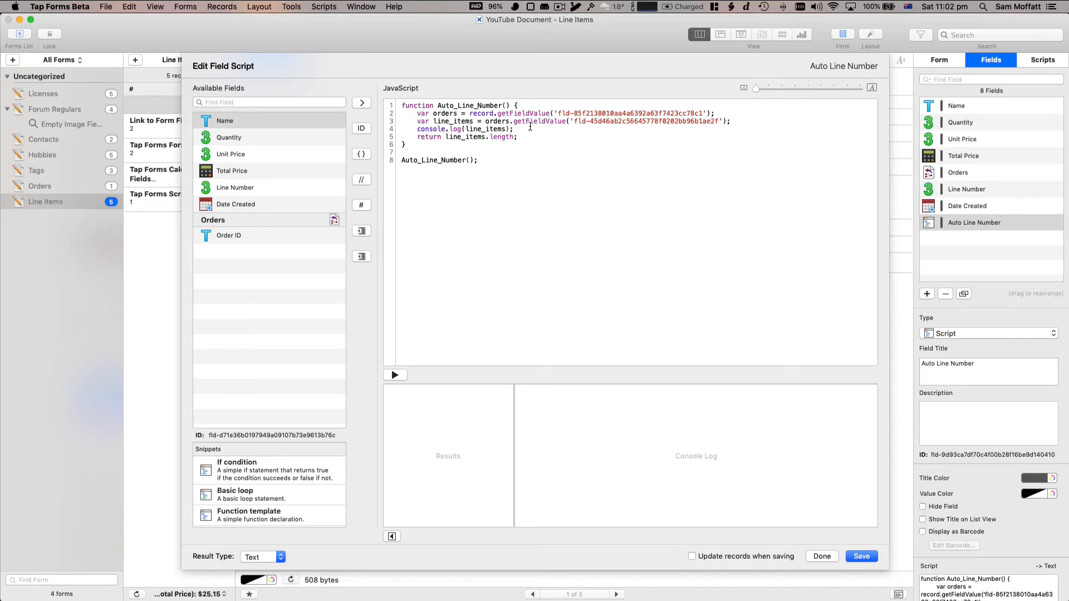
{"action": "key", "text": "super+BackSpace"}
{"action": "key", "text": "BackSpace"}
{"action": "key", "text": "Return"}
{"action": "type", "text": "cpmsp;"}
{"action": "key", "text": "super+BackSpace"}
{"action": "type", "text": "console.log(\"Found autoline number entries: "}
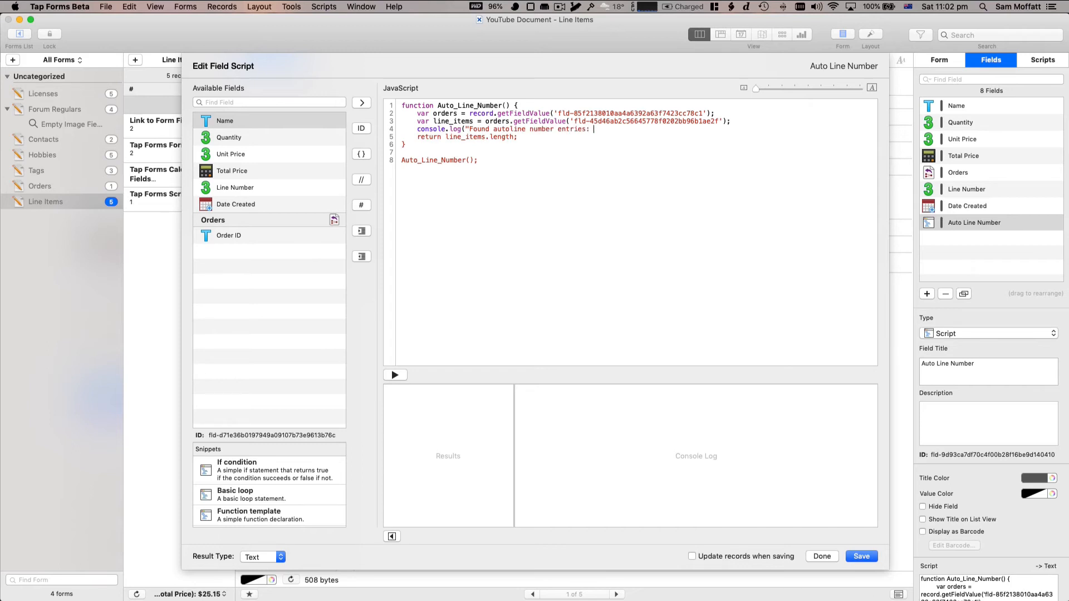
{"action": "type", "text": "\" + lin"}
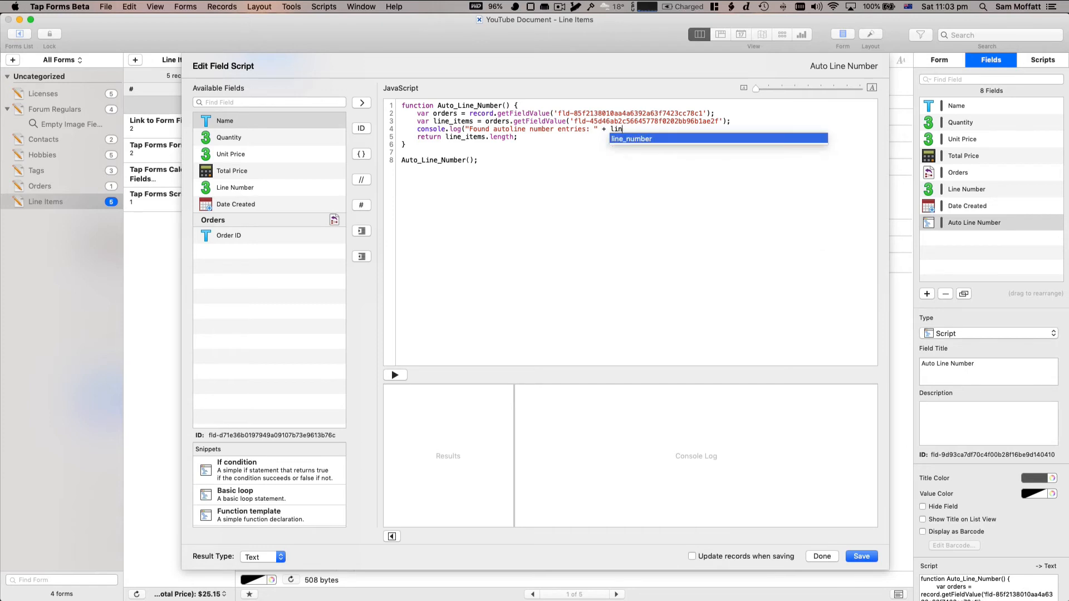
{"action": "type", "text": "e_items.length;"}
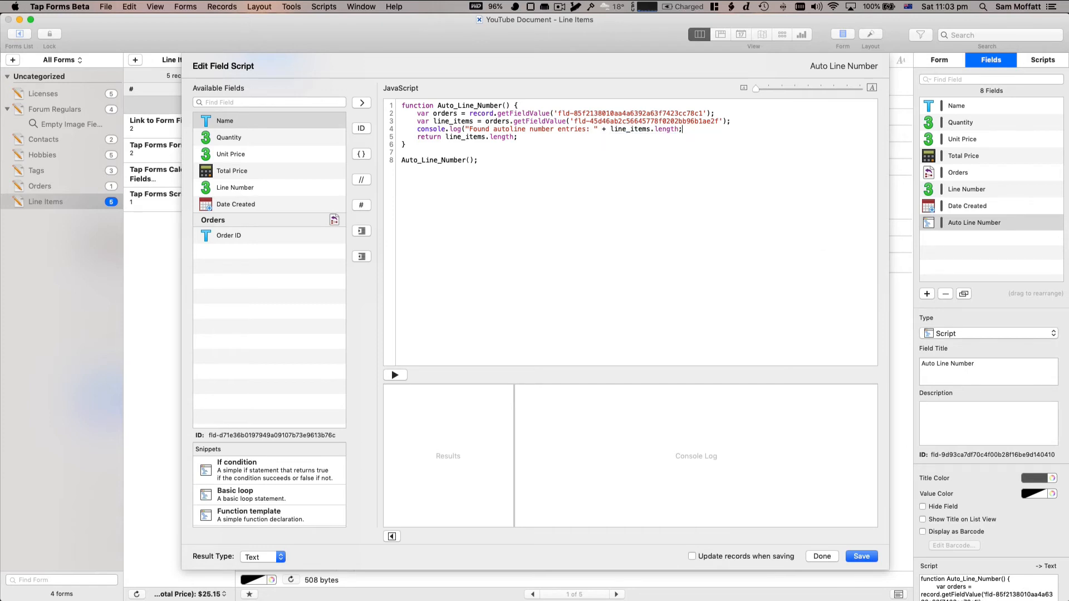
- Below the logging line, insert a line_number variable that reads the record's Line Number field
{"action": "key", "text": "Up"}
{"action": "key", "text": "Return"}
{"action": "key", "text": "Return"}
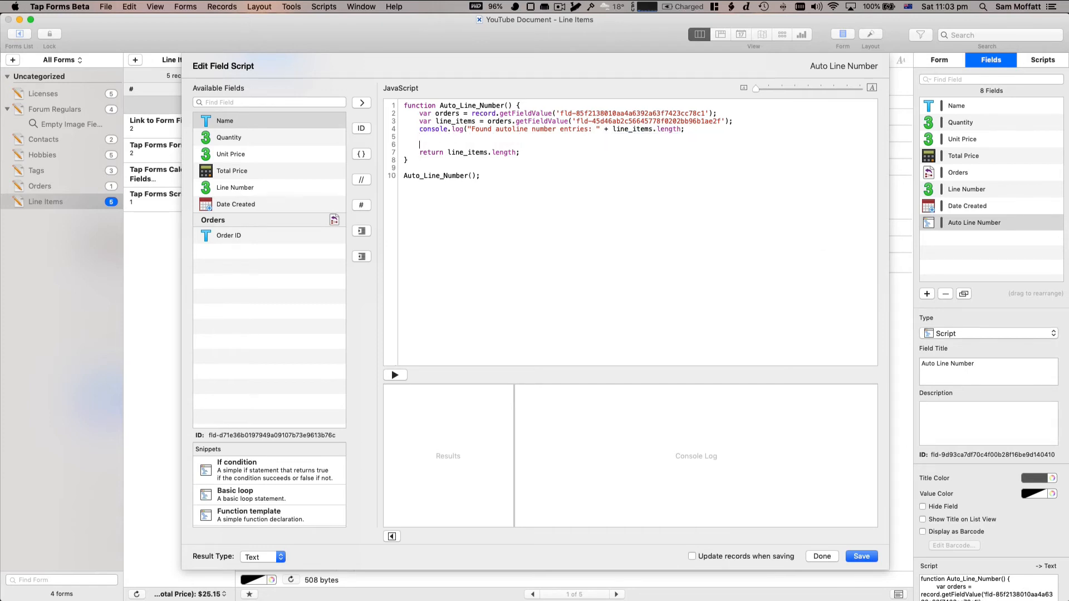
{"action": "left_click", "coordinate": [229, 188]}
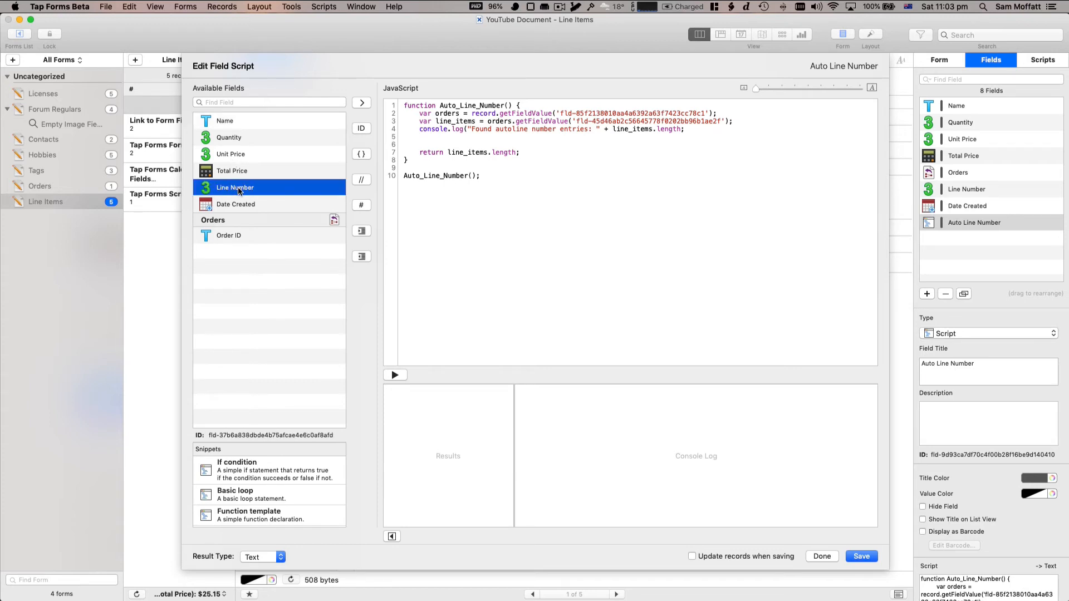
{"action": "double_click", "coordinate": [239, 191]}
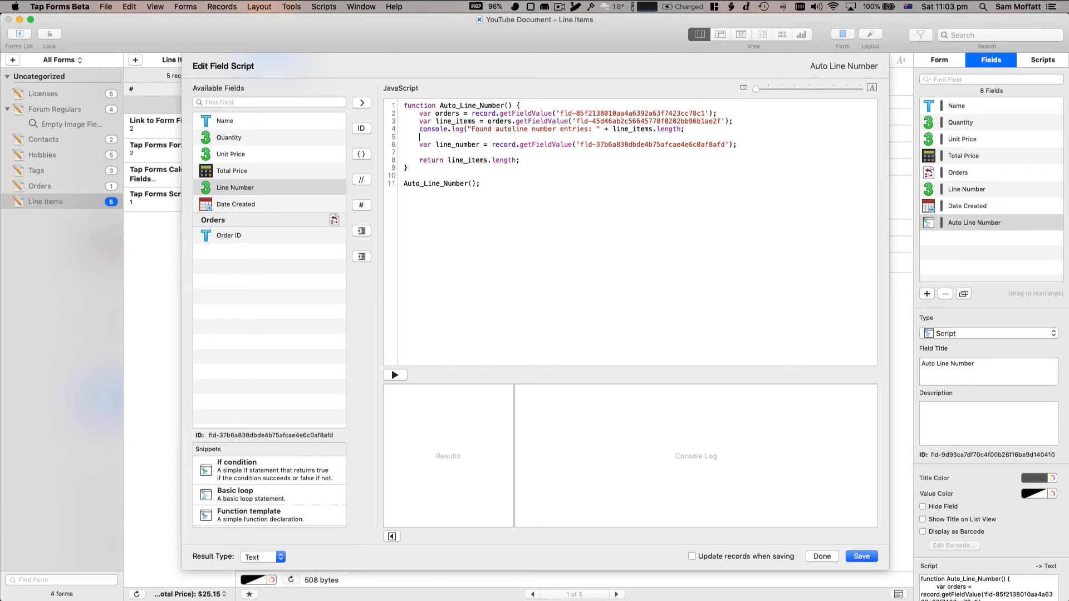
- Add an if (!line_number) { } block below the line_number declaration
{"action": "key", "text": "Return"}
{"action": "key", "text": "Return"}
{"action": "type", "text": "if "}
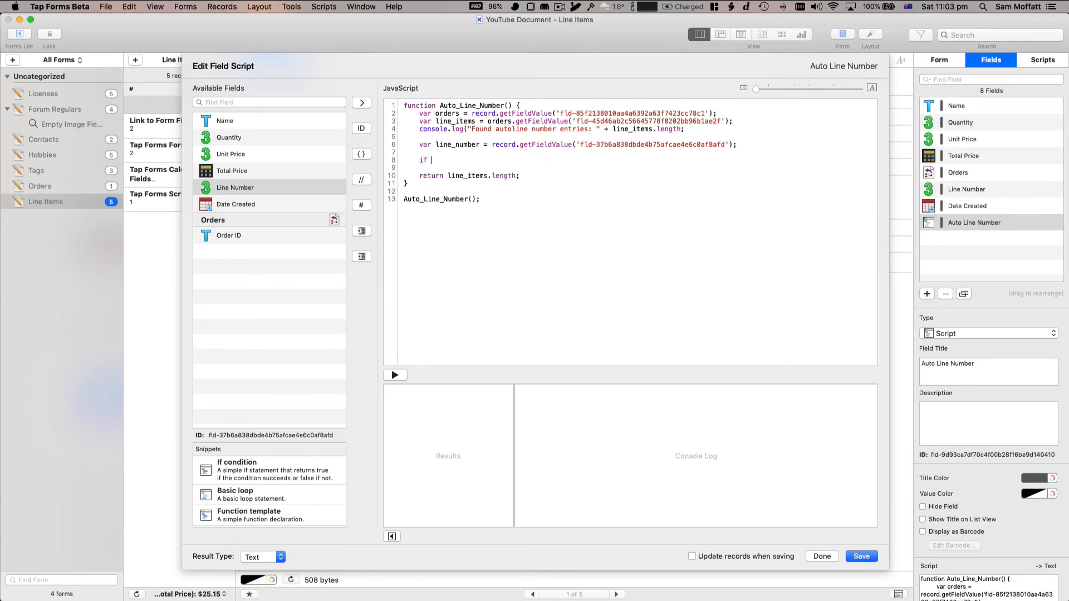
{"action": "type", "text": "(line_number)"}
{"action": "type", "text": "!"}
{"action": "type", "text": " {"}
{"action": "key", "text": "Return"}
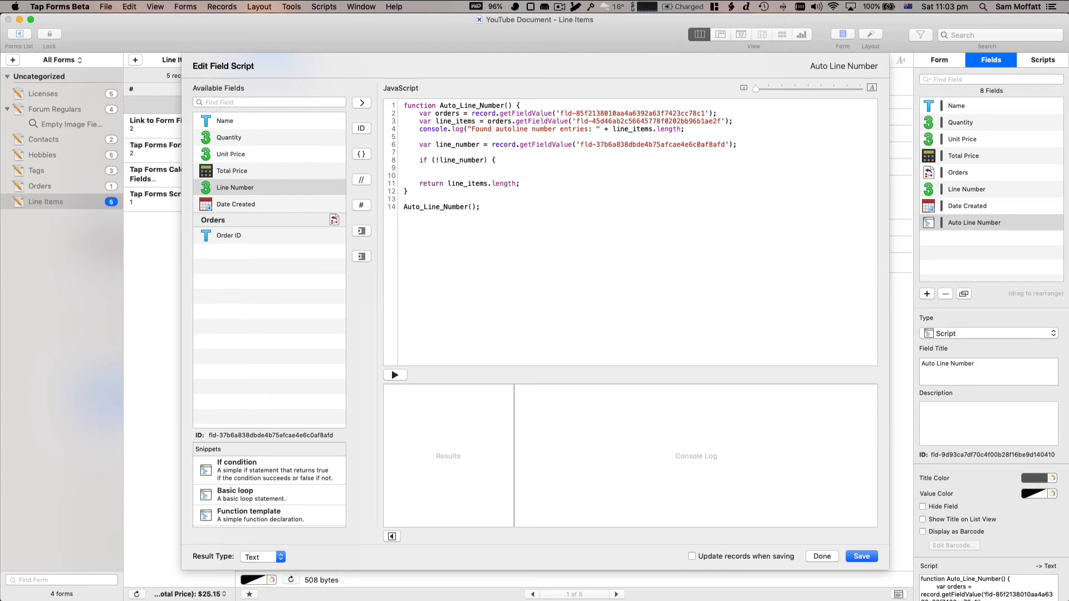
{"action": "key", "text": "Return"}
{"action": "type", "text": "}"}
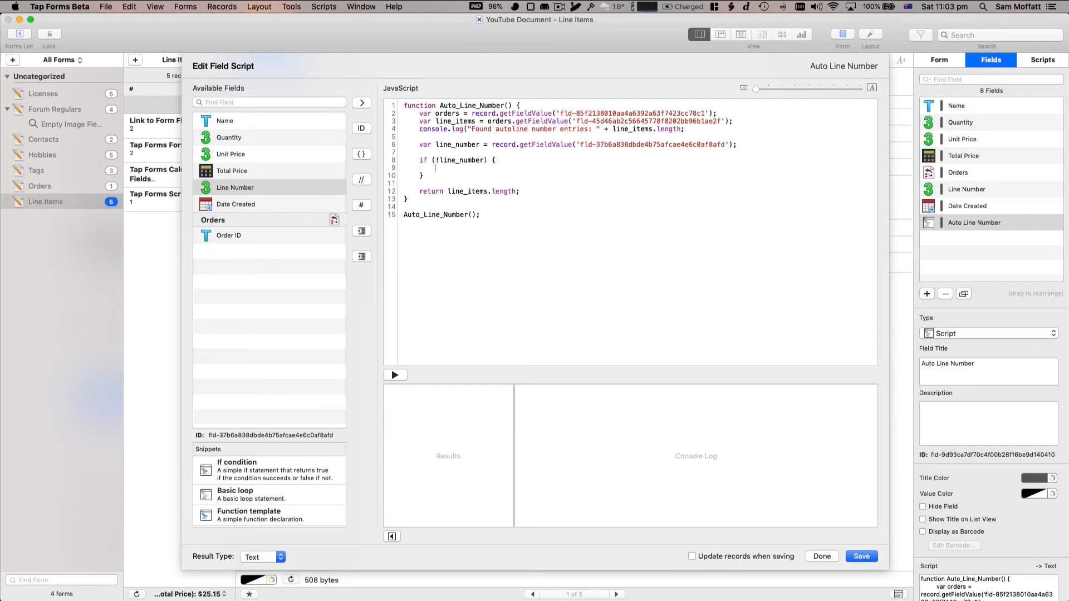
- Inside the if block, add a record.setFieldValue call with the copied Line Number field ID and line_items.length
{"action": "type", "text": "record.setFieldValue("}
{"action": "left_click_drag", "start_coordinate": [576, 145], "coordinate": [730, 146]}
{"action": "key", "text": "super+c"}
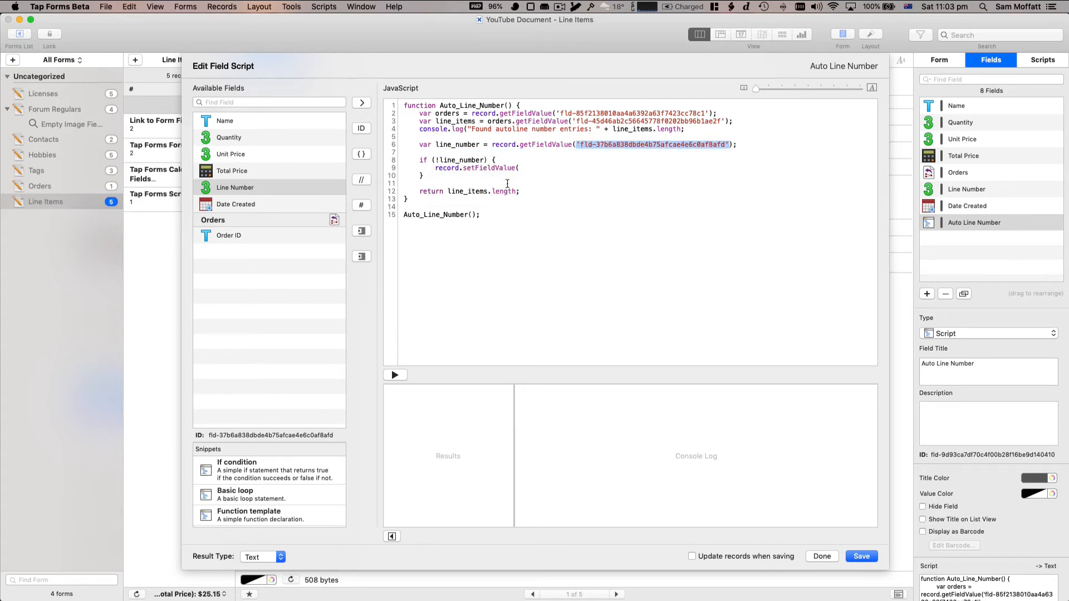
{"action": "left_click", "coordinate": [526, 168]}
{"action": "key", "text": "super+v"}
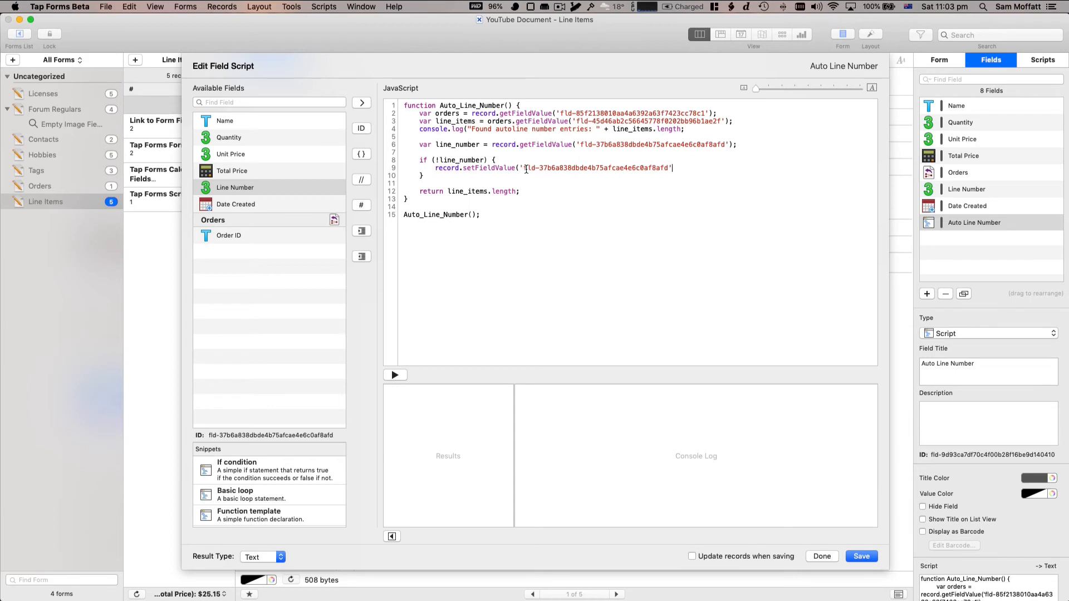
{"action": "type", "text": ", line_items.length);"}
- End the if block with return "Updated line number to " + line_items.length;
{"action": "key", "text": "Return"}
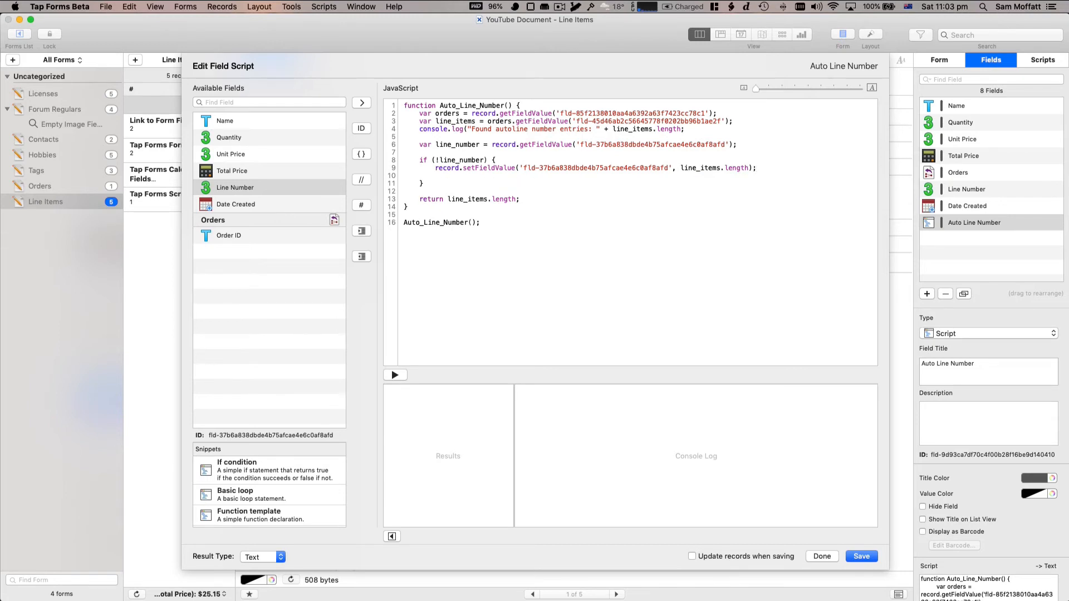
{"action": "type", "text": "return \"Update"}
{"action": "type", "text": "d line number"}
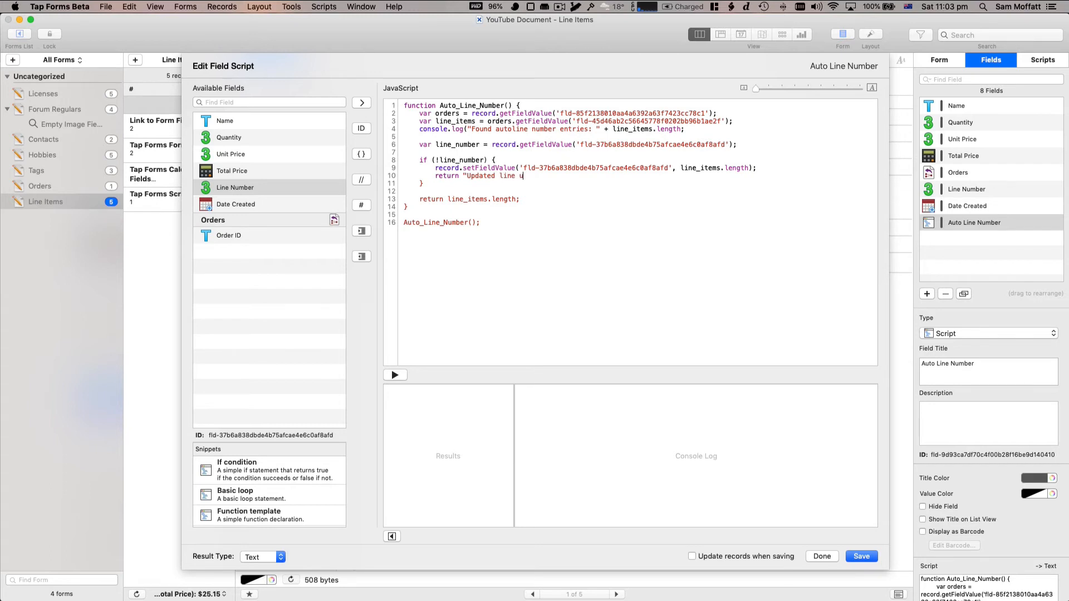
{"action": "type", "text": " to \" + line_"}
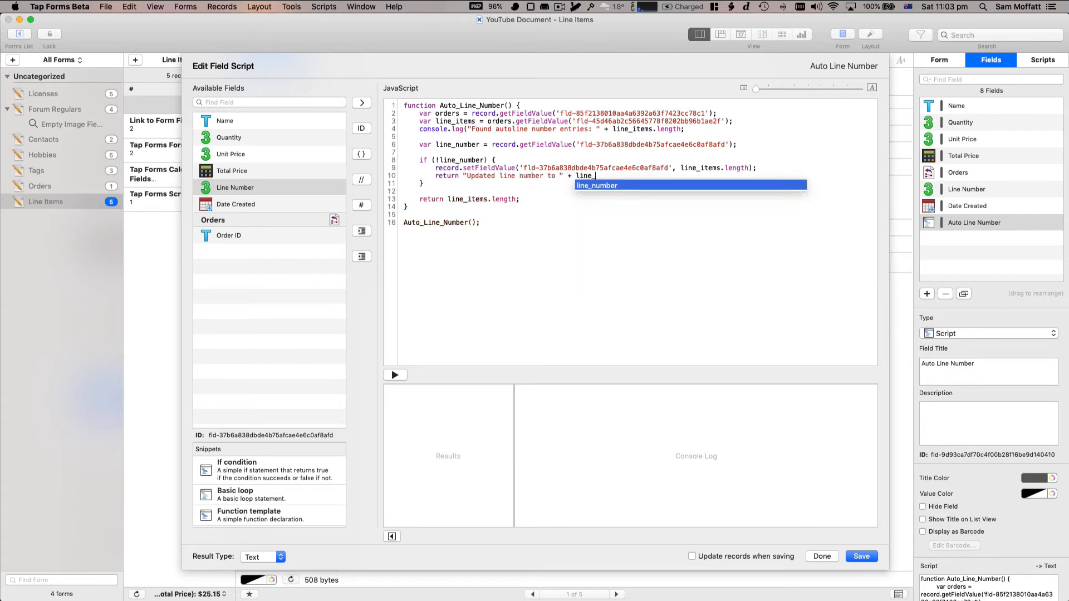
{"action": "type", "text": "items.length;"}
{"action": "key", "text": "Return"}
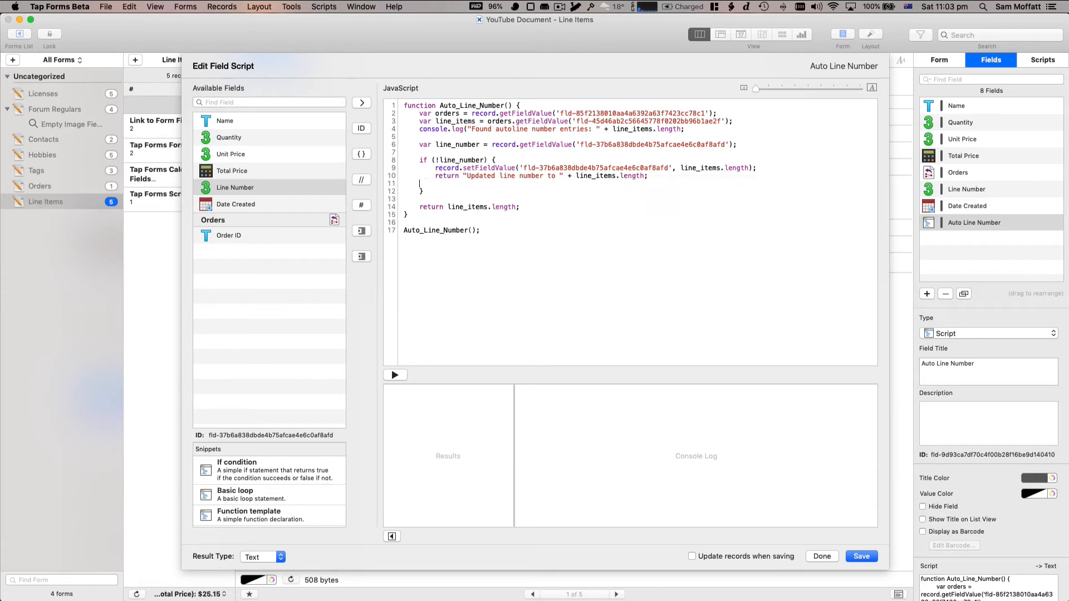
{"action": "key", "text": "BackSpace"}
- Change the function's final return value to "Did not update line number, already set"
{"action": "key", "text": "Down"}
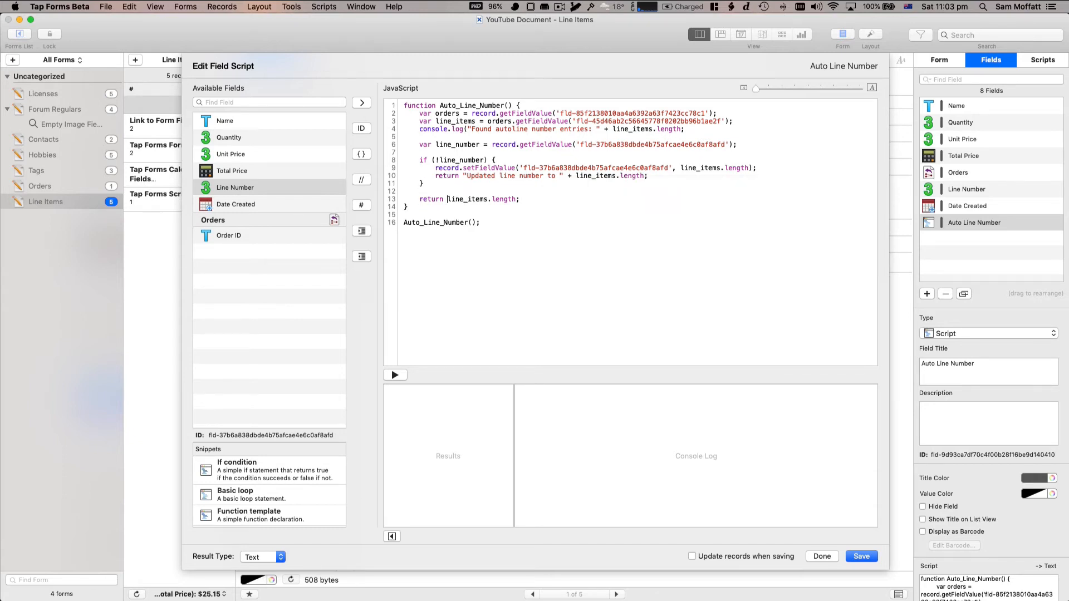
{"action": "key", "text": "alt+shift+Left"}
{"action": "type", "text": "\"Did not update line nun"}
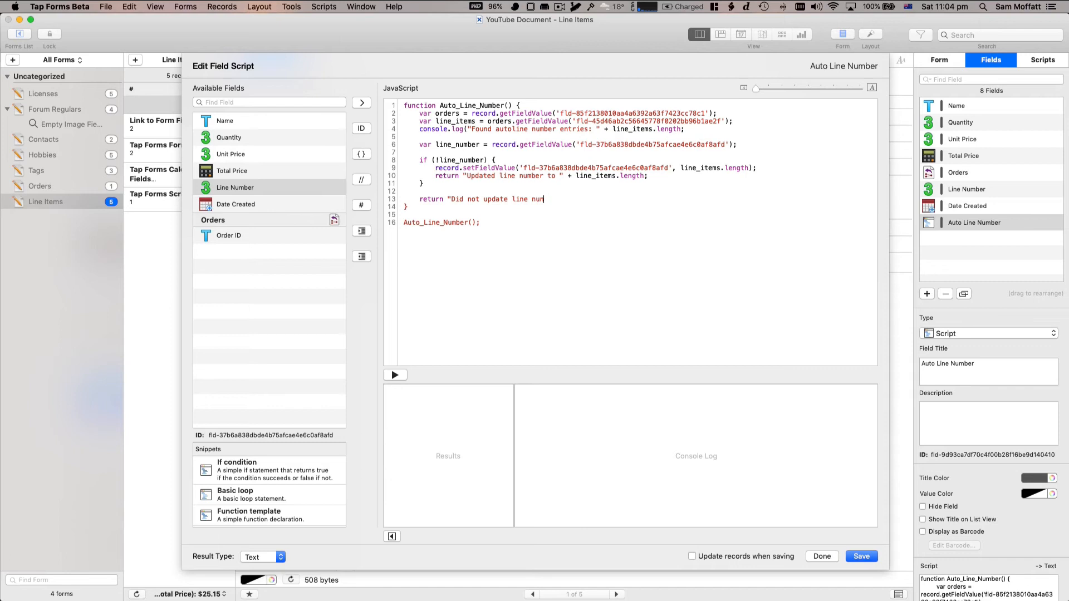
{"action": "key", "text": "BackSpace"}
{"action": "type", "text": "mber, already set\";"}
- Add document.saveAllChanges(); directly below the setFieldValue line in the if block
{"action": "left_click", "coordinate": [772, 163]}
{"action": "key", "text": "Return"}
{"action": "type", "text": "document.s"}
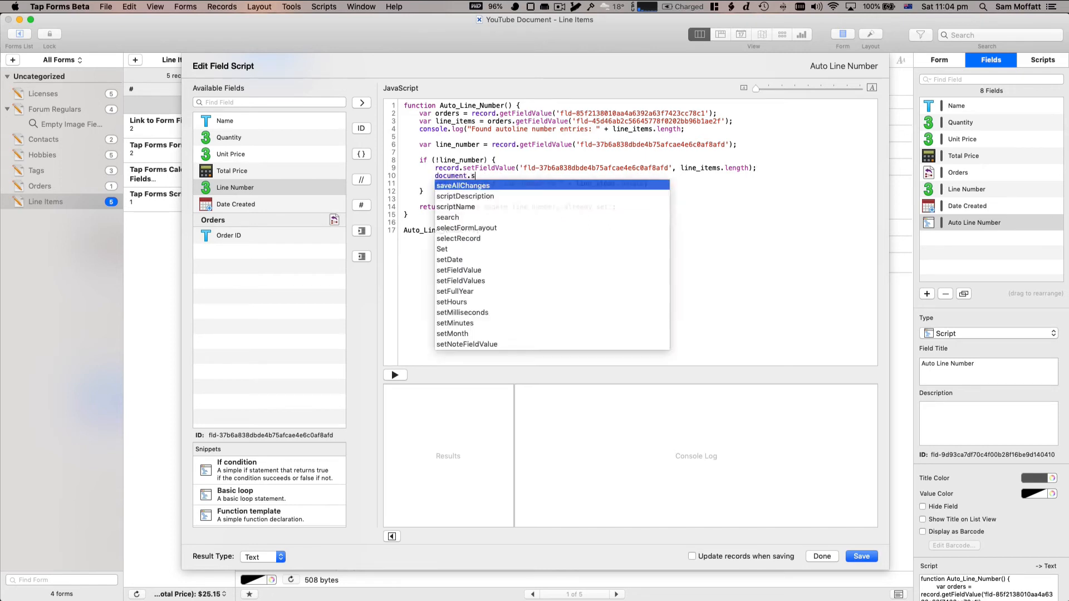
{"action": "type", "text": "aveAllChanges();"}
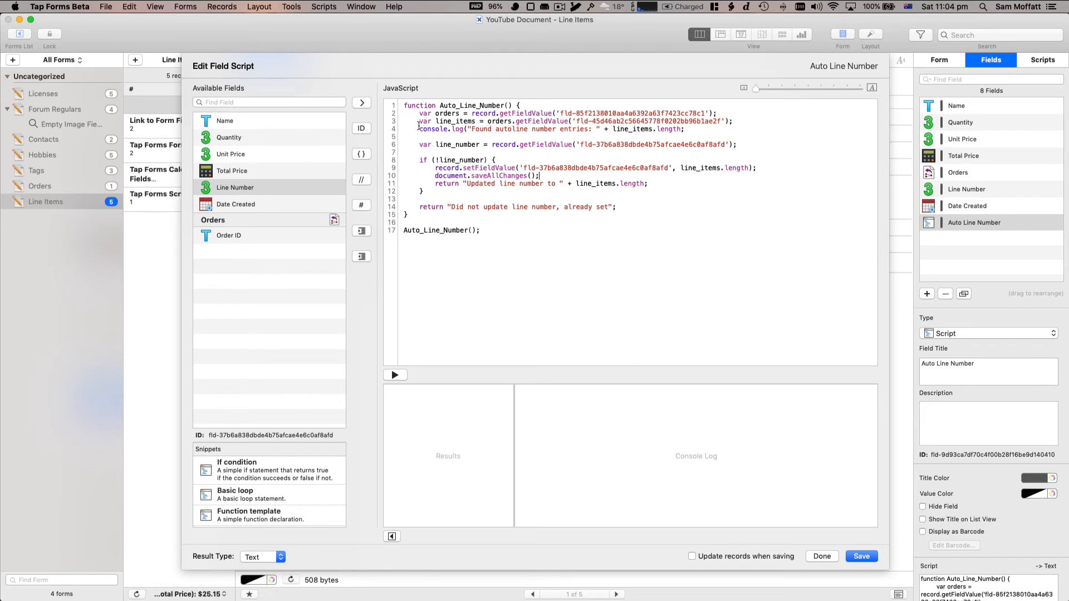
- Review the script's orders, line_items, logging and line_number lines and the if condition
{"action": "left_click_drag", "start_coordinate": [432, 114], "coordinate": [487, 114]}
{"action": "triple_click", "coordinate": [444, 122]}
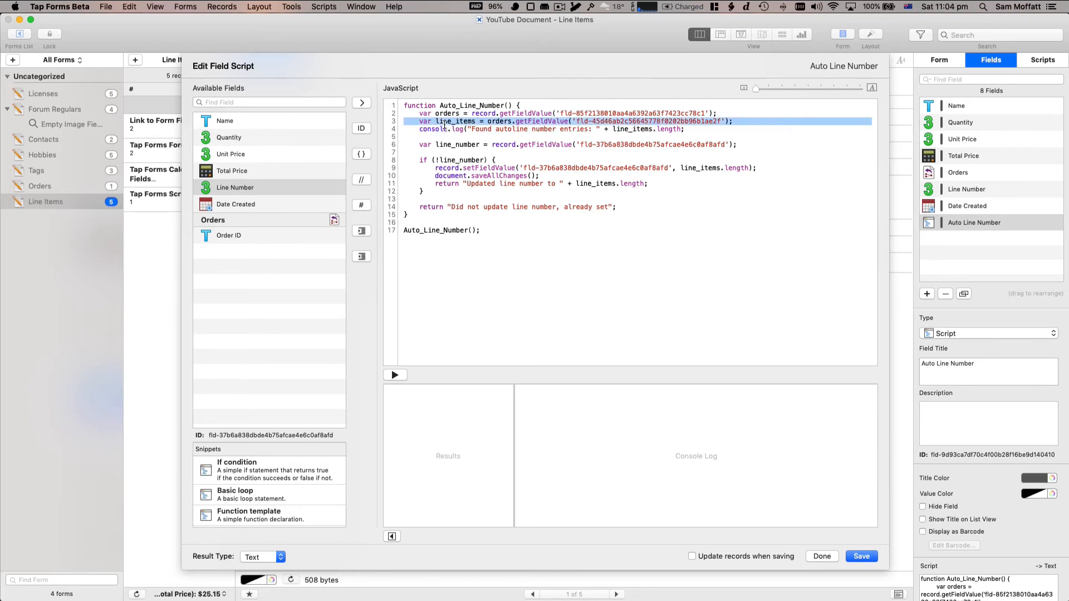
{"action": "triple_click", "coordinate": [453, 129]}
{"action": "left_click", "coordinate": [448, 145]}
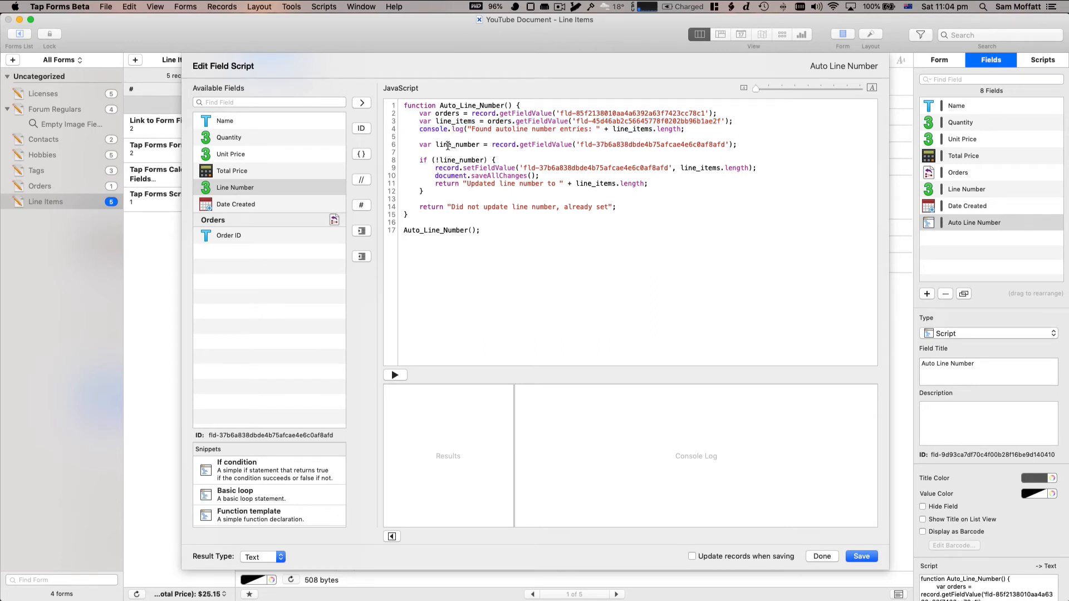
{"action": "triple_click", "coordinate": [447, 145]}
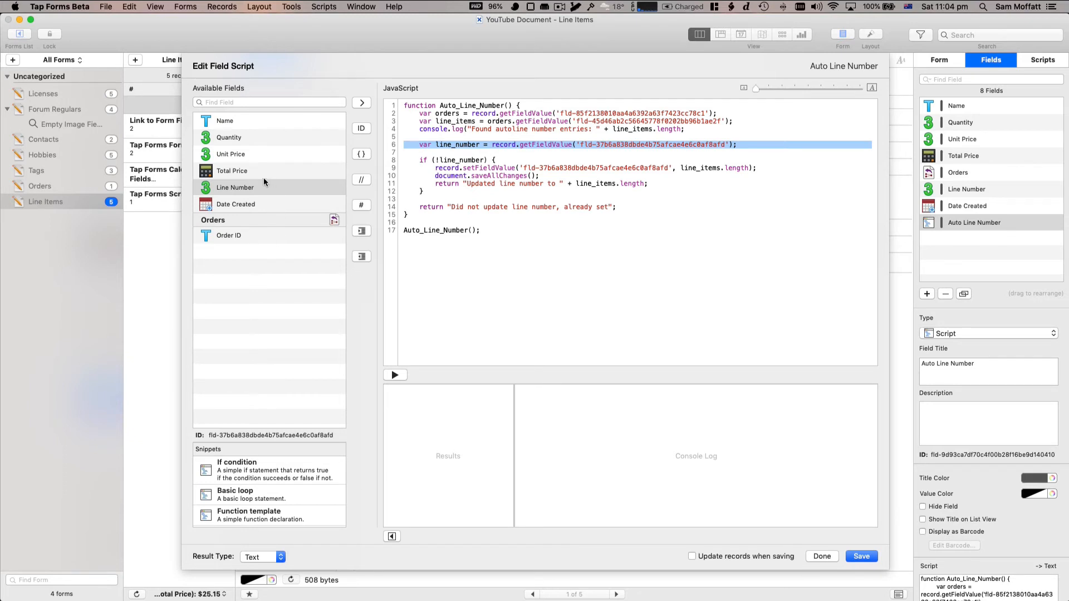
{"action": "double_click", "coordinate": [443, 160]}
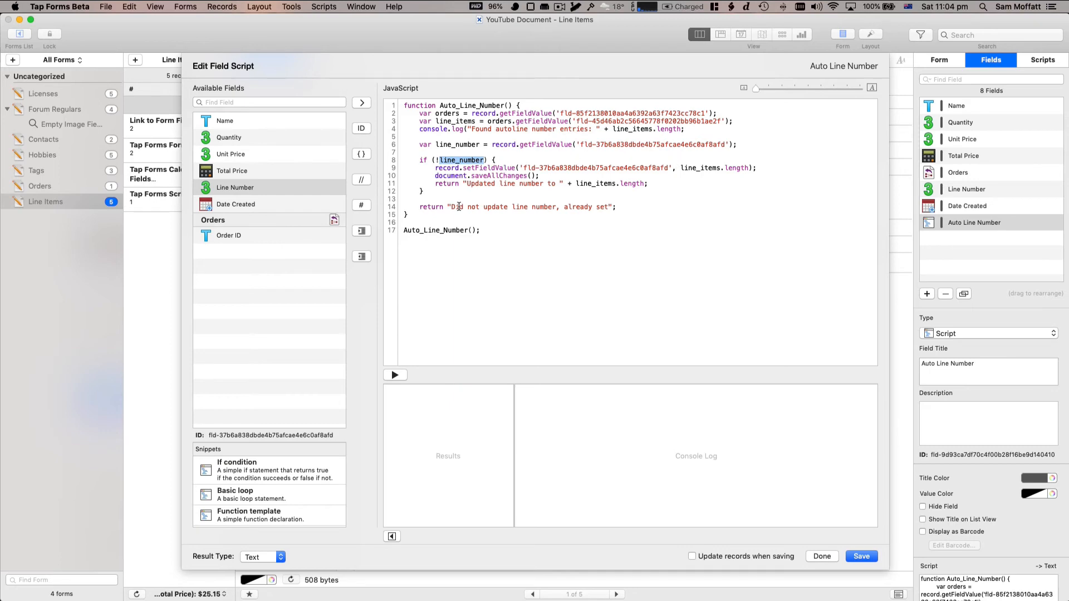
- Save the extended Auto Line Number script and recalculate the blank line item's record
{"action": "left_click", "coordinate": [867, 559]}
{"action": "left_click", "coordinate": [296, 578]}
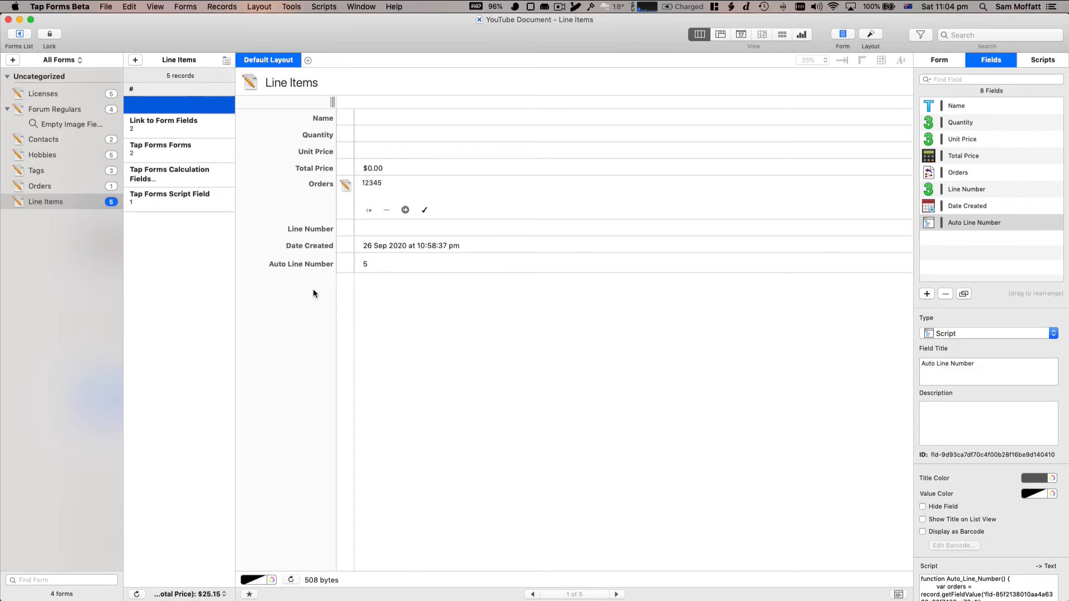
- Cancel unlinking order 12345 from the blank line item and open the document's script console
{"action": "left_click", "coordinate": [386, 210]}
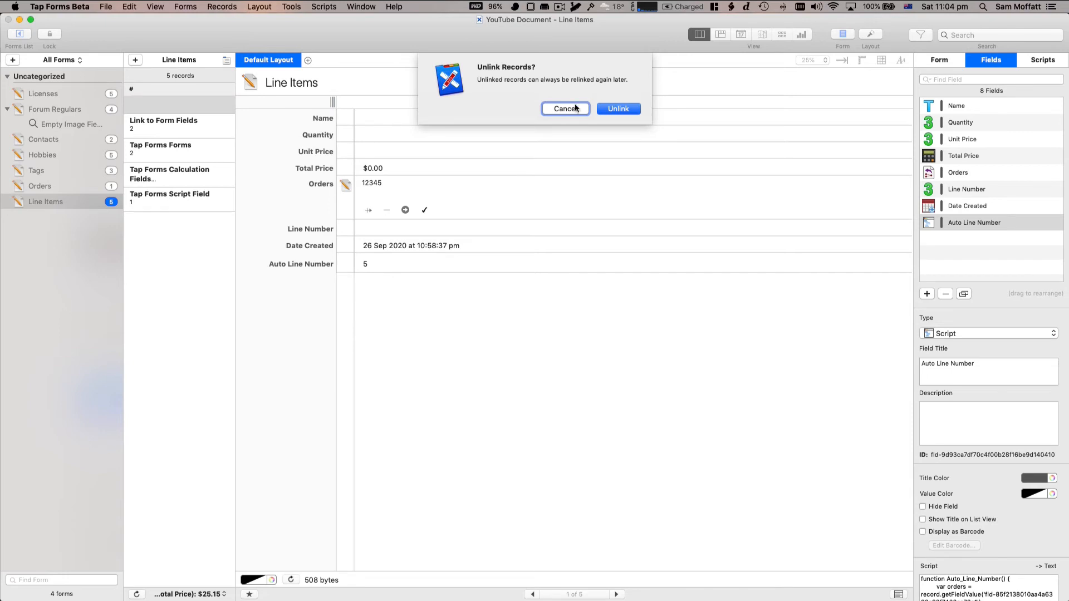
{"action": "left_click", "coordinate": [575, 107]}
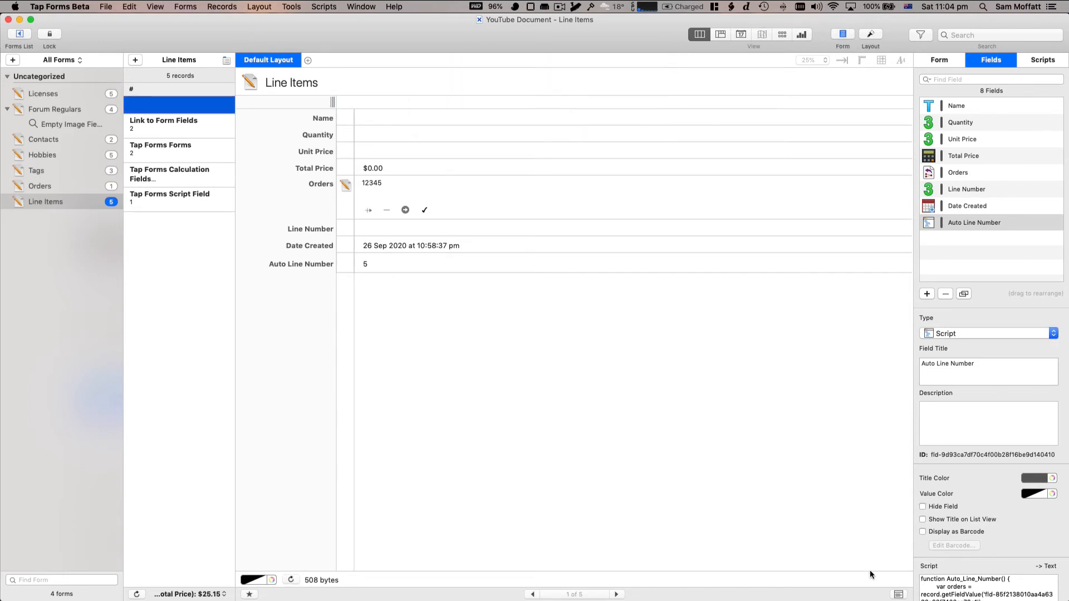
{"action": "left_click", "coordinate": [898, 594]}
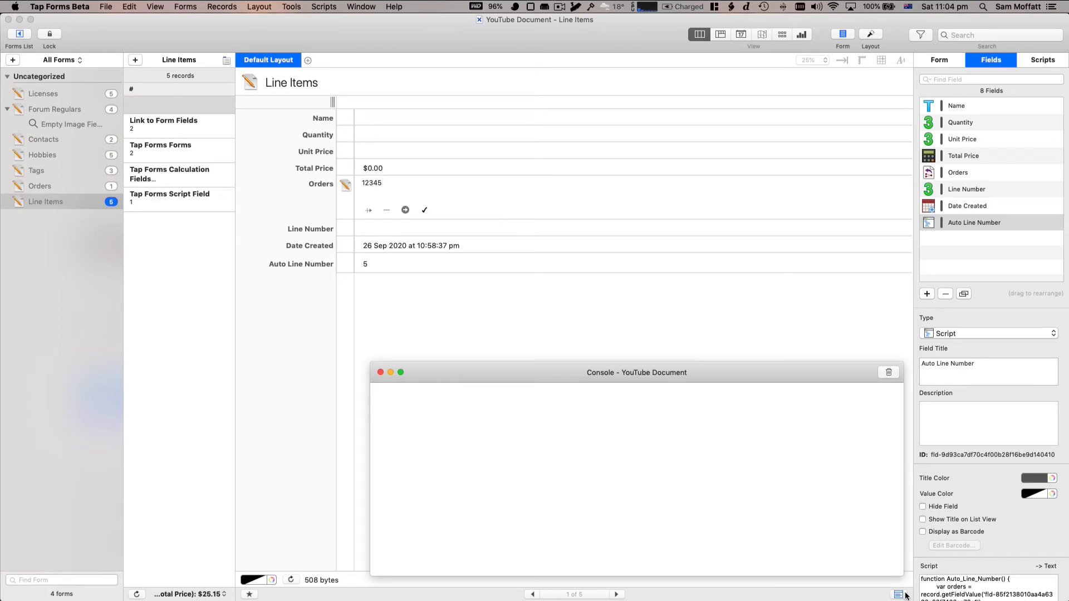
- Recalculate the blank line item's record and test-run the Auto Line Number script in its editor
{"action": "left_click", "coordinate": [305, 580]}
{"action": "left_click", "coordinate": [290, 580]}
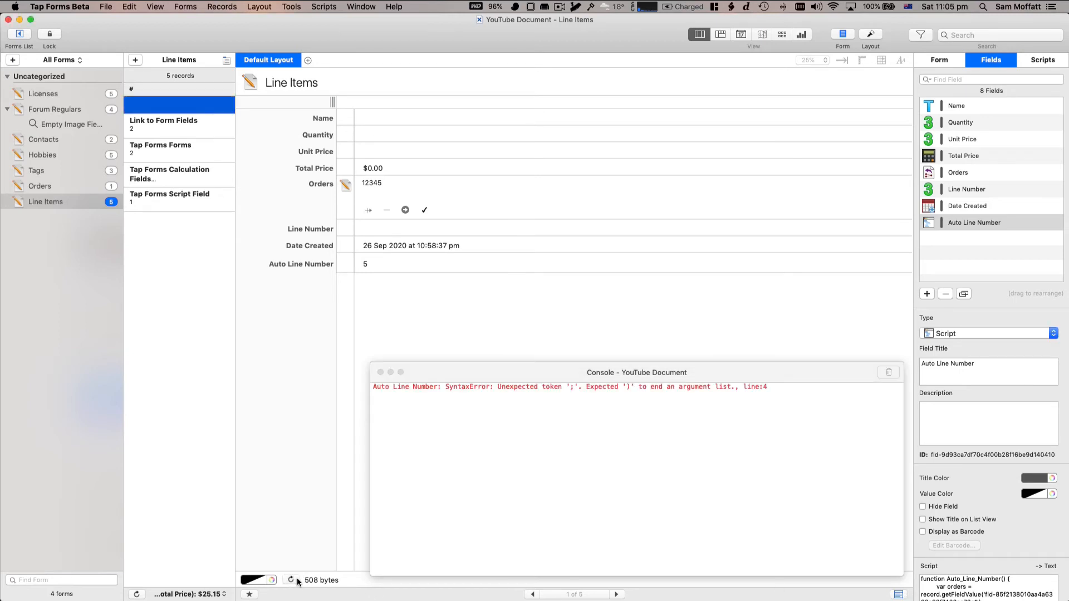
{"action": "left_click", "coordinate": [296, 579]}
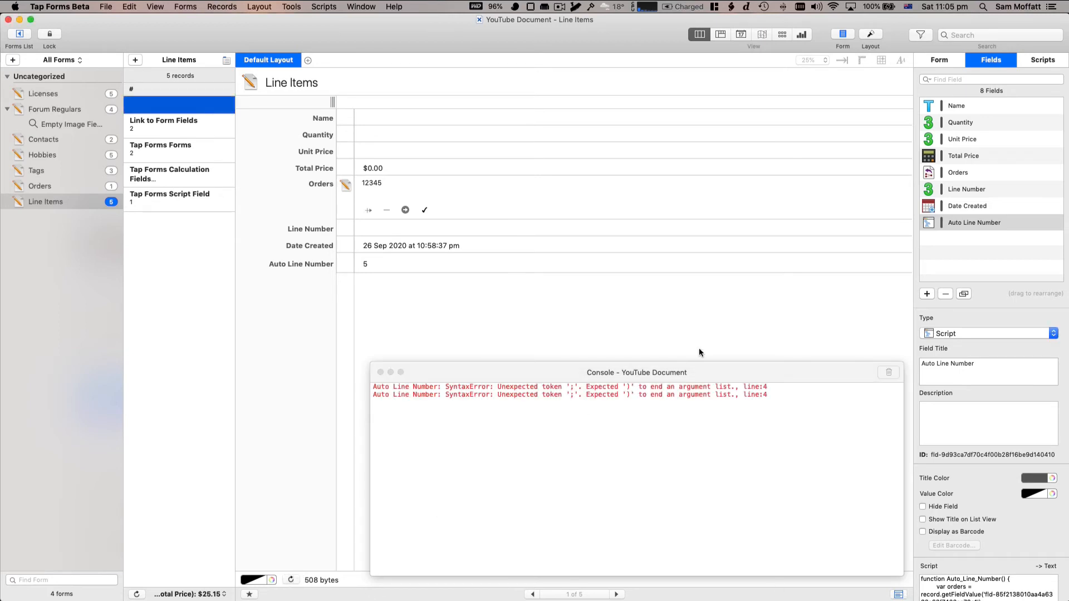
{"action": "double_click", "coordinate": [1008, 223]}
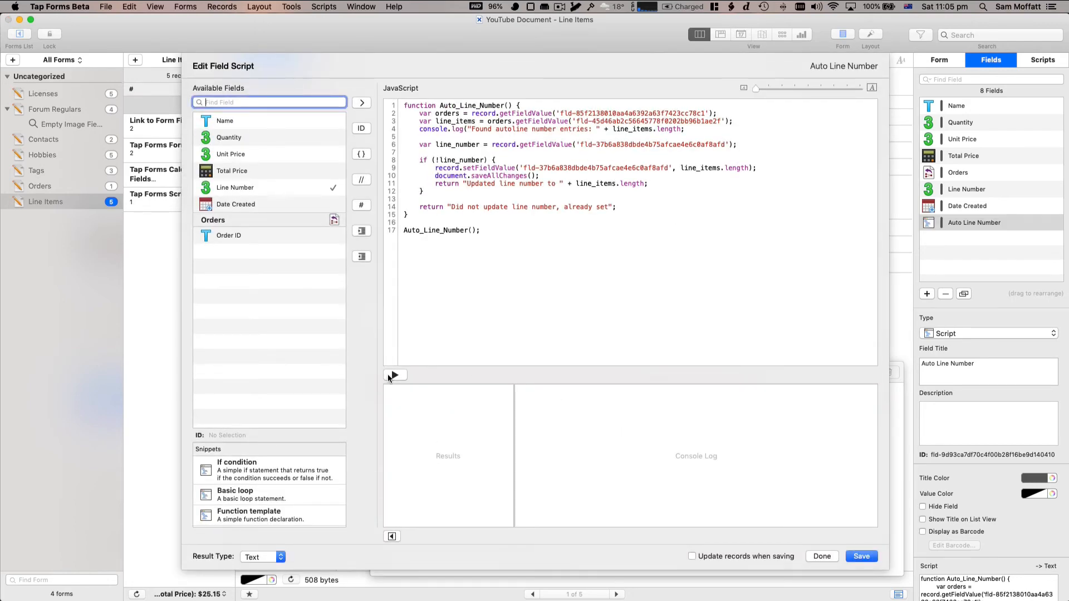
{"action": "left_click", "coordinate": [393, 376]}
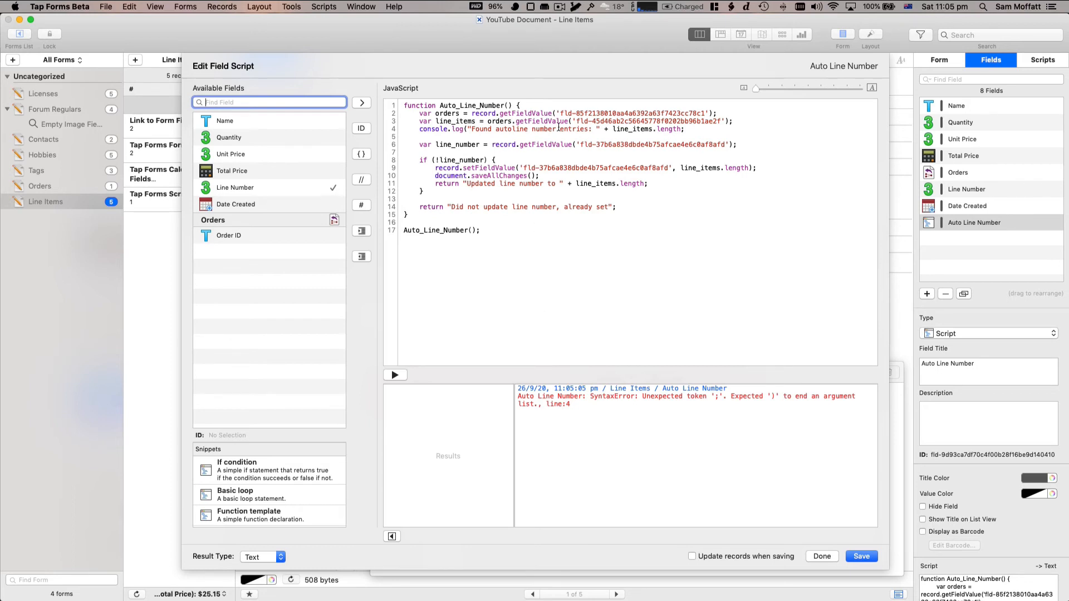
- Add the missing closing parenthesis after line_items.length in the console.log line, run the script and save it
{"action": "left_click", "coordinate": [682, 129]}
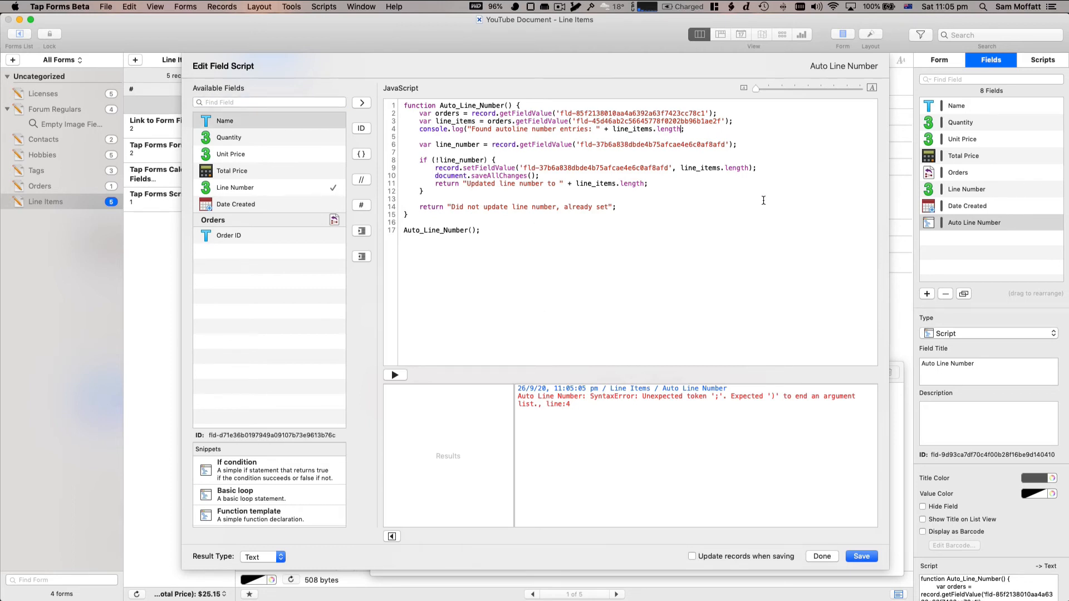
{"action": "type", "text": ")"}
{"action": "left_click", "coordinate": [402, 374]}
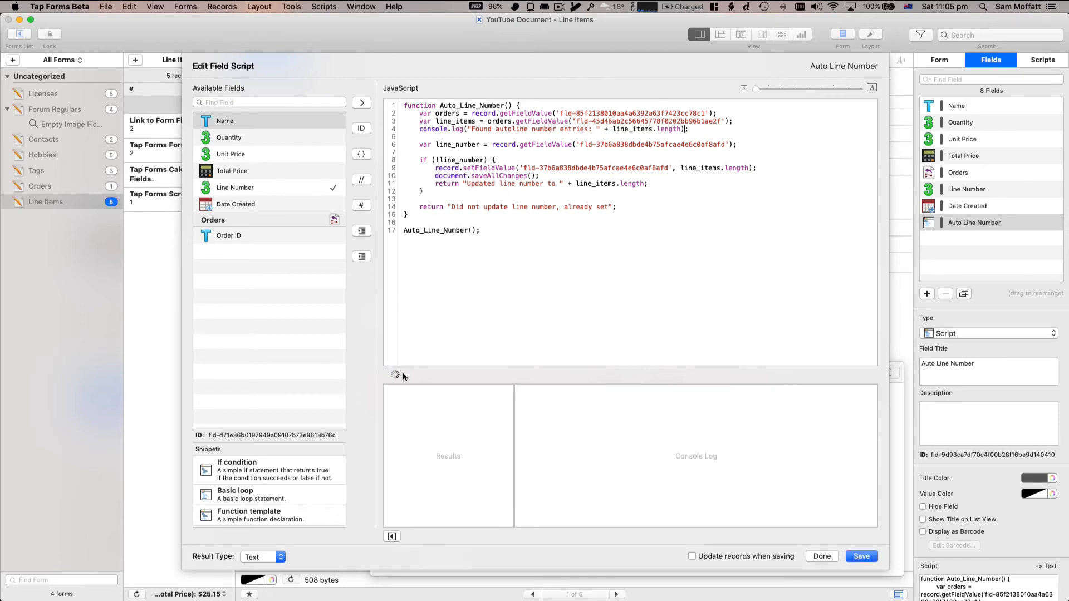
{"action": "left_click", "coordinate": [861, 556]}
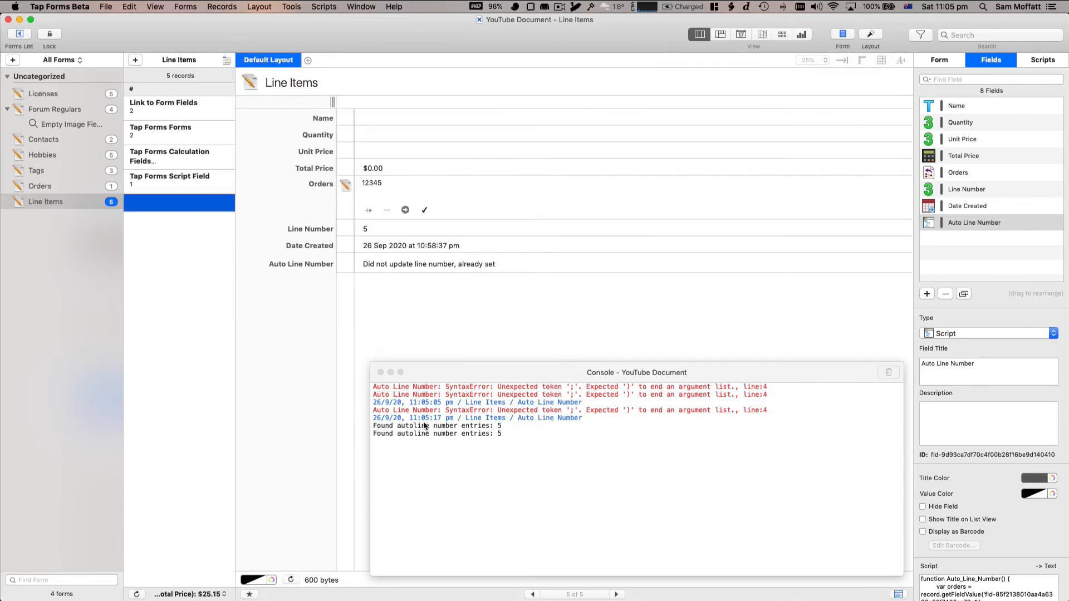
- Move the console up and delete the blank line item record from the Line Items form
{"action": "left_click_drag", "start_coordinate": [512, 374], "coordinate": [517, 346]}
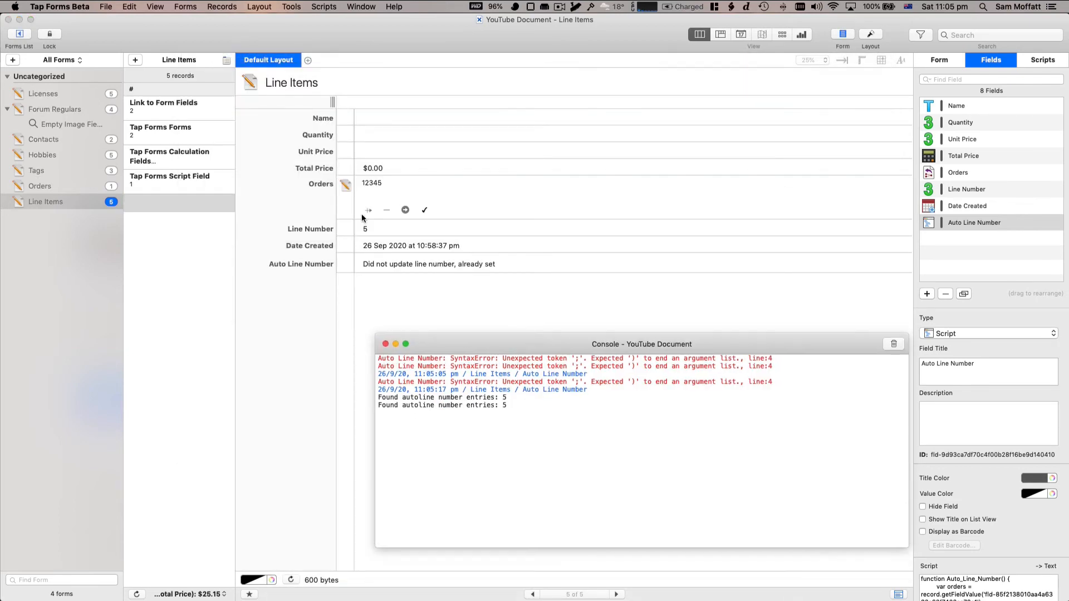
{"action": "left_click", "coordinate": [377, 231]}
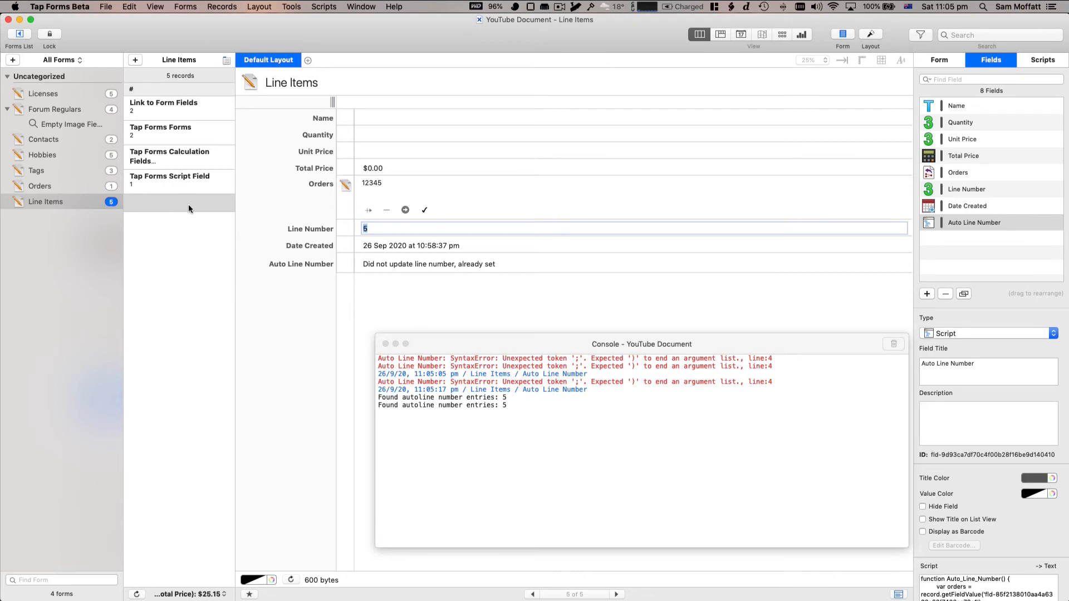
{"action": "scroll", "coordinate": [188, 204], "scroll_direction": "right", "scroll_amount": 3}
{"action": "left_click", "coordinate": [214, 204]}
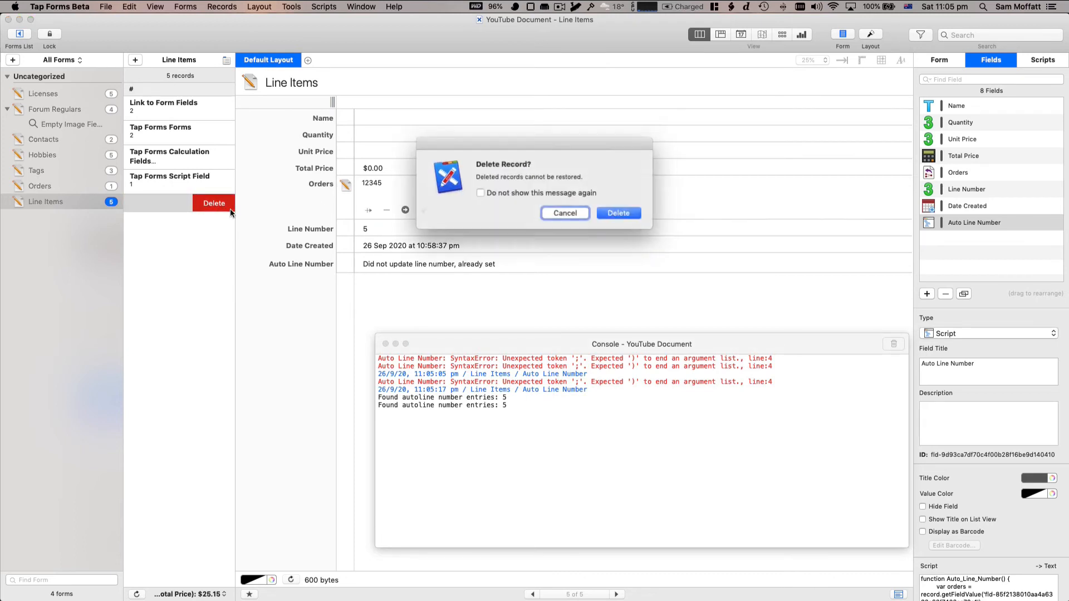
{"action": "left_click", "coordinate": [606, 213]}
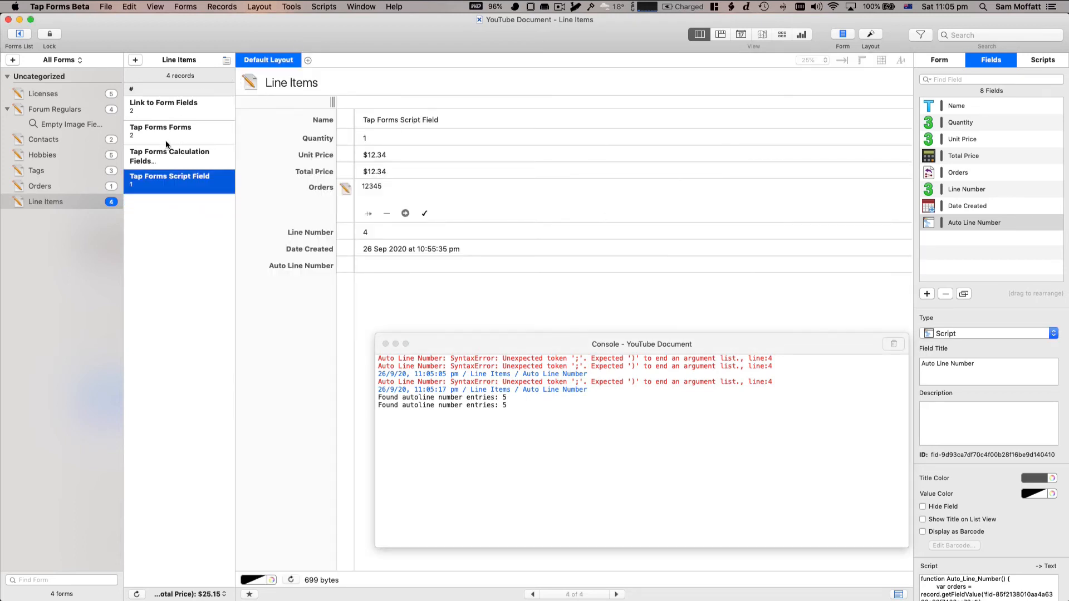
- Add a new line item from the order in the Orders form and check its Auto Line Number result and console entries
{"action": "left_click", "coordinate": [58, 188]}
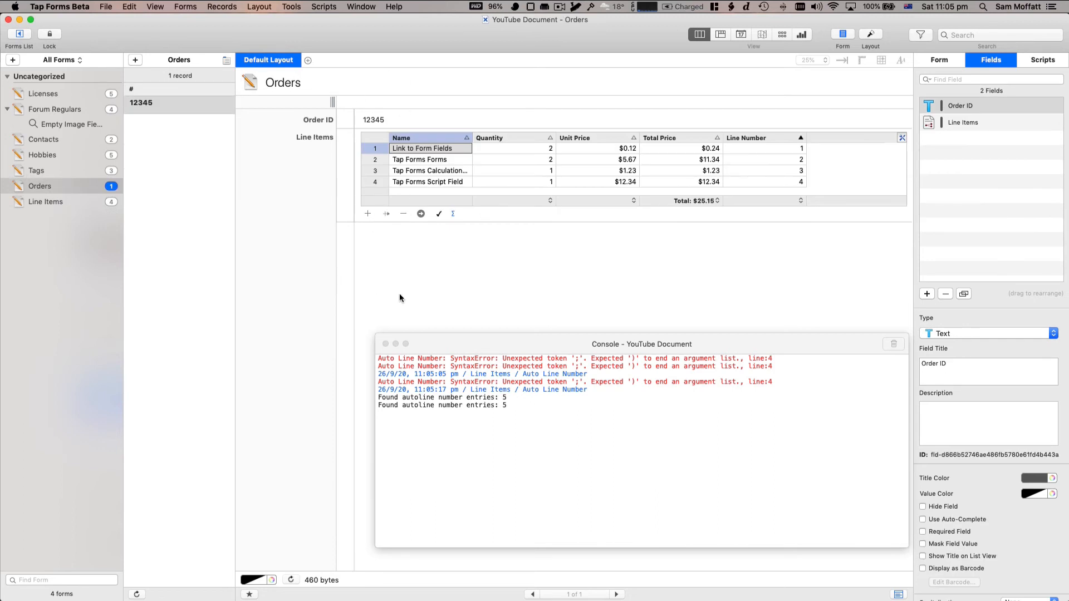
{"action": "left_click", "coordinate": [386, 214]}
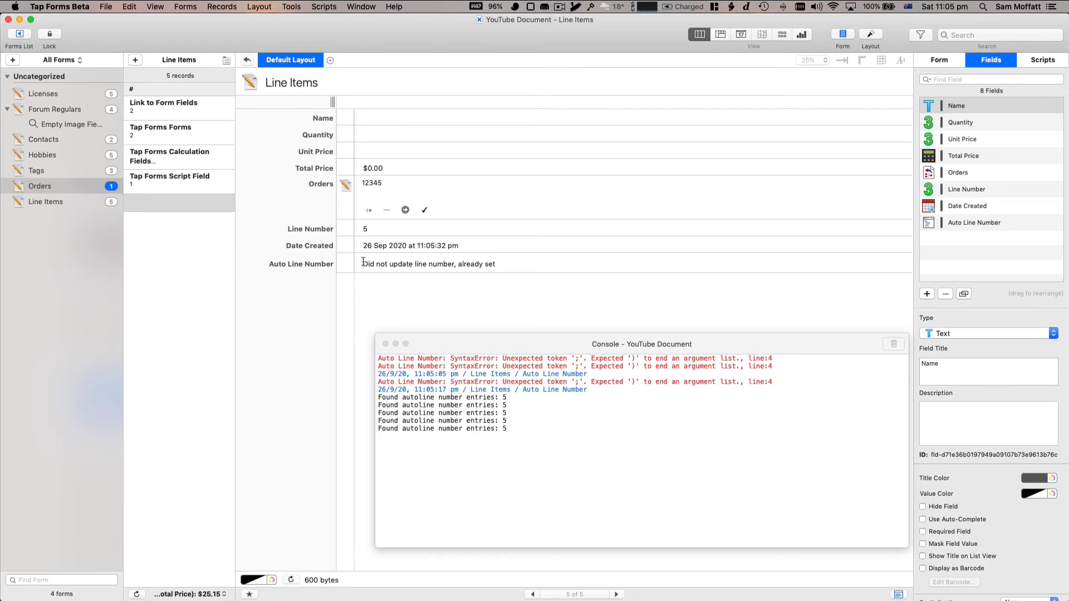
{"action": "left_click_drag", "start_coordinate": [363, 263], "coordinate": [555, 263]}
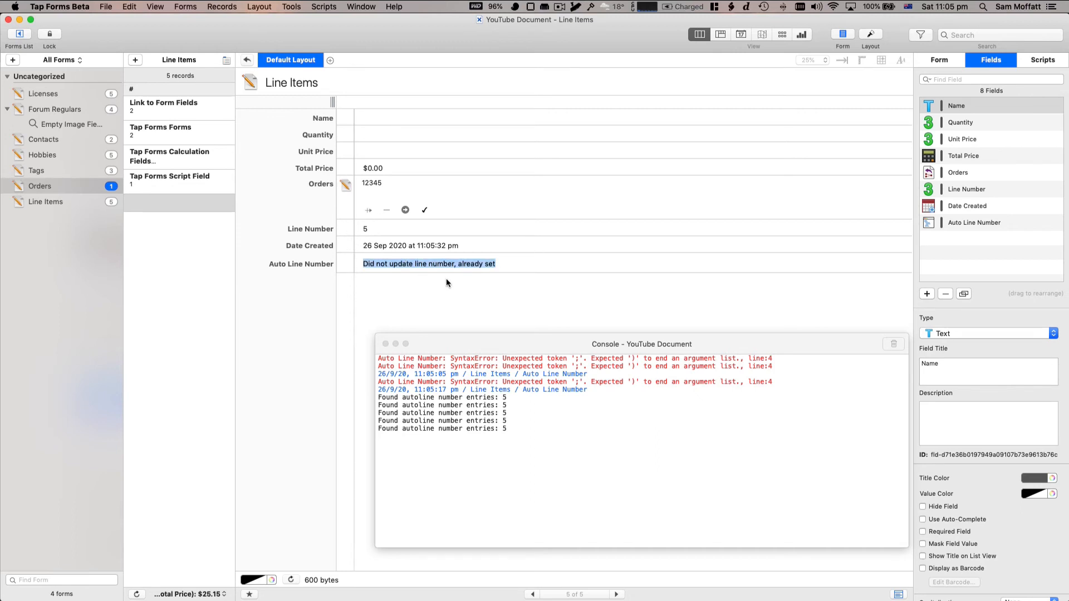
{"action": "left_click", "coordinate": [381, 397]}
{"action": "left_click_drag", "start_coordinate": [512, 430], "coordinate": [317, 400]}
{"action": "left_click", "coordinate": [302, 397]}
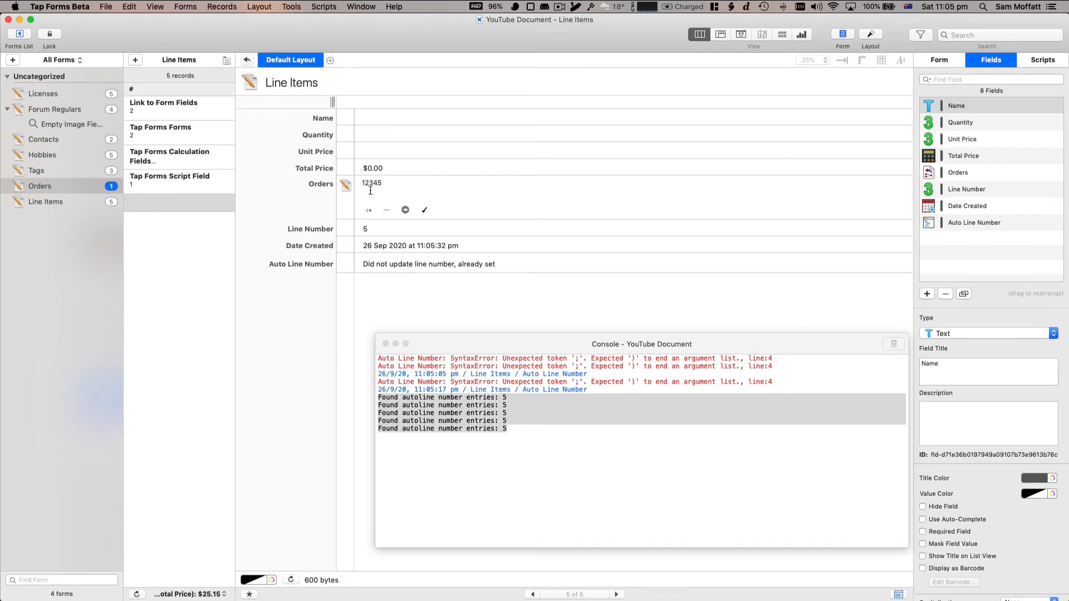
- Fill in the new line item with the name Tap Line Item, quantity 1 and unit price 123.45
{"action": "left_click", "coordinate": [369, 112]}
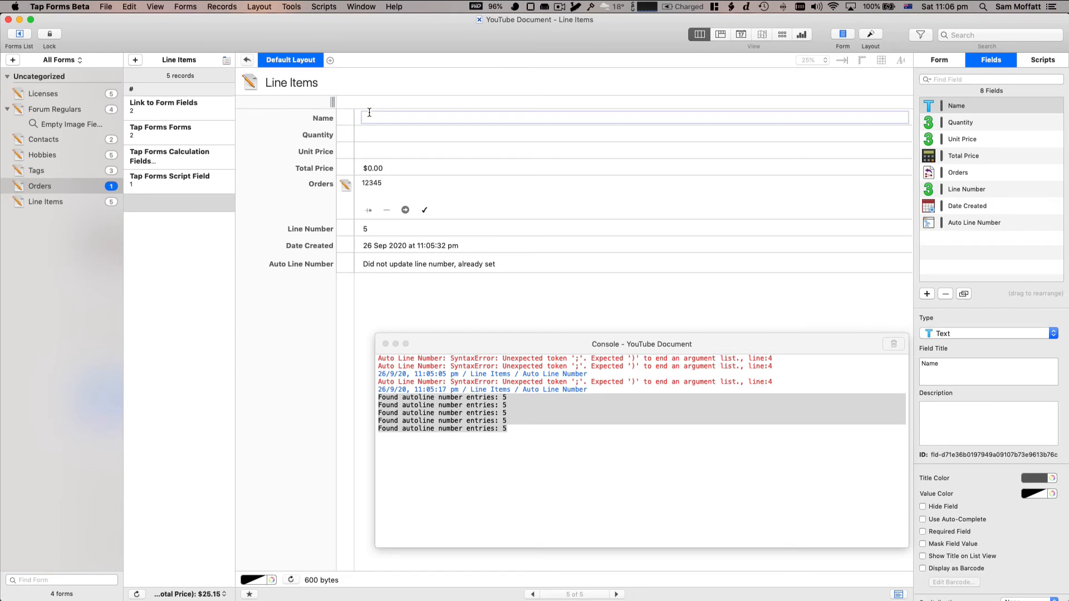
{"action": "type", "text": "Tap Line Item"}
{"action": "key", "text": "Tab"}
{"action": "type", "text": "1"}
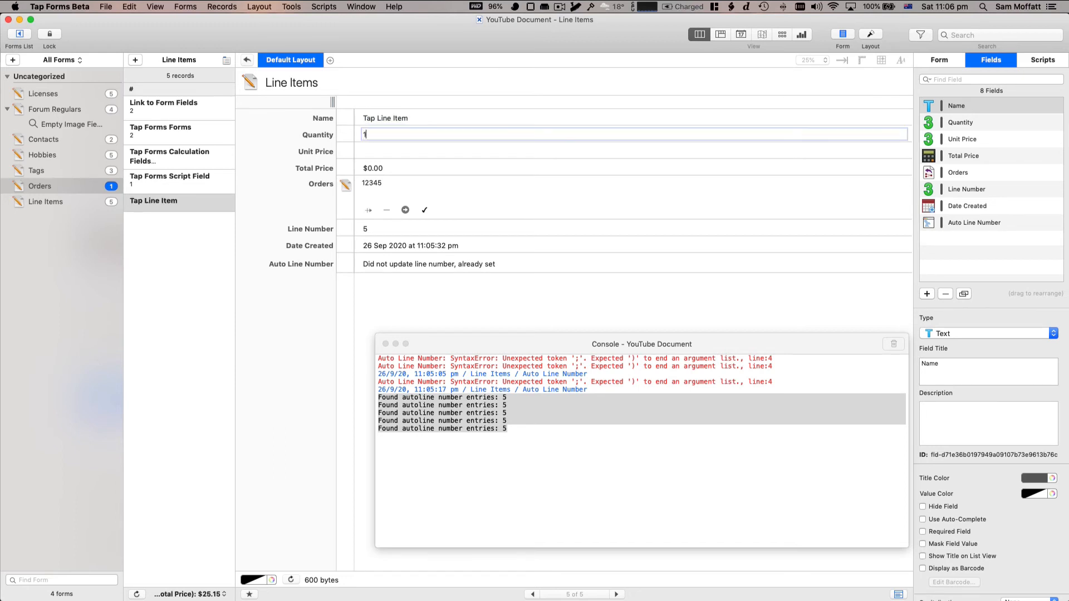
{"action": "key", "text": "Tab"}
{"action": "type", "text": "123.45"}
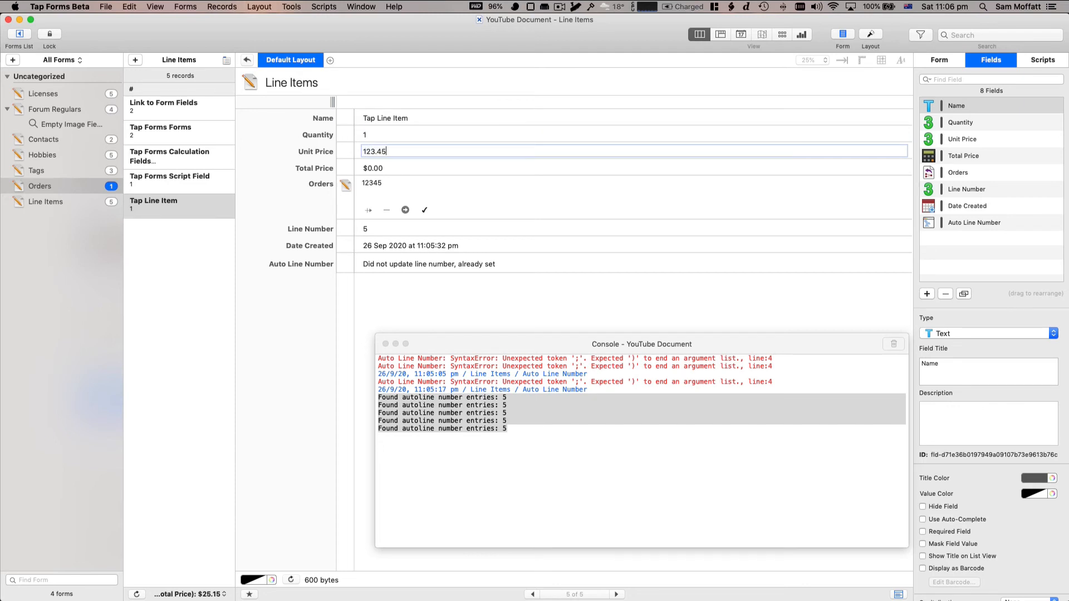
{"action": "key", "text": "Return"}
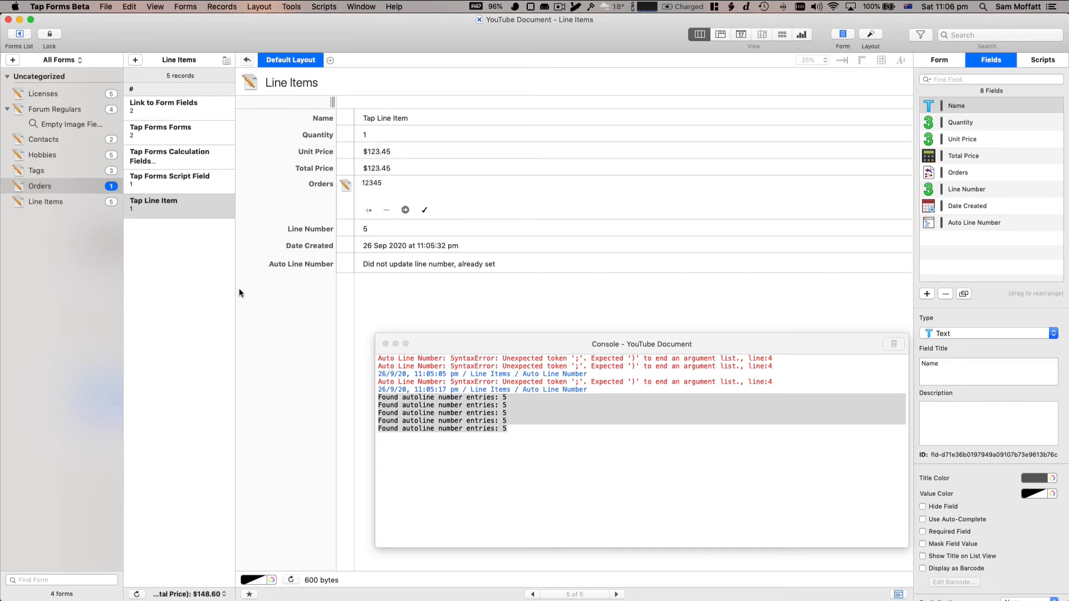
- Close the console and hide the Auto Line Number field in the Line Items form
{"action": "left_click", "coordinate": [385, 344]}
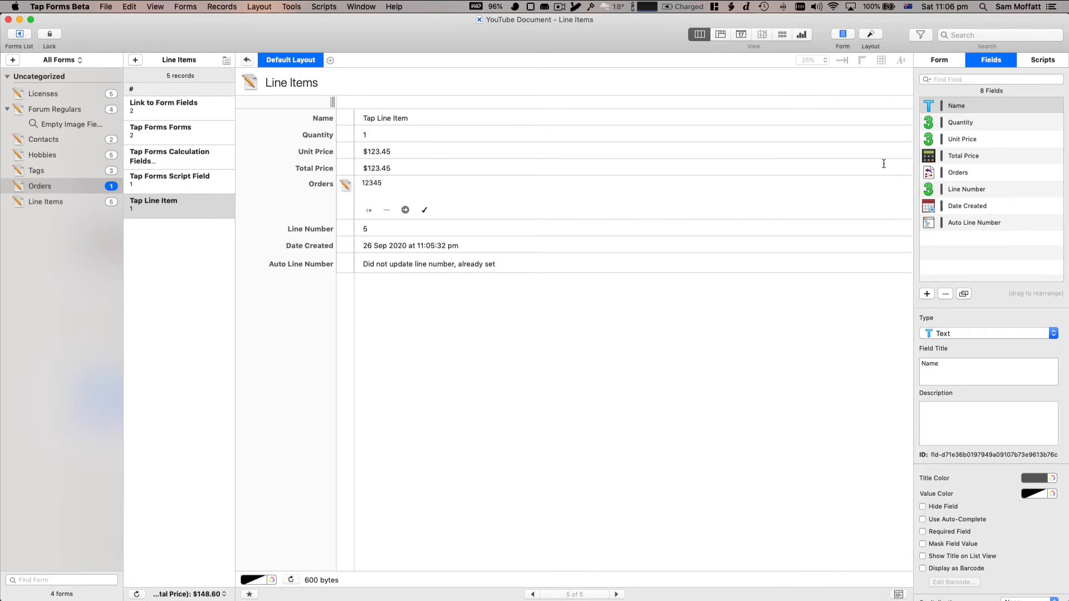
{"action": "left_click", "coordinate": [984, 201]}
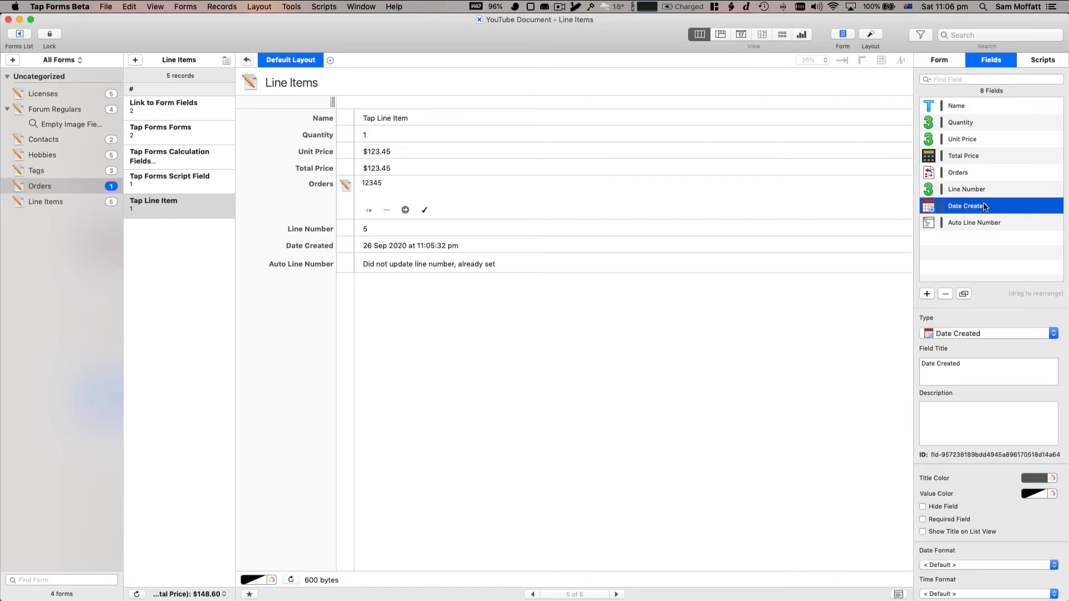
{"action": "left_click", "coordinate": [982, 223]}
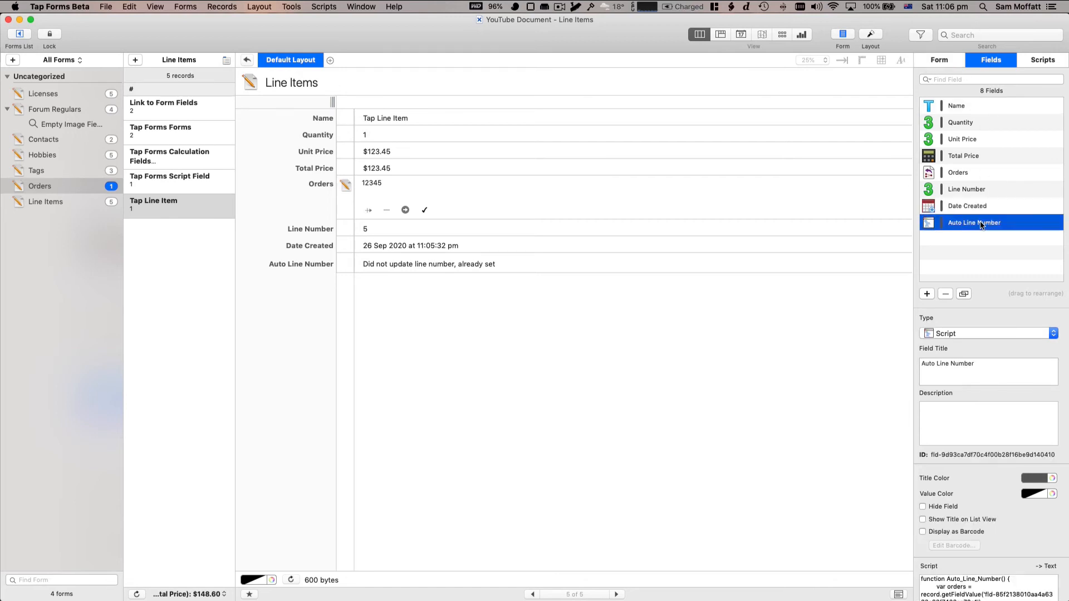
{"action": "left_click", "coordinate": [955, 507]}
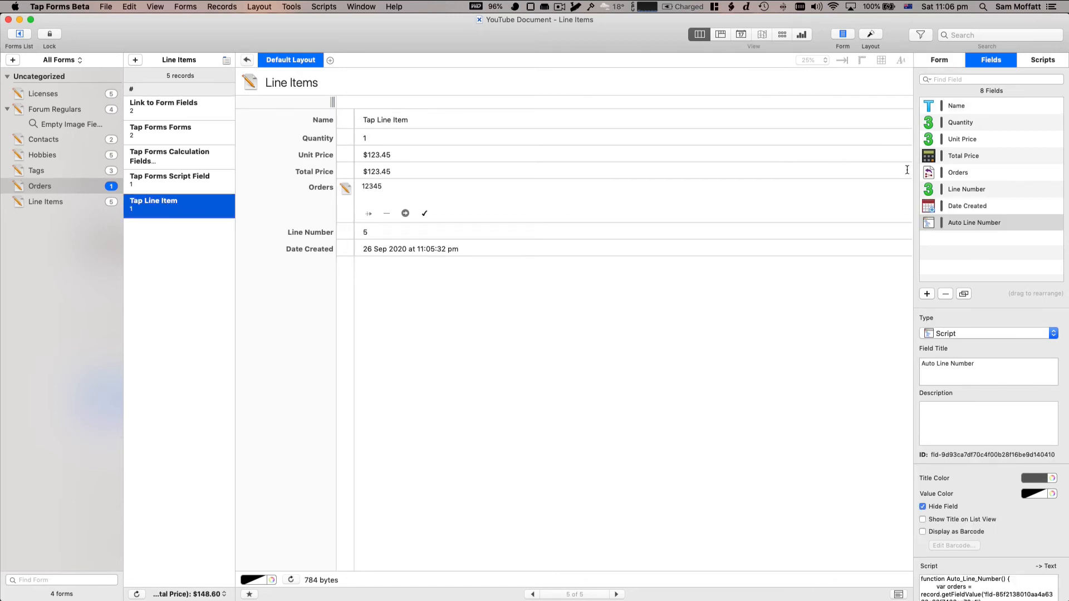
- Move the Line Number field above Orders in the field list and return to the parent order record
{"action": "left_click_drag", "start_coordinate": [971, 192], "coordinate": [973, 162]}
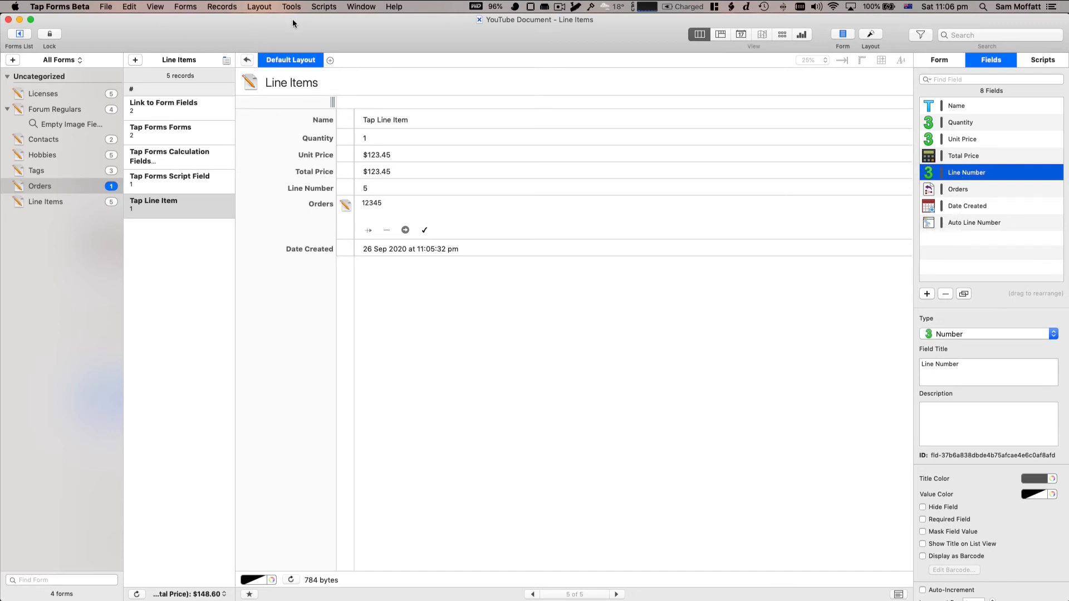
{"action": "left_click", "coordinate": [248, 59]}
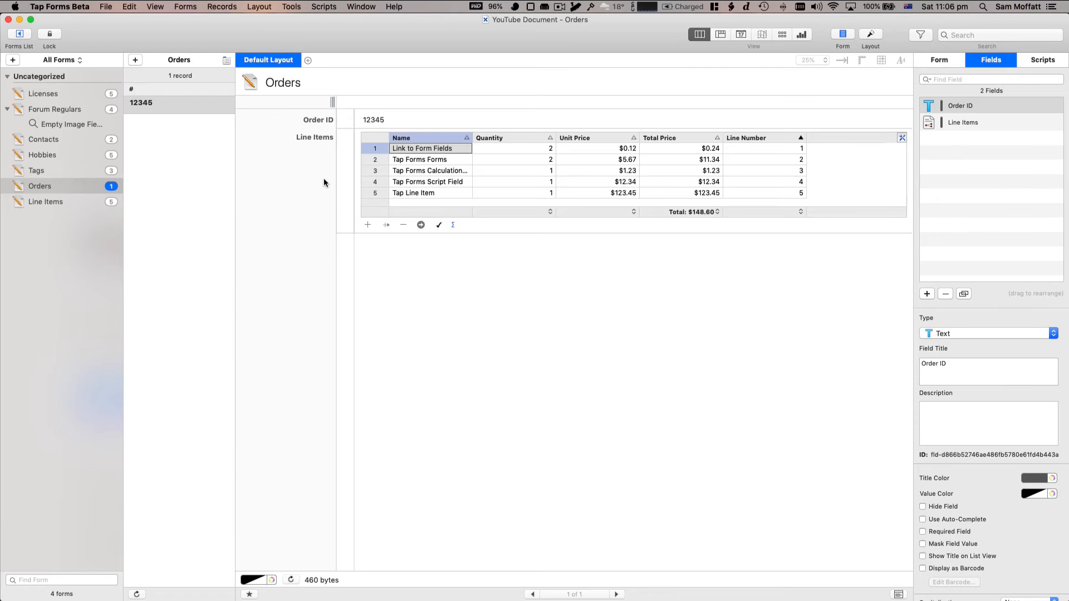
- Create a new form and name it Book
{"action": "left_click", "coordinate": [31, 170]}
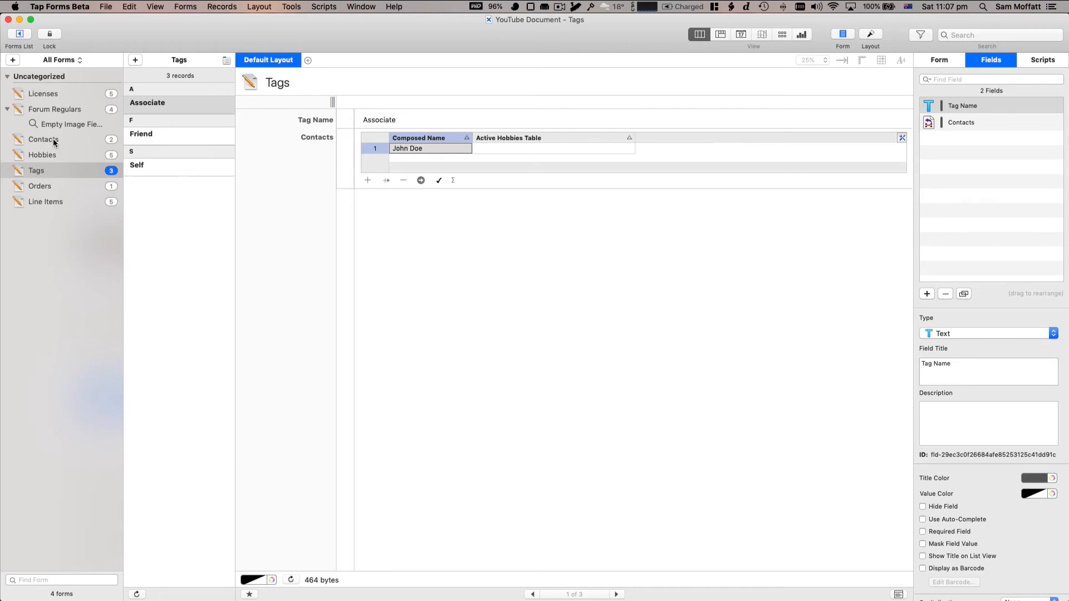
{"action": "left_click", "coordinate": [13, 60]}
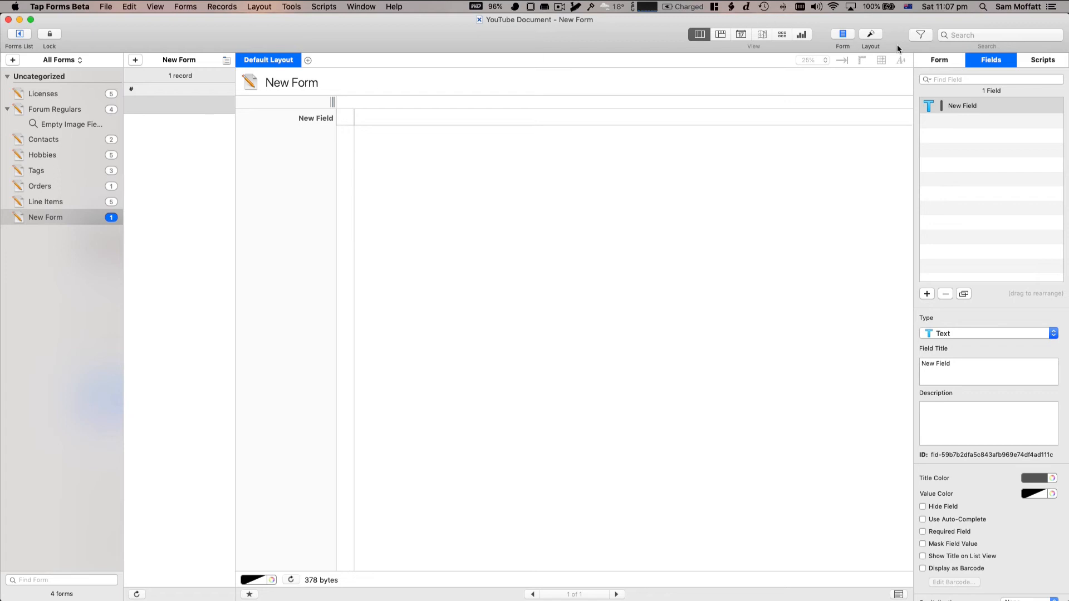
{"action": "left_click", "coordinate": [950, 63]}
{"action": "left_click", "coordinate": [971, 92]}
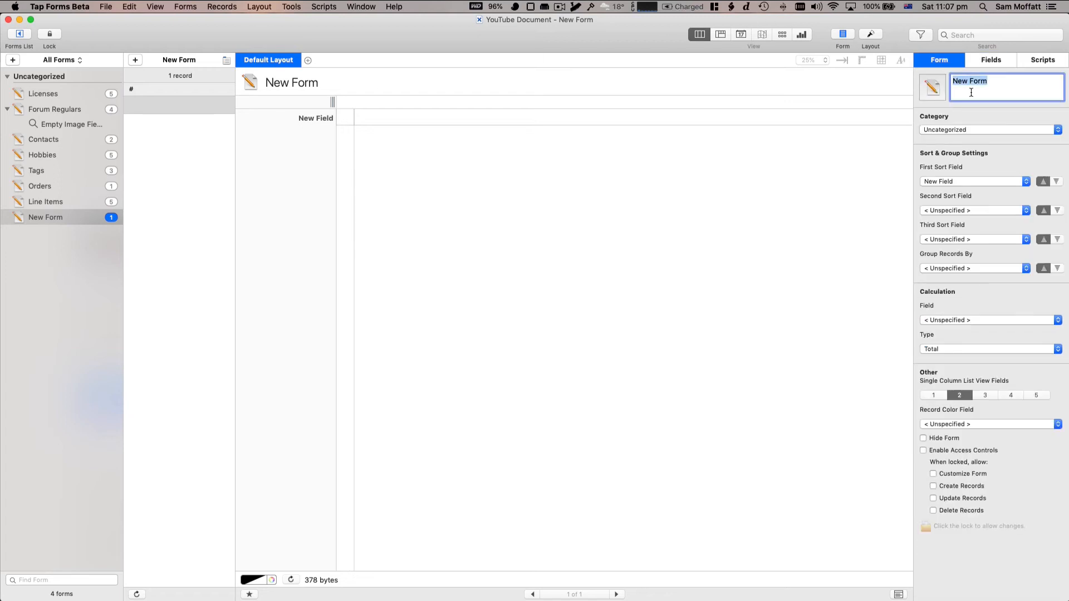
{"action": "type", "text": "Book"}
{"action": "key", "text": "Return"}
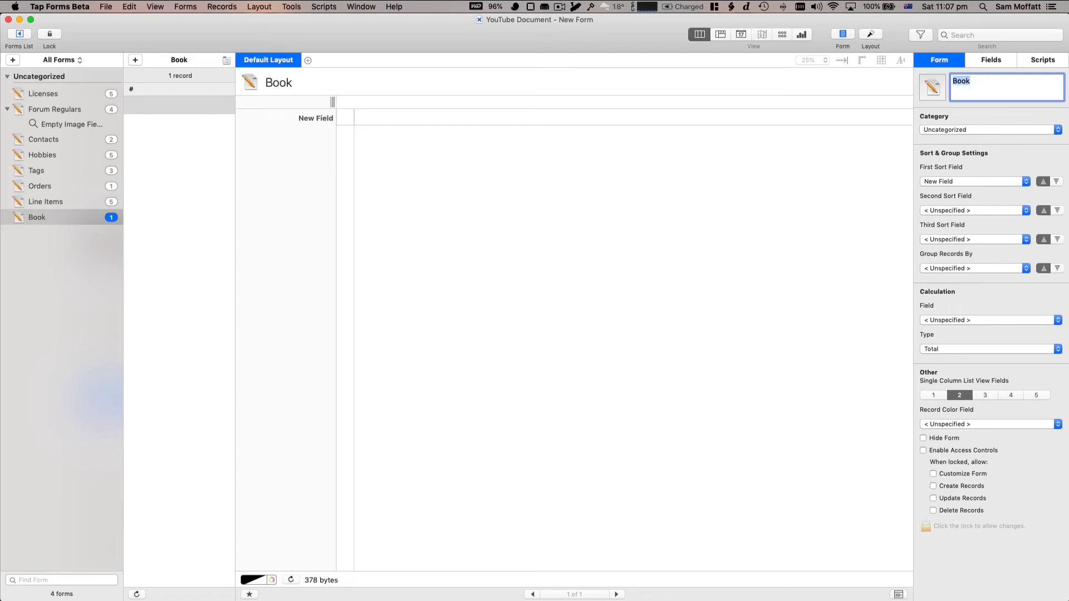
- Rename the Book form's default text field as Title
{"action": "left_click", "coordinate": [990, 63]}
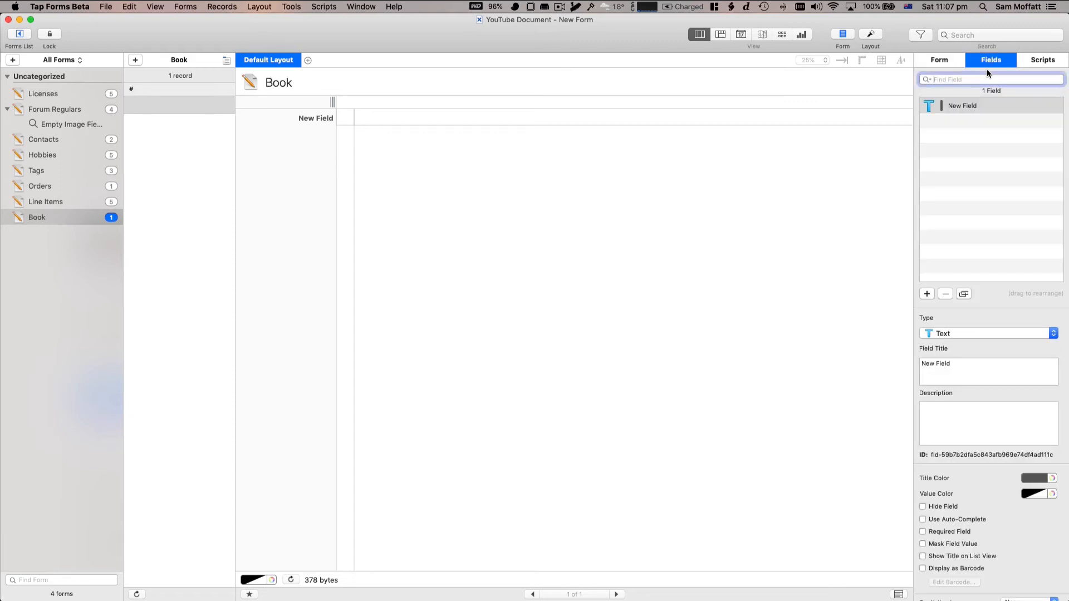
{"action": "left_click", "coordinate": [967, 383]}
{"action": "type", "text": "Title"}
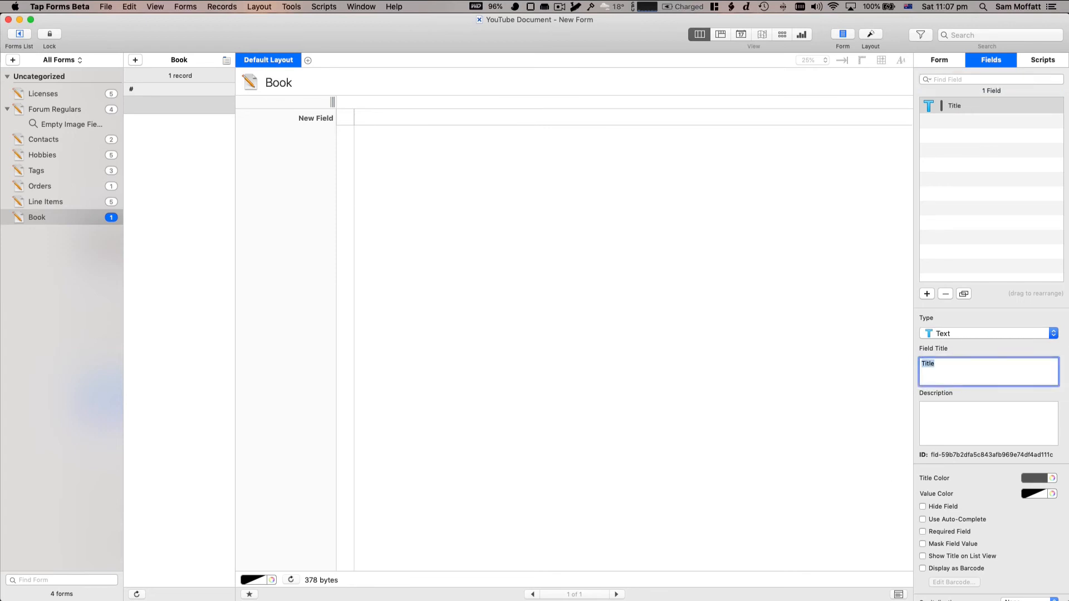
{"action": "key", "text": "Return"}
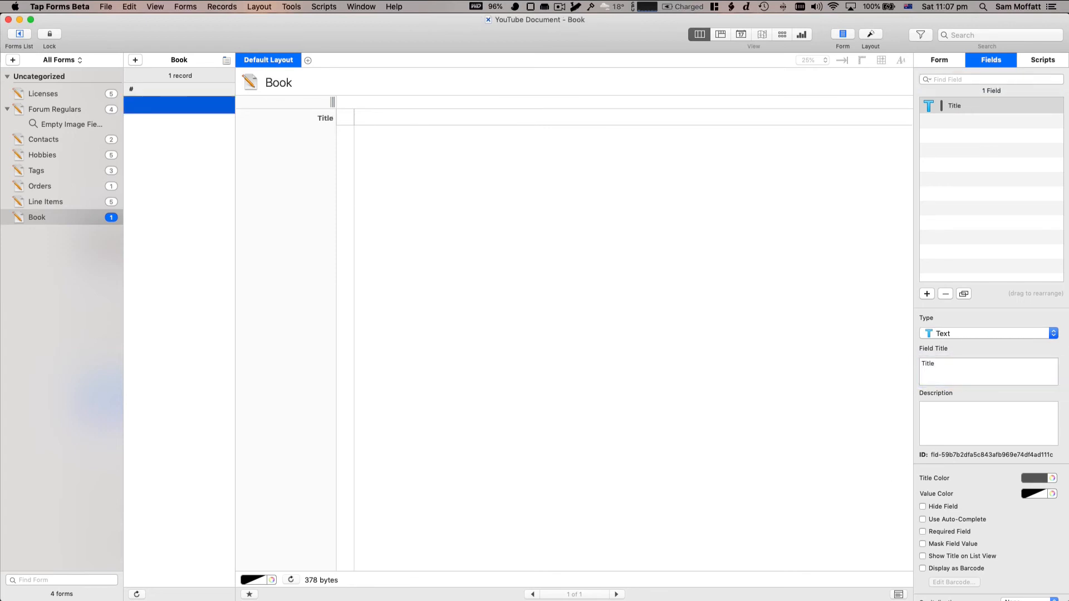
- Enter Dune as the title of the first Book record
{"action": "left_click", "coordinate": [389, 124]}
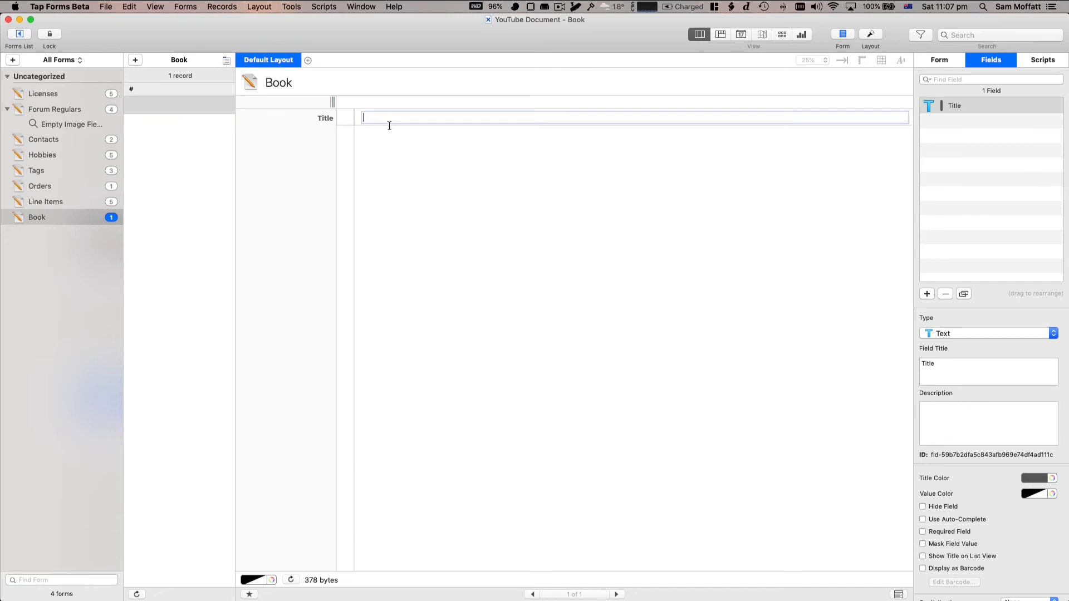
{"action": "type", "text": "Dune"}
{"action": "key", "text": "Return"}
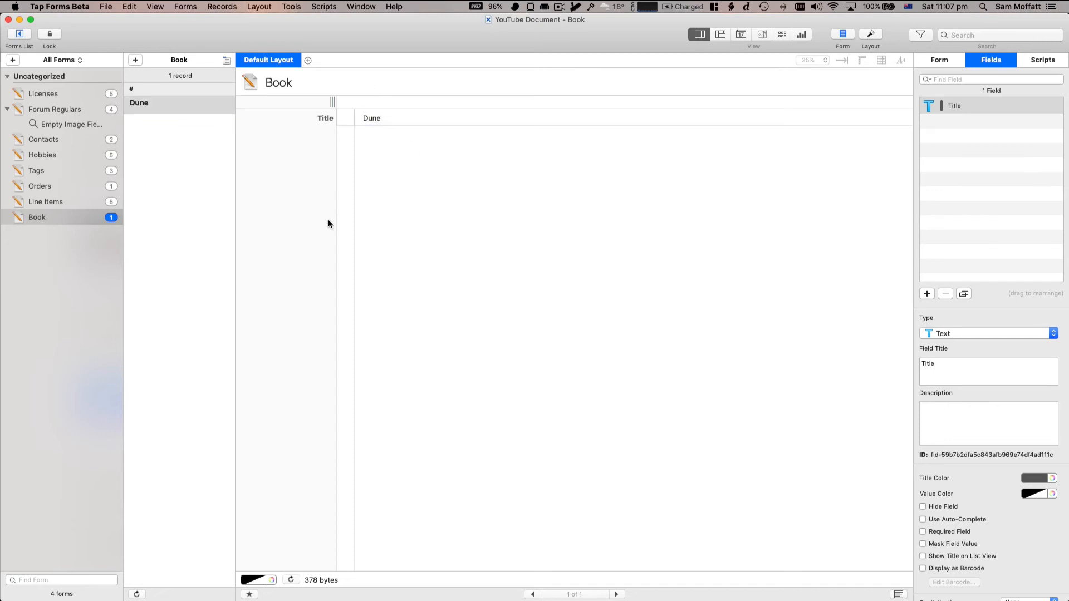
- Create a new form and name it Authors
{"action": "left_click", "coordinate": [12, 60]}
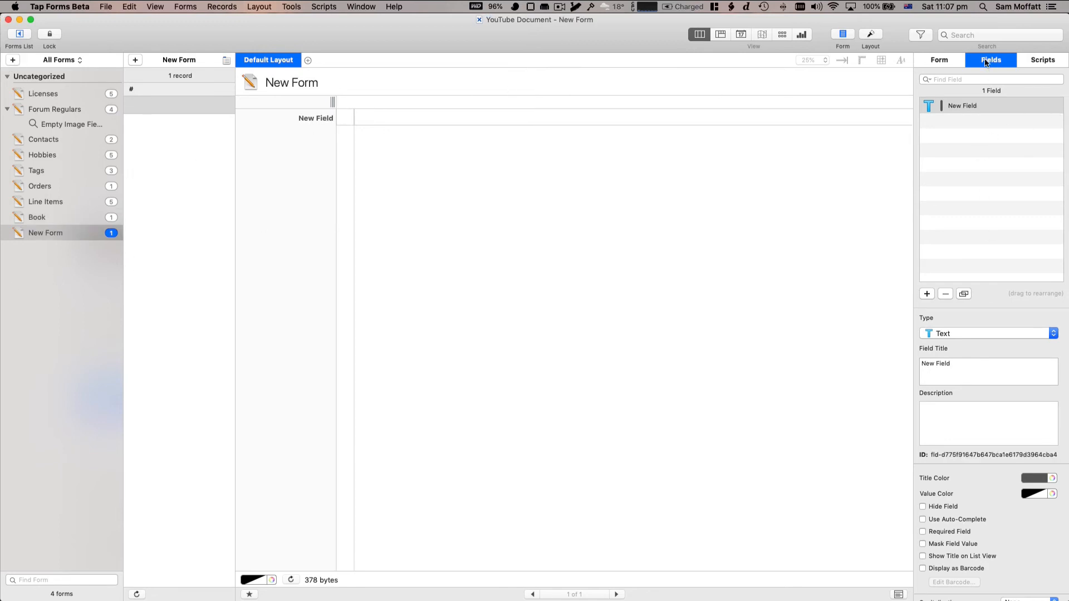
{"action": "left_click", "coordinate": [946, 60]}
{"action": "triple_click", "coordinate": [970, 87]}
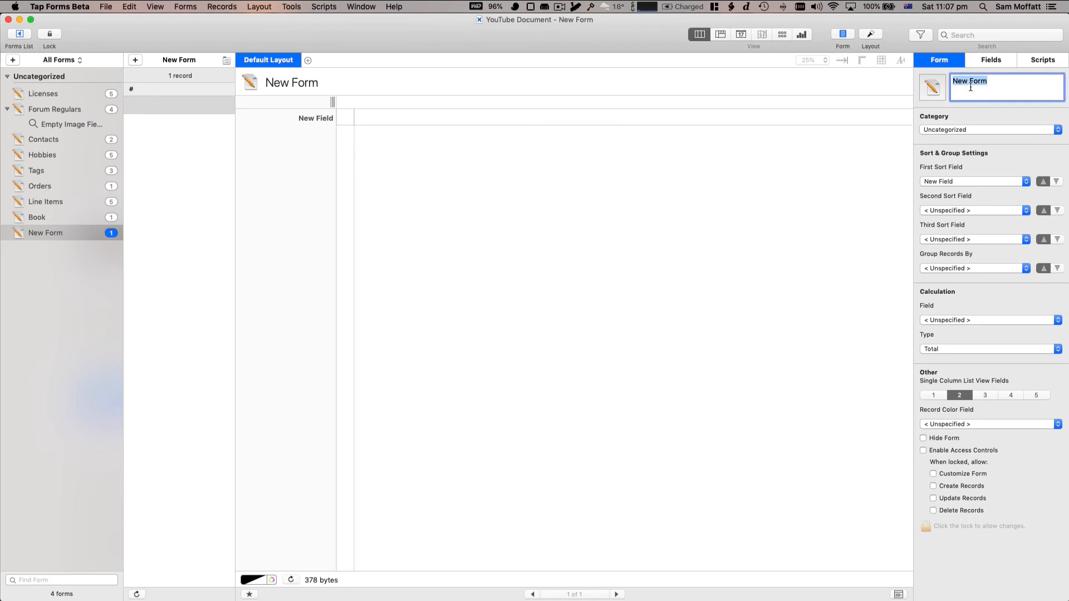
{"action": "type", "text": "Authors"}
{"action": "key", "text": "Return"}
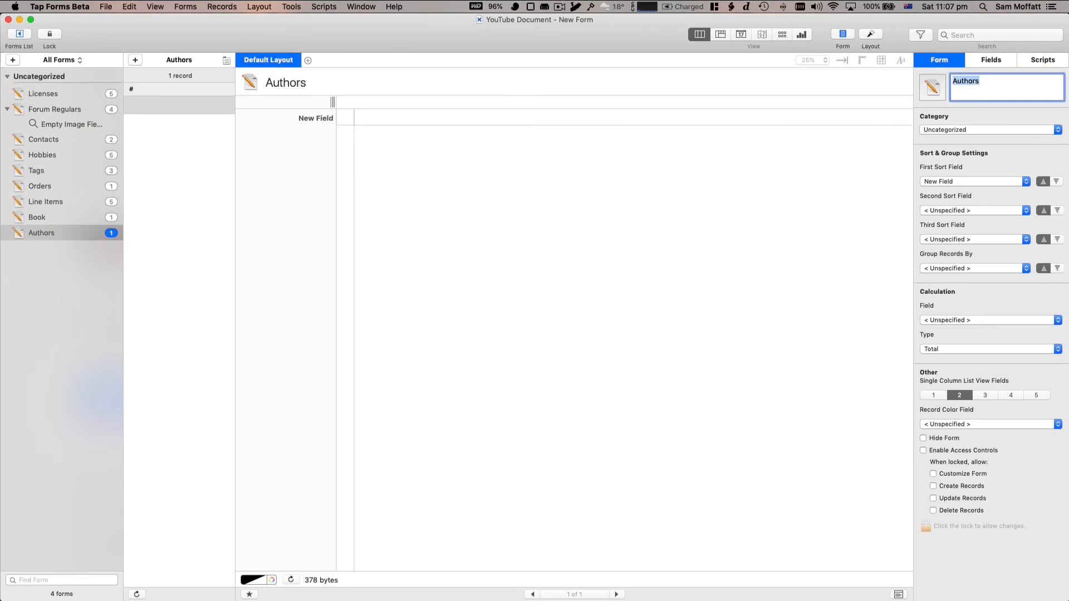
- Rename the Authors form's default text field as Name and enter Frank Herbert in the first record
{"action": "left_click", "coordinate": [977, 60]}
{"action": "left_click", "coordinate": [976, 369]}
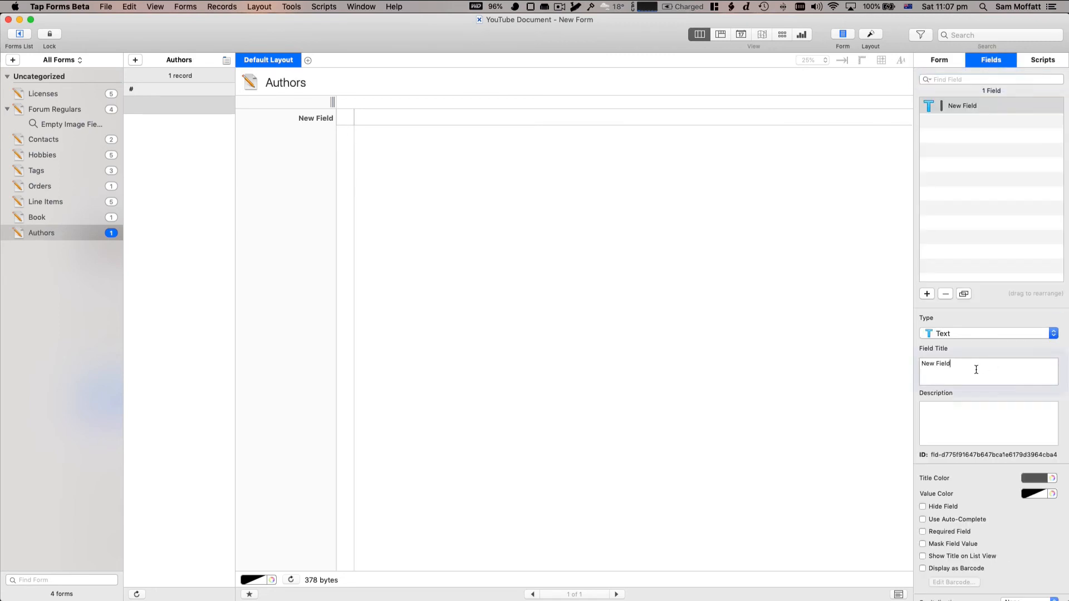
{"action": "triple_click", "coordinate": [975, 369]}
{"action": "type", "text": "Name"}
{"action": "key", "text": "Return"}
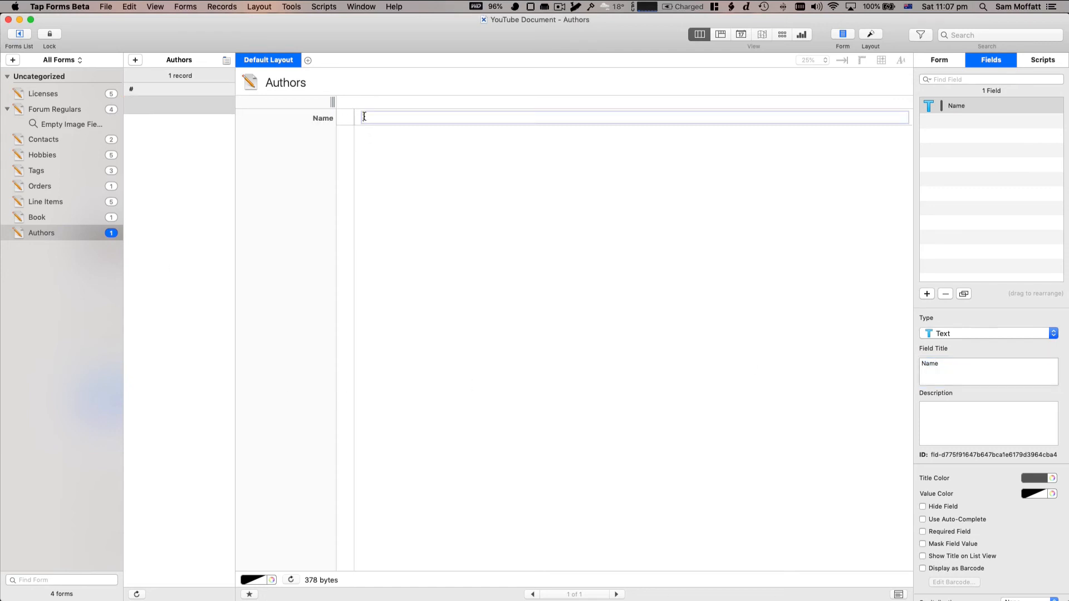
{"action": "type", "text": "Frank Herbert"}
{"action": "key", "text": "Return"}
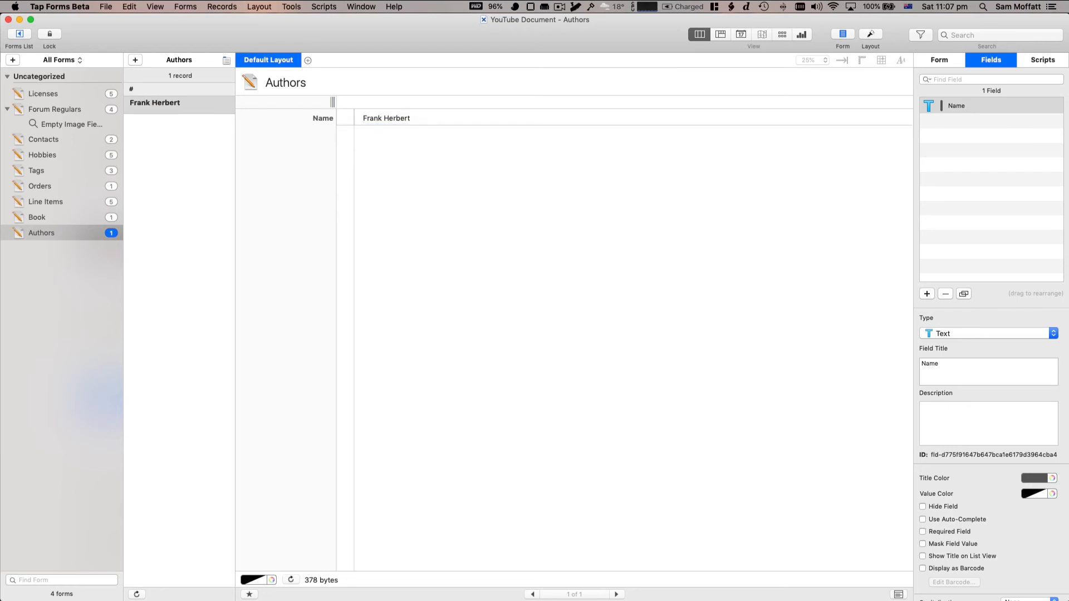
- Add a Link to Form field pointing to Authors in the Book form and link Frank Herbert to the Dune record
{"action": "left_click", "coordinate": [39, 217]}
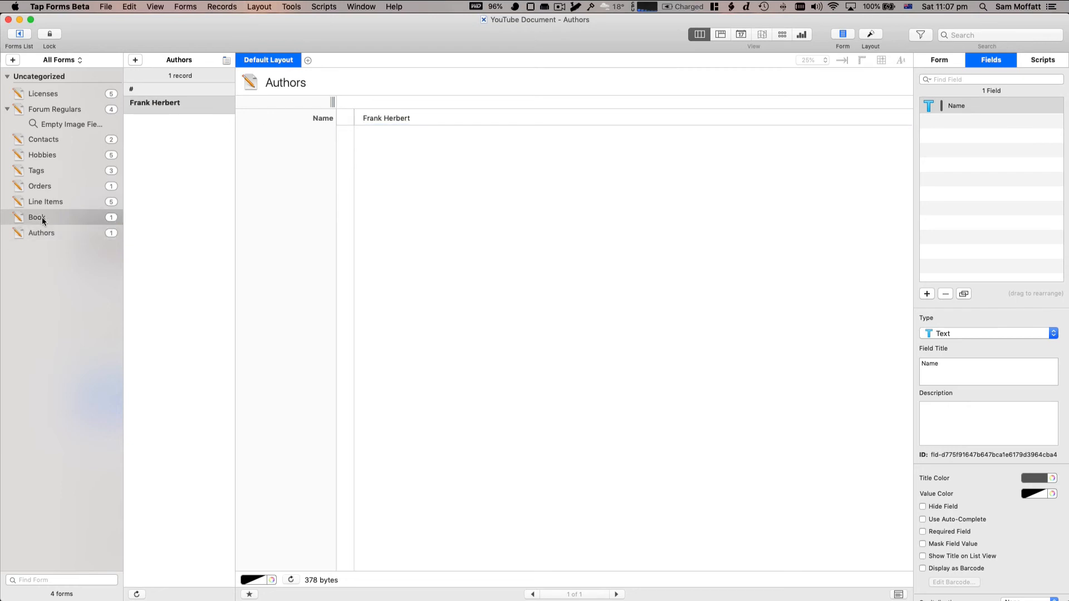
{"action": "left_click", "coordinate": [988, 204]}
{"action": "left_click", "coordinate": [920, 296]}
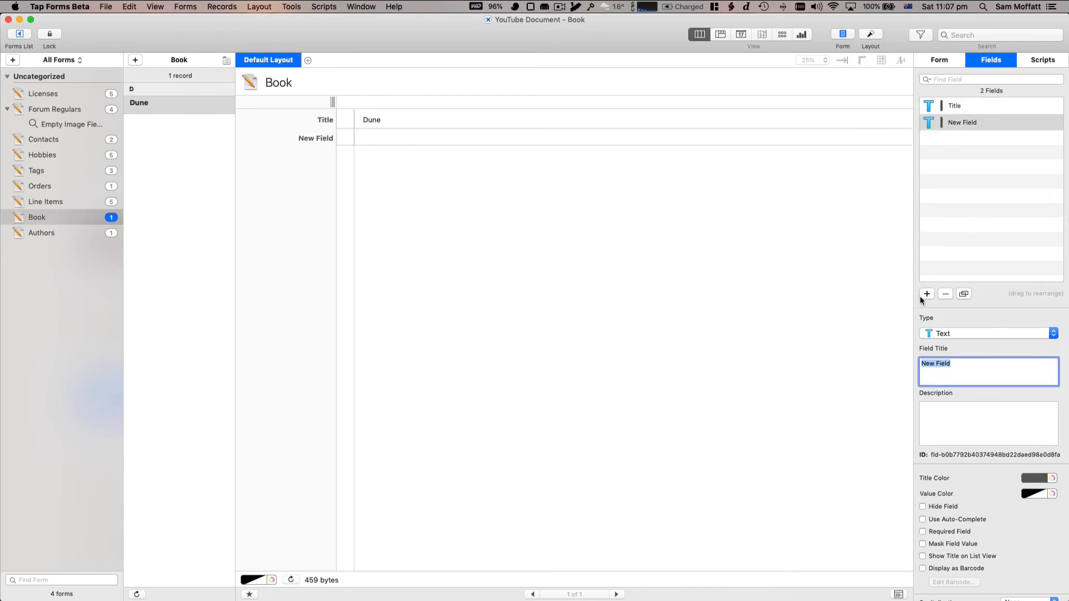
{"action": "left_click", "coordinate": [949, 336]}
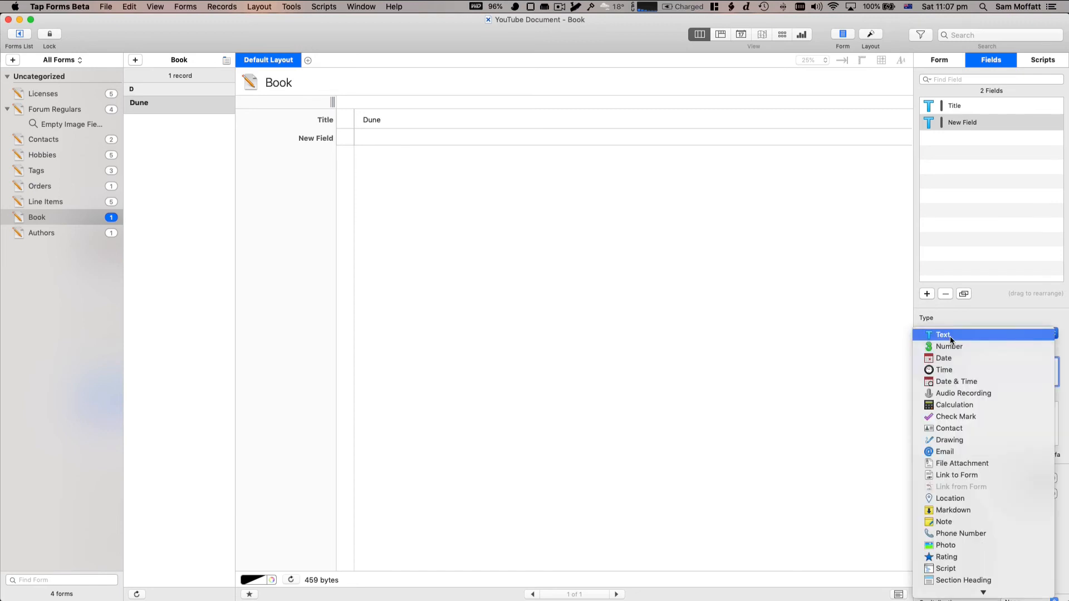
{"action": "key", "text": "l"}
{"action": "key", "text": "Return"}
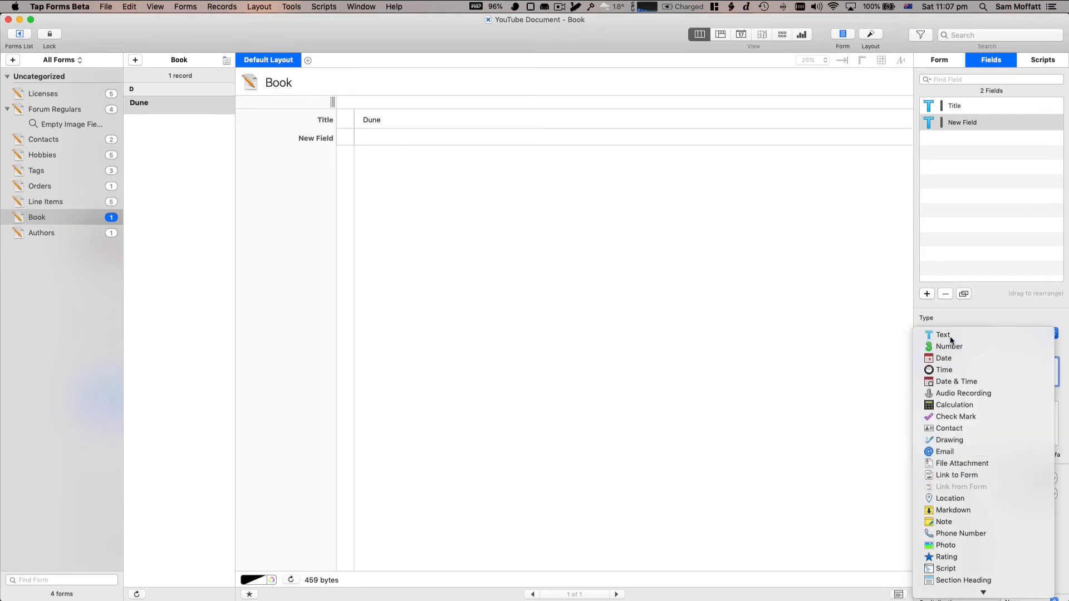
{"action": "left_click", "coordinate": [980, 508]}
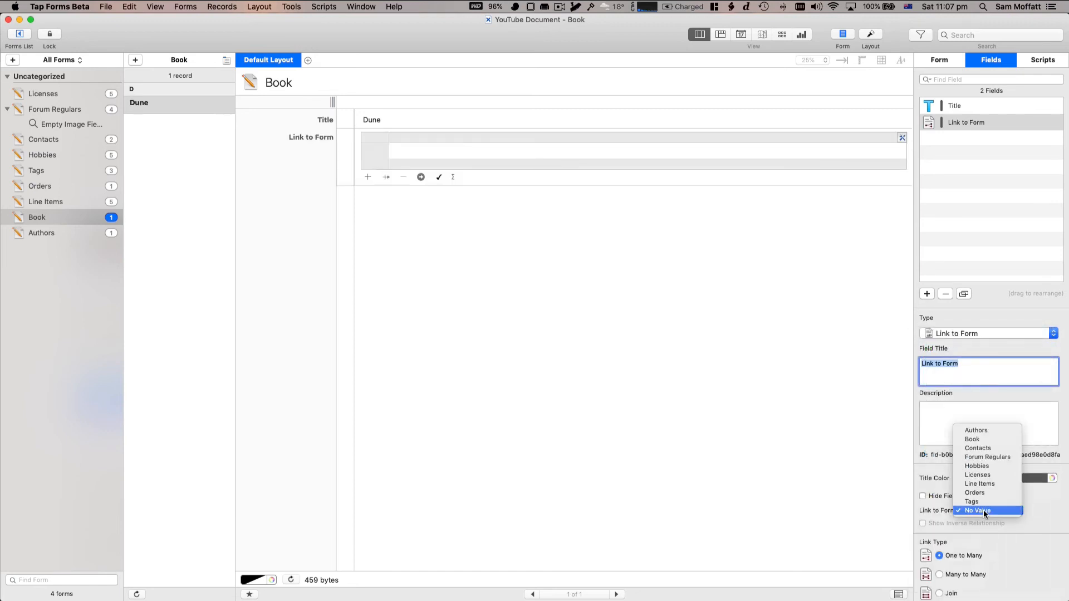
{"action": "left_click", "coordinate": [980, 432]}
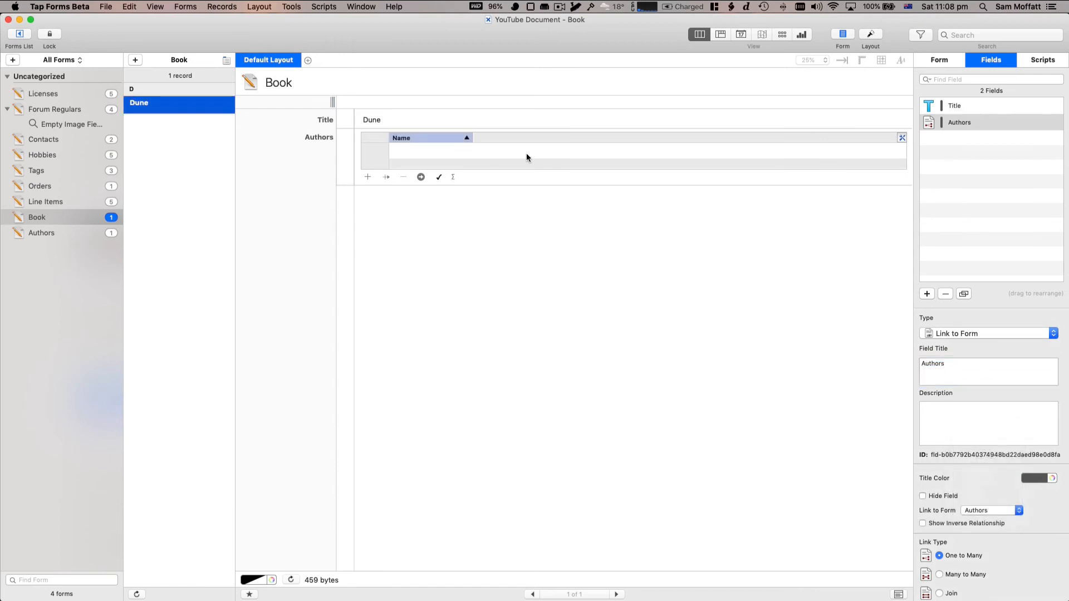
{"action": "left_click", "coordinate": [441, 177]}
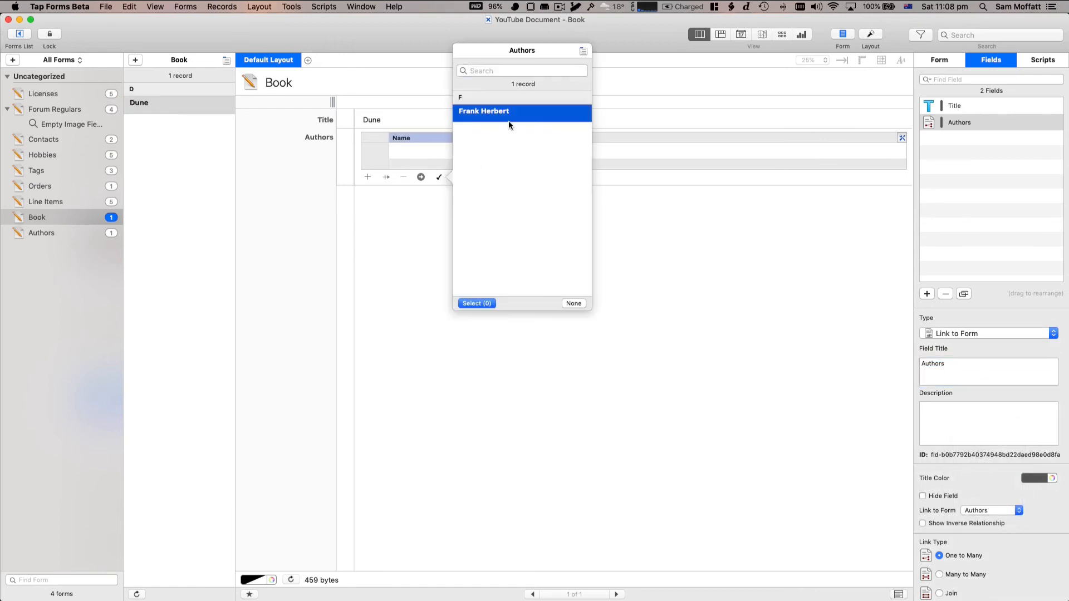
{"action": "double_click", "coordinate": [506, 112]}
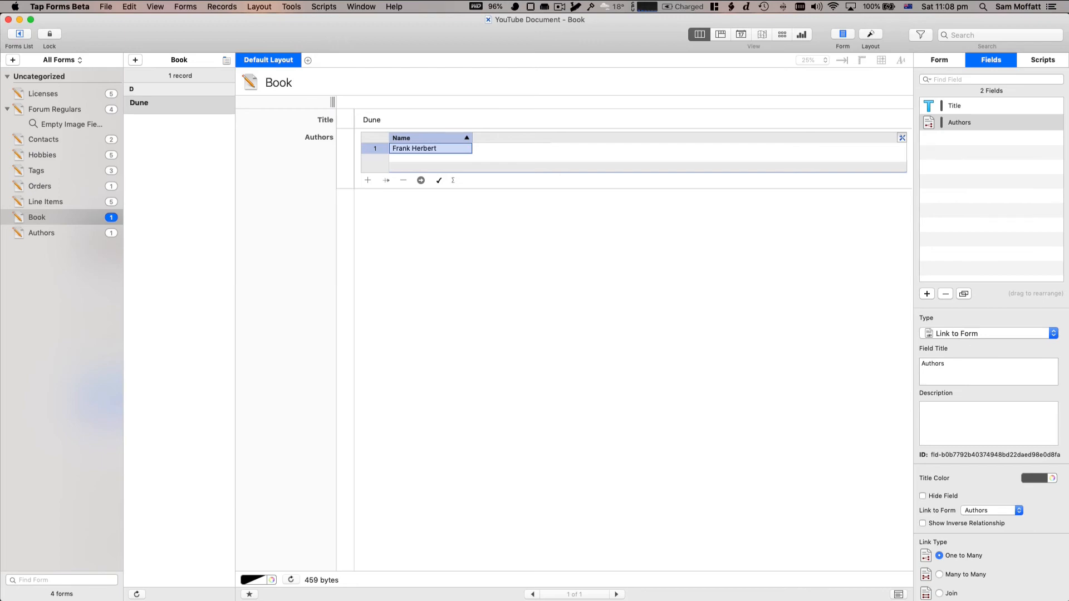
- Switch to Safari and close the forum topic window
{"action": "key", "text": "super+Tab"}
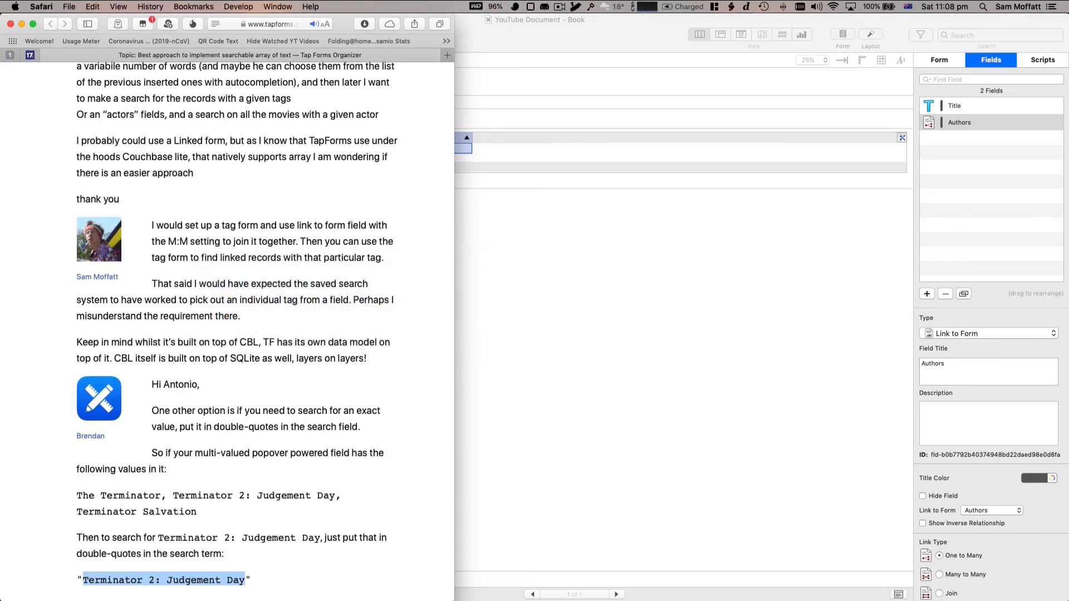
{"action": "left_click", "coordinate": [247, 177]}
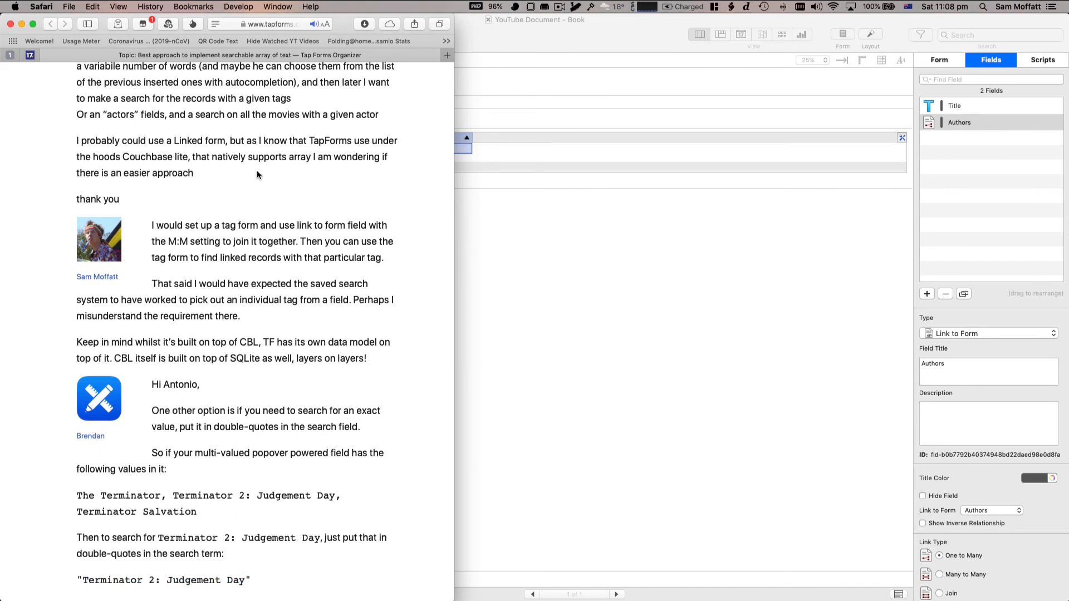
{"action": "key", "text": "super+w"}
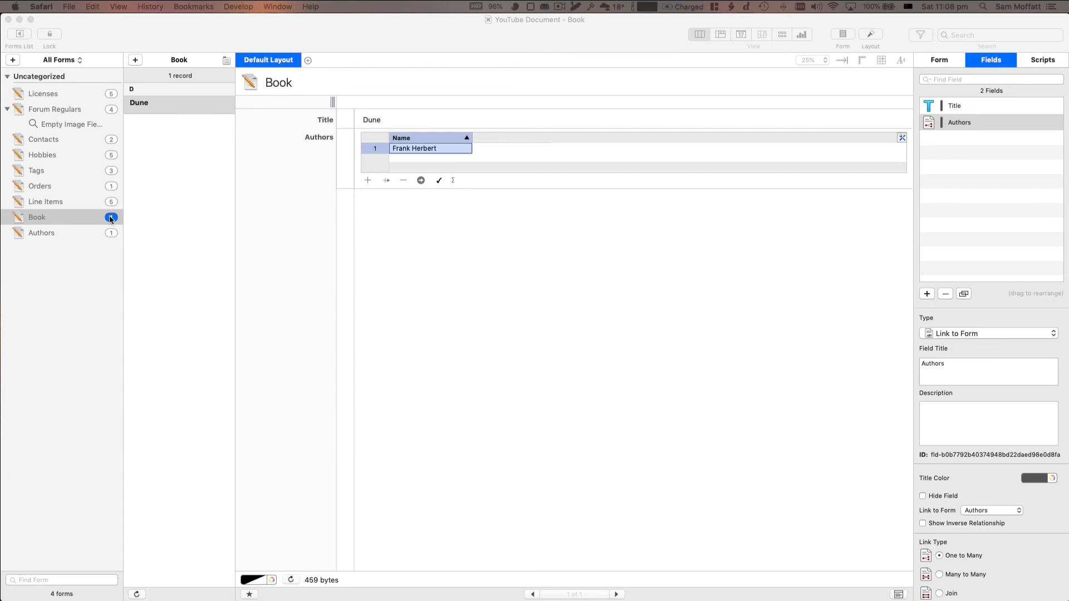
- Switch back to Tap Forms and add a second Book record titled Dune: The Butlerian Jihad
{"action": "left_click", "coordinate": [168, 131]}
{"action": "left_click", "coordinate": [136, 60]}
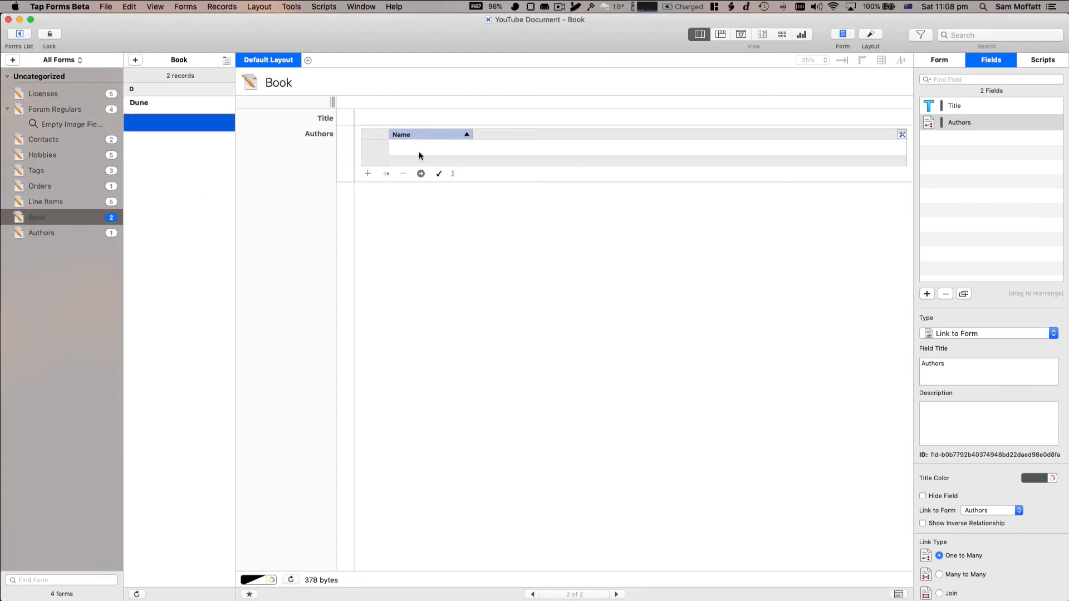
{"action": "left_click", "coordinate": [373, 117]}
{"action": "type", "text": "Dune"}
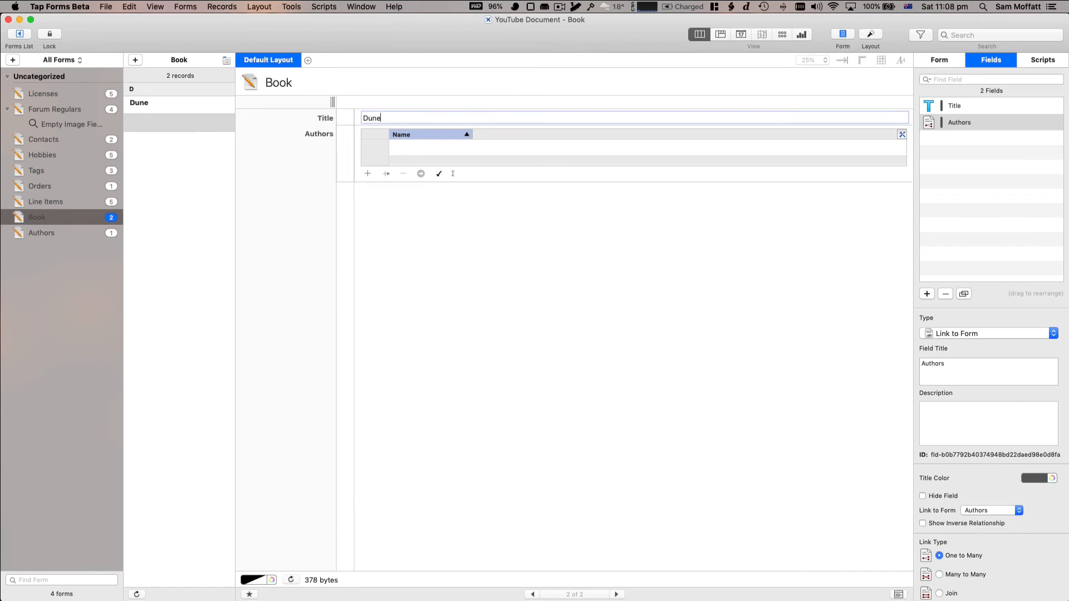
{"action": "type", "text": ": The Butlerian Jihad"}
{"action": "key", "text": "Return"}
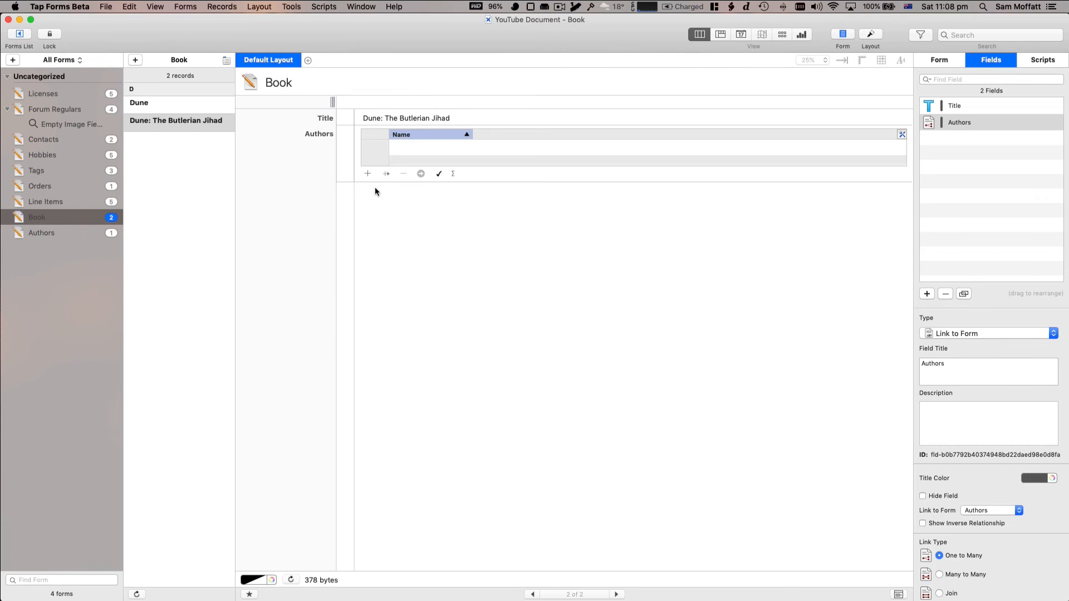
- Add Brian Herbert and Kevin J. Anderson as linked authors of Dune: The Butlerian Jihad
{"action": "left_click", "coordinate": [367, 174]}
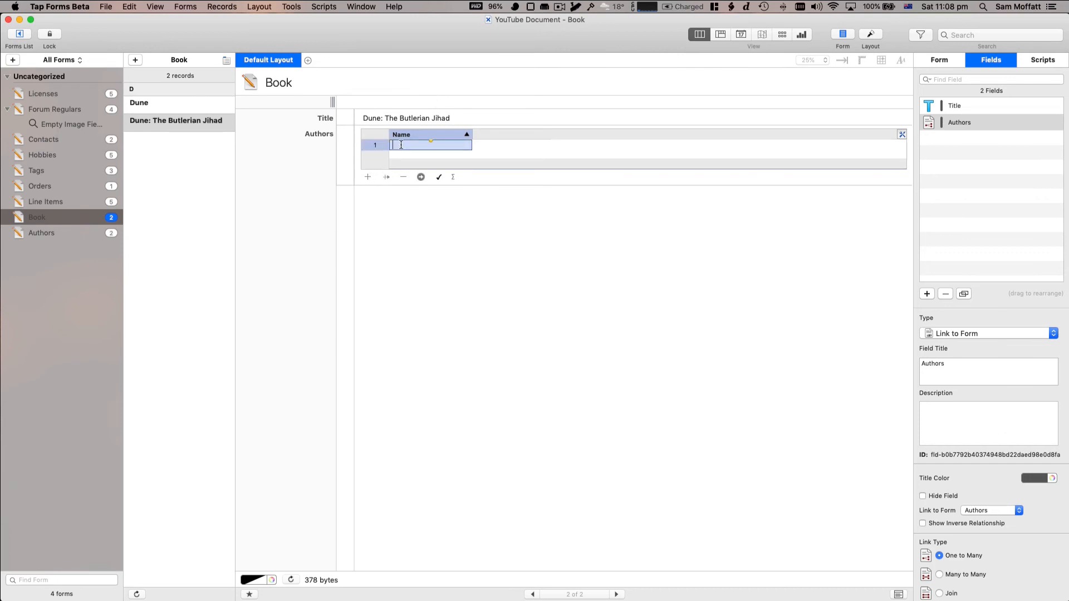
{"action": "type", "text": "Brian Herbert"}
{"action": "key", "text": "Return"}
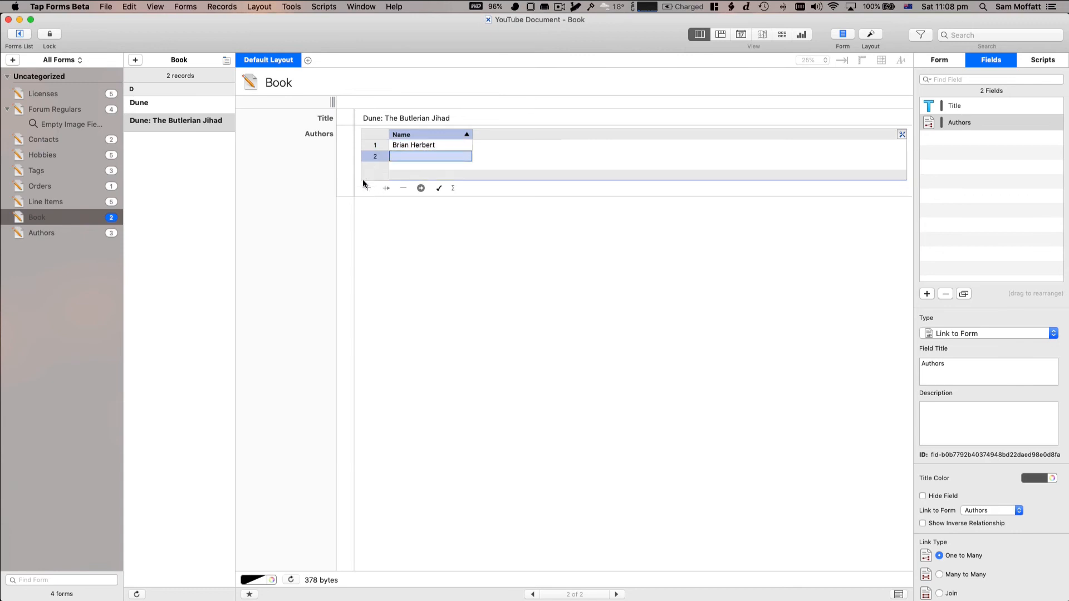
{"action": "left_click", "coordinate": [413, 152]}
{"action": "type", "text": "Kevin J. Anderson"}
- Sort the linked authors table by Name in descending order, and return it to ascending order
{"action": "right_click", "coordinate": [459, 138]}
{"action": "left_click", "coordinate": [470, 159]}
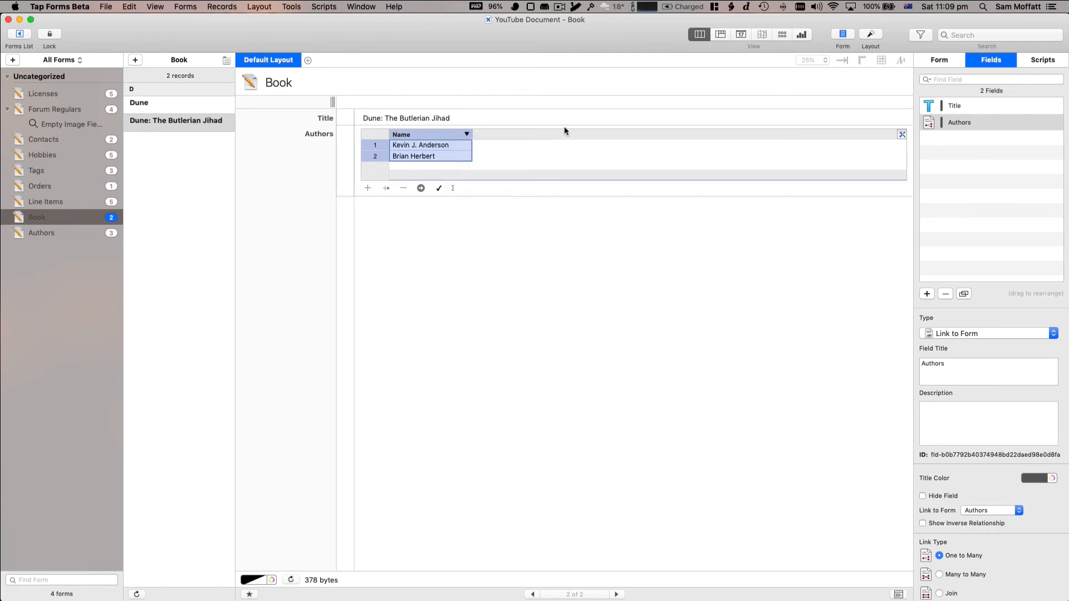
{"action": "right_click", "coordinate": [470, 134]}
{"action": "left_click", "coordinate": [472, 146]}
{"action": "left_click", "coordinate": [453, 271]}
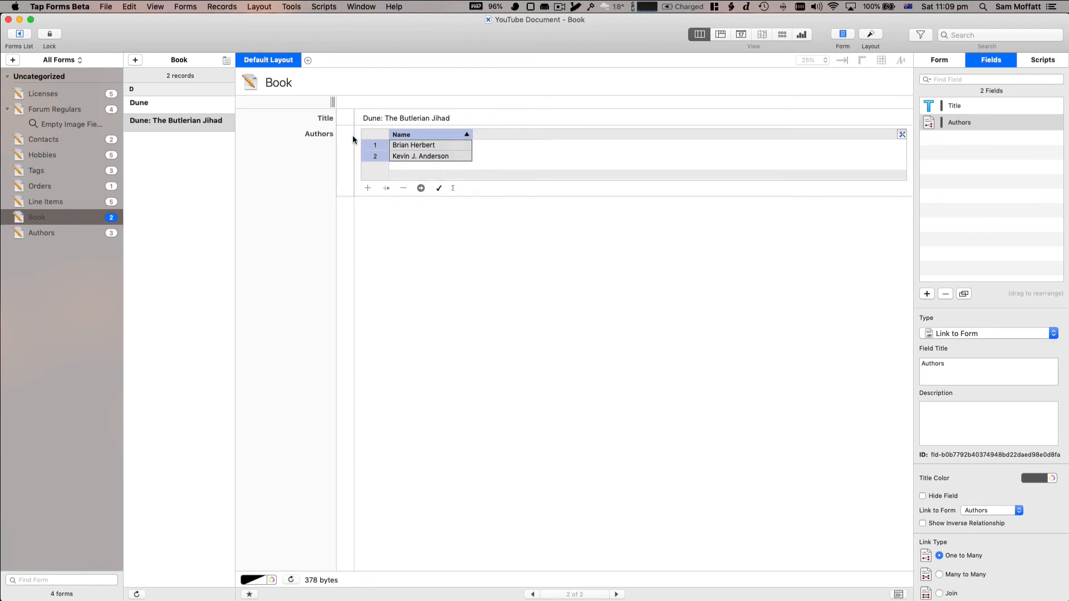
{"action": "left_click", "coordinate": [556, 165]}
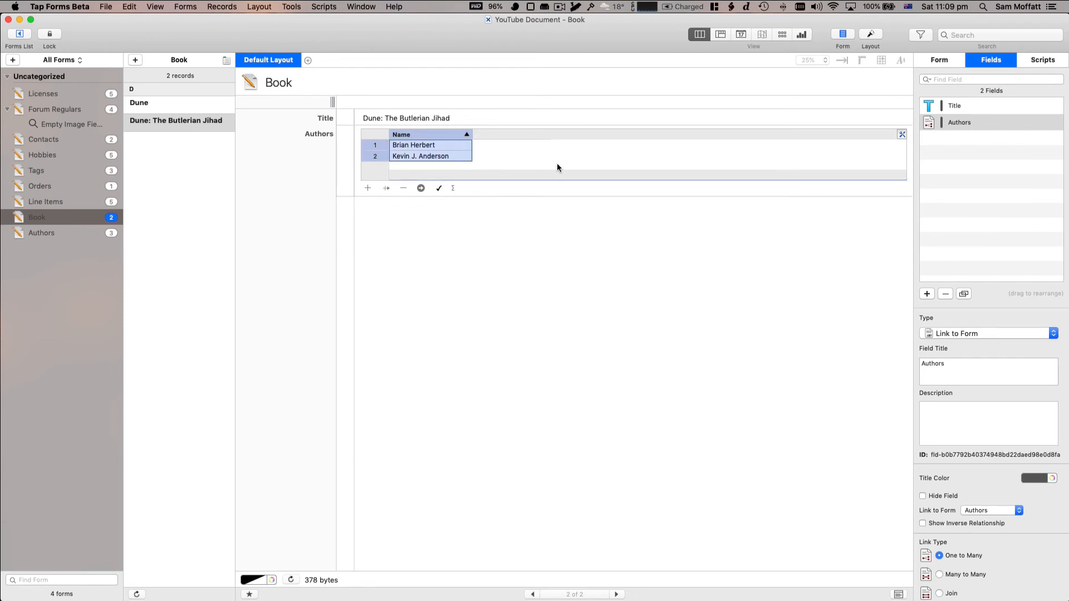
{"action": "left_click", "coordinate": [443, 155]}
{"action": "left_click", "coordinate": [439, 146]}
{"action": "left_click", "coordinate": [437, 157]}
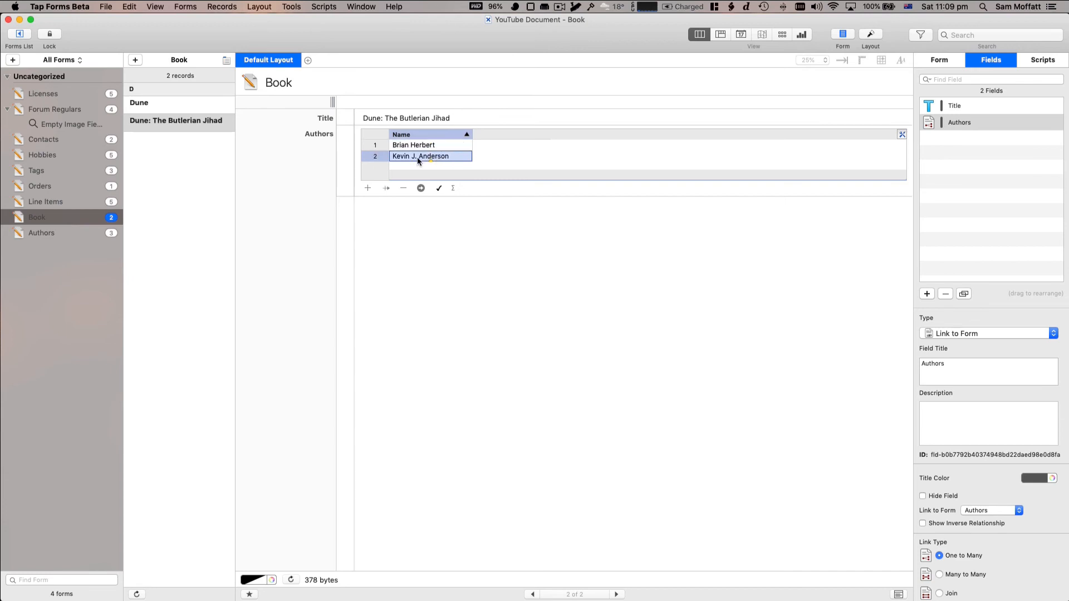
{"action": "left_click", "coordinate": [180, 230]}
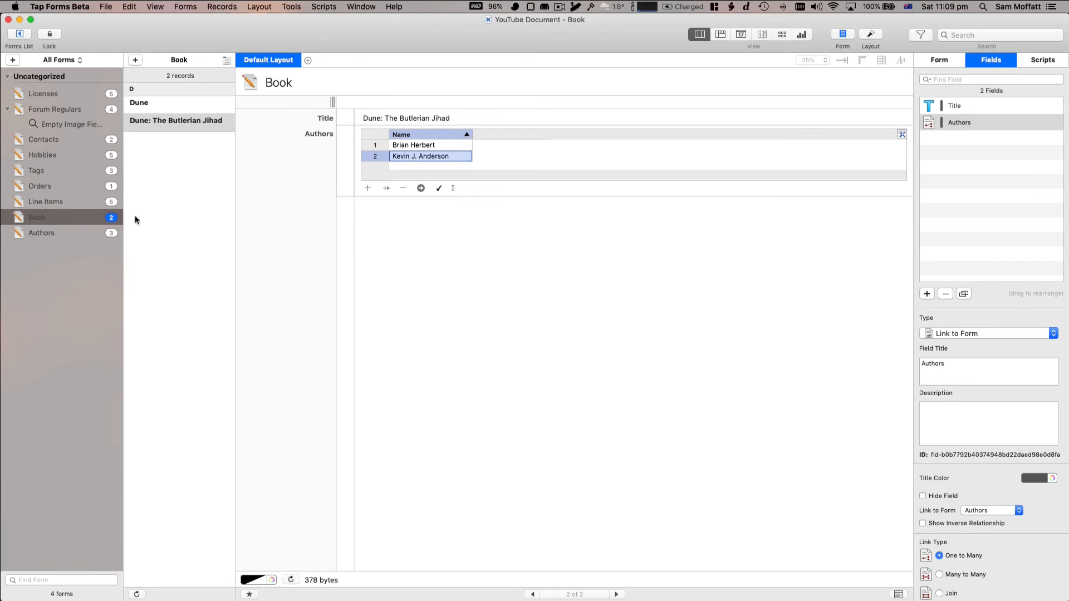
{"action": "left_click", "coordinate": [286, 249]}
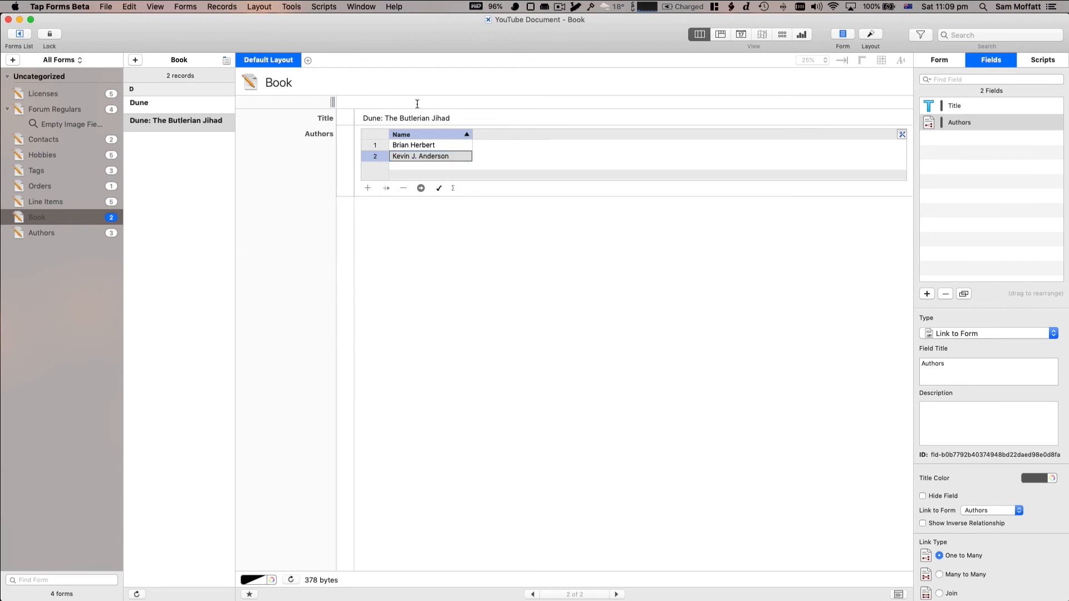
- Create a new form and name it Book Author Link
{"action": "left_click", "coordinate": [12, 60]}
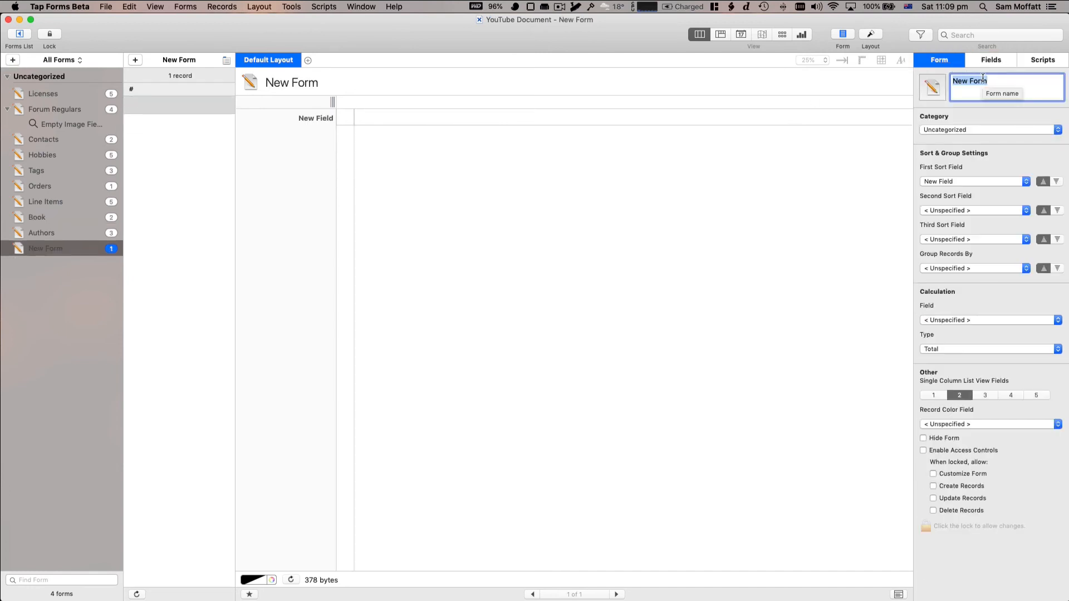
{"action": "type", "text": "Book Author Link"}
{"action": "key", "text": "Return"}
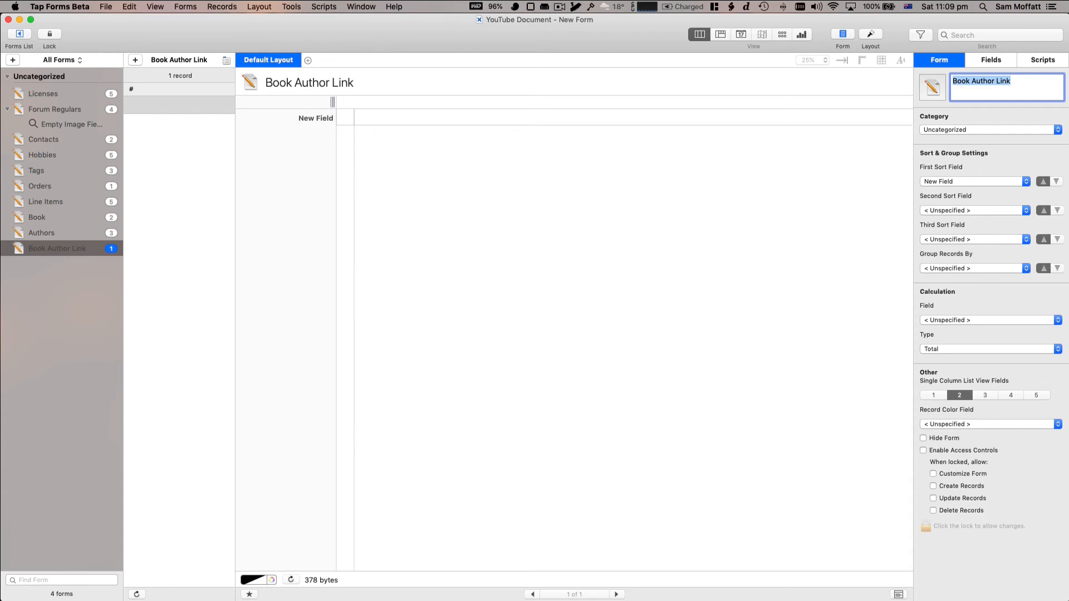
- Delete the Authors link field from the Book form and confirm the deletion
{"action": "left_click", "coordinate": [84, 233]}
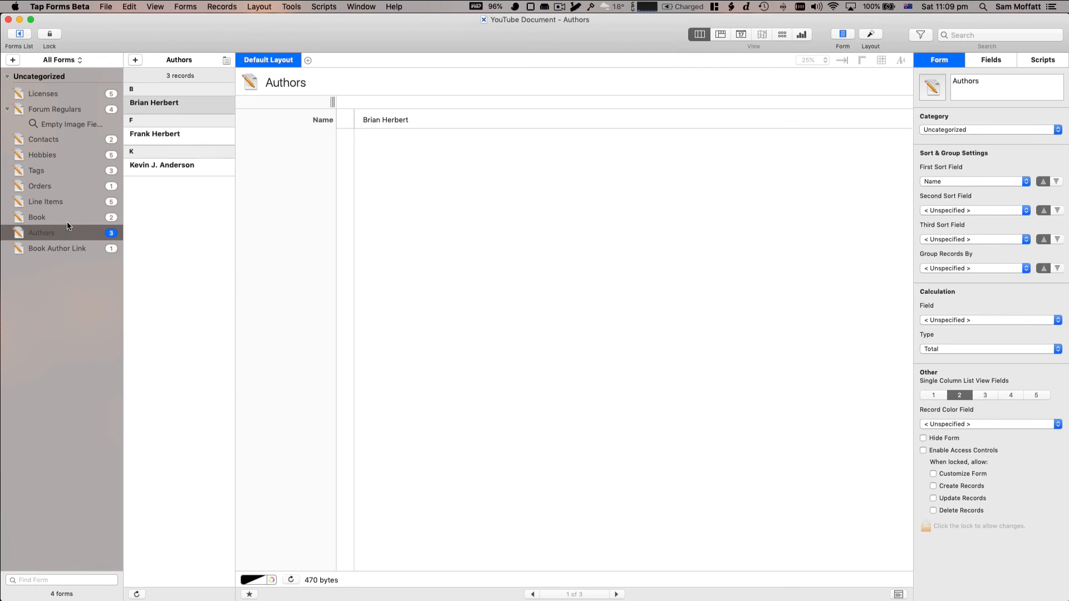
{"action": "left_click", "coordinate": [76, 217]}
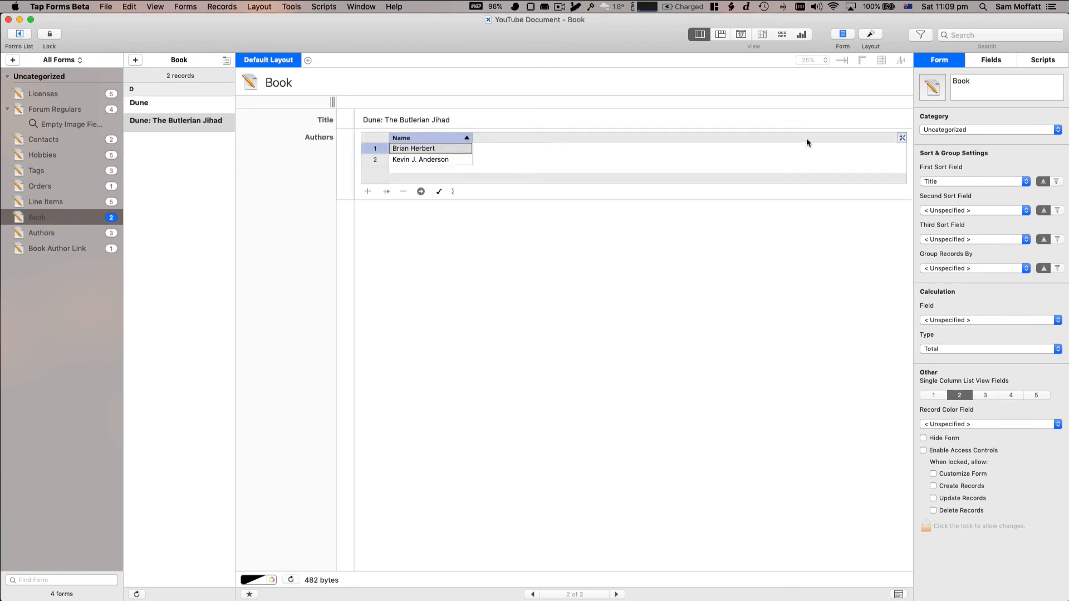
{"action": "left_click", "coordinate": [996, 66]}
{"action": "left_click", "coordinate": [968, 122]}
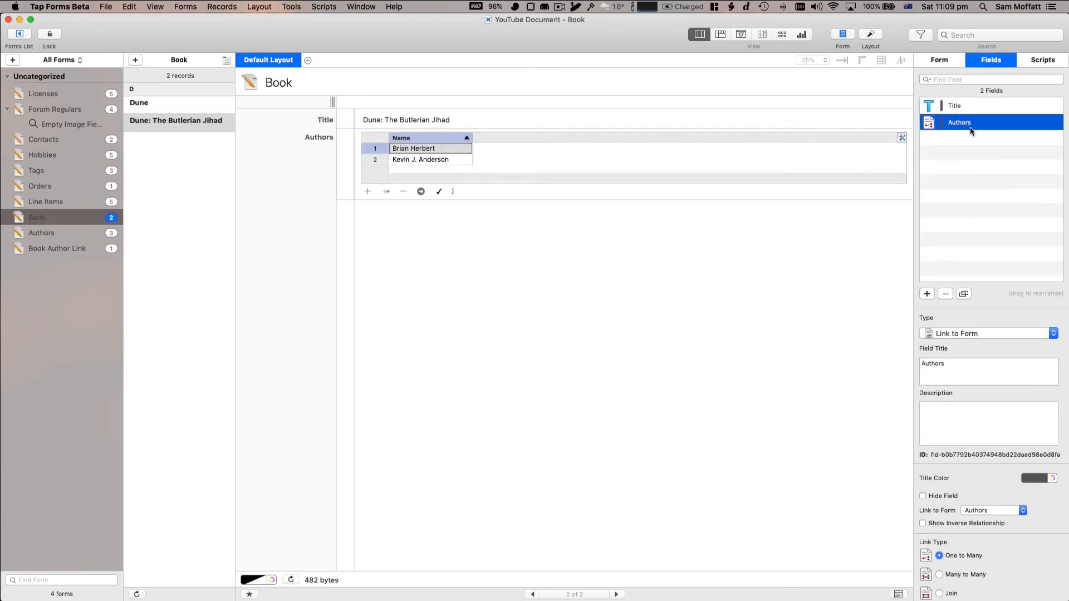
{"action": "left_click", "coordinate": [945, 293]}
{"action": "left_click", "coordinate": [610, 207]}
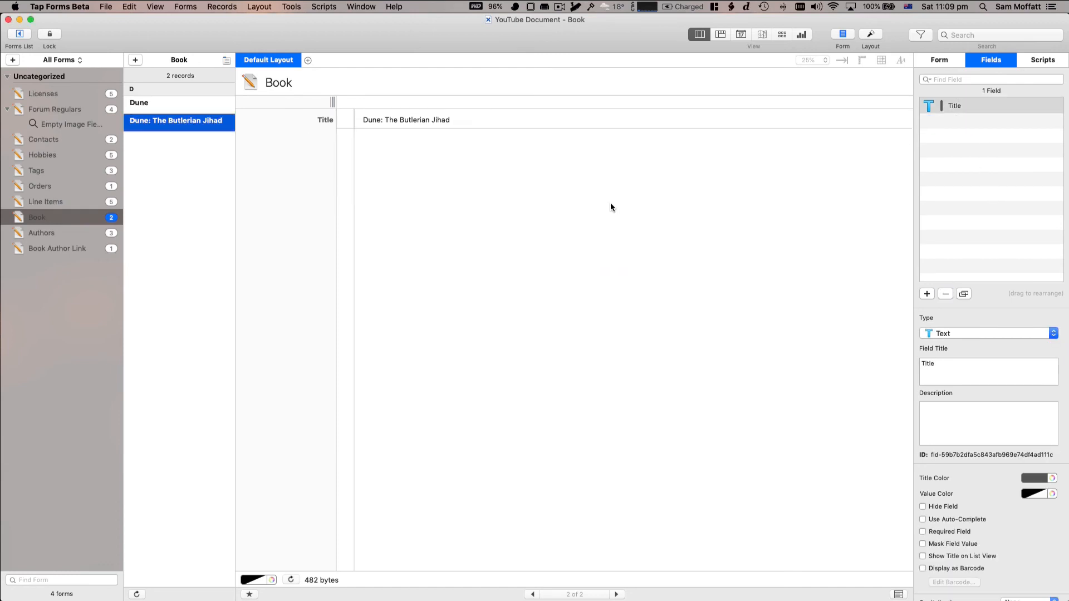
- Add a Link to Form field to the Book form and link it to the Book Author Link form
{"action": "left_click", "coordinate": [927, 293]}
{"action": "left_click", "coordinate": [968, 334]}
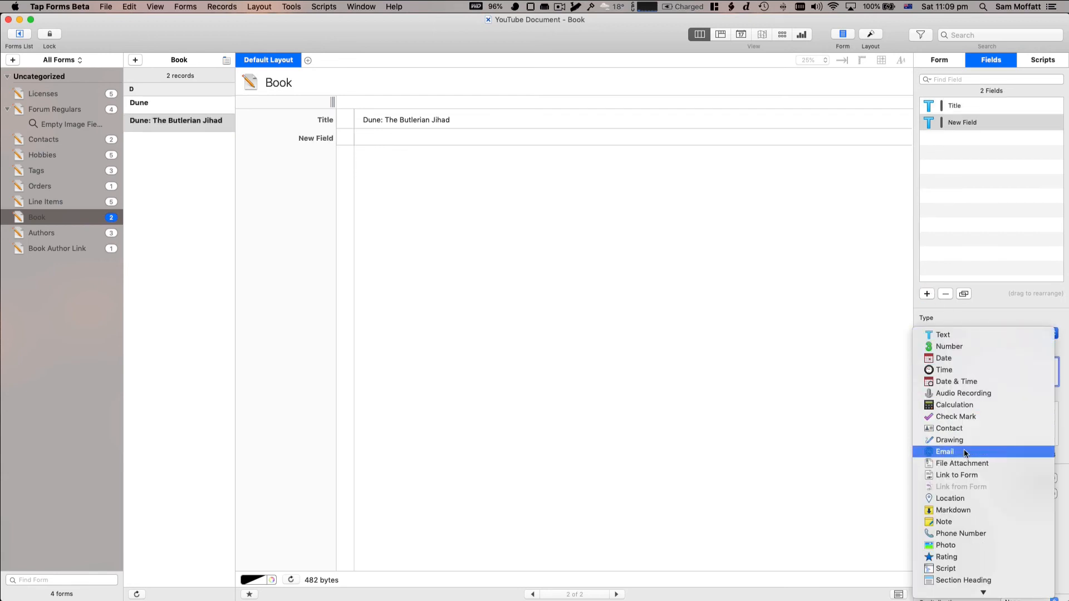
{"action": "left_click", "coordinate": [957, 475]}
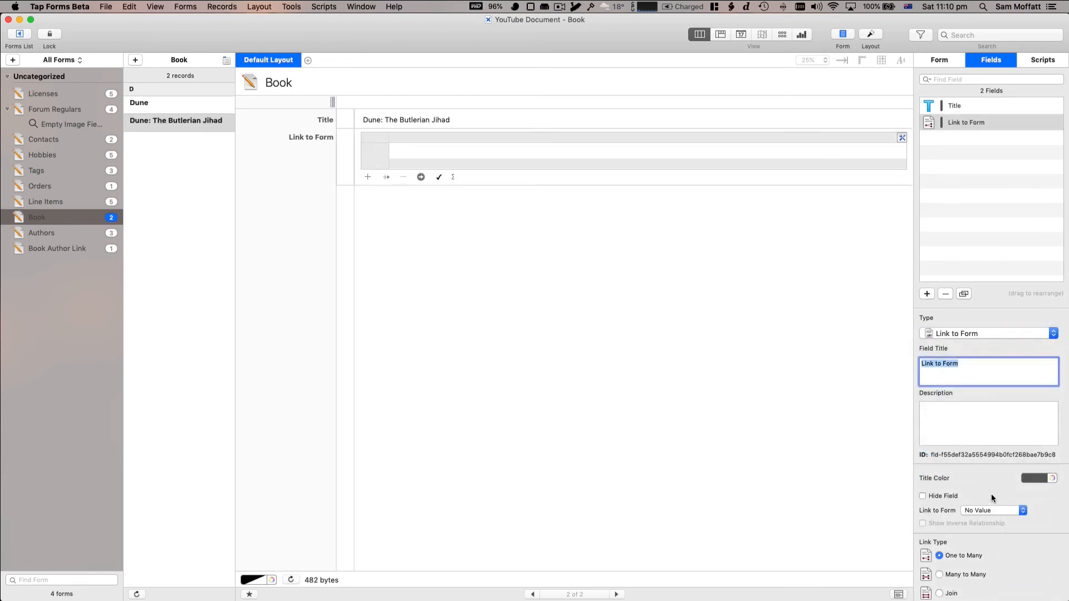
{"action": "left_click", "coordinate": [995, 510]}
{"action": "left_click", "coordinate": [989, 439]}
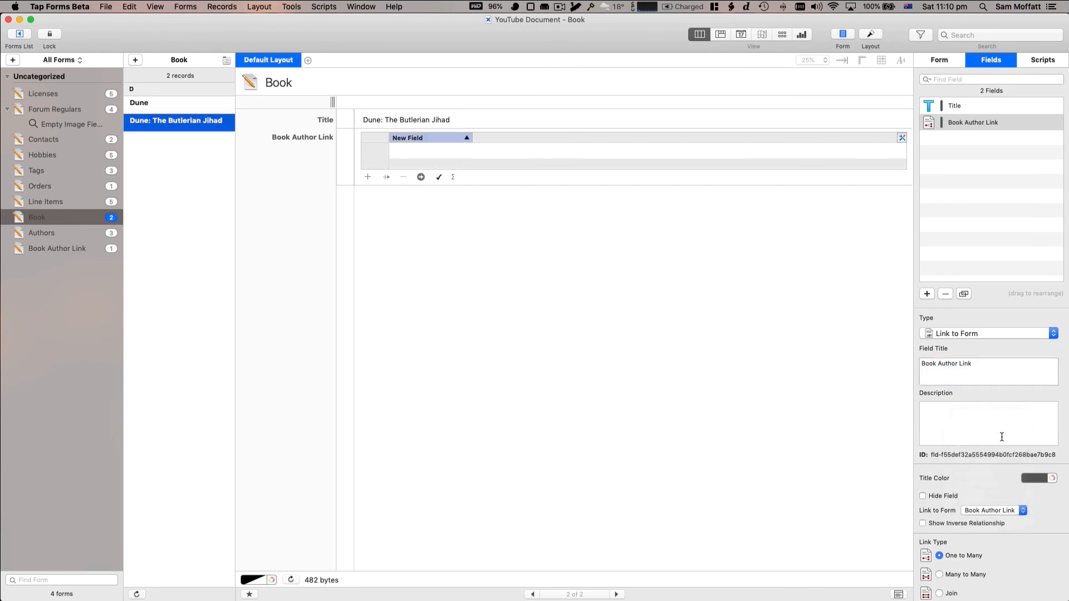
- Title the new link field Authors, enable Show Inverse Relationship for it, and save the Book form
{"action": "triple_click", "coordinate": [953, 377]}
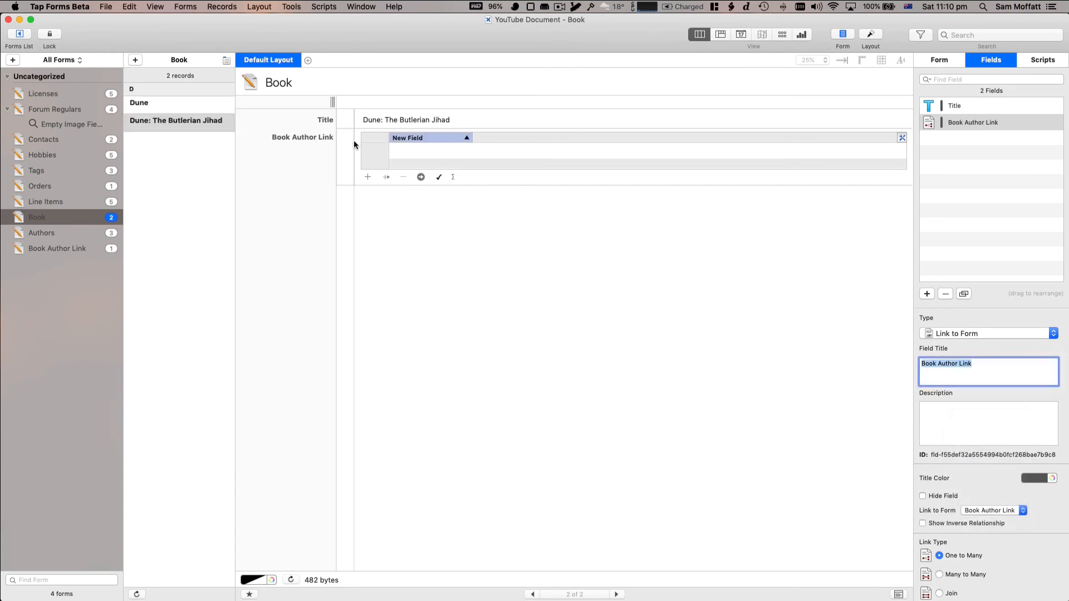
{"action": "type", "text": "Authors"}
{"action": "left_click", "coordinate": [964, 403]}
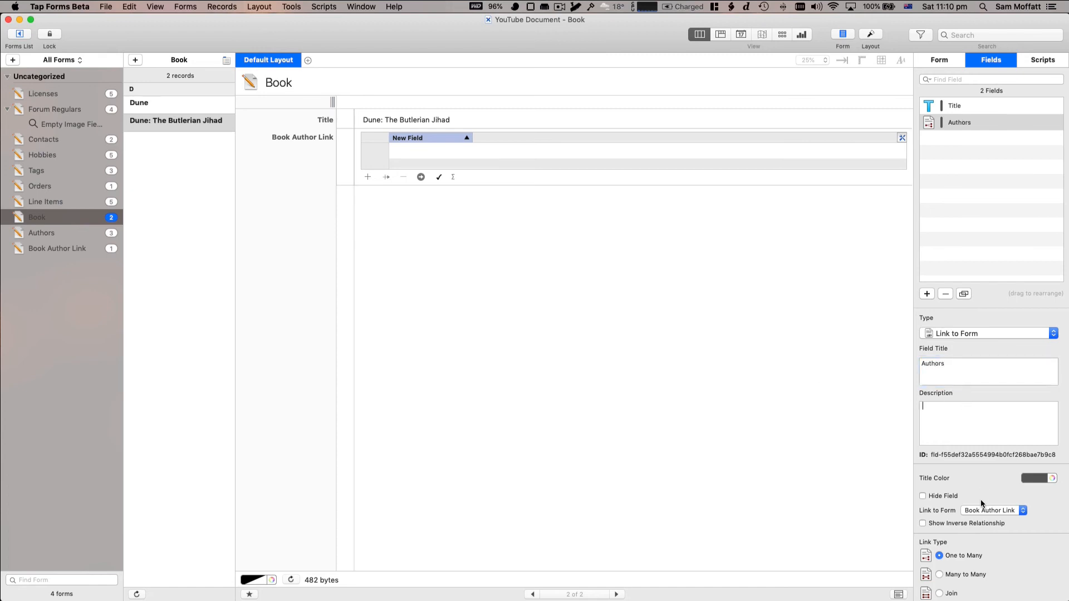
{"action": "left_click", "coordinate": [943, 526]}
{"action": "key", "text": "super+s"}
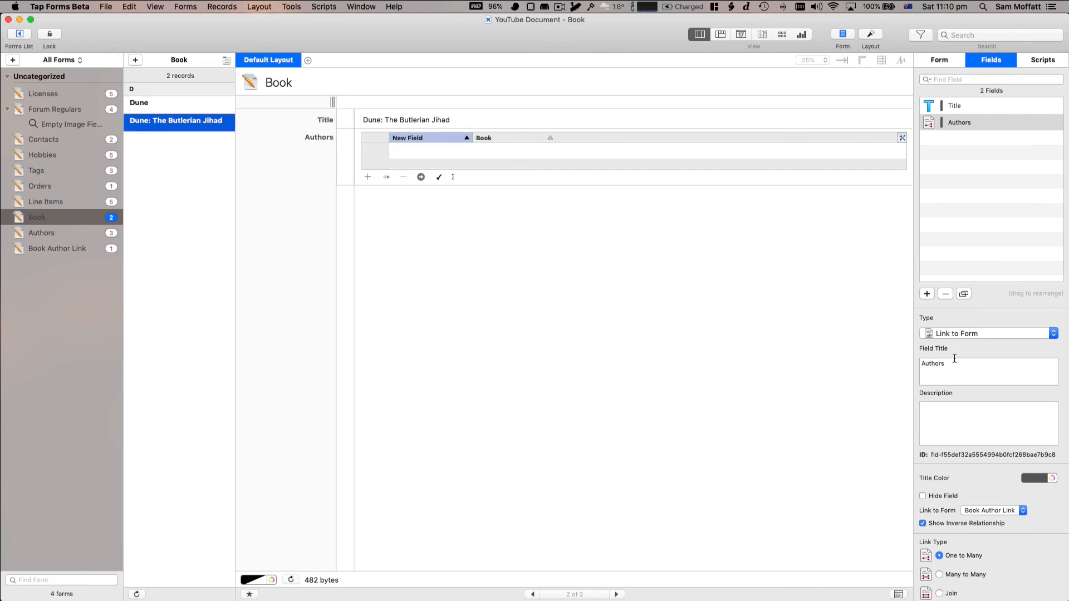
{"action": "left_click", "coordinate": [443, 406]}
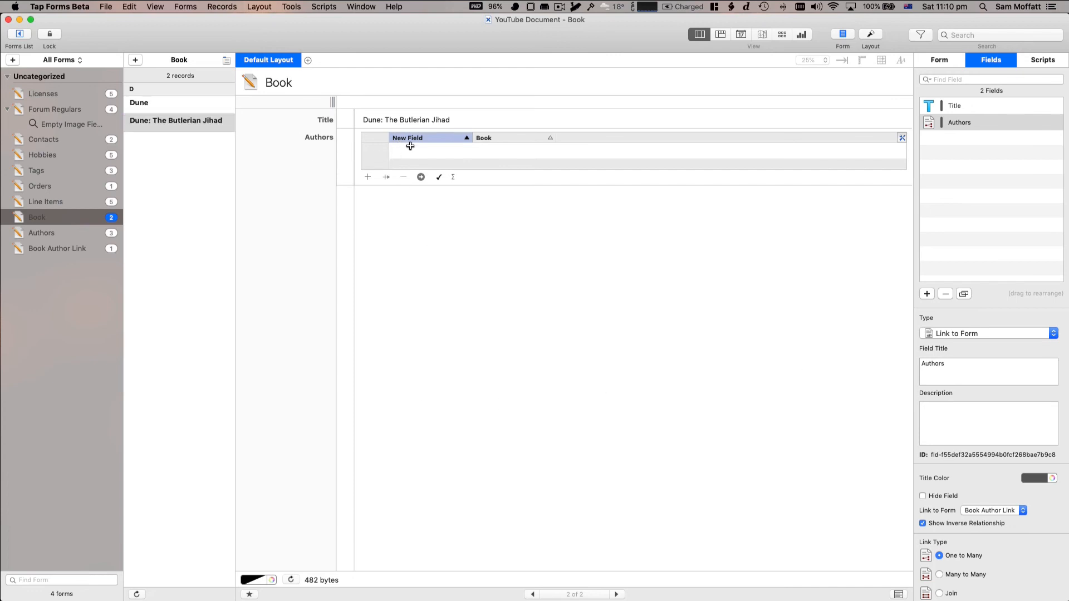
- Add a one-to-many Link to Form field in the Authors form, linked to Book Author Link with Show Inverse Relationship enabled
{"action": "left_click", "coordinate": [37, 237]}
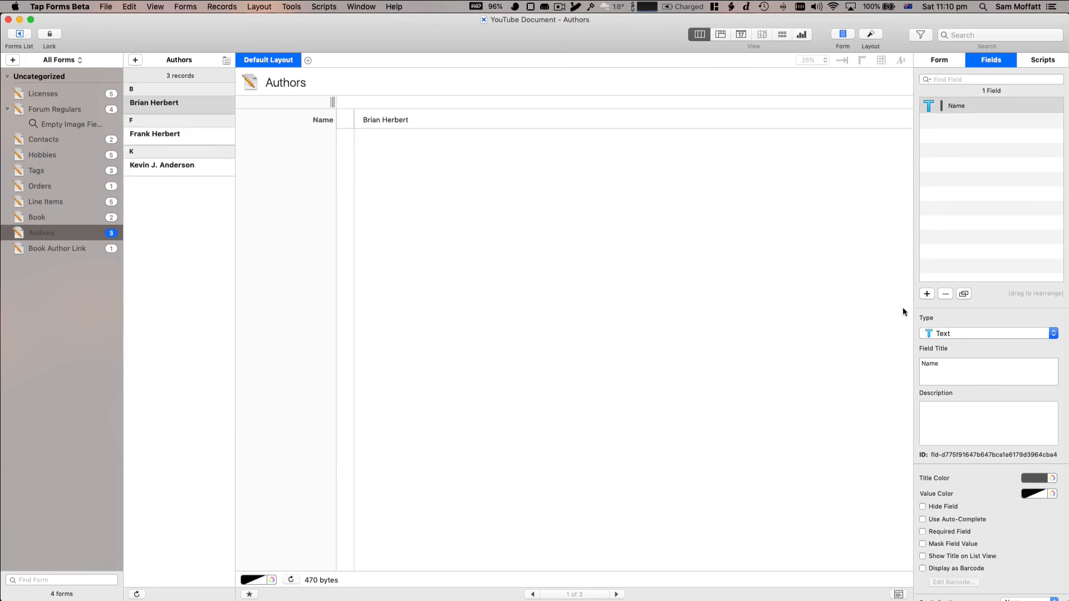
{"action": "left_click", "coordinate": [926, 294]}
{"action": "left_click", "coordinate": [953, 336]}
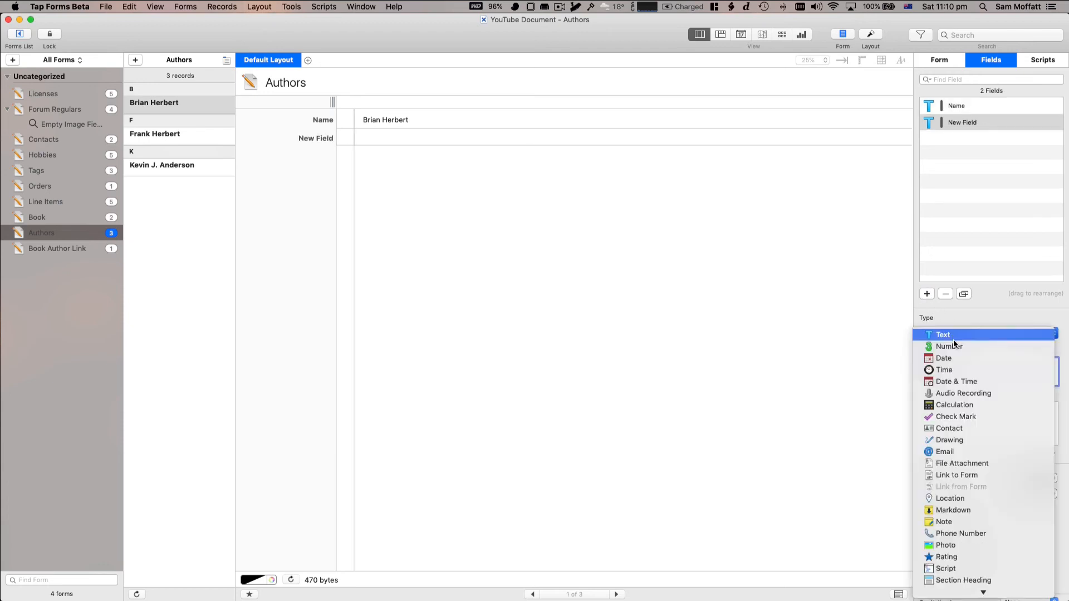
{"action": "left_click", "coordinate": [989, 473]}
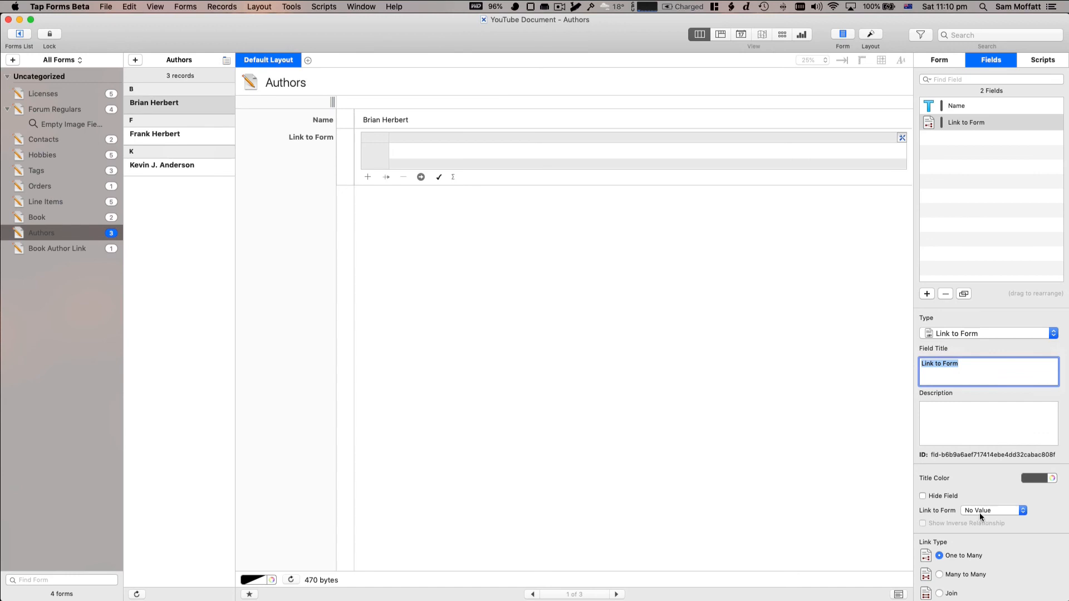
{"action": "left_click", "coordinate": [980, 512]}
{"action": "left_click", "coordinate": [980, 443]}
{"action": "scroll", "coordinate": [961, 504], "scroll_direction": "down", "scroll_amount": 2}
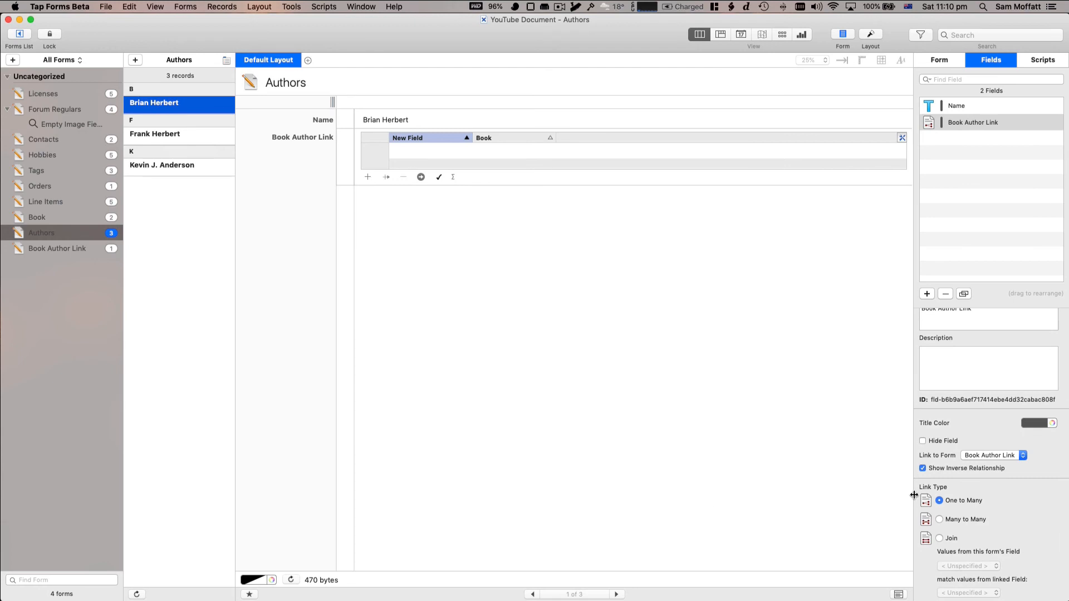
- Change the placeholder text field in the Book Author Link form to a Number field titled Ordering
{"action": "left_click", "coordinate": [43, 255]}
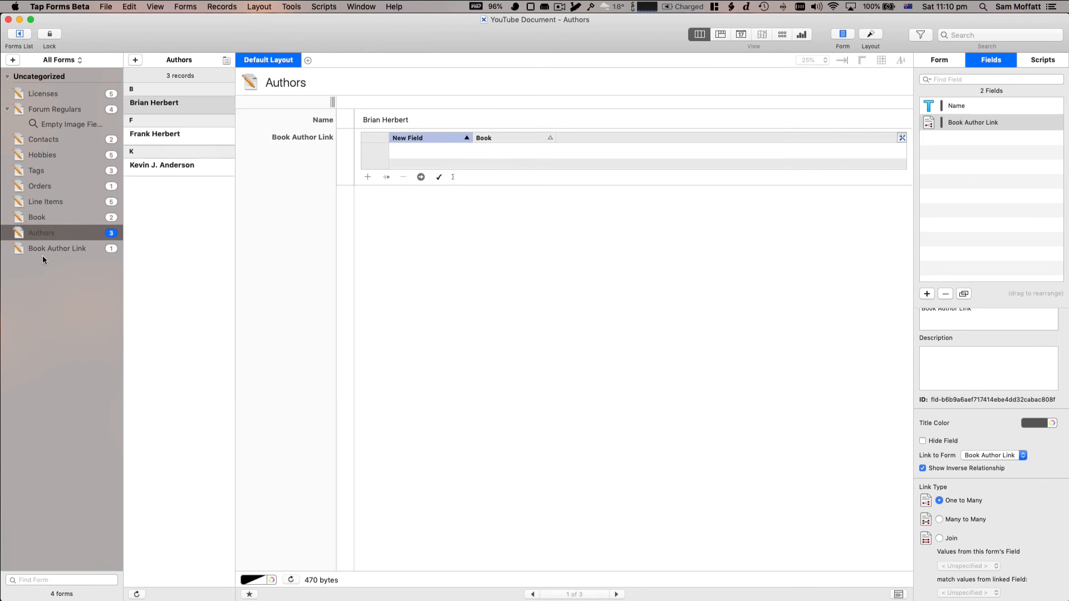
{"action": "left_click", "coordinate": [42, 251]}
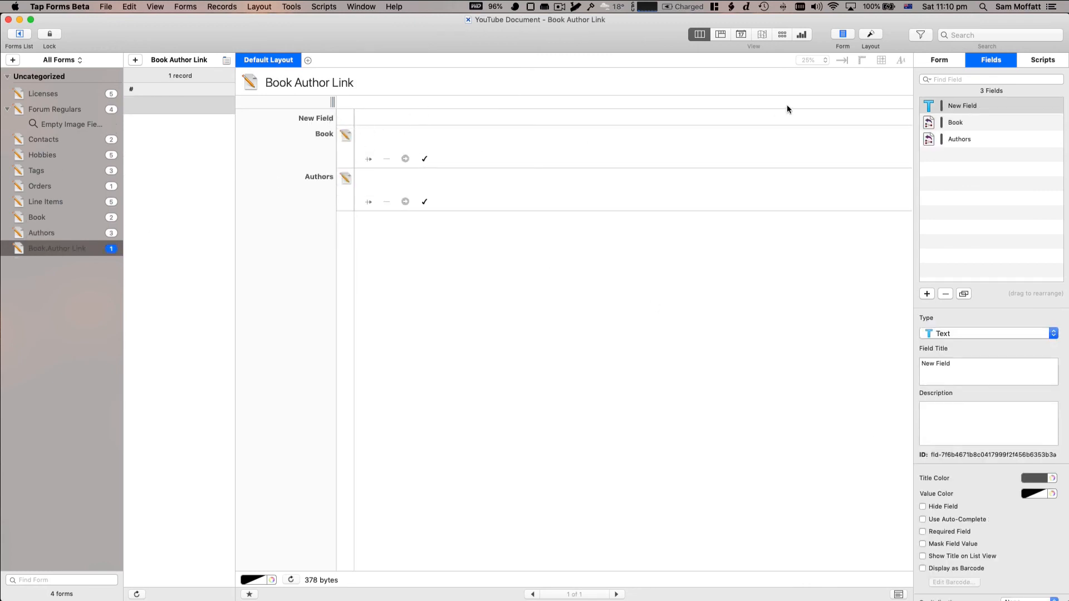
{"action": "left_click", "coordinate": [928, 105]}
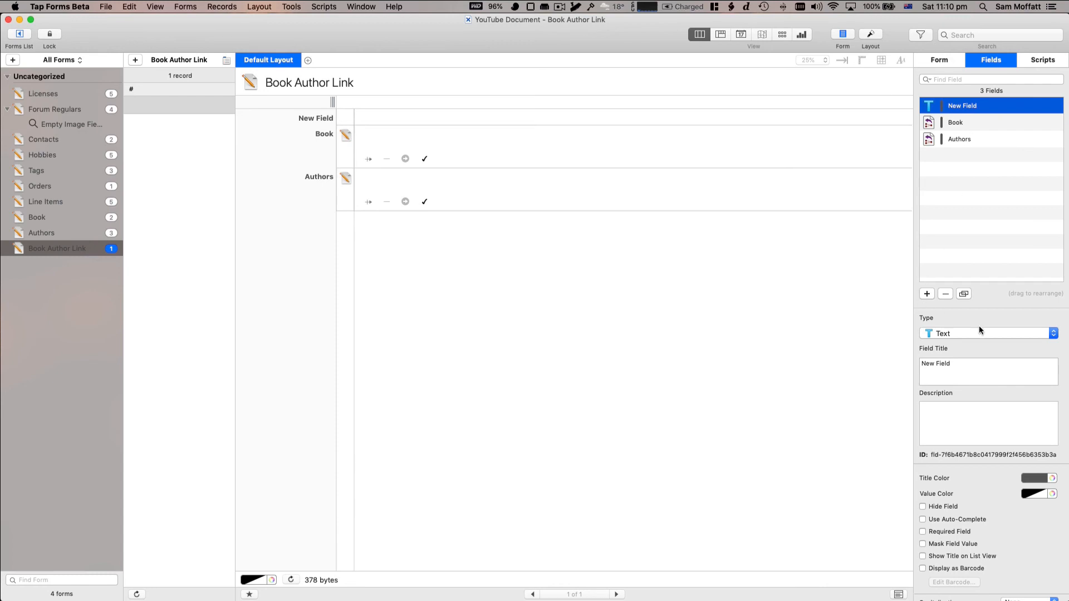
{"action": "left_click", "coordinate": [955, 334]}
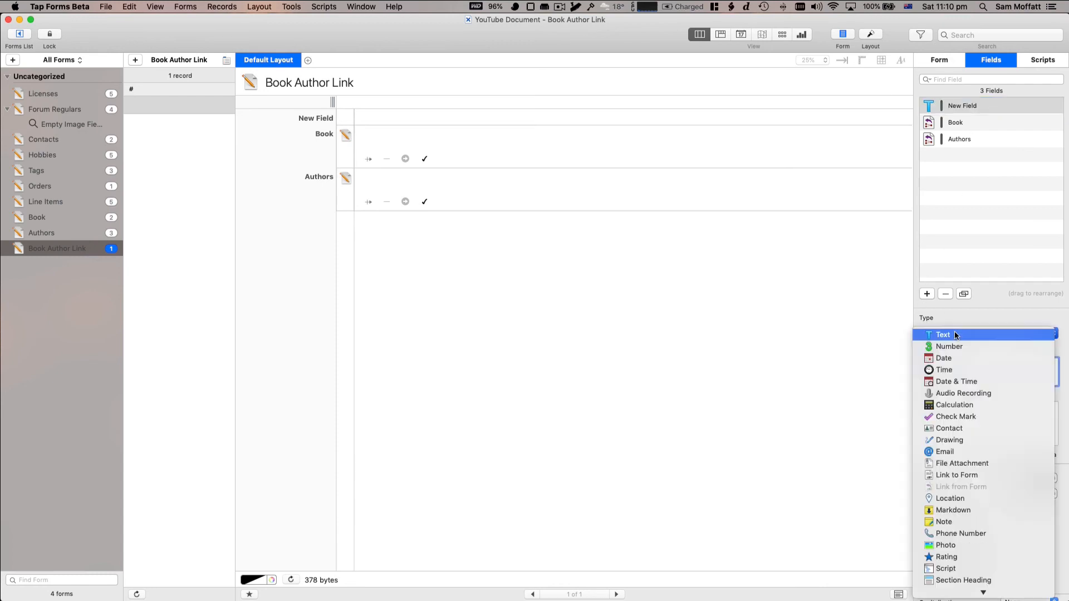
{"action": "left_click", "coordinate": [949, 347]}
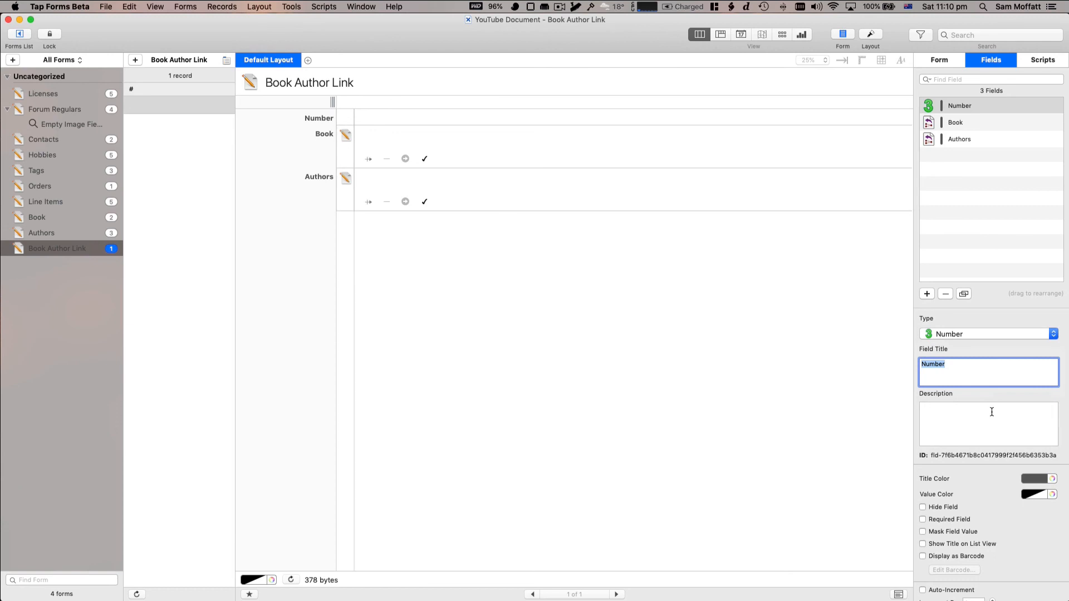
{"action": "type", "text": "Ordering"}
{"action": "key", "text": "super+s"}
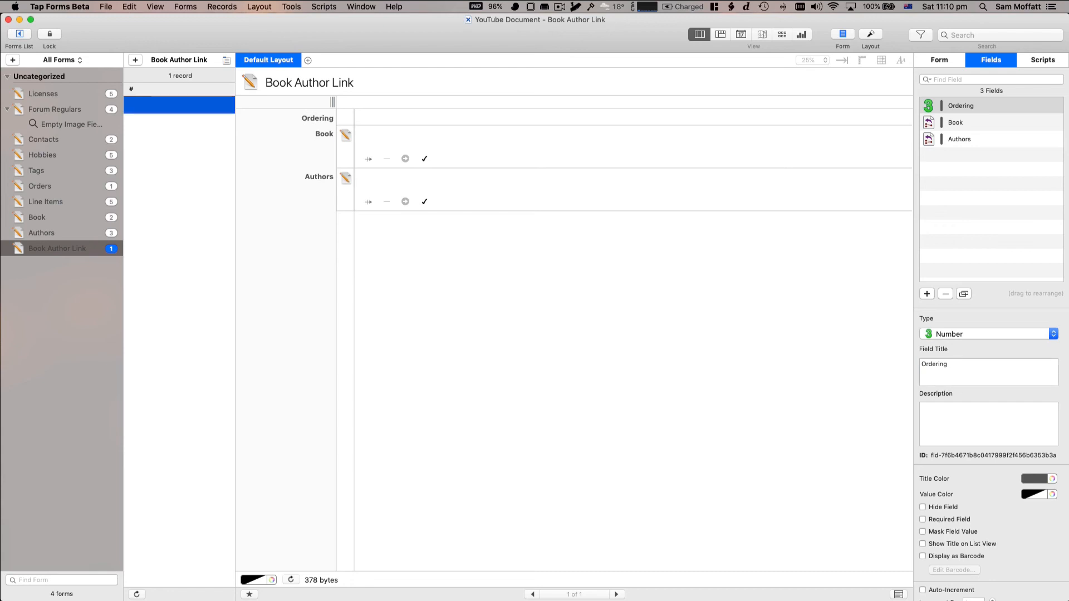
- Retitle the Ordering field as Book Ordering and save the form
{"action": "left_click", "coordinate": [1009, 379]}
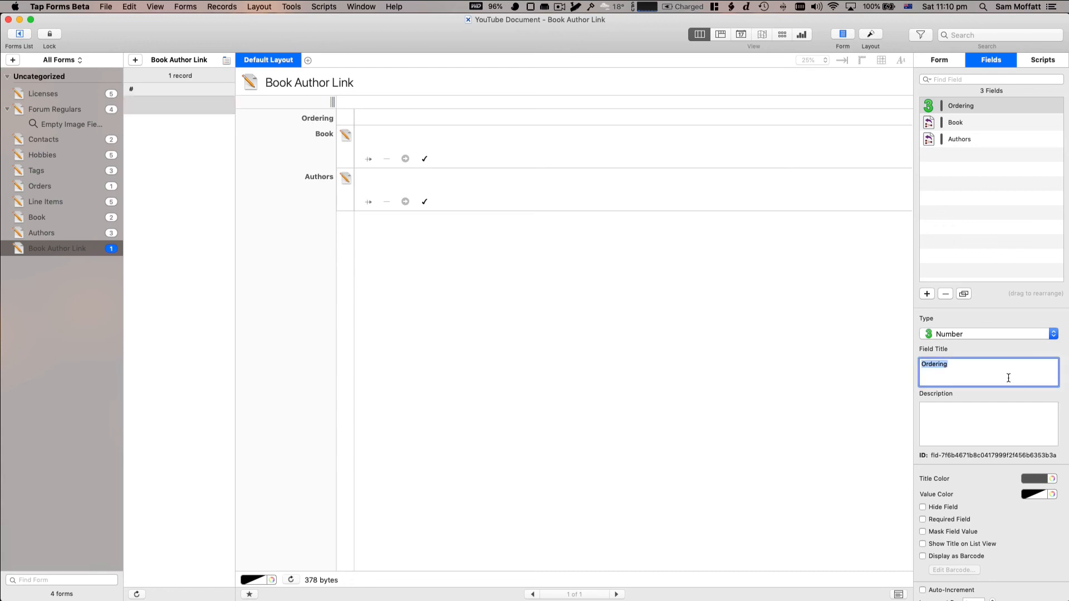
{"action": "key", "text": "Left"}
{"action": "key", "text": "super+s"}
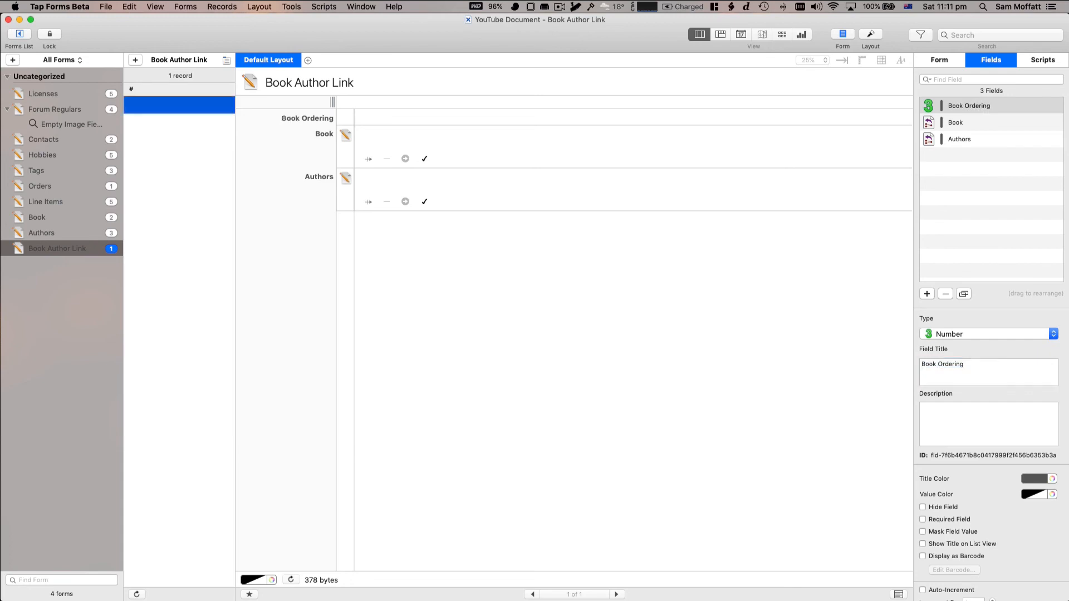
- Add a text field titled Author Ordering to the Book Author Link form and save it
{"action": "left_click", "coordinate": [926, 294]}
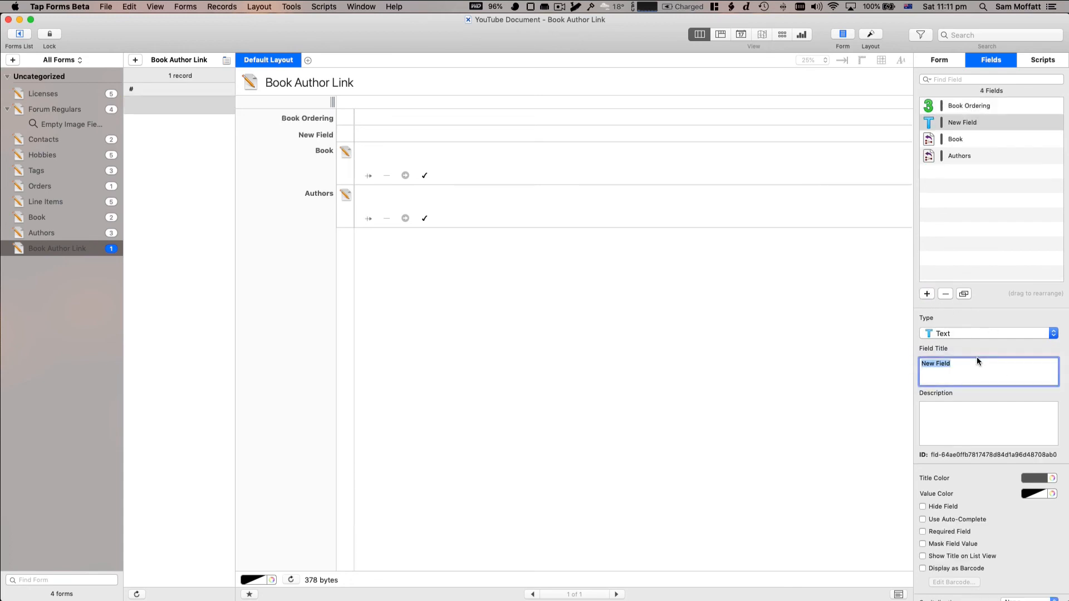
{"action": "type", "text": "Author Ordering"}
{"action": "key", "text": "super+s"}
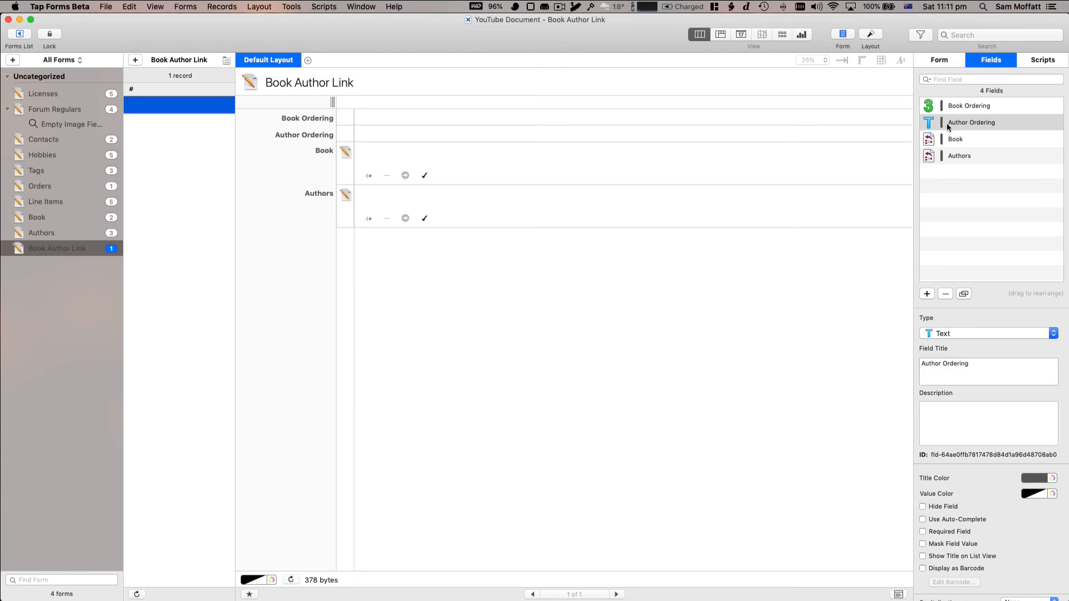
- Move the Book Ordering and Author Ordering fields together below the Book and Authors fields
{"action": "left_click", "coordinate": [950, 106]}
{"action": "left_click", "coordinate": [957, 121], "text": "shift"}
{"action": "left_click_drag", "start_coordinate": [959, 121], "coordinate": [959, 165]}
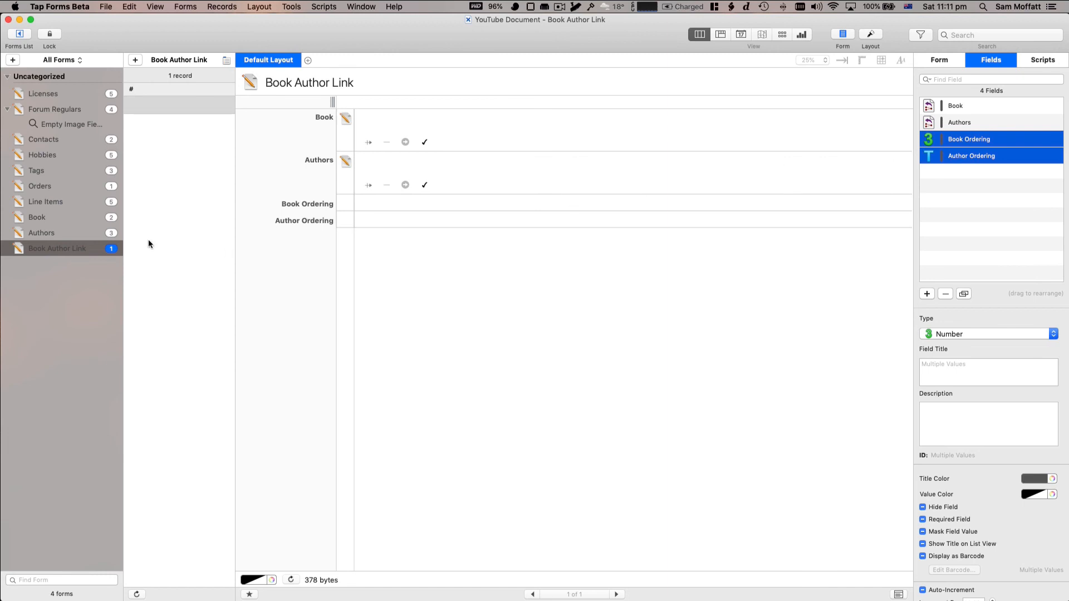
- Delete the blank record from the Book Author Link form and confirm the deletion
{"action": "left_click", "coordinate": [79, 215]}
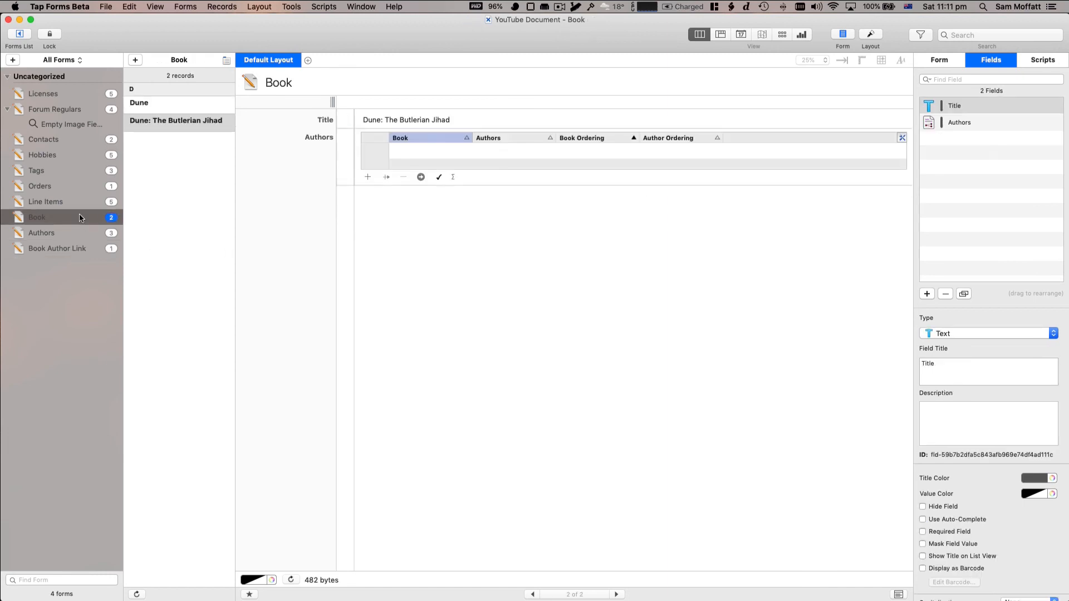
{"action": "left_click", "coordinate": [174, 102]}
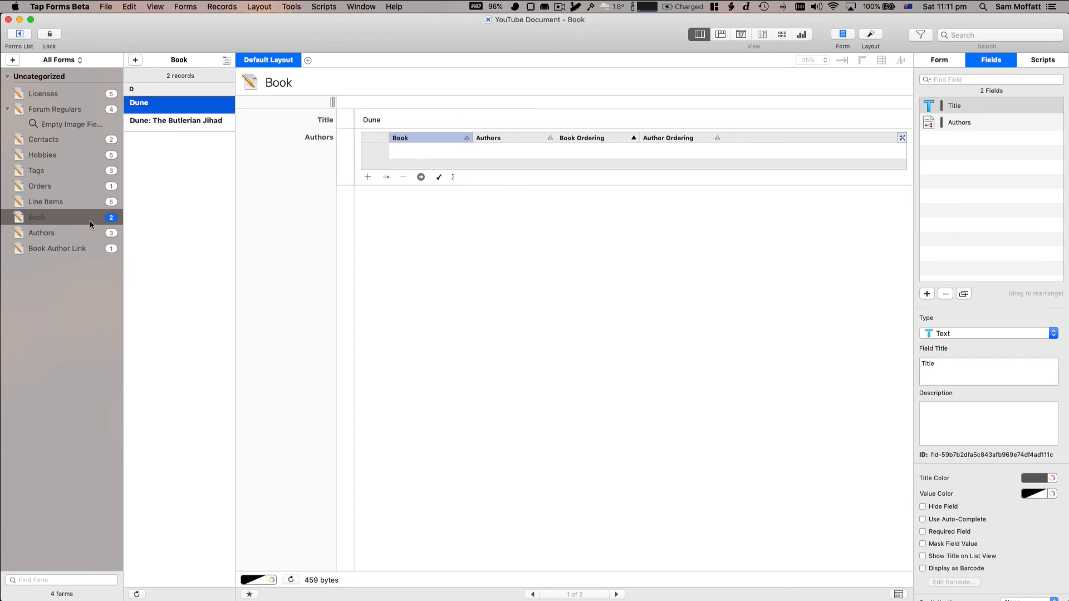
{"action": "left_click", "coordinate": [67, 252]}
{"action": "scroll", "coordinate": [184, 104], "scroll_direction": "right", "scroll_amount": 5}
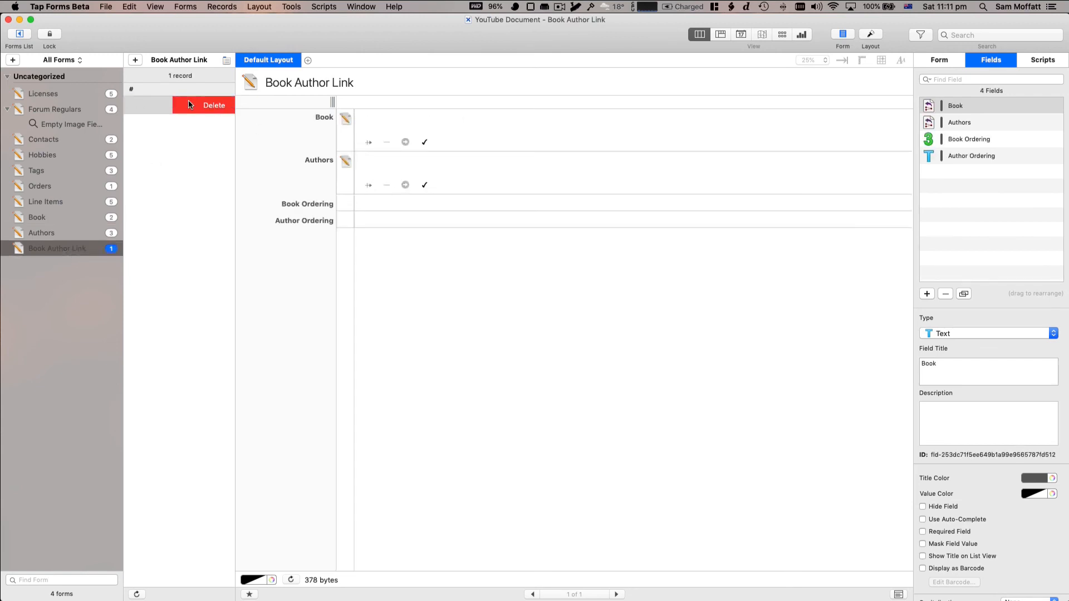
{"action": "left_click", "coordinate": [214, 105]}
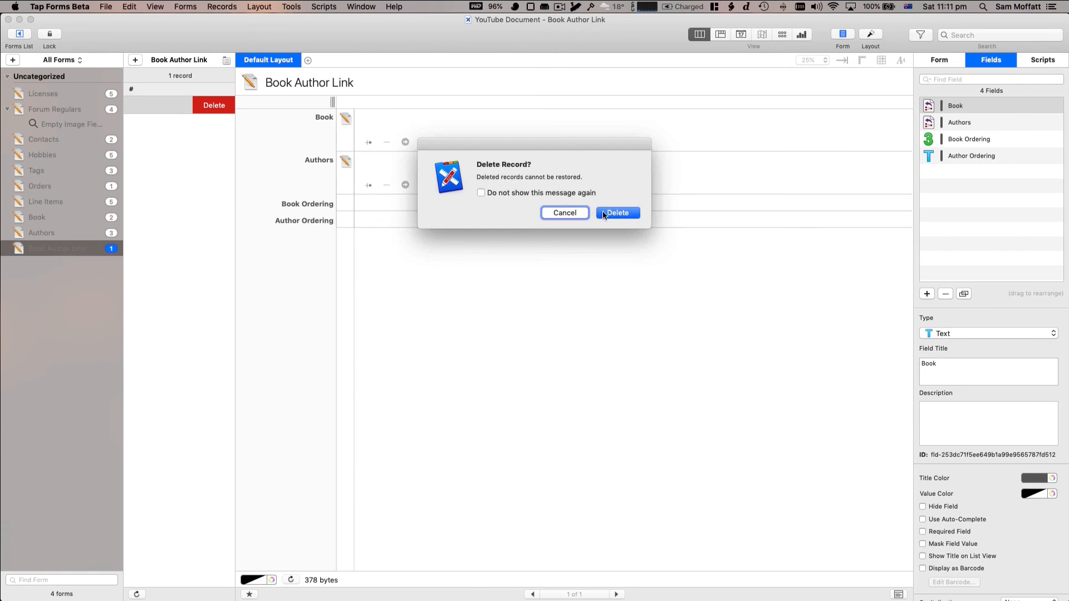
{"action": "left_click", "coordinate": [617, 212]}
- Create a linked Book Author Link record from the Dune book record and select Frank Herbert as its author
{"action": "left_click", "coordinate": [63, 218]}
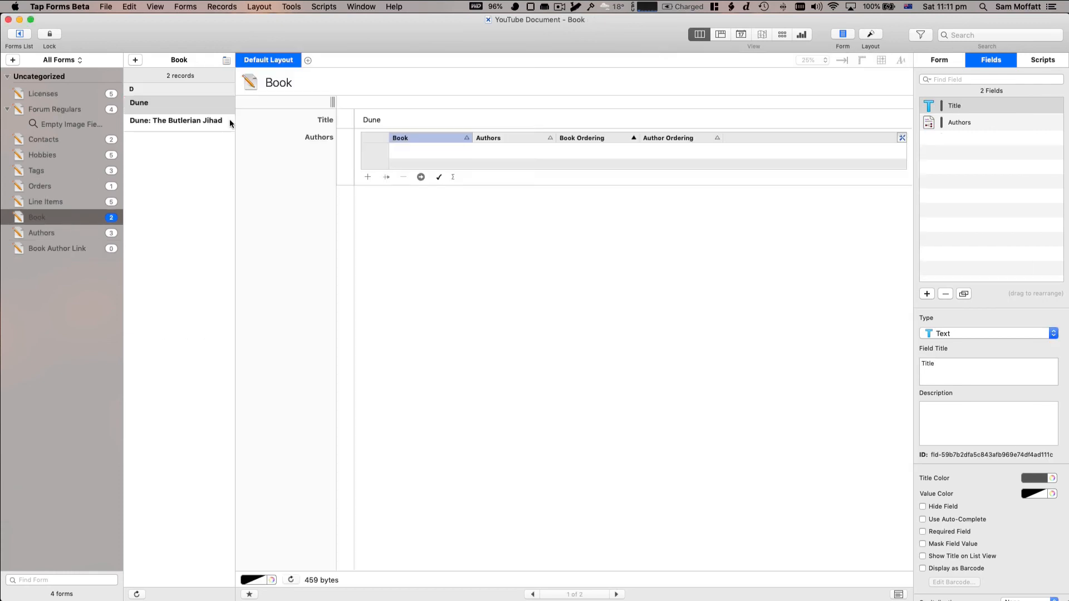
{"action": "left_click", "coordinate": [157, 111]}
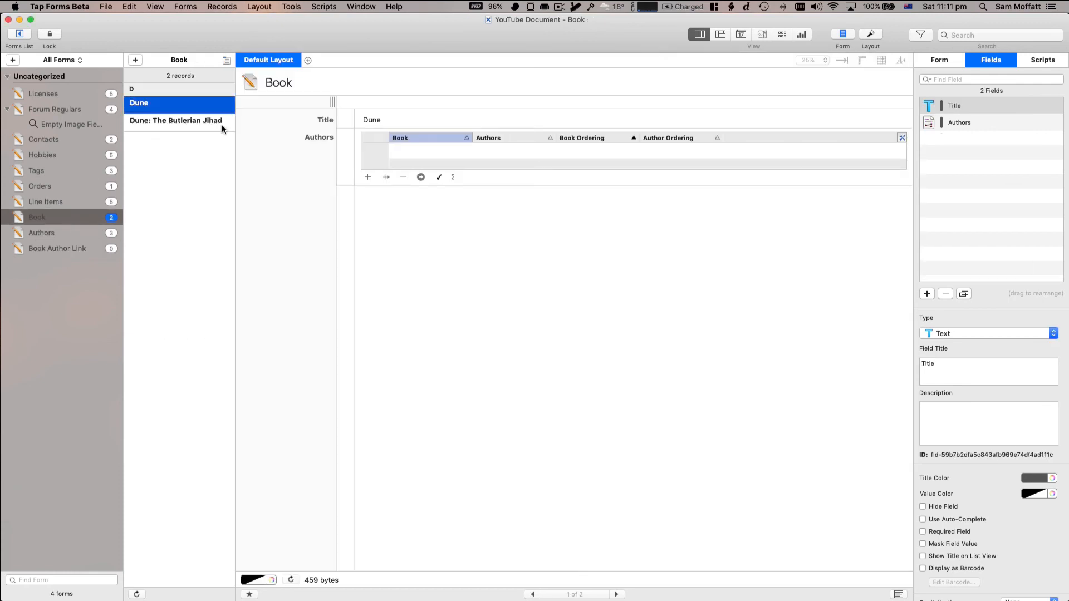
{"action": "left_click", "coordinate": [386, 177]}
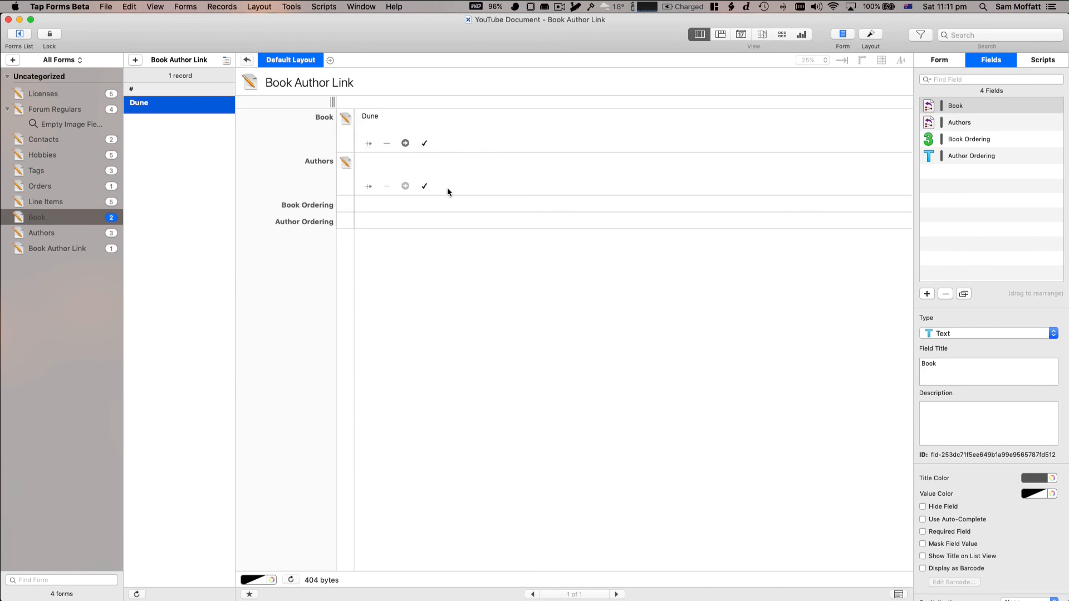
{"action": "left_click", "coordinate": [425, 186]}
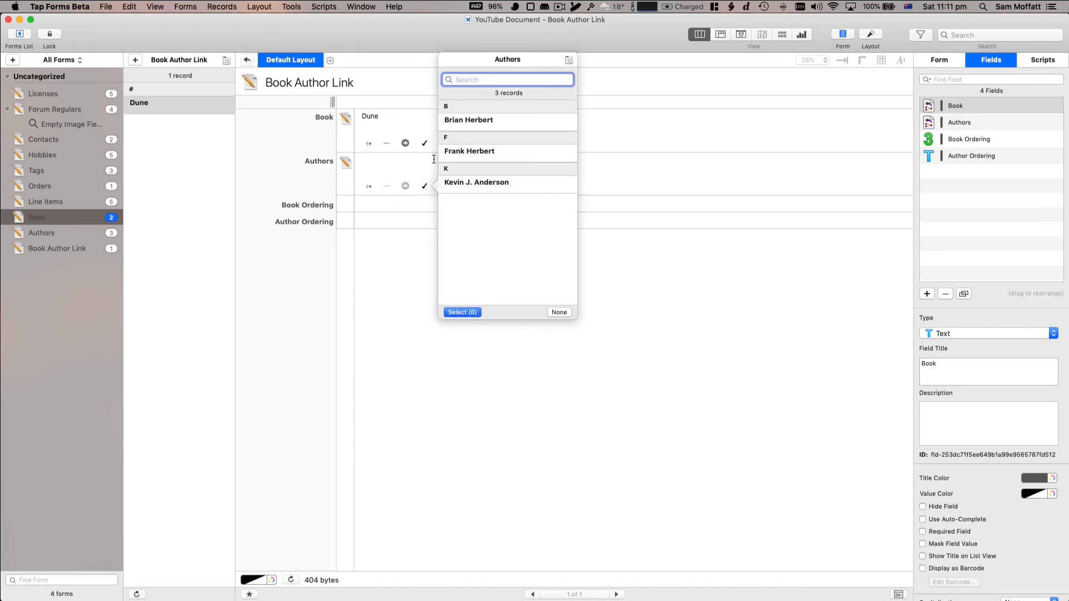
{"action": "double_click", "coordinate": [479, 151]}
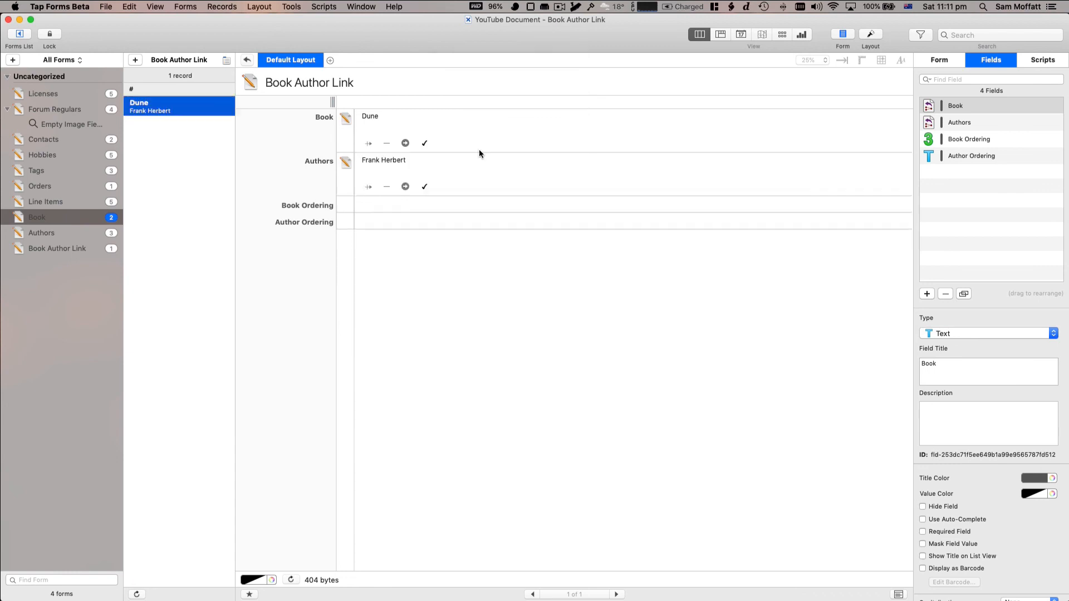
- Set both Book Ordering and Author Ordering to 1 for the Dune link record, and return to the Dune book record
{"action": "left_click", "coordinate": [388, 211]}
{"action": "type", "text": "1"}
{"action": "left_click", "coordinate": [384, 221]}
{"action": "type", "text": "1"}
{"action": "left_click", "coordinate": [399, 296]}
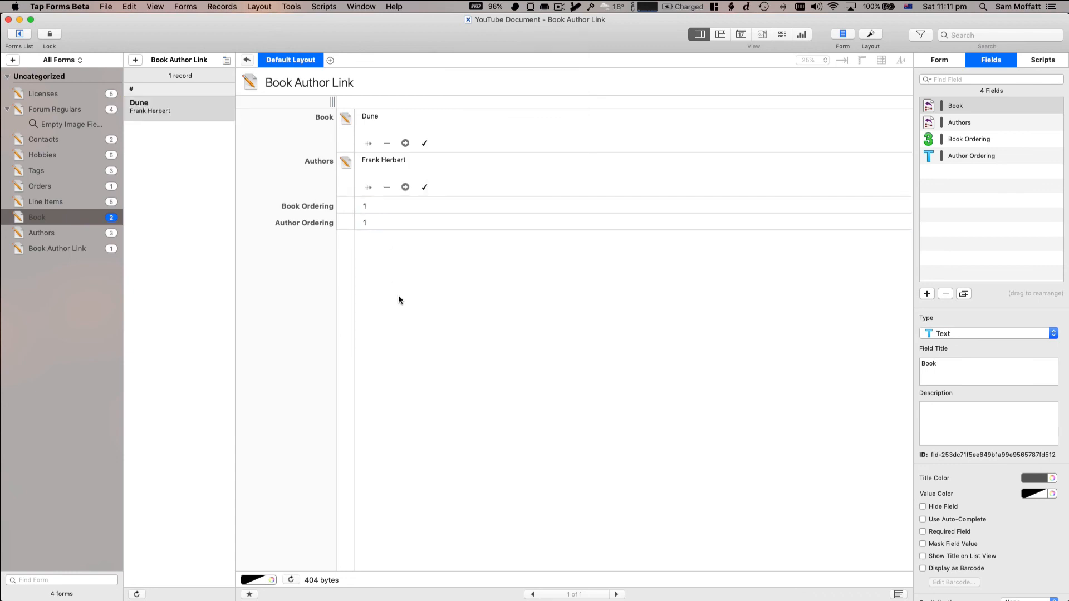
{"action": "left_click", "coordinate": [247, 60]}
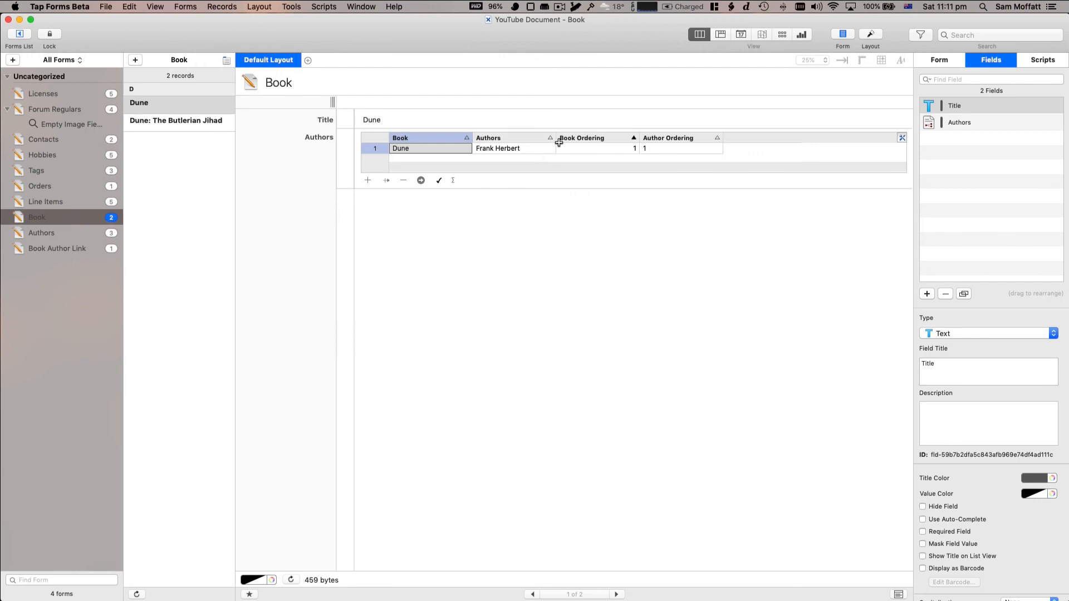
- Create a linked Book Author Link record from the Dune: The Butlerian Jihad book record and select Brian Herbert as its author
{"action": "left_click", "coordinate": [192, 121]}
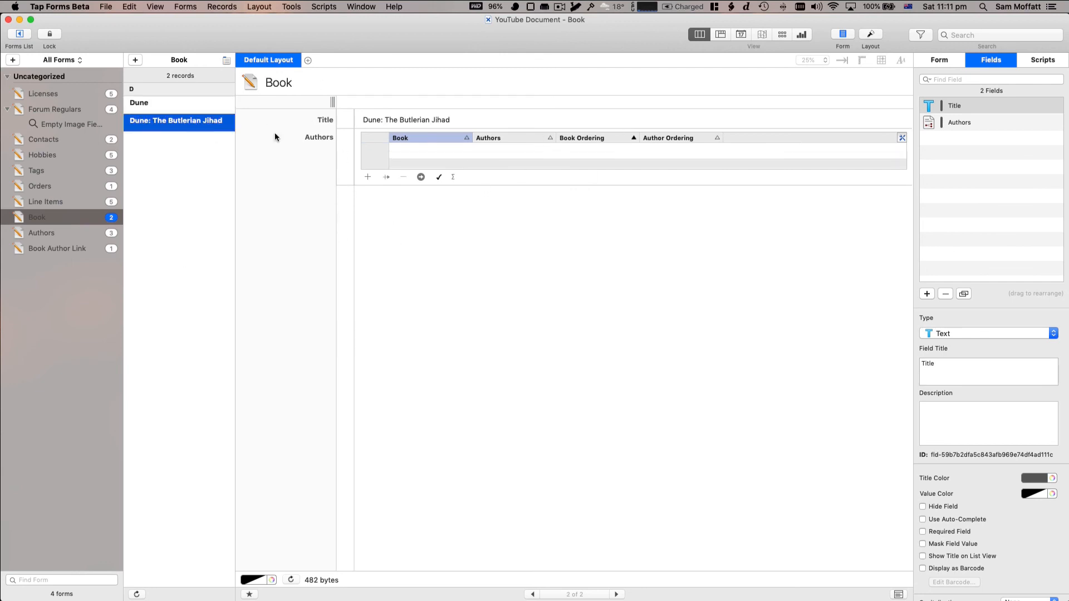
{"action": "left_click", "coordinate": [438, 178]}
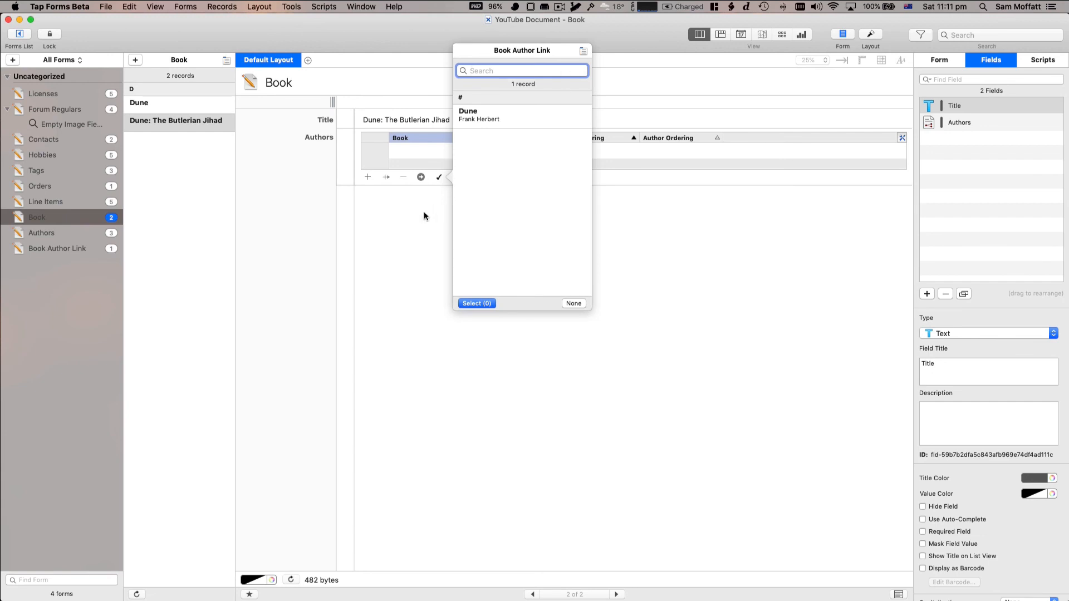
{"action": "left_click", "coordinate": [400, 213]}
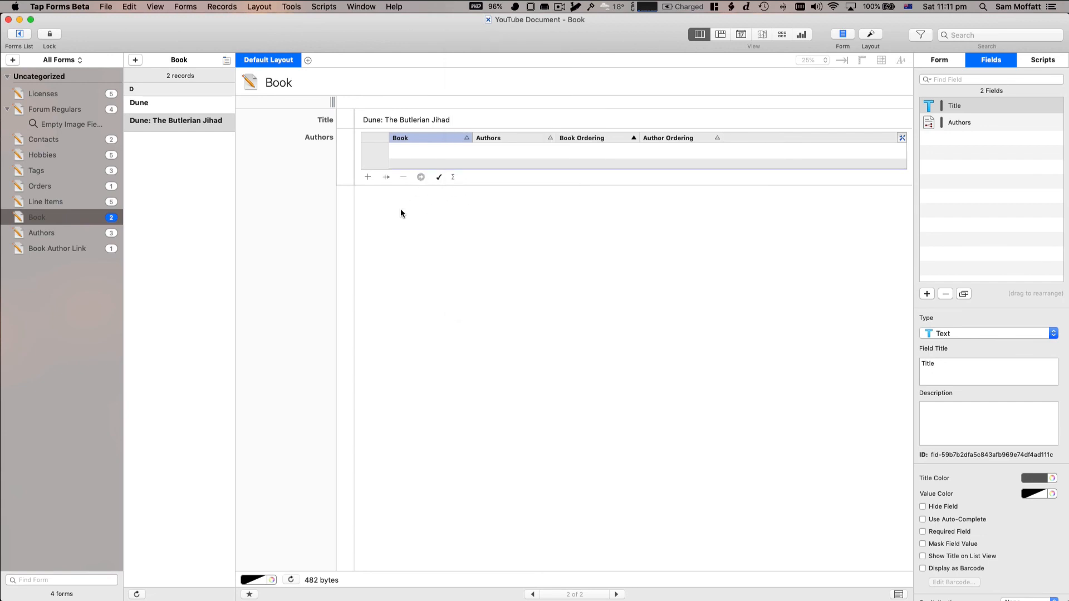
{"action": "left_click", "coordinate": [386, 177]}
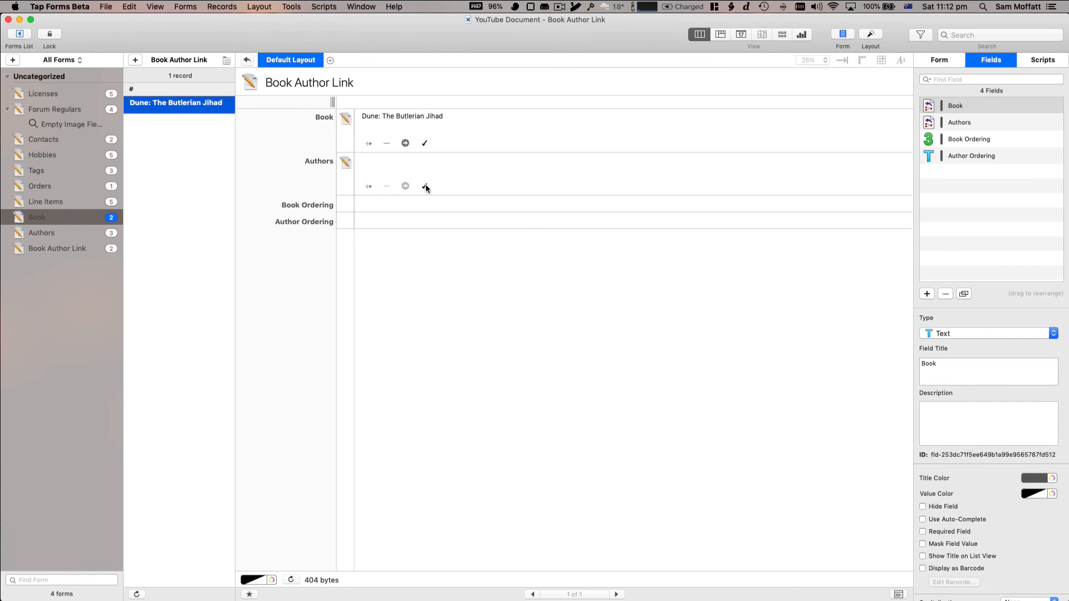
{"action": "left_click", "coordinate": [425, 187]}
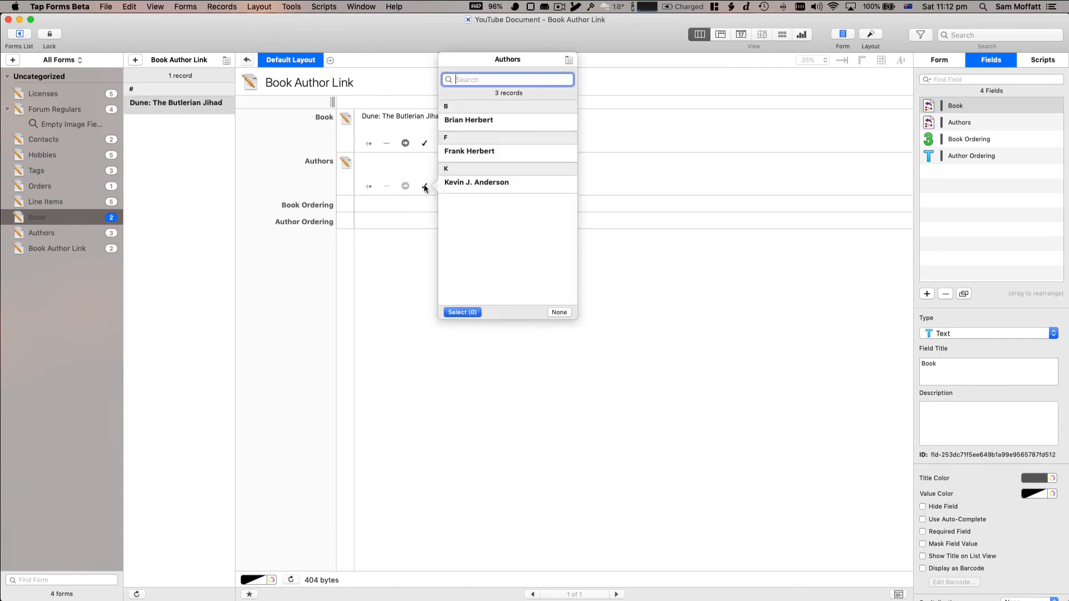
{"action": "double_click", "coordinate": [467, 121]}
- Set both Book Ordering and Author Ordering to 1 for the Brian Herbert link record
{"action": "left_click", "coordinate": [365, 210]}
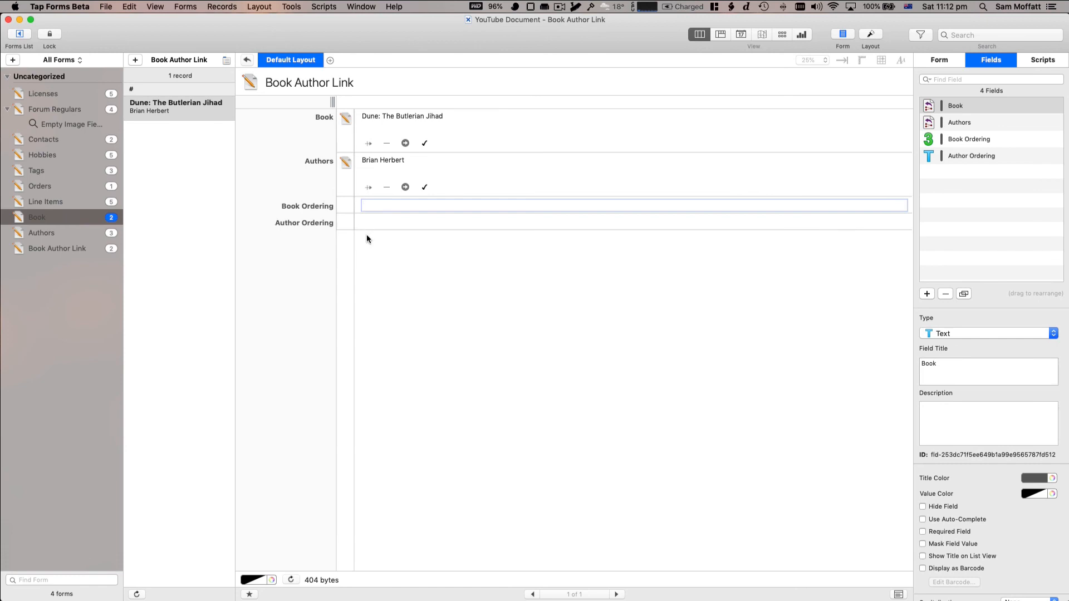
{"action": "type", "text": "1"}
{"action": "key", "text": "Return"}
{"action": "left_click", "coordinate": [366, 224]}
{"action": "type", "text": "1"}
{"action": "key", "text": "Return"}
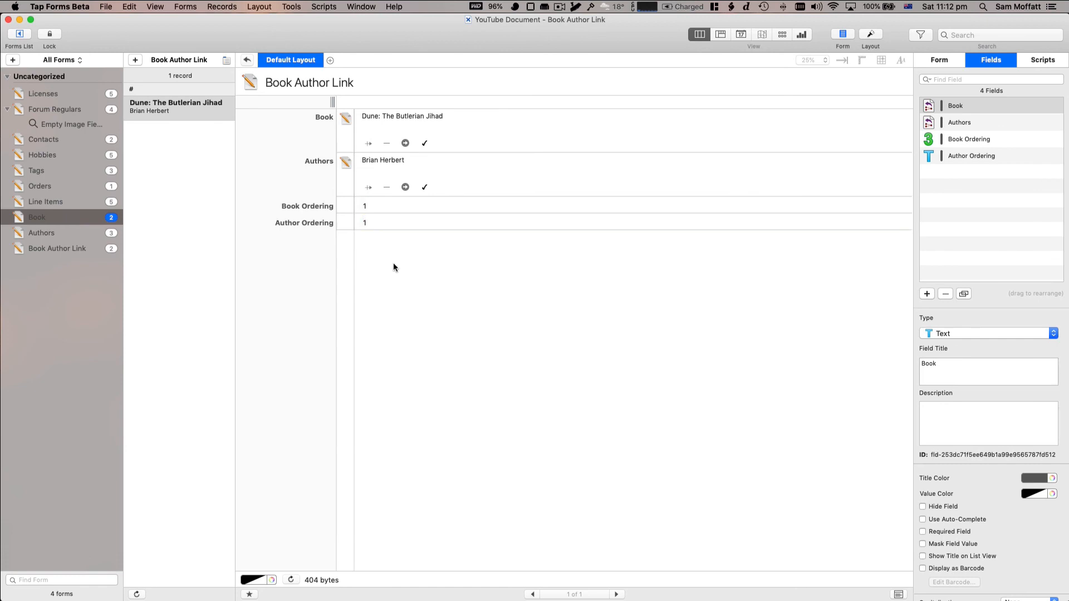
- Add a second link record for Dune: The Butlerian Jihad and select Kevin J. Anderson as its author
{"action": "left_click", "coordinate": [135, 60]}
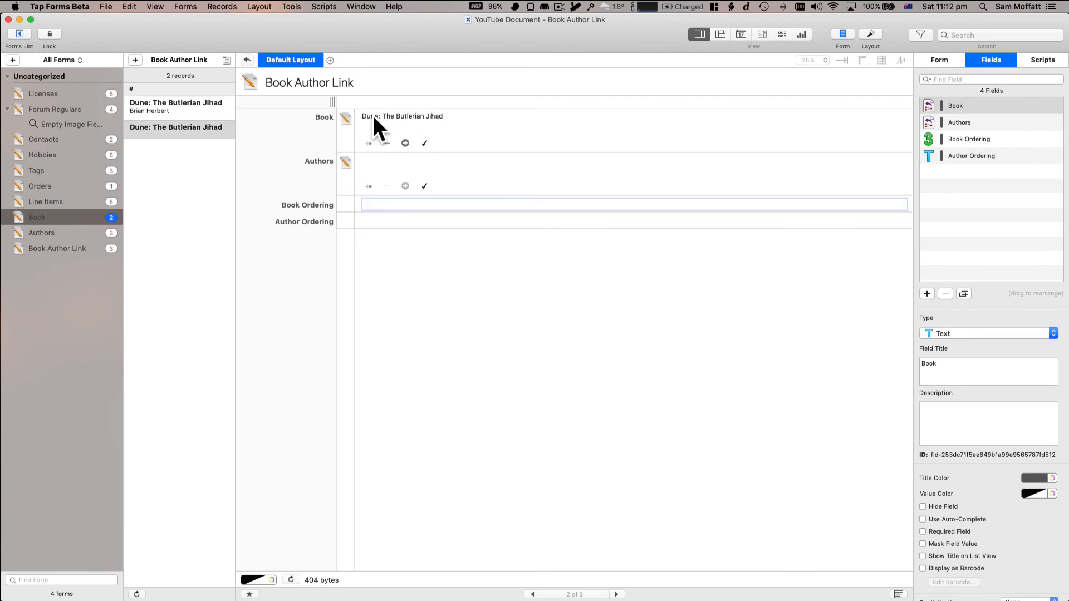
{"action": "left_click", "coordinate": [424, 186]}
{"action": "double_click", "coordinate": [462, 184]}
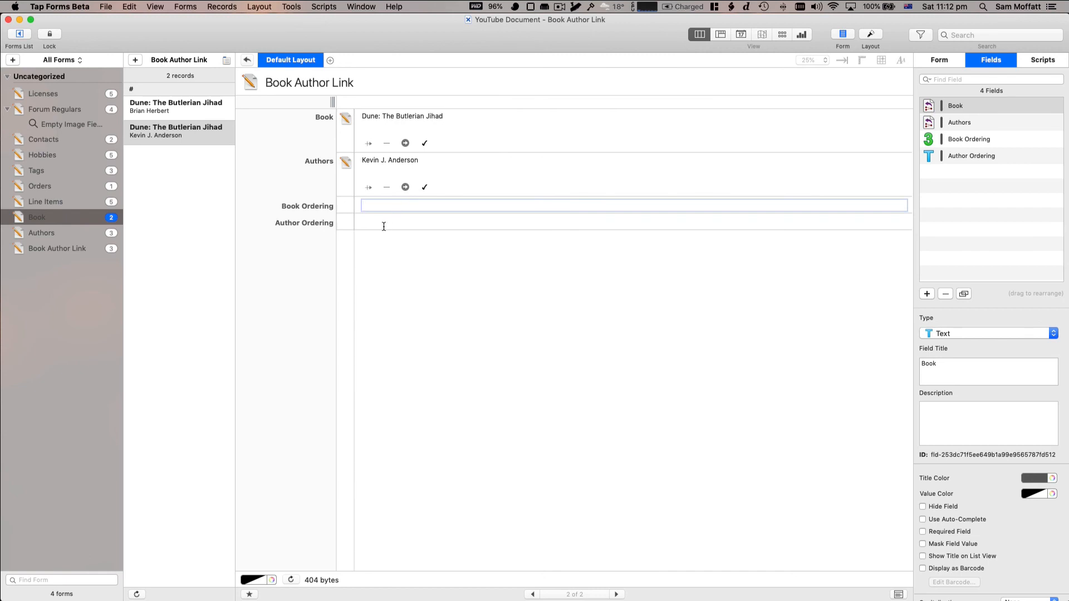
- Set Book Ordering to 1 and Author Ordering to 2 for the Kevin J. Anderson link record, and return to the book record
{"action": "type", "text": "1"}
{"action": "key", "text": "Tab"}
{"action": "type", "text": "2"}
{"action": "left_click", "coordinate": [374, 272]}
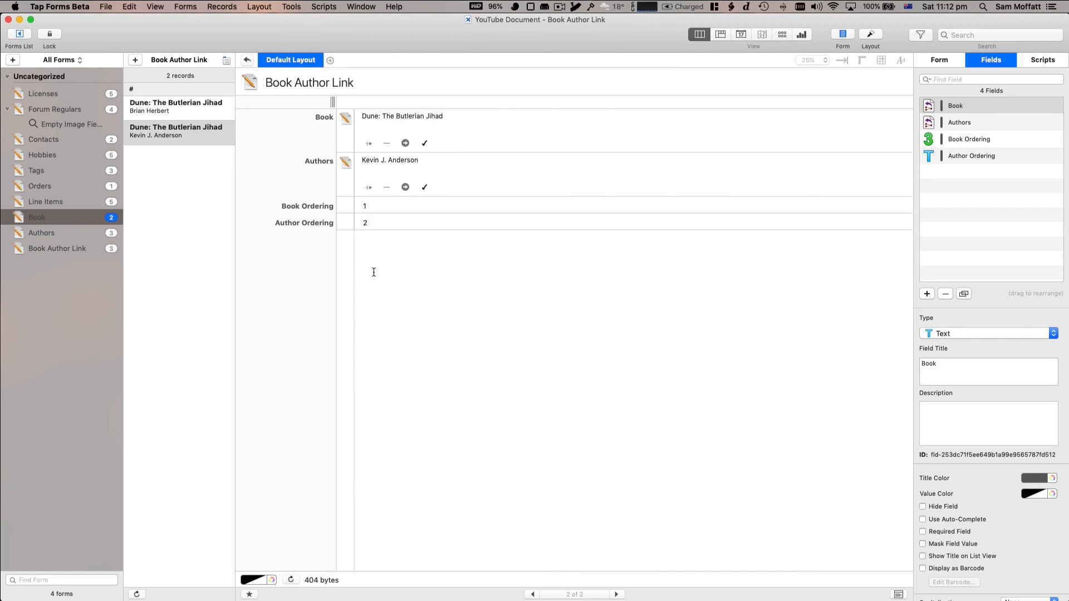
{"action": "left_click", "coordinate": [247, 60]}
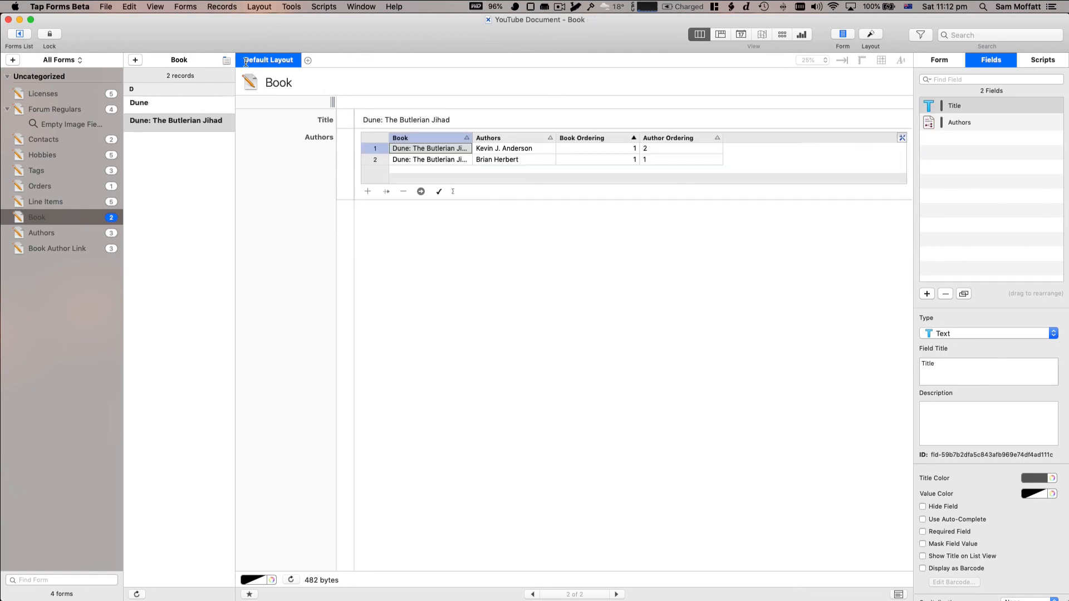
- Show only the Authors and Author Ordering columns in the book's Authors table and sort it ascending by Author Ordering
{"action": "left_click", "coordinate": [901, 139]}
{"action": "left_click", "coordinate": [844, 180]}
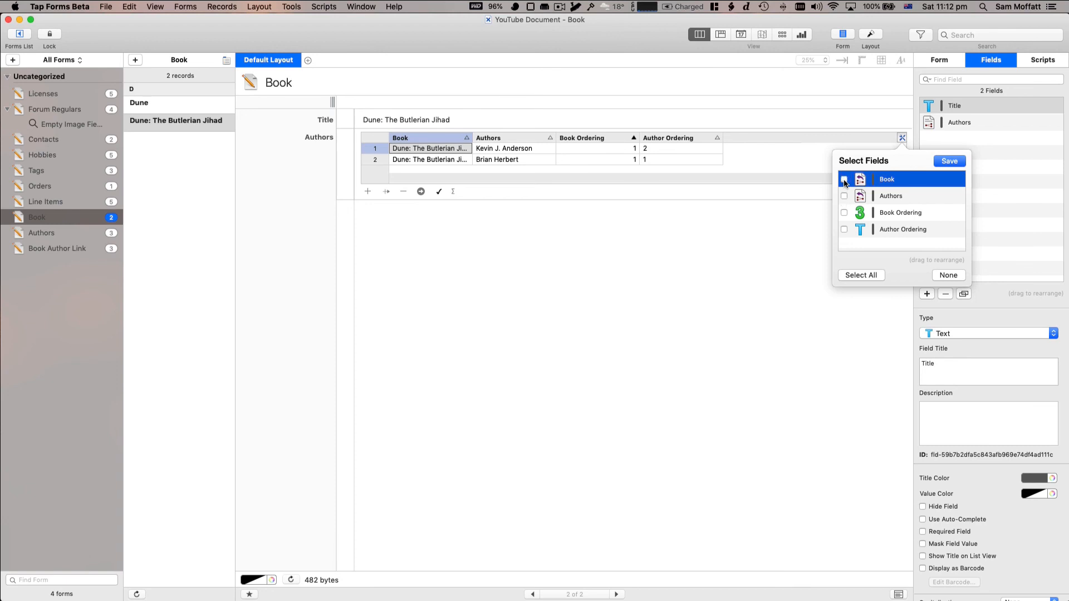
{"action": "left_click", "coordinate": [844, 196]}
{"action": "left_click", "coordinate": [844, 228]}
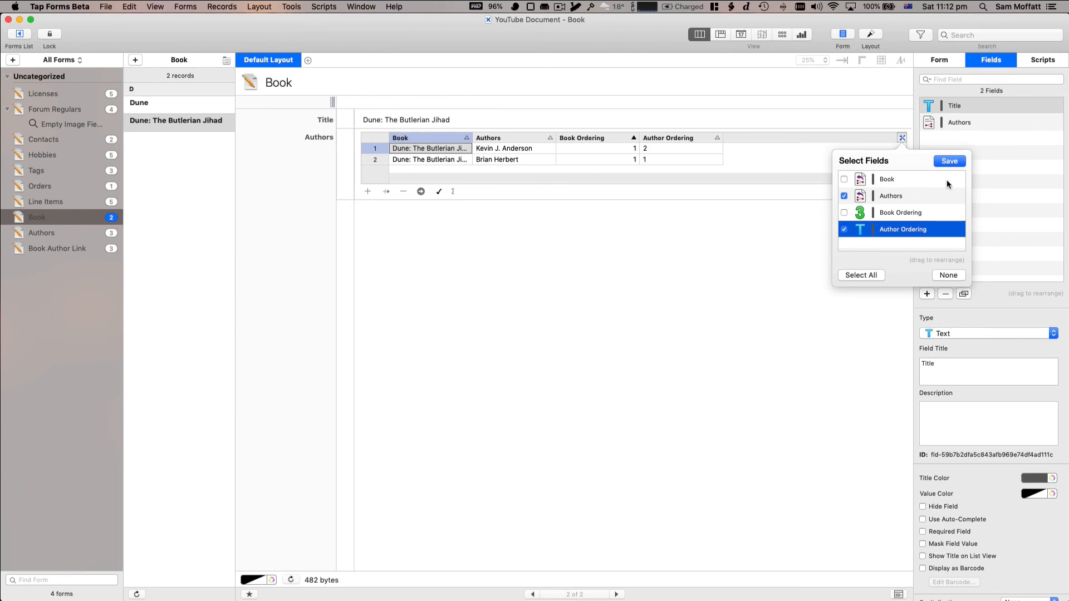
{"action": "left_click", "coordinate": [949, 161]}
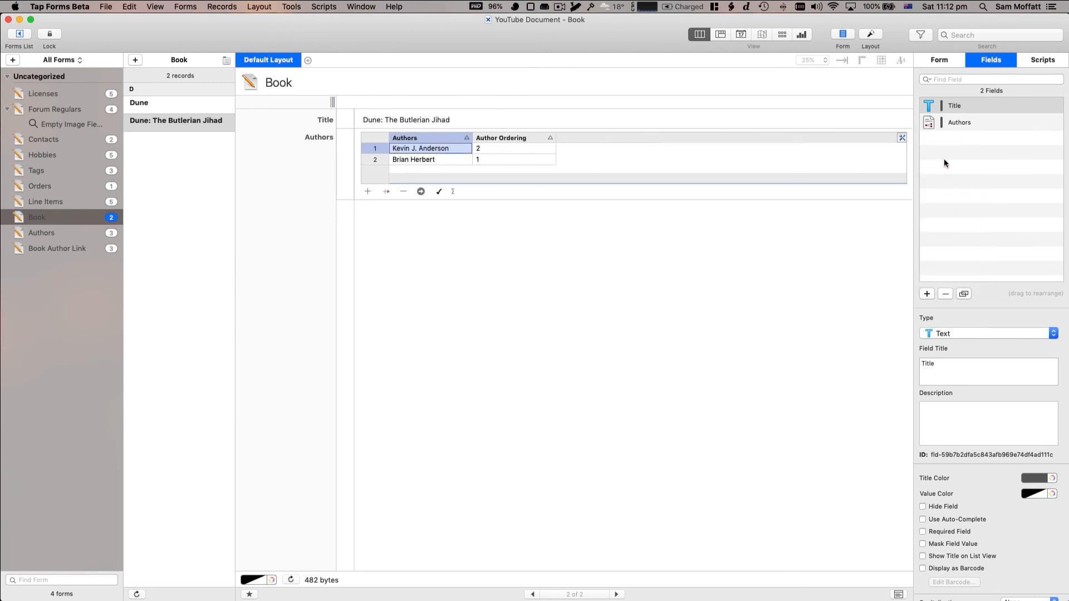
{"action": "left_click", "coordinate": [547, 139]}
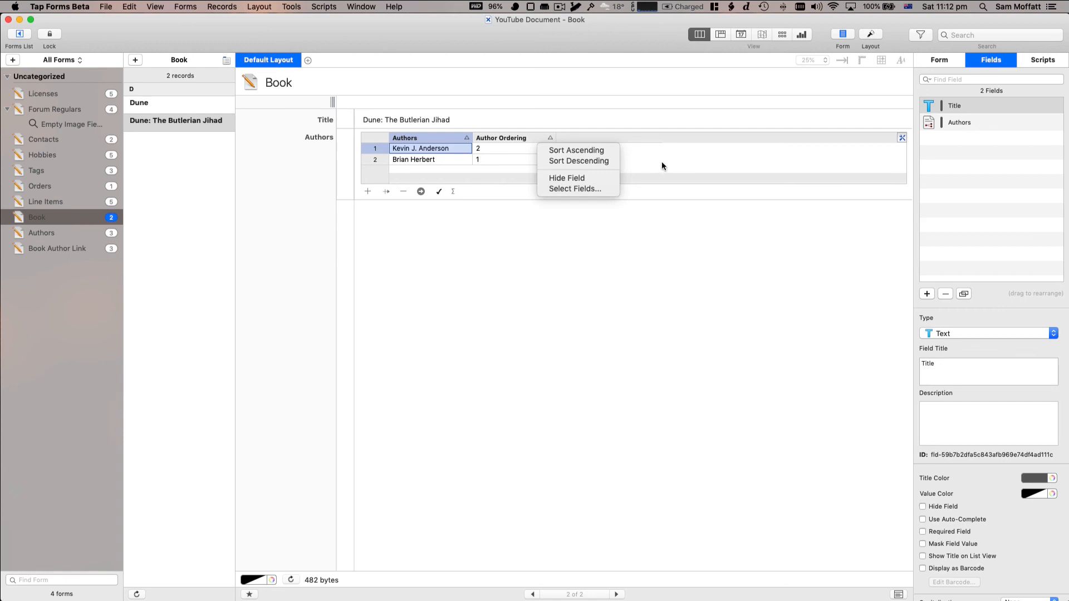
{"action": "left_click", "coordinate": [592, 150]}
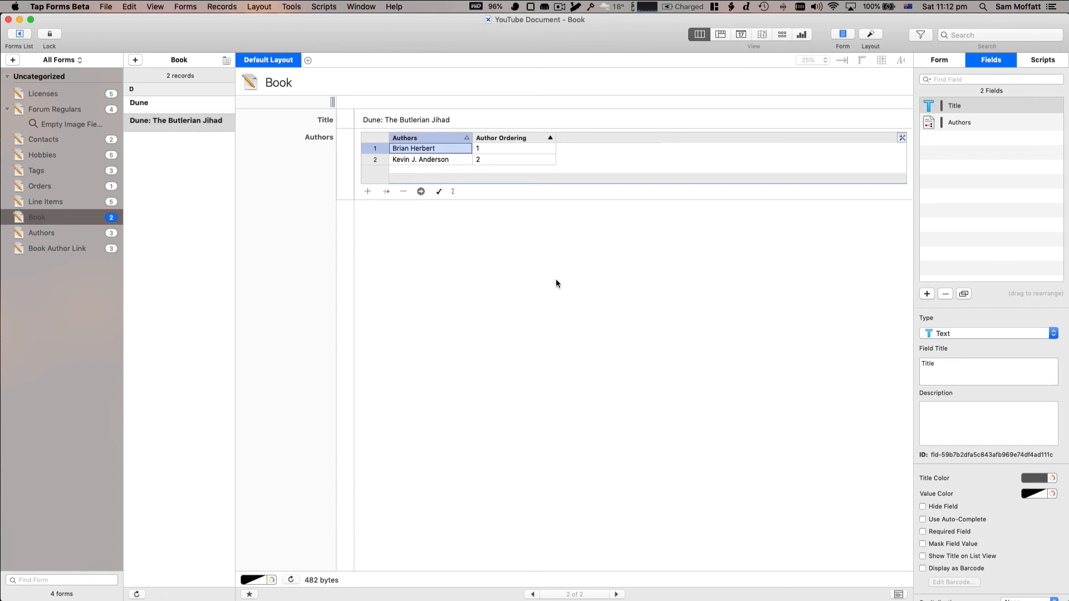
- Rename the Book Author Link field in the Authors form to Books
{"action": "left_click", "coordinate": [92, 236]}
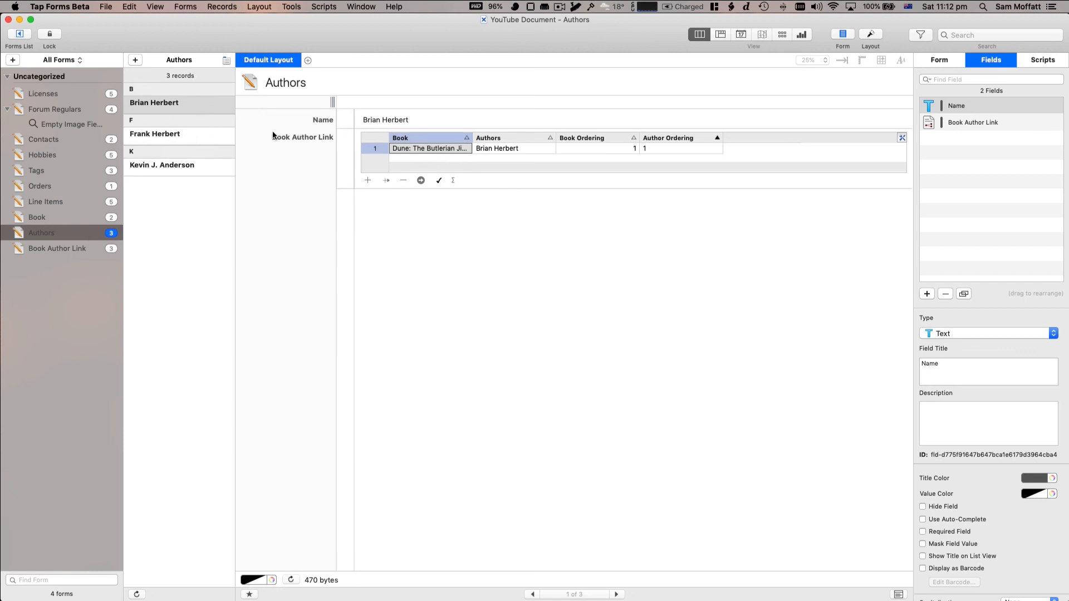
{"action": "left_click", "coordinate": [985, 120]}
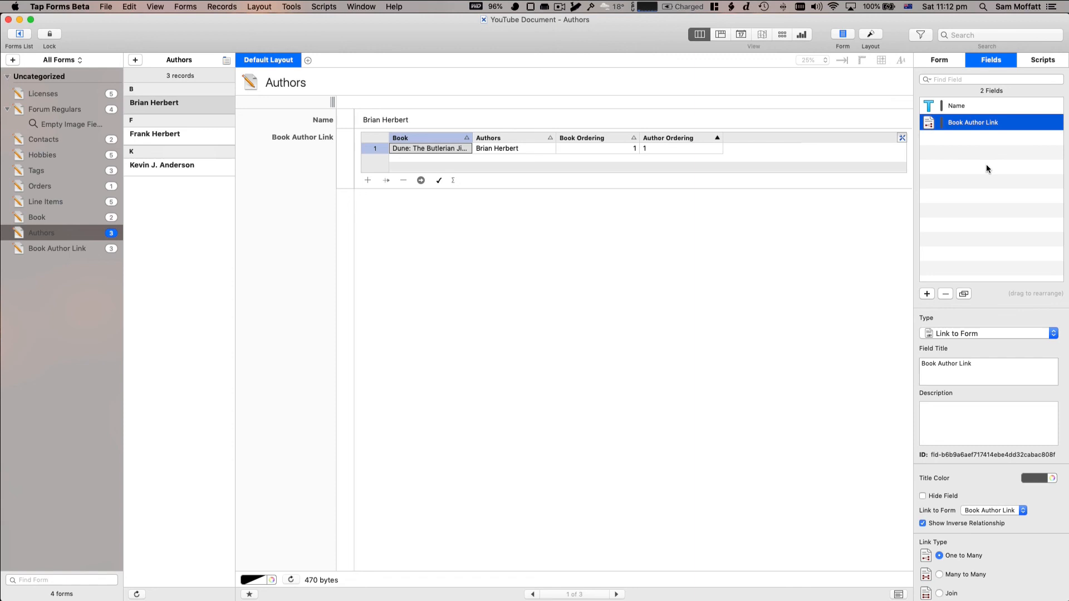
{"action": "triple_click", "coordinate": [963, 372]}
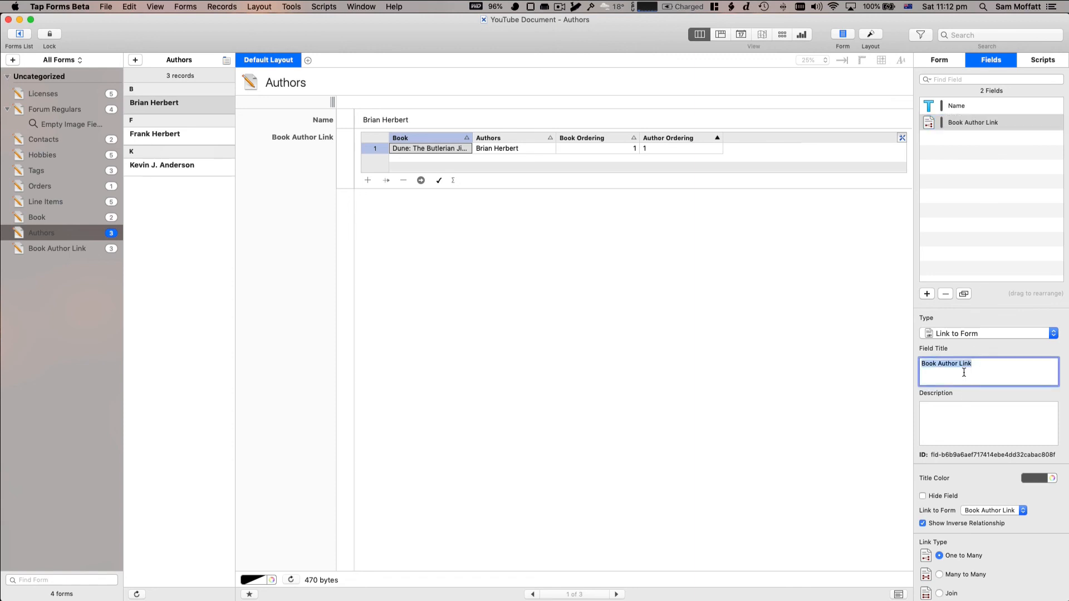
{"action": "type", "text": "Books"}
{"action": "key", "text": "Return"}
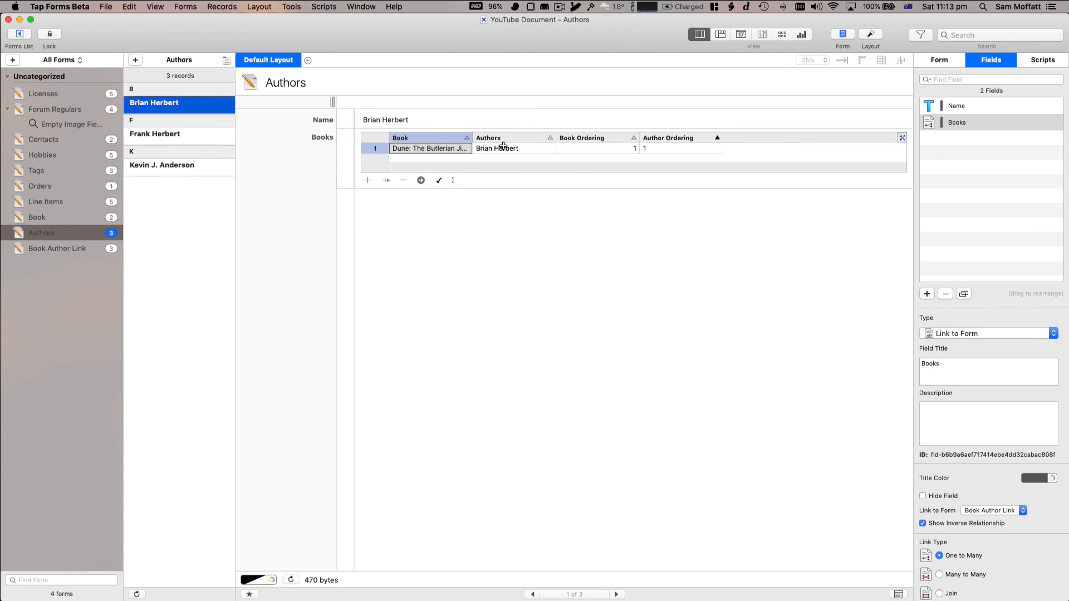
- Show only the Book and Book Ordering columns in the Books table of the Authors form
{"action": "left_click", "coordinate": [901, 137]}
{"action": "left_click", "coordinate": [855, 179]}
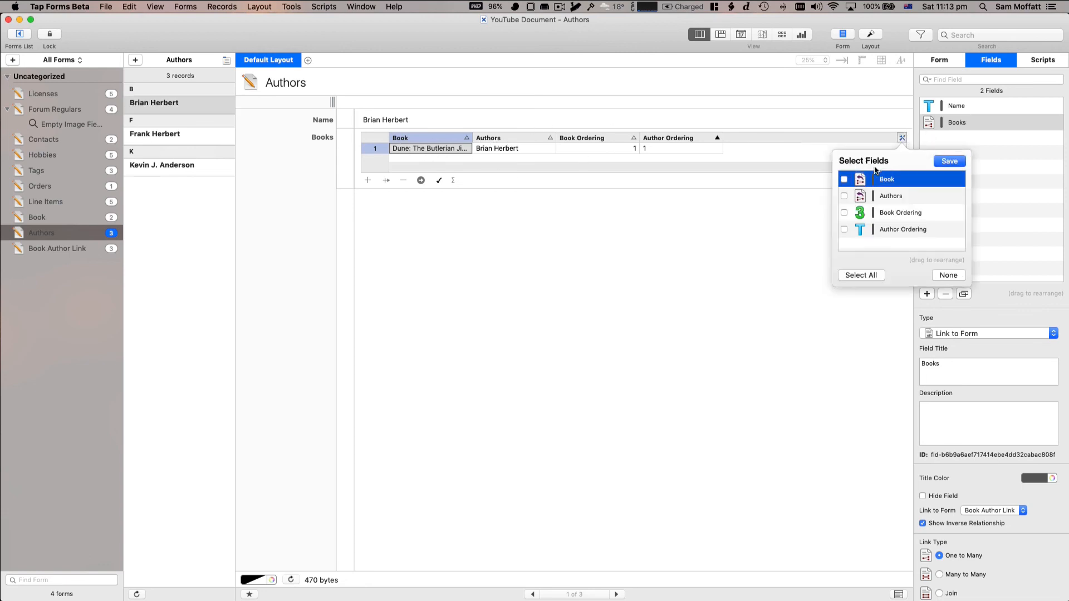
{"action": "left_click", "coordinate": [843, 179]}
{"action": "left_click", "coordinate": [855, 214]}
{"action": "left_click", "coordinate": [843, 212]}
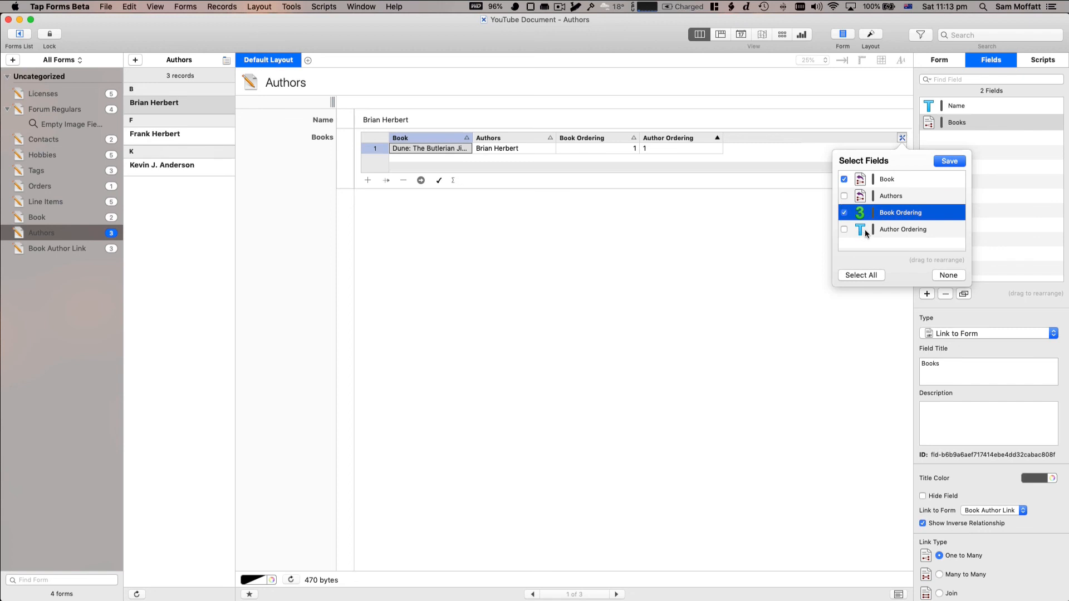
{"action": "left_click", "coordinate": [941, 162]}
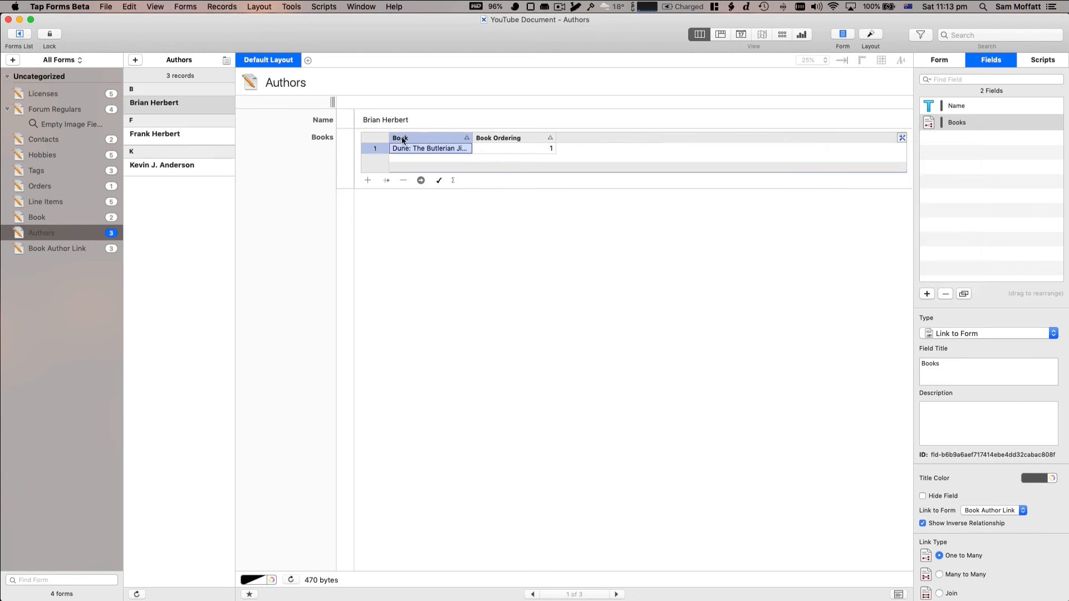
- Change the type of the Author Ordering field in the Book Author Link form to Number
{"action": "left_click", "coordinate": [83, 249]}
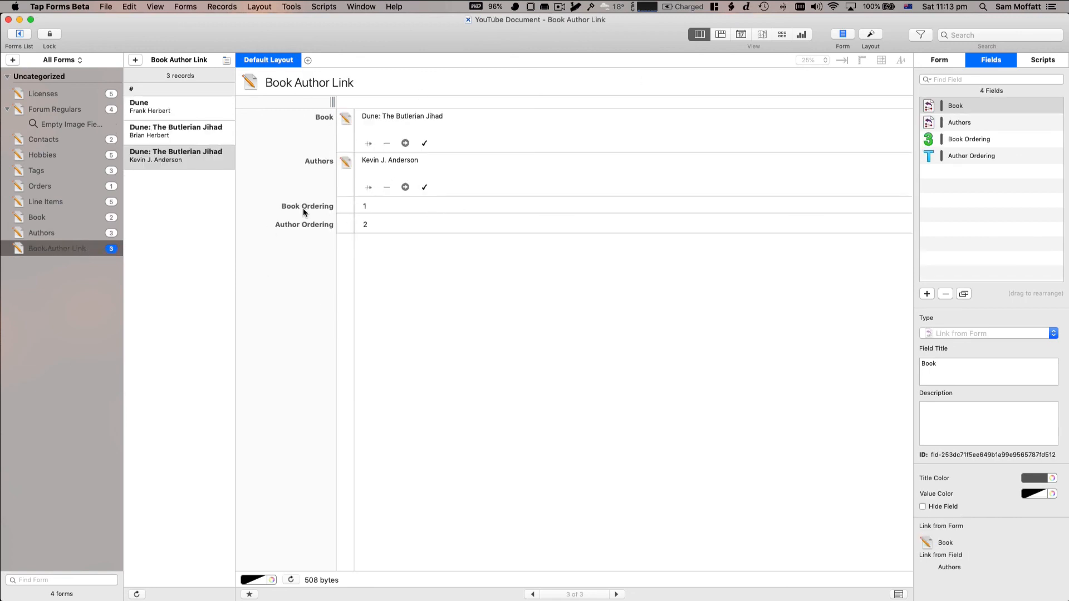
{"action": "left_click", "coordinate": [983, 155]}
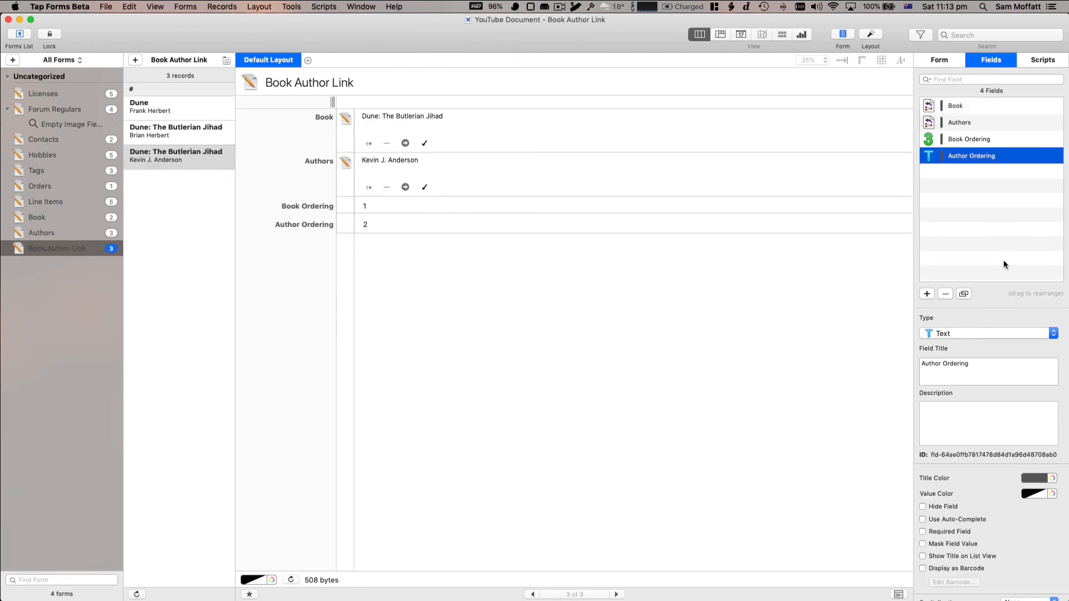
{"action": "left_click", "coordinate": [988, 333]}
{"action": "left_click", "coordinate": [971, 342]}
{"action": "left_click", "coordinate": [598, 209]}
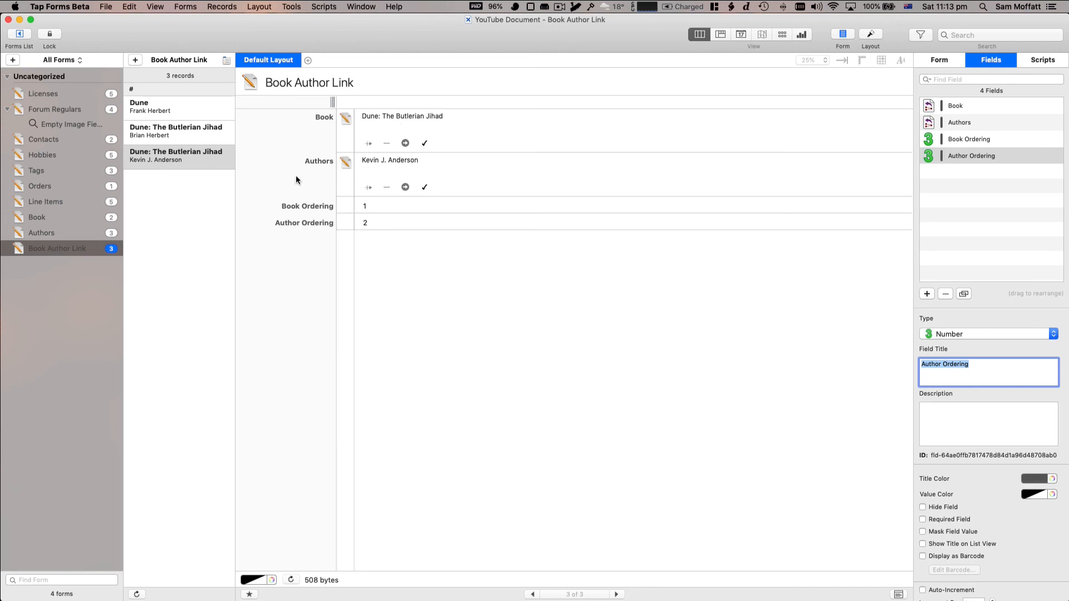
- Add a text field named Subtitle below the Title field in the Book form
{"action": "left_click", "coordinate": [75, 214]}
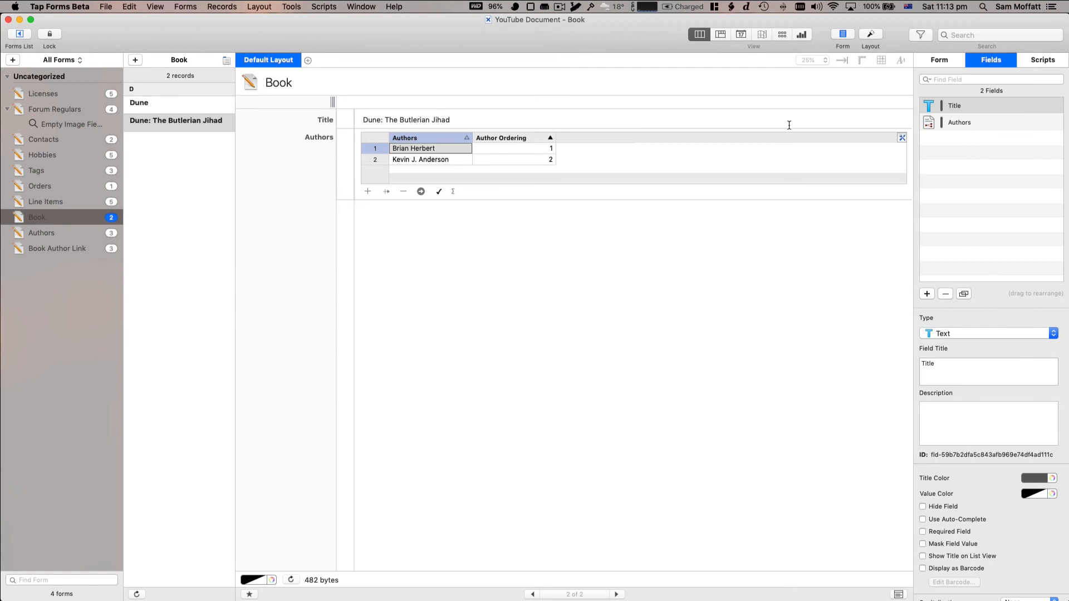
{"action": "left_click", "coordinate": [946, 107]}
{"action": "left_click", "coordinate": [927, 294]}
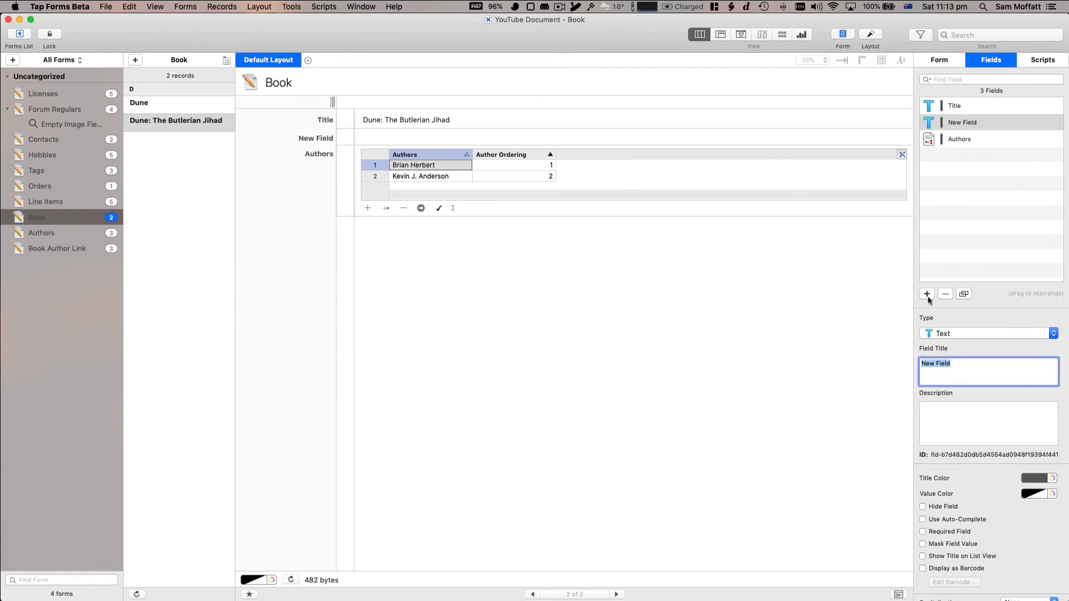
{"action": "type", "text": "Subtitle"}
{"action": "key", "text": "Return"}
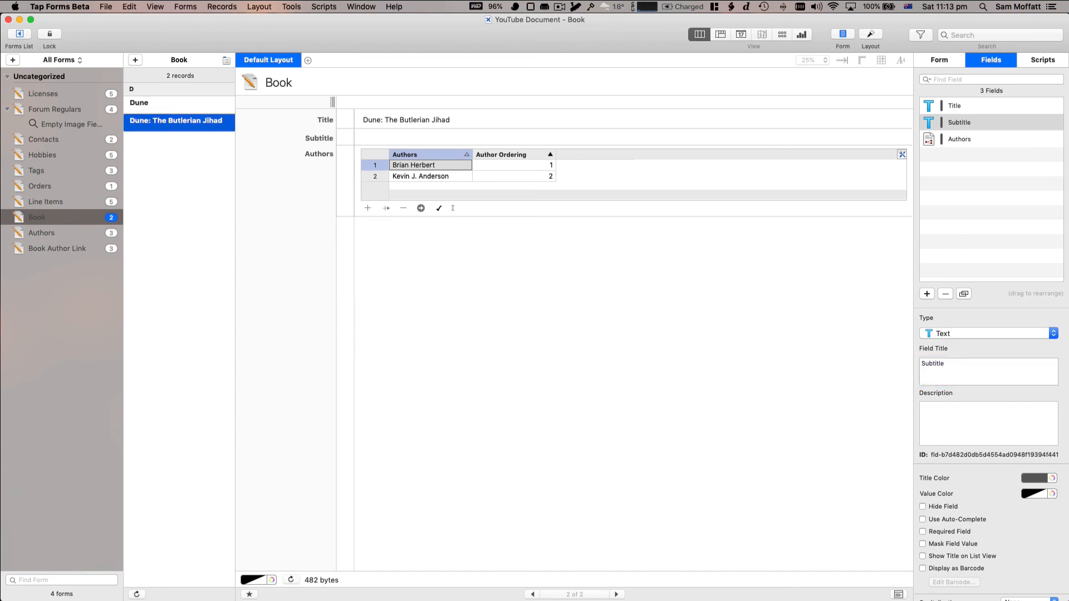
- Enter "A Dune Prequel" as the subtitle of Dune: The Butlerian Jihad
{"action": "left_click", "coordinate": [388, 134]}
{"action": "type", "text": "A"}
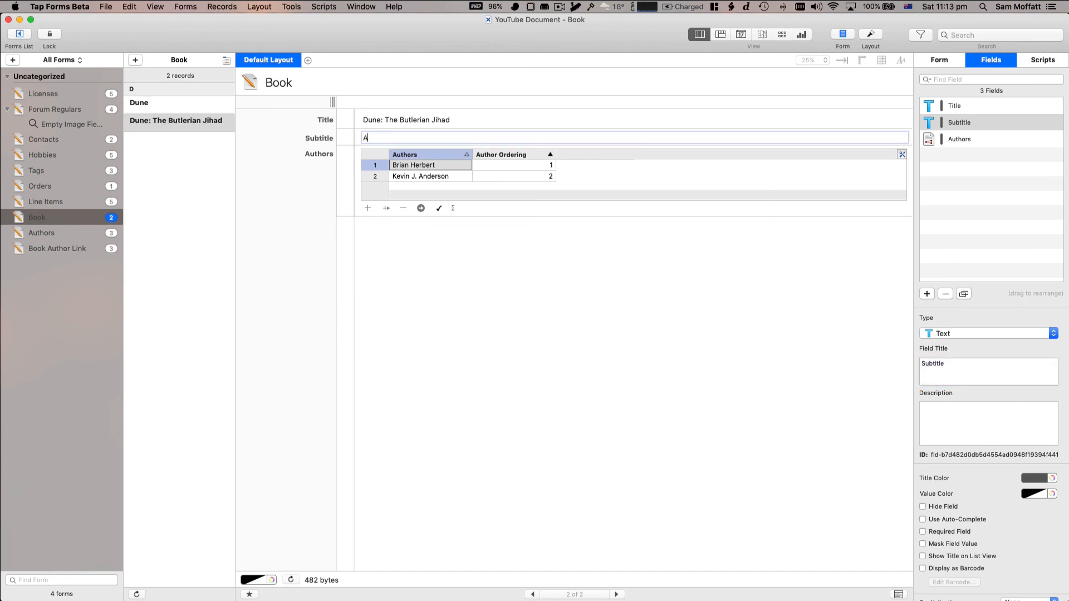
{"action": "type", "text": " Dune Prequel"}
{"action": "key", "text": "Return"}
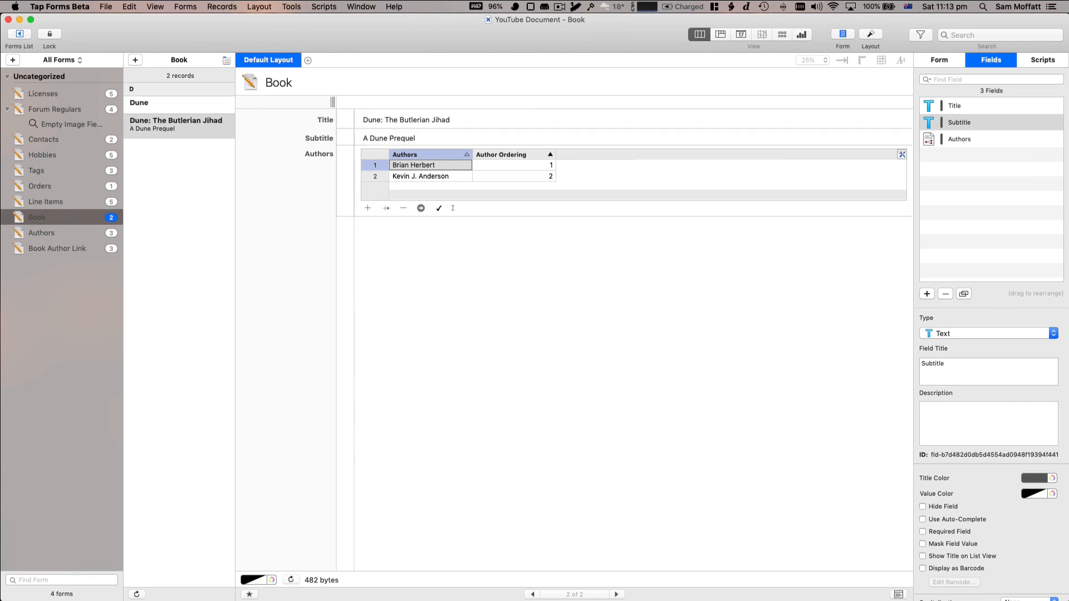
- Set the number of single column list view fields to 1 in the Book form's settings
{"action": "left_click", "coordinate": [946, 60]}
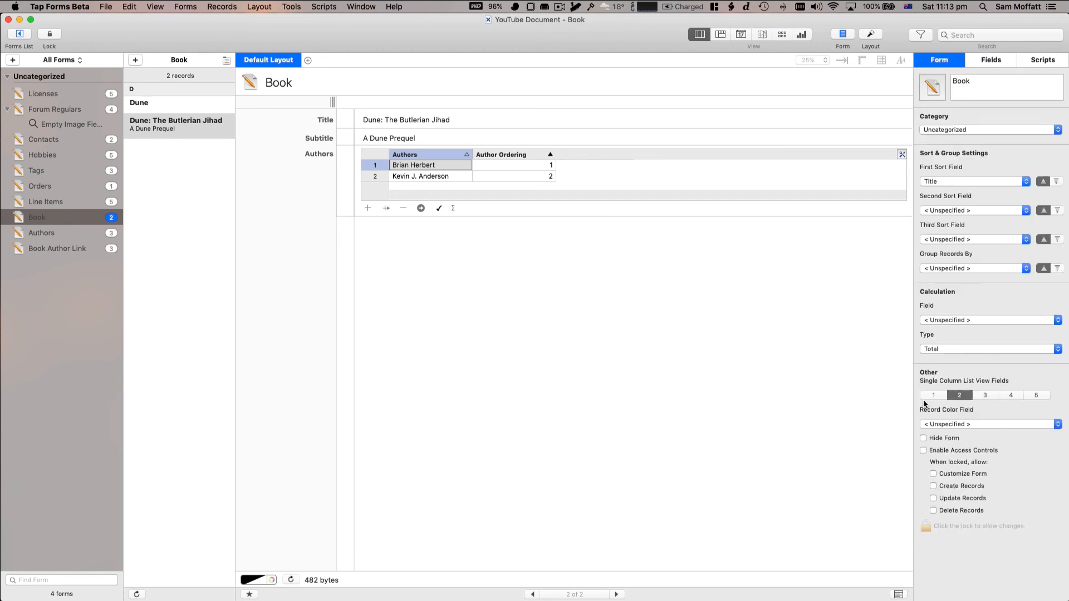
{"action": "left_click", "coordinate": [927, 396]}
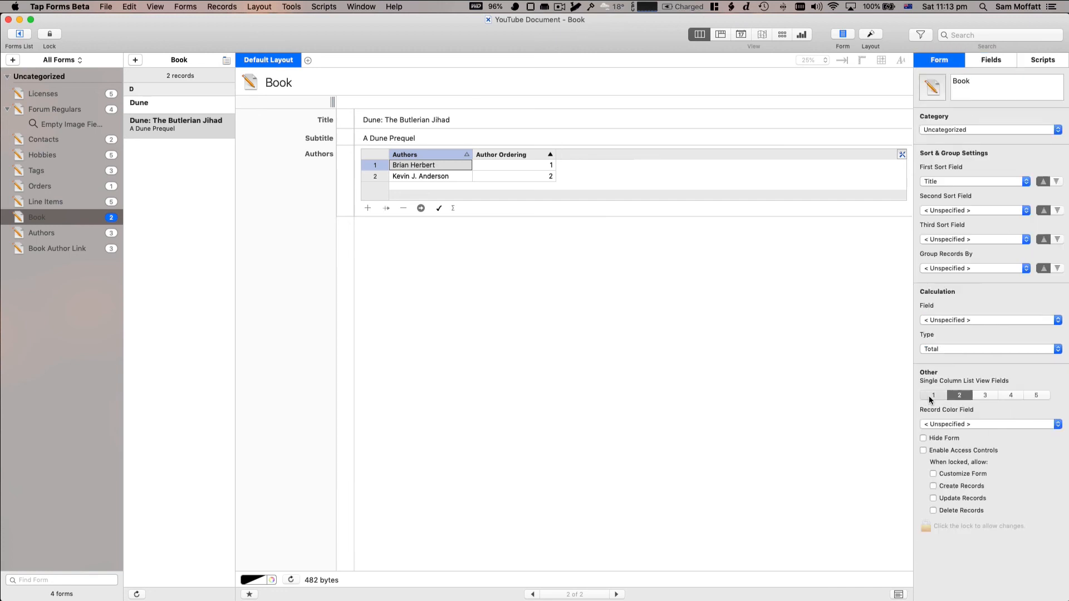
- Add a Calculation field below Author Ordering in the Book Author Link form
{"action": "left_click", "coordinate": [368, 171]}
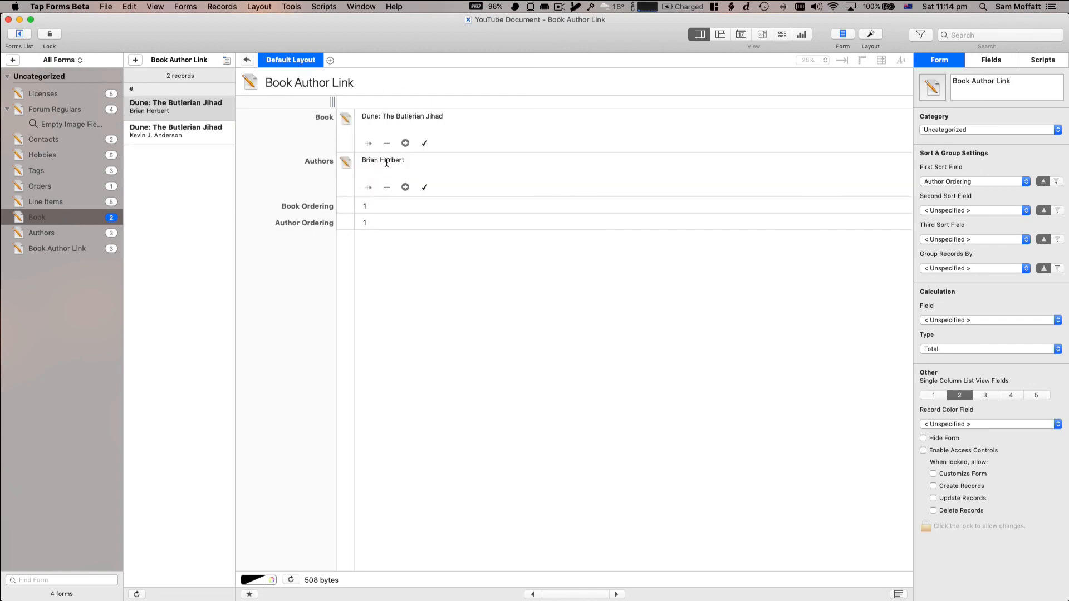
{"action": "left_click", "coordinate": [973, 65]}
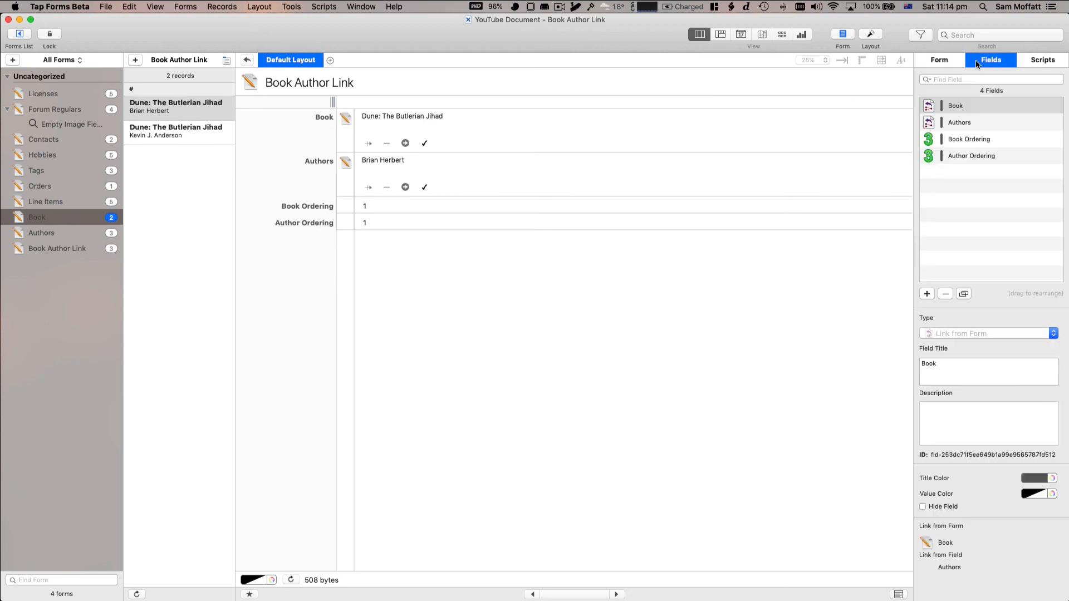
{"action": "left_click", "coordinate": [951, 155]}
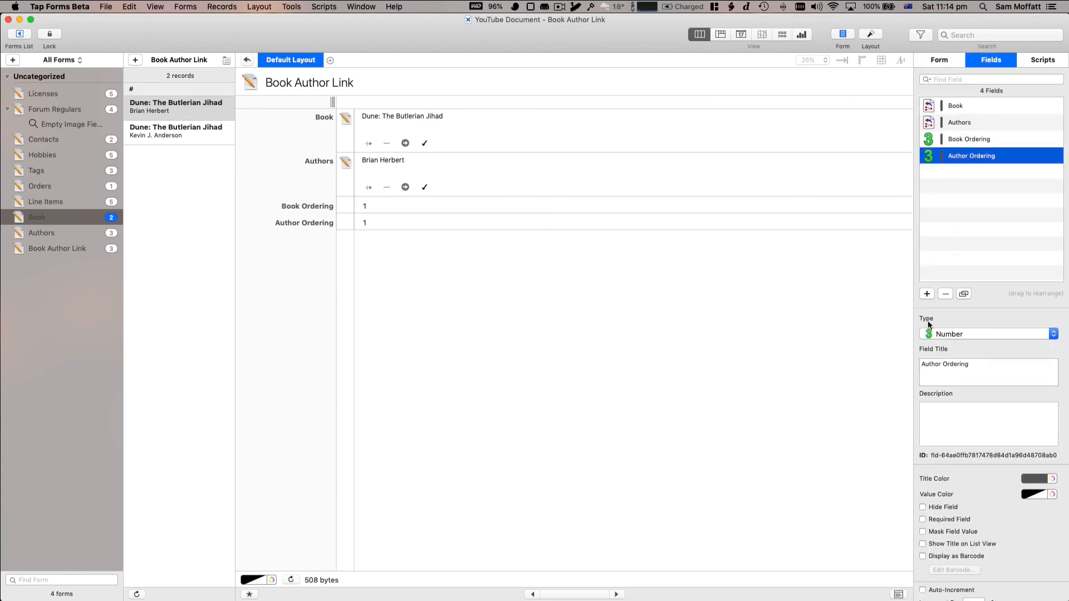
{"action": "left_click", "coordinate": [925, 295]}
{"action": "left_click", "coordinate": [966, 334]}
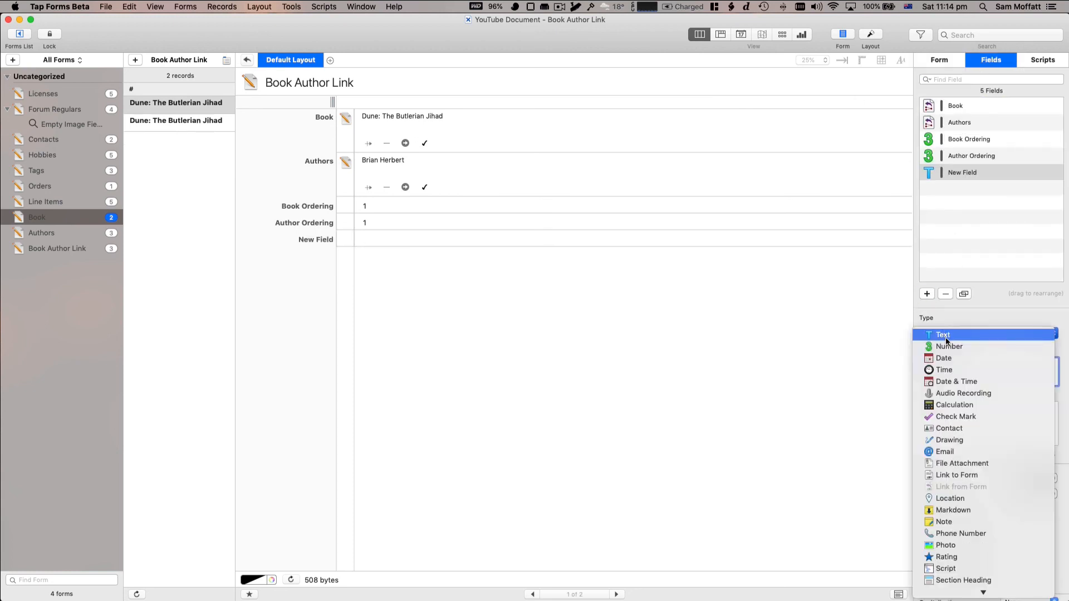
{"action": "left_click", "coordinate": [954, 406]}
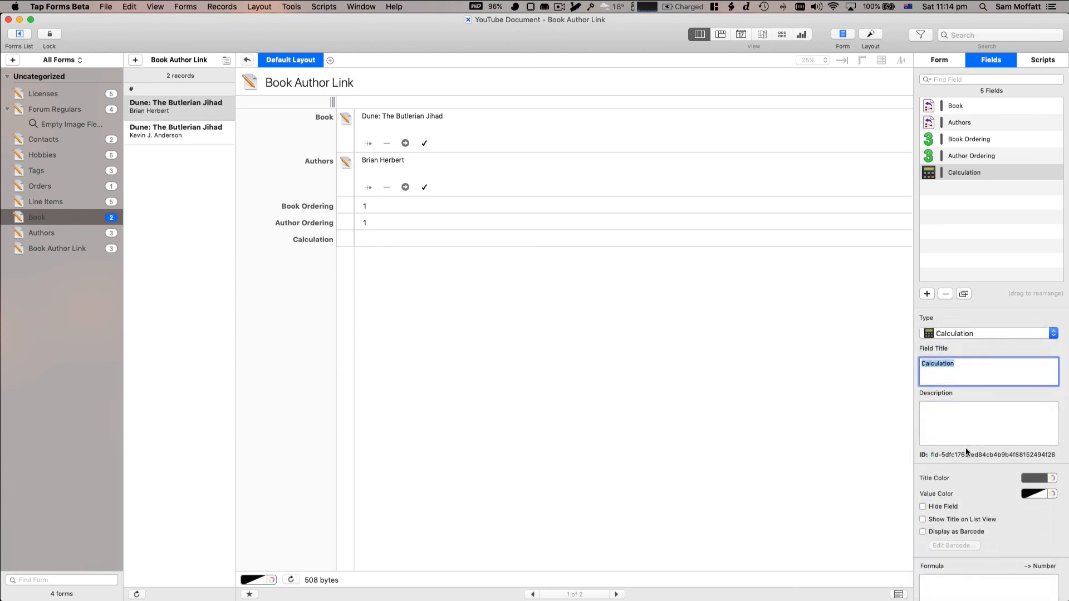
- Set the Calculation field's formula to Book::Subtitle with Text as the result type and save it
{"action": "scroll", "coordinate": [1019, 450], "scroll_direction": "down", "scroll_amount": 5}
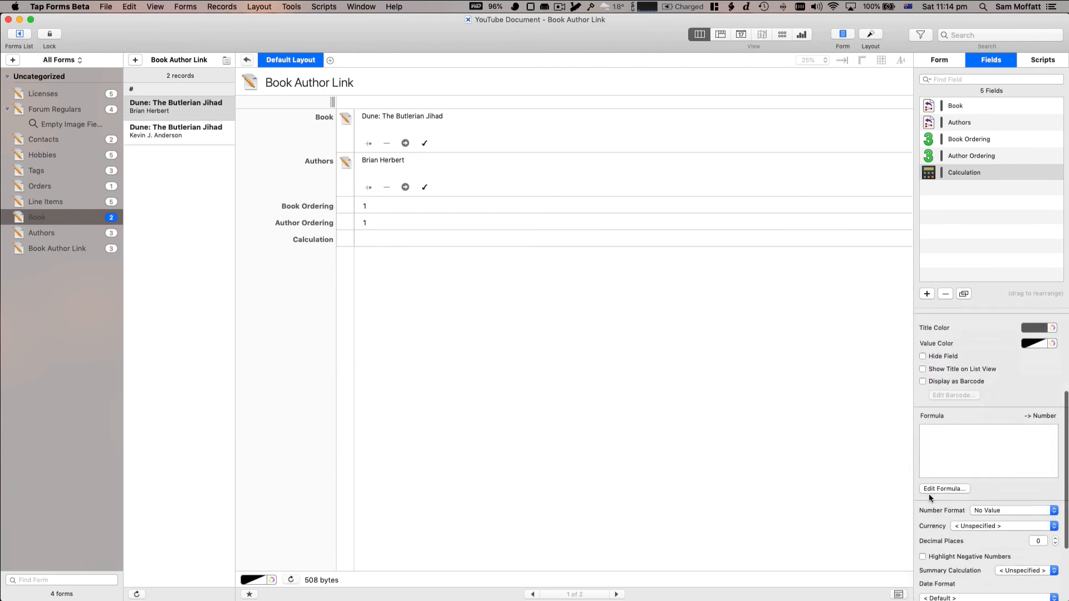
{"action": "left_click", "coordinate": [946, 489]}
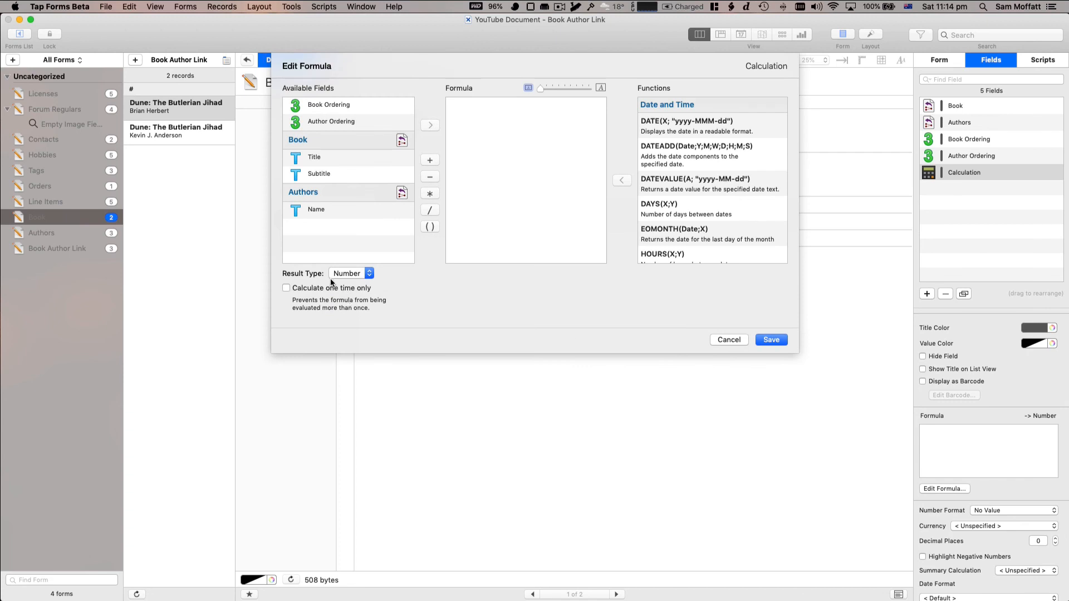
{"action": "left_click", "coordinate": [351, 273]}
{"action": "double_click", "coordinate": [319, 174]}
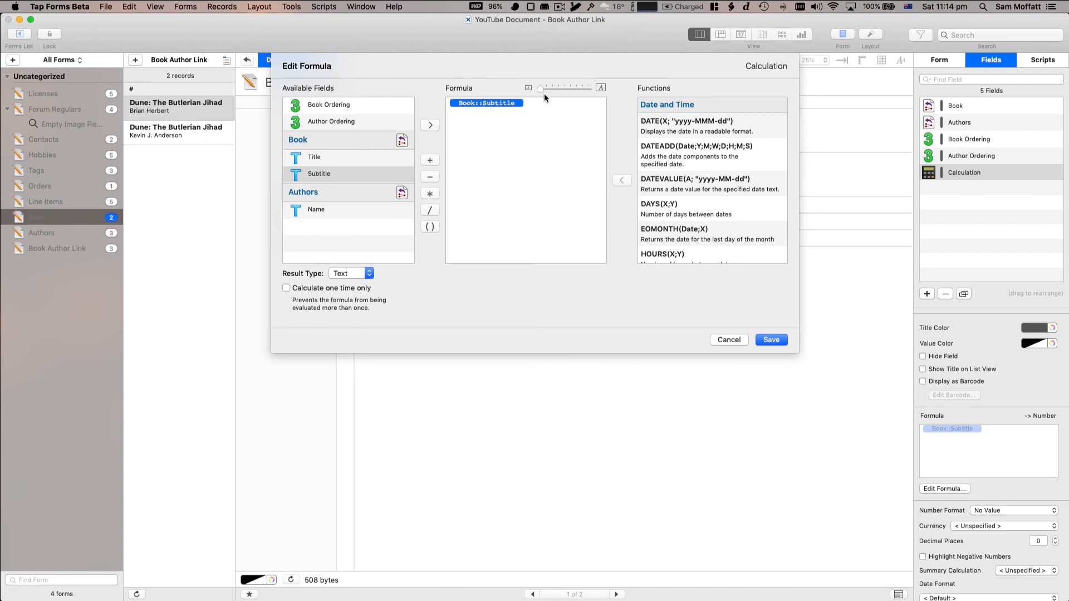
{"action": "left_click", "coordinate": [770, 339]}
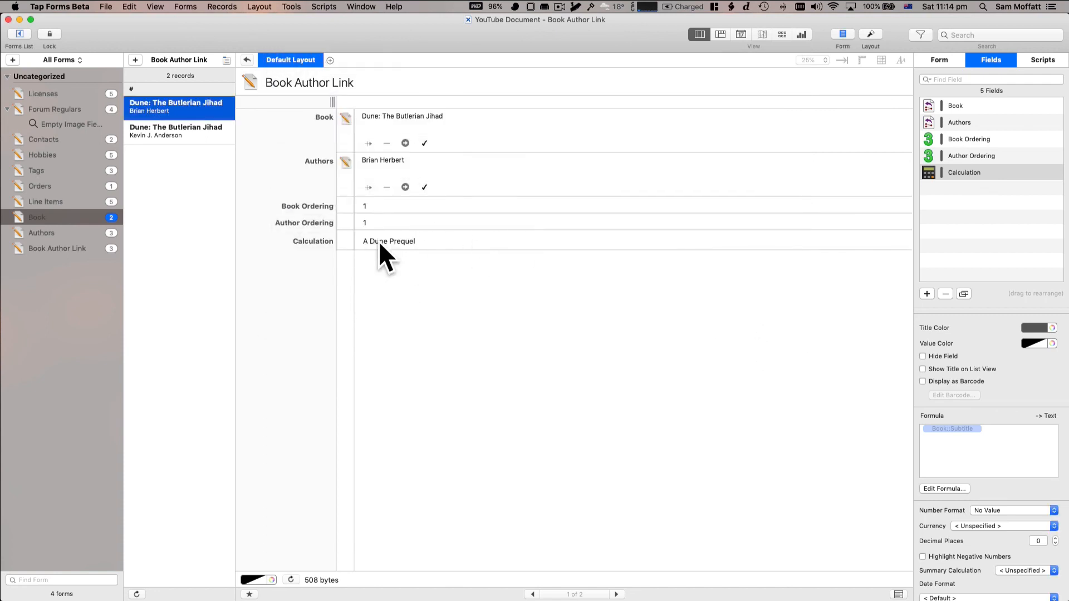
- Rename the Calculation field in the Book Author Link form as "Book Subtitle"
{"action": "left_click", "coordinate": [969, 172]}
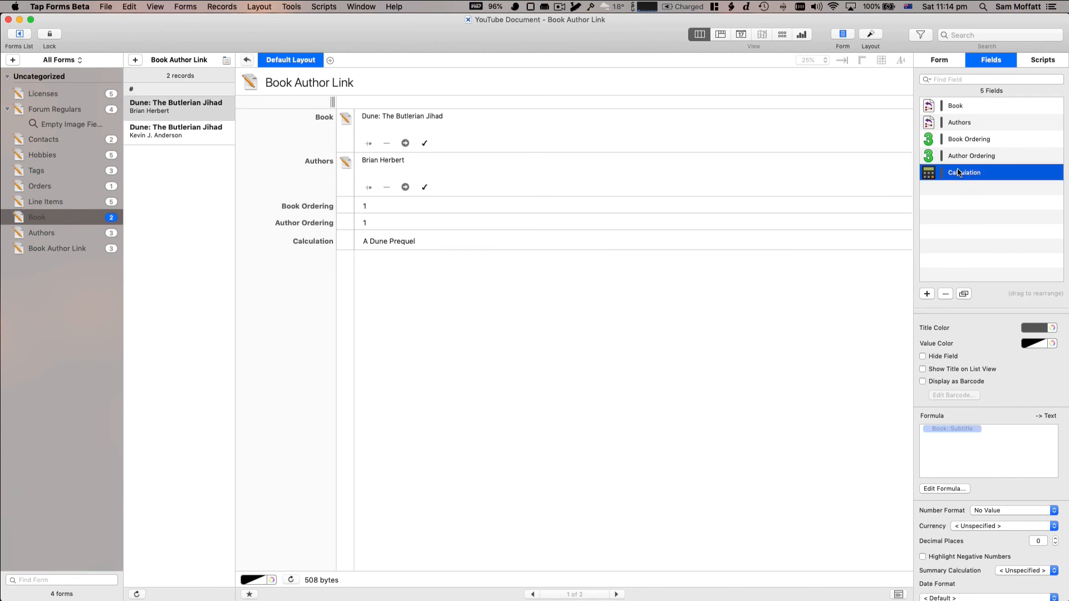
{"action": "left_click", "coordinate": [923, 64]}
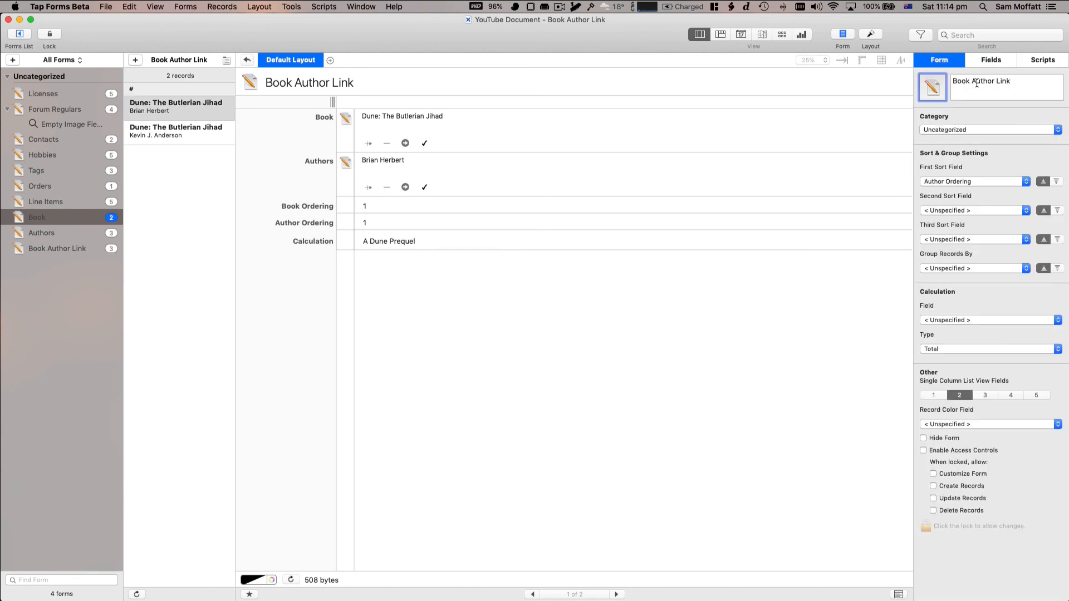
{"action": "left_click", "coordinate": [990, 59]}
{"action": "double_click", "coordinate": [985, 375]}
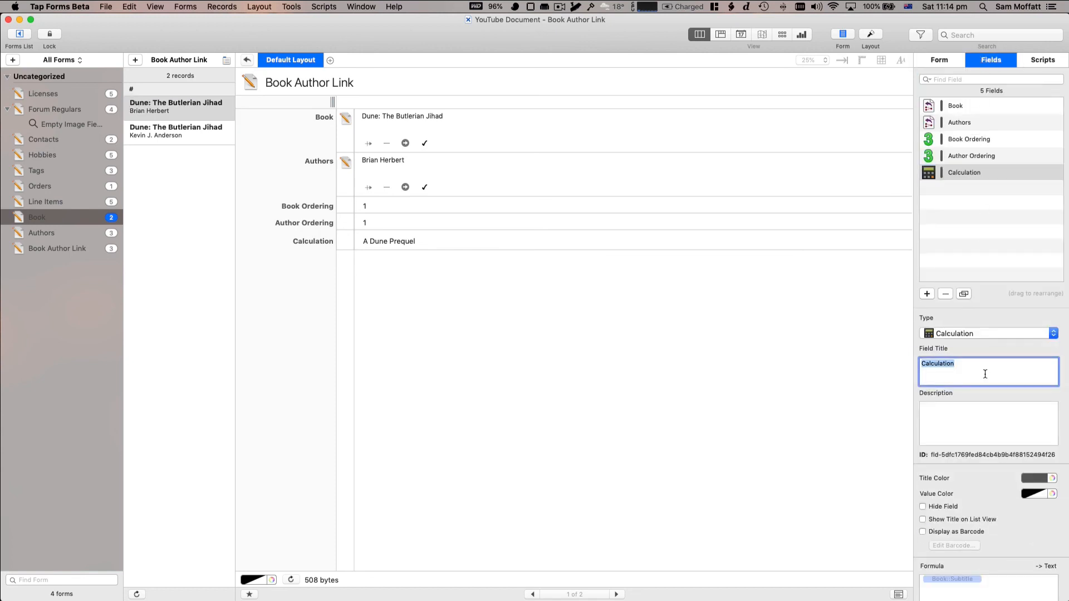
{"action": "type", "text": "Book Subtitle"}
{"action": "key", "text": "Return"}
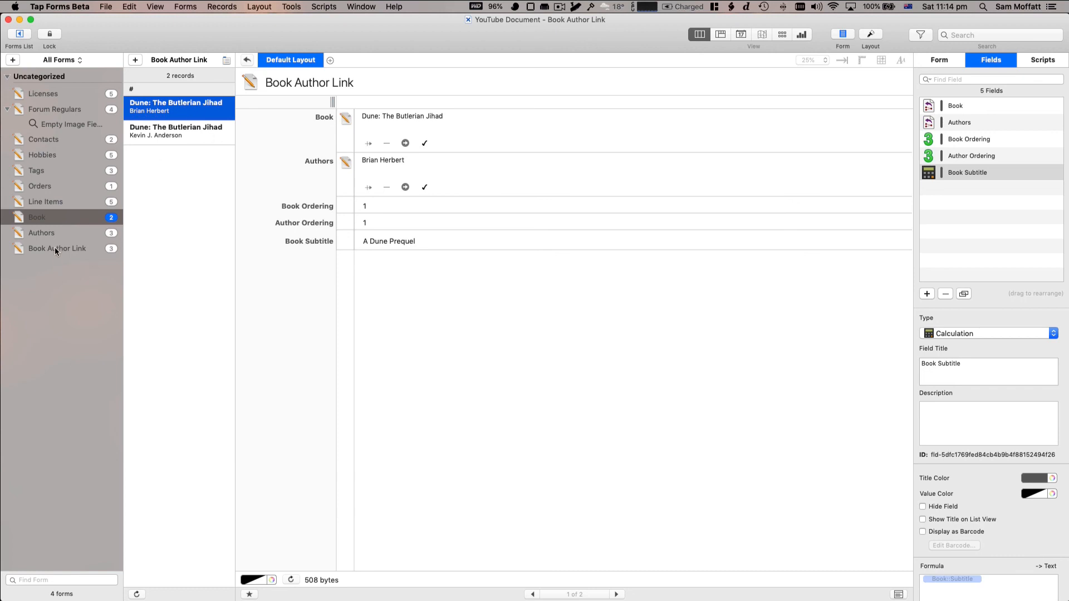
- Show the Book Subtitle column directly after Book in the Books table of the Authors form
{"action": "left_click", "coordinate": [55, 233]}
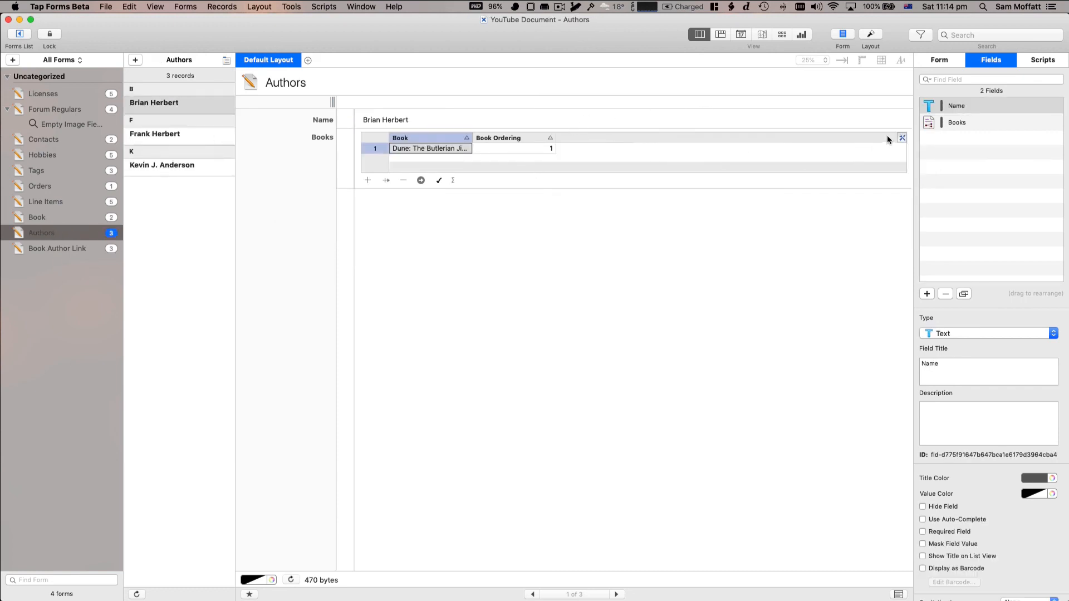
{"action": "left_click", "coordinate": [901, 137]}
{"action": "left_click_drag", "start_coordinate": [877, 179], "coordinate": [877, 193]}
{"action": "left_click", "coordinate": [843, 196]}
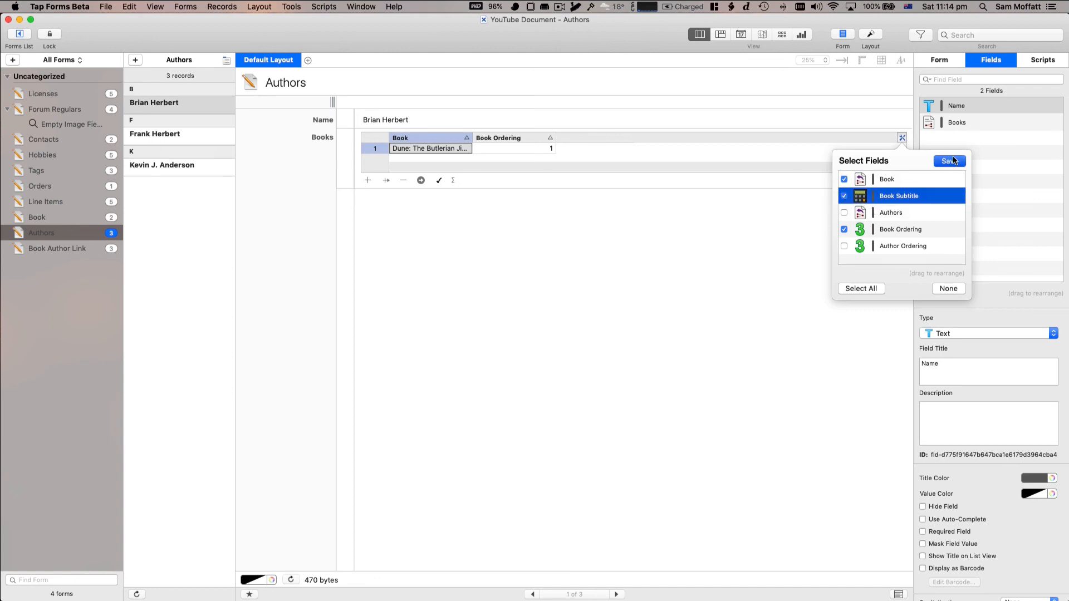
{"action": "left_click", "coordinate": [950, 161]}
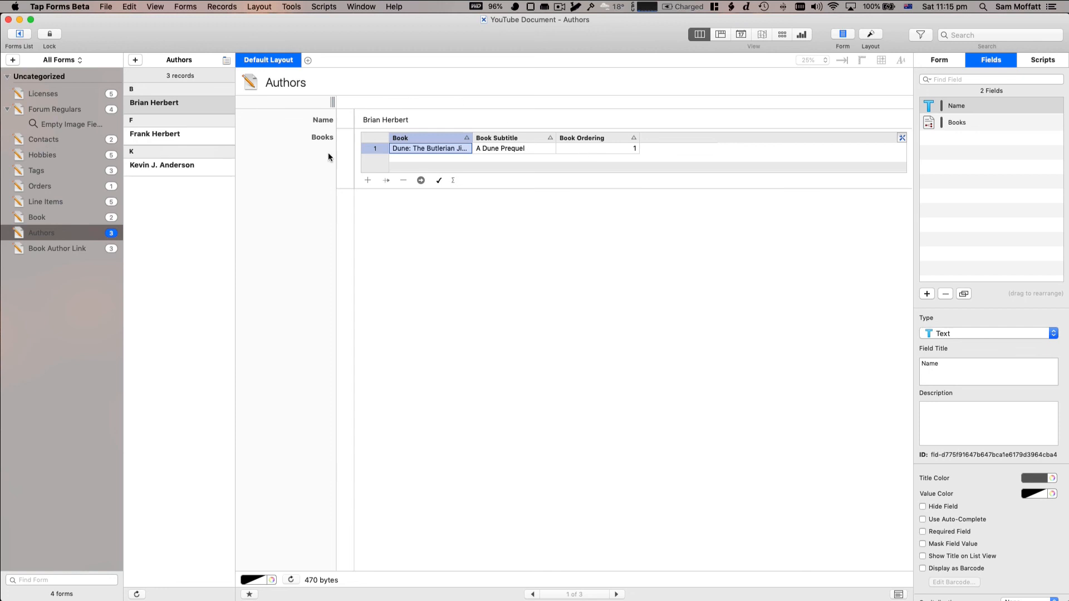
- Open the Book Author Link form
{"action": "left_click", "coordinate": [83, 249]}
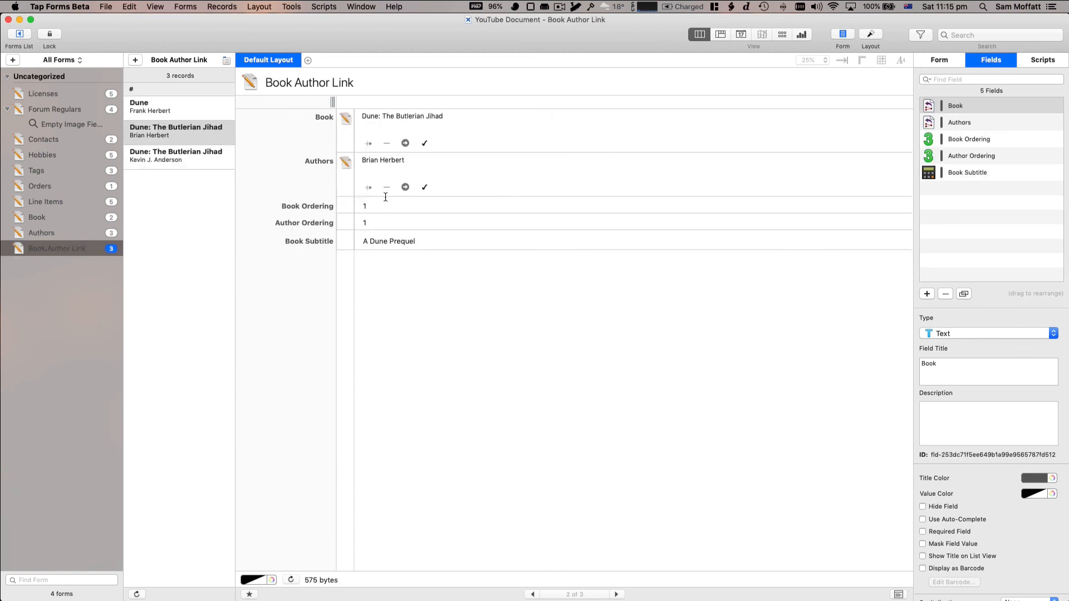